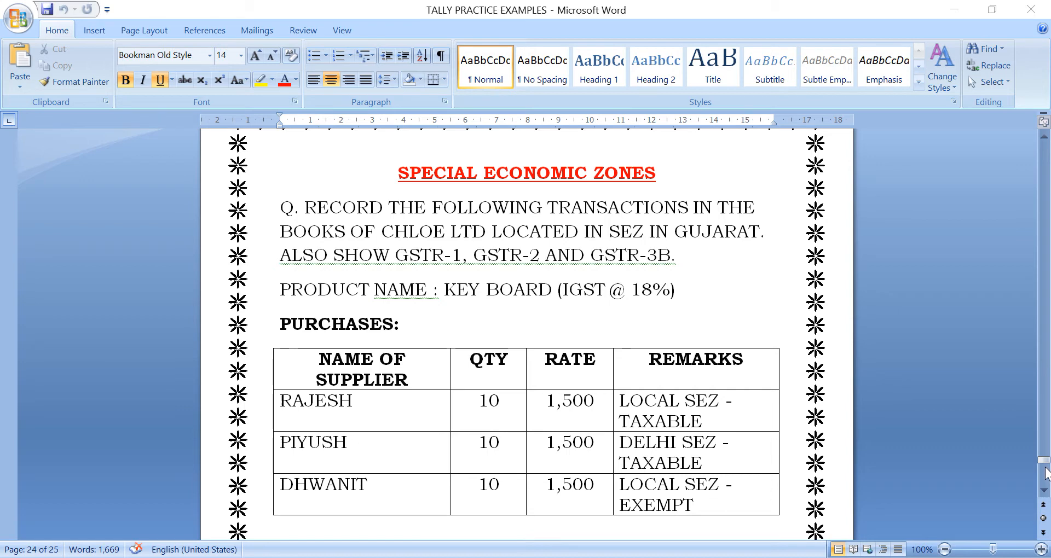
Read through the Special Economic Zones exercise, including its purchases and sales tables.
drag(1047, 468, 1046, 469)
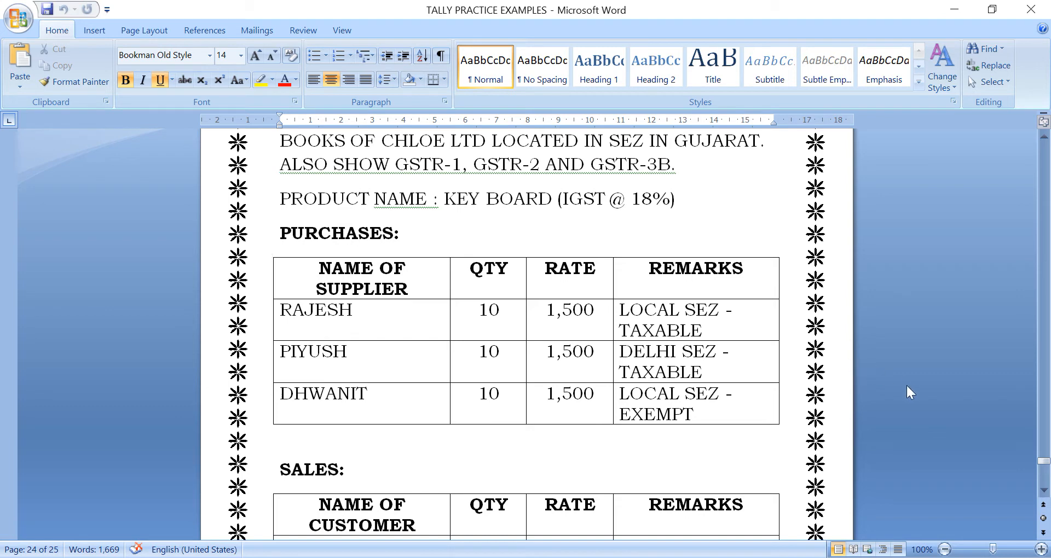
drag(1045, 470, 1045, 473)
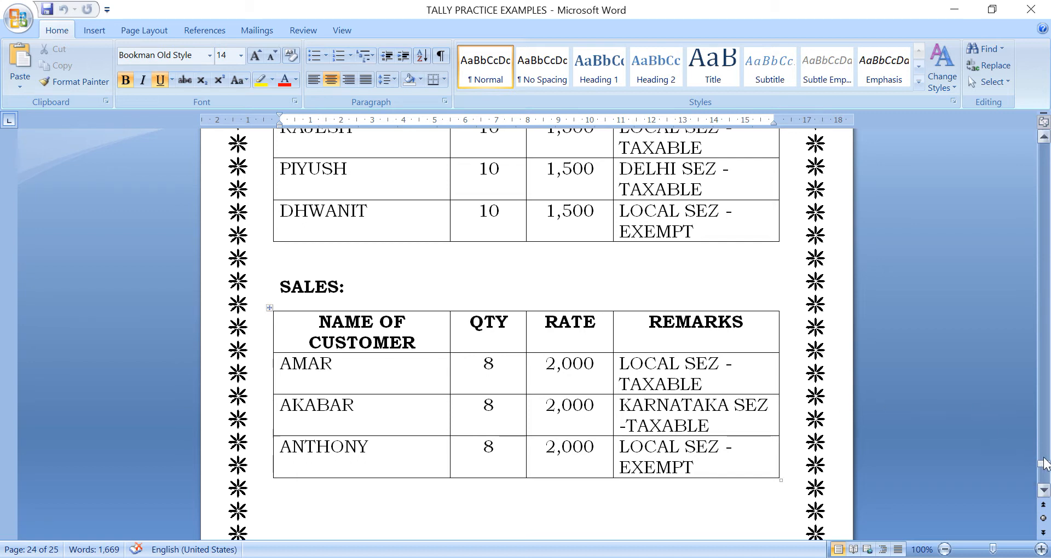
drag(1046, 469, 1045, 465)
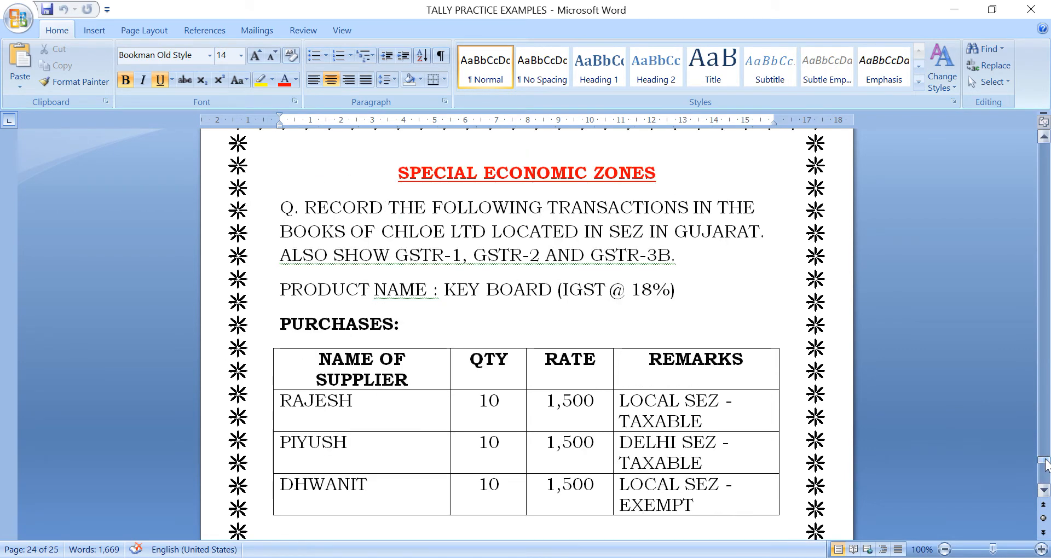
Switch to Tally.ERP 9 and open the creation form for a new company.
key(alt+Tab)
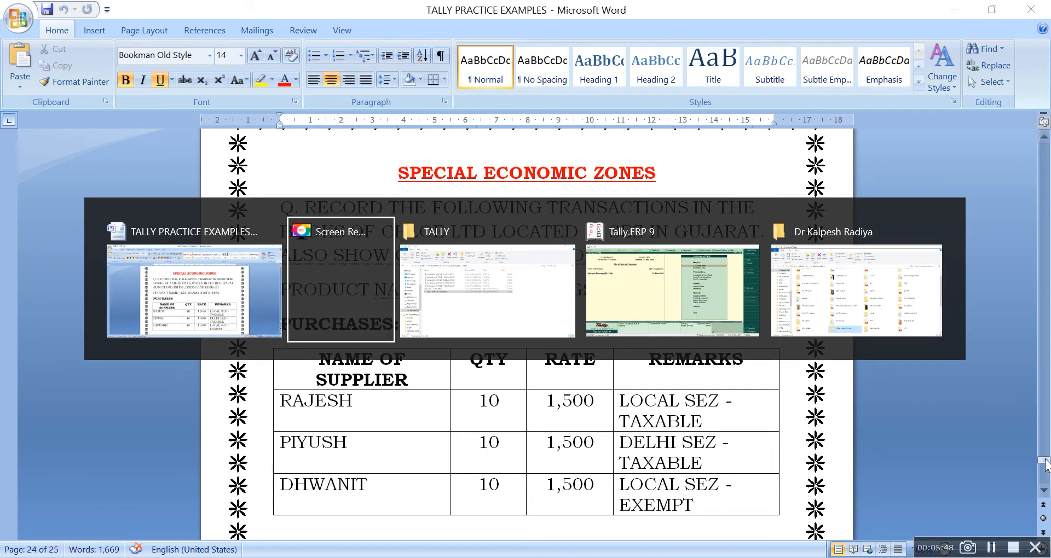
key(Tab)
key(Tab)
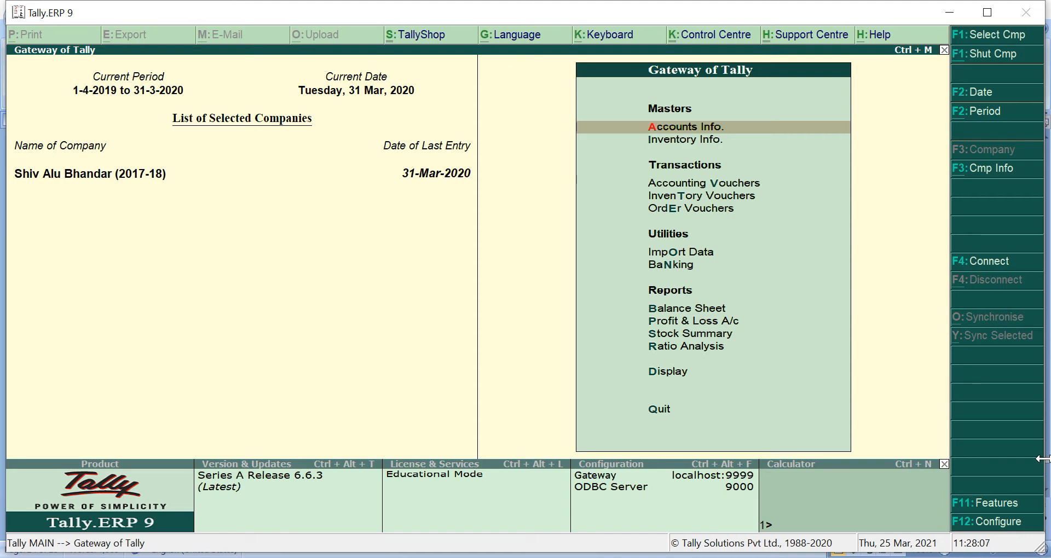
click(996, 169)
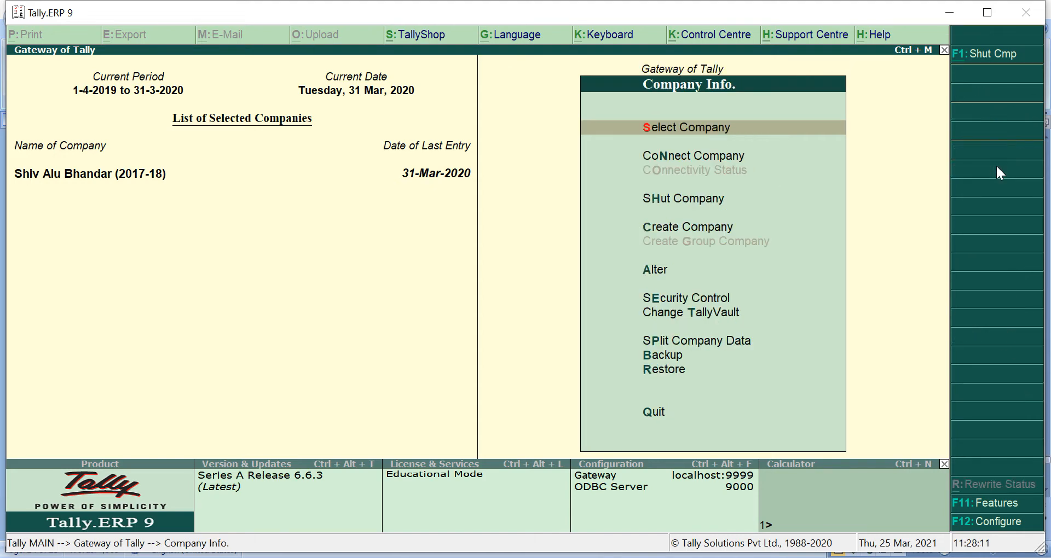
key(Down)
key(Down)
key(Down)
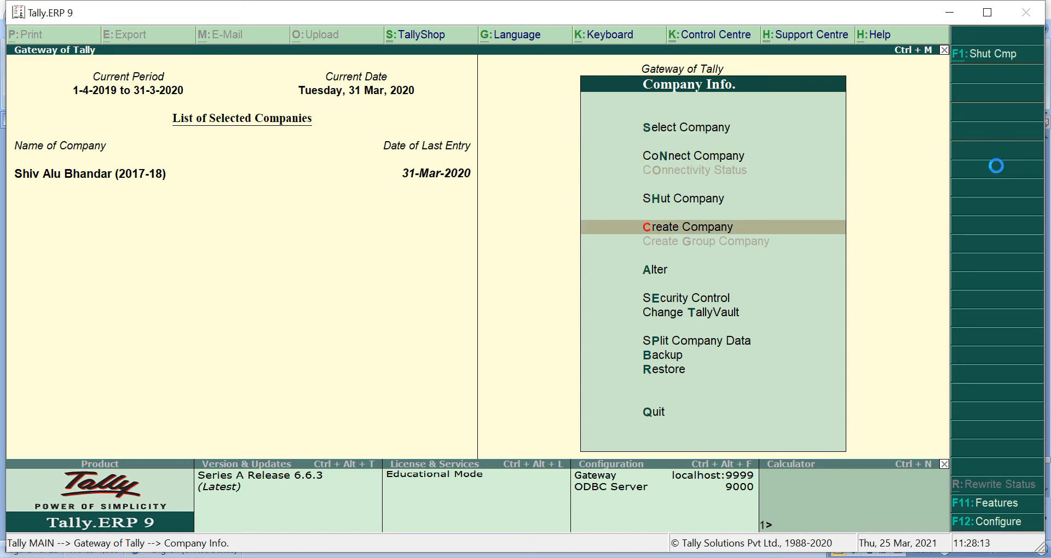
key(Return)
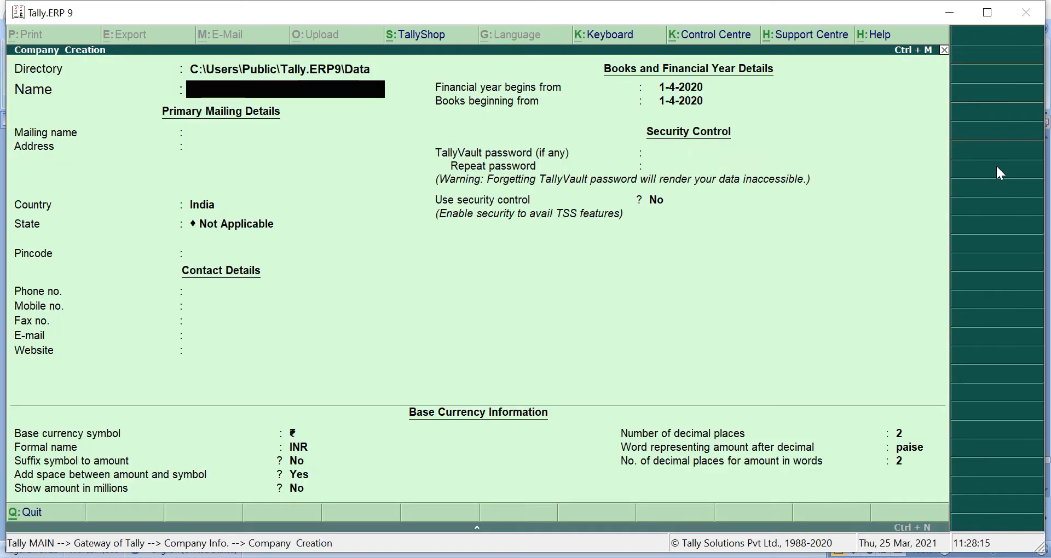
Name the company Chloye Ltd., keep India as the country and choose Gujarat as the state.
text(Chloye Ltd.)
key(Return)
key(Return)
key(Return)
key(Return)
text(G)
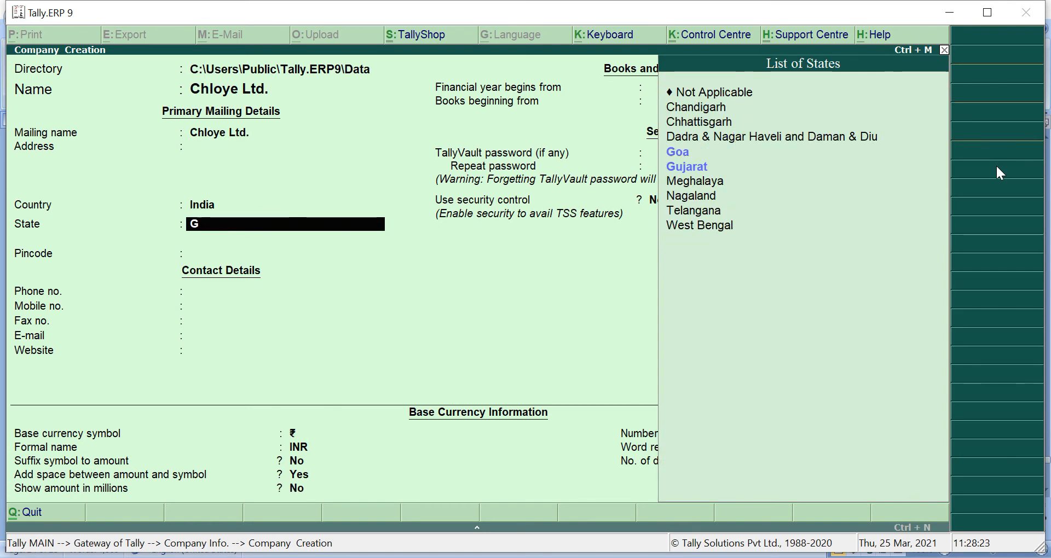
text(u)
key(Return)
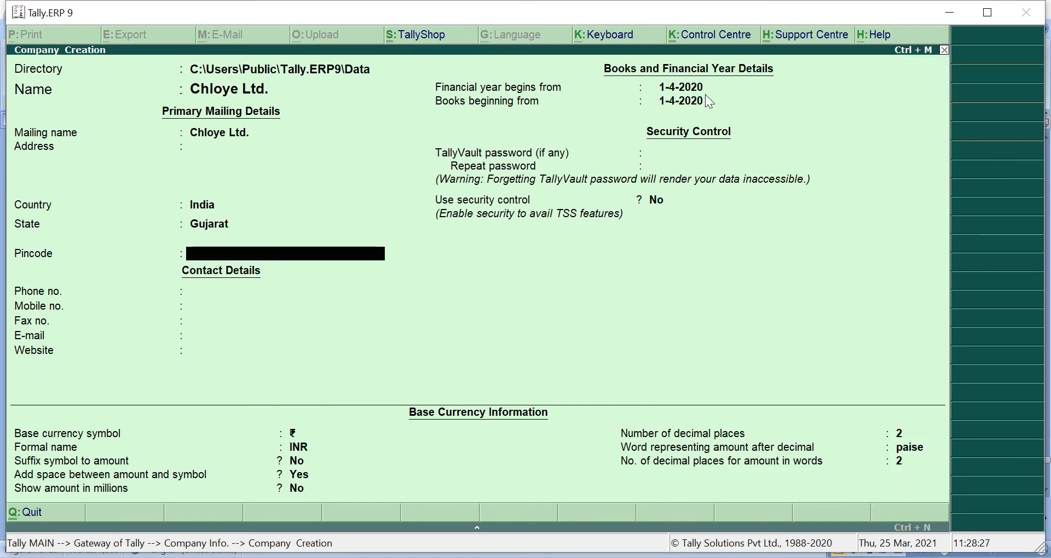
Set the company's financial year to begin on 1-4-2019, save the company and return to the Gateway of Tally.
click(690, 86)
text(1-4-2019)
key(Return)
key(Return)
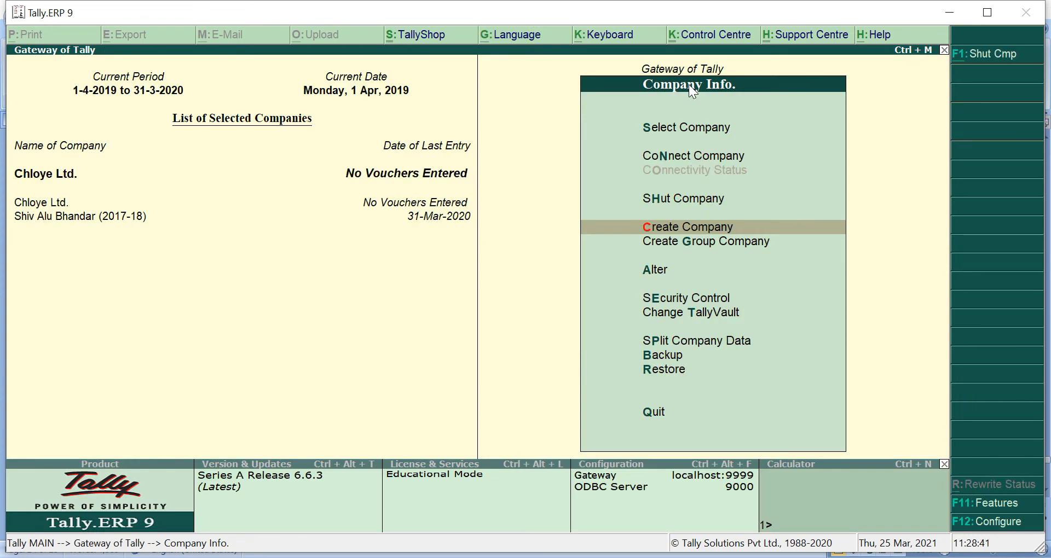
key(Escape)
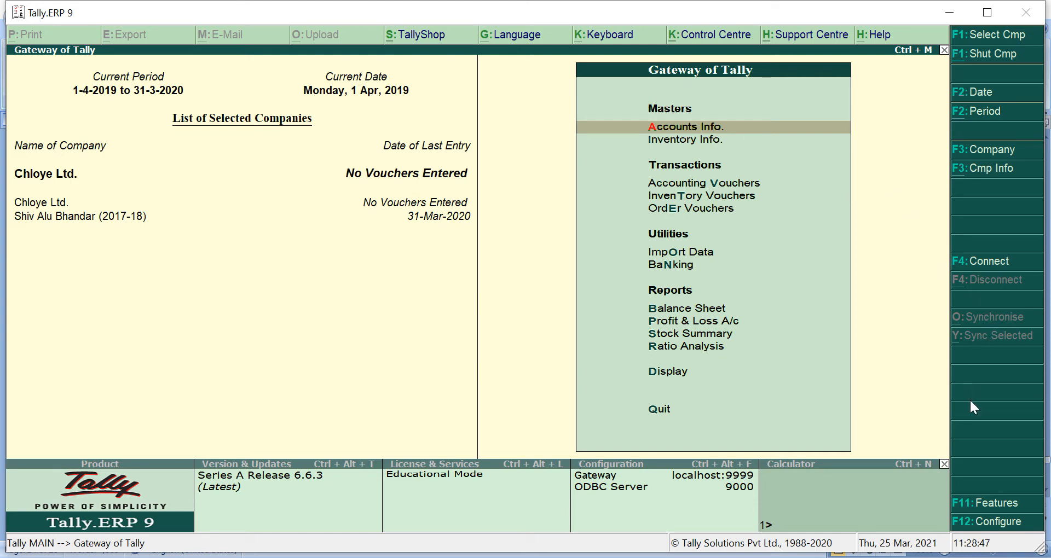
In Chloye Ltd.'s statutory and taxation features, keep GST enabled and set Set/alter GST details to Yes.
click(986, 507)
key(Down)
key(Down)
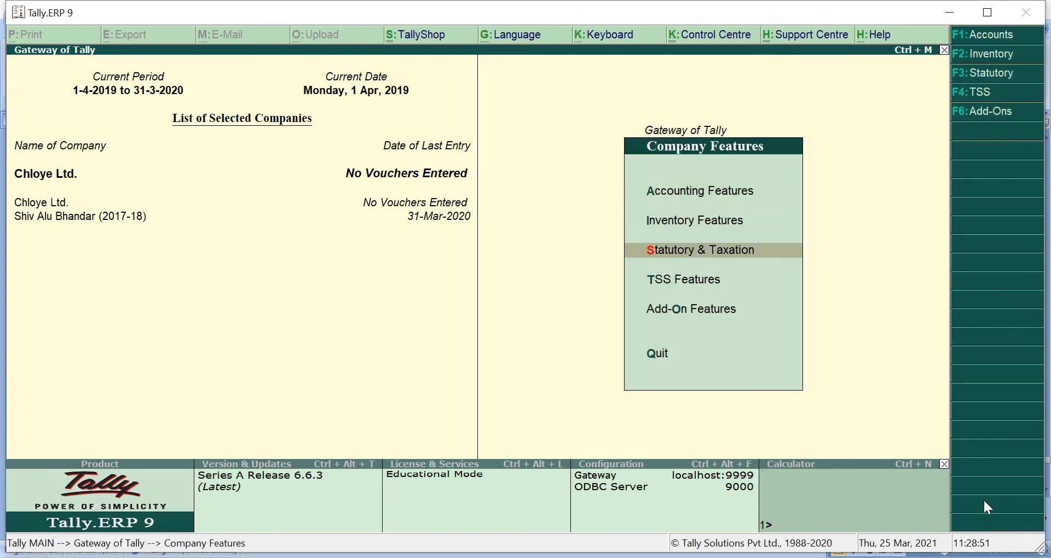
key(Return)
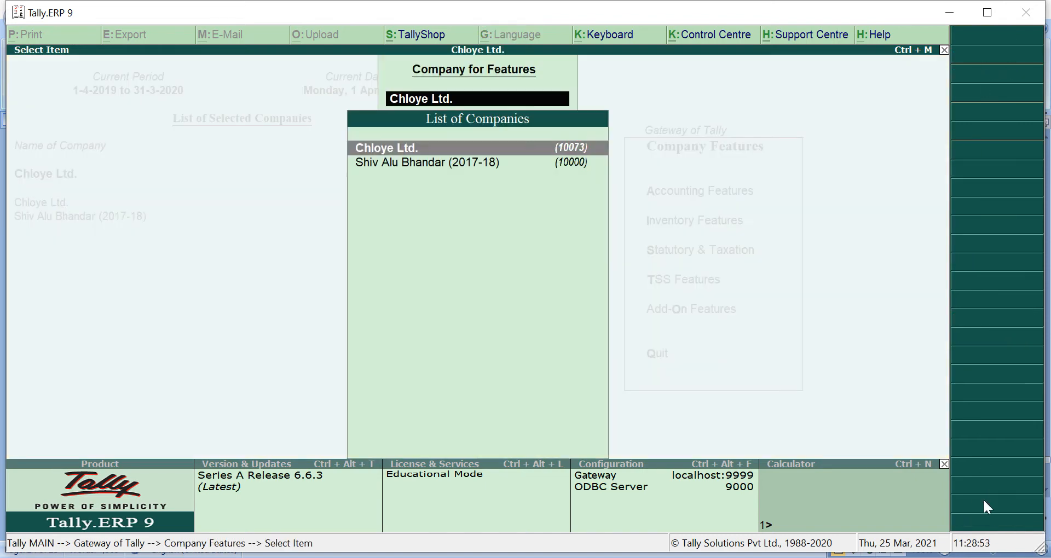
key(Return)
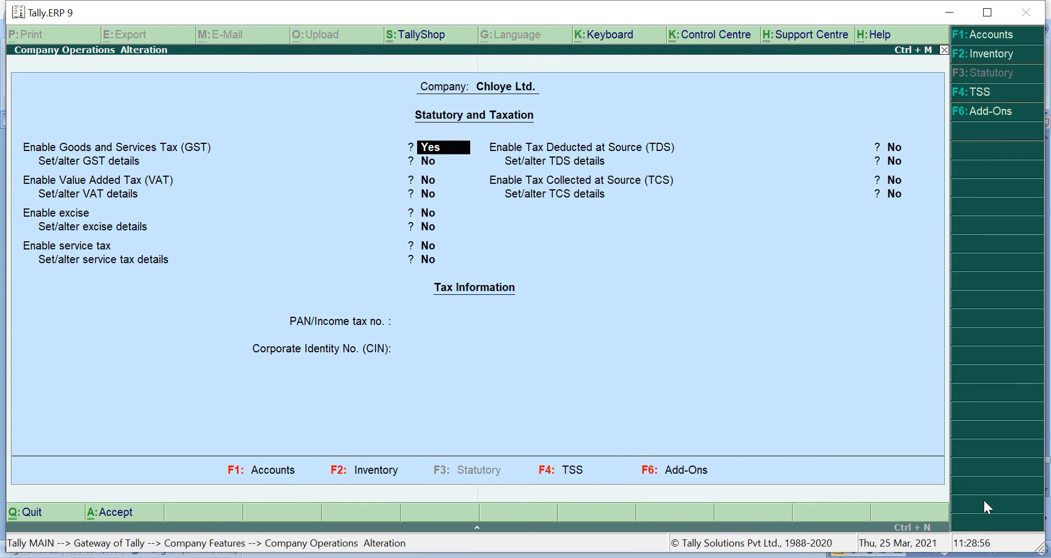
key(Return)
text(y)
key(Return)
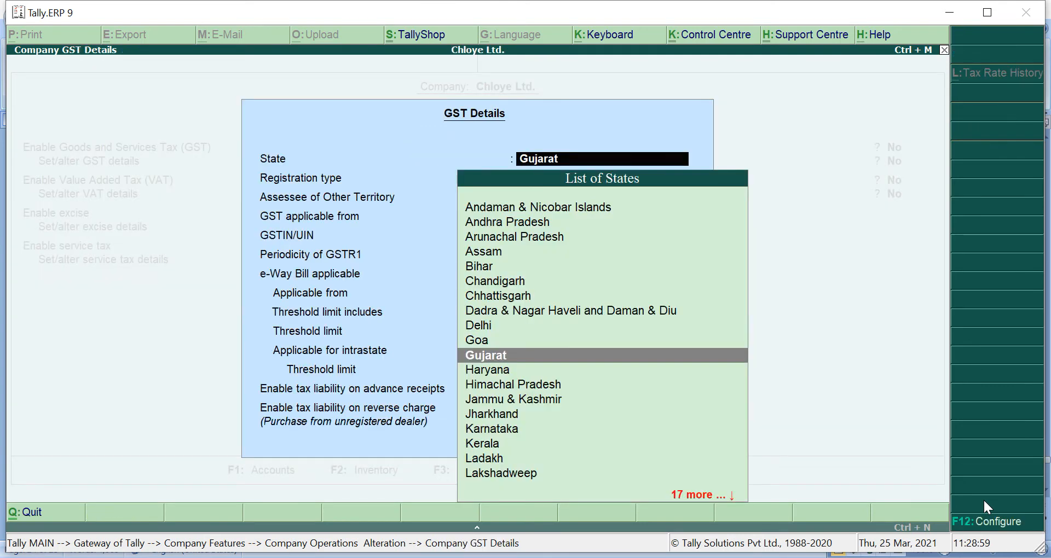
Keep Gujarat, Regular registration and 1-Apr-2019 as the GST applicability date, and enter the company's GSTIN/UIN.
key(Return)
key(Return)
key(Return)
key(Return)
text(24)
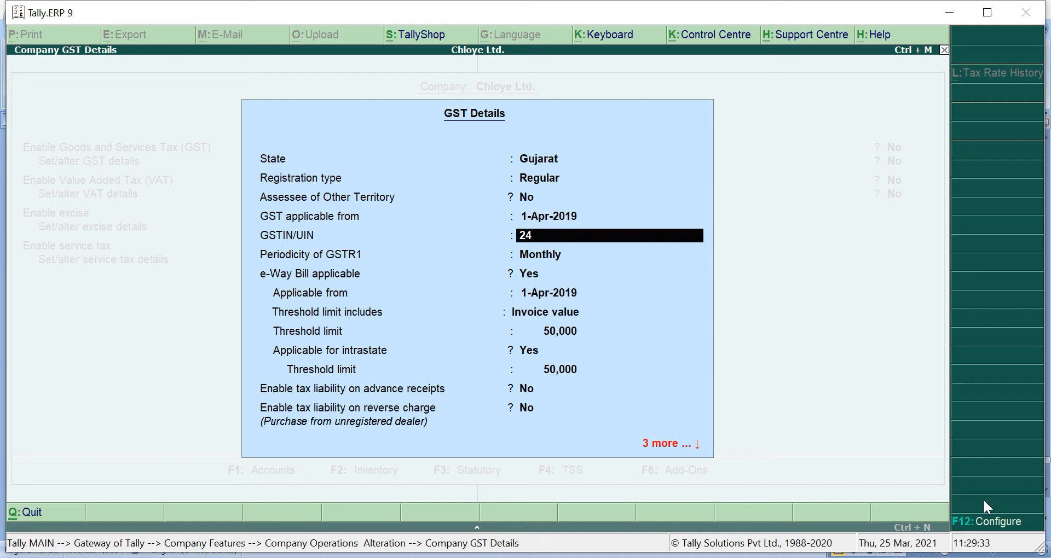
text(ABCDE)
text(458)
text(R5)
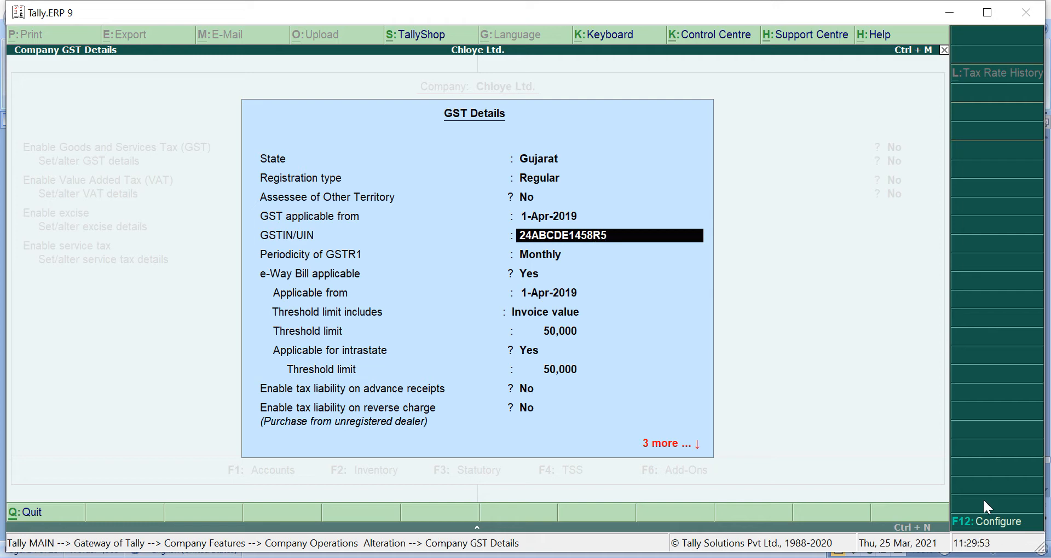
text(S9)
key(Return)
key(Return)
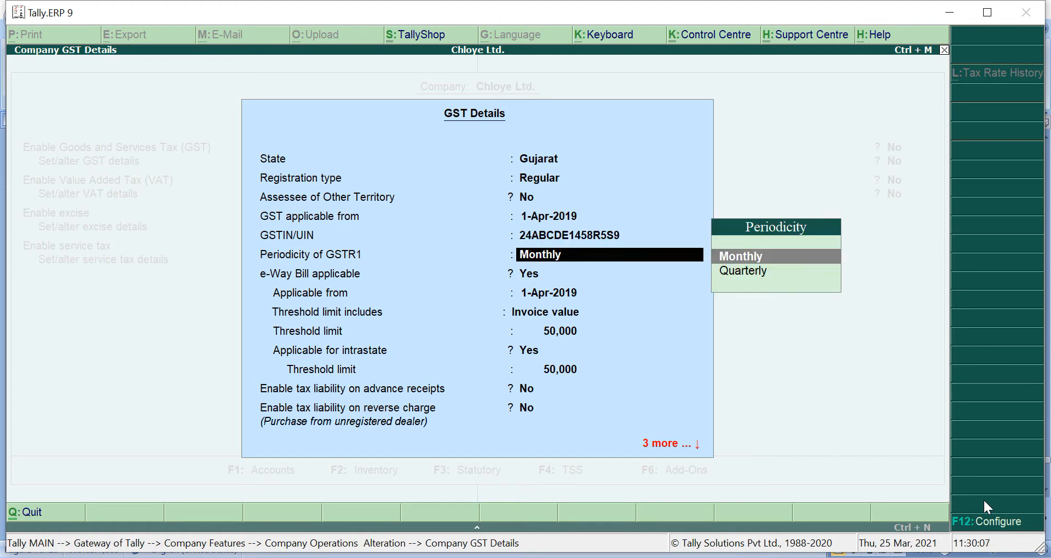
Keep GSTR1 periodicity Monthly, set e-Way Bill applicable to No, and save the GST details and statutory features.
key(Return)
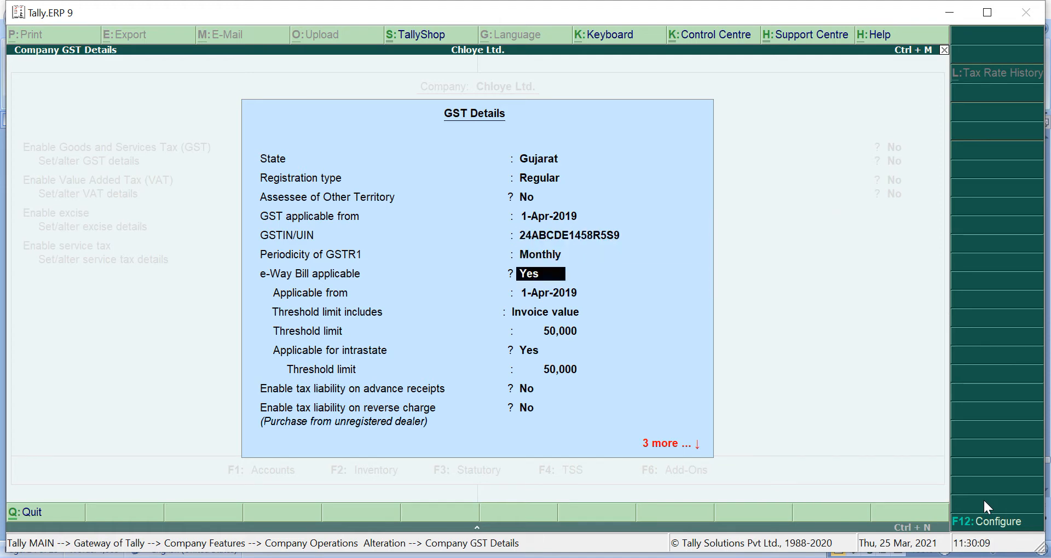
key(n)
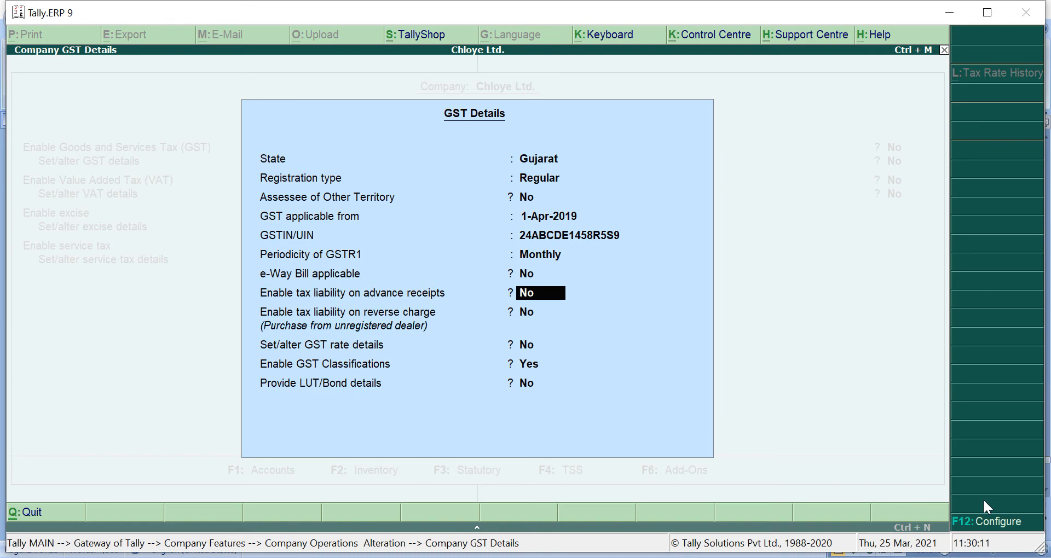
key(Return)
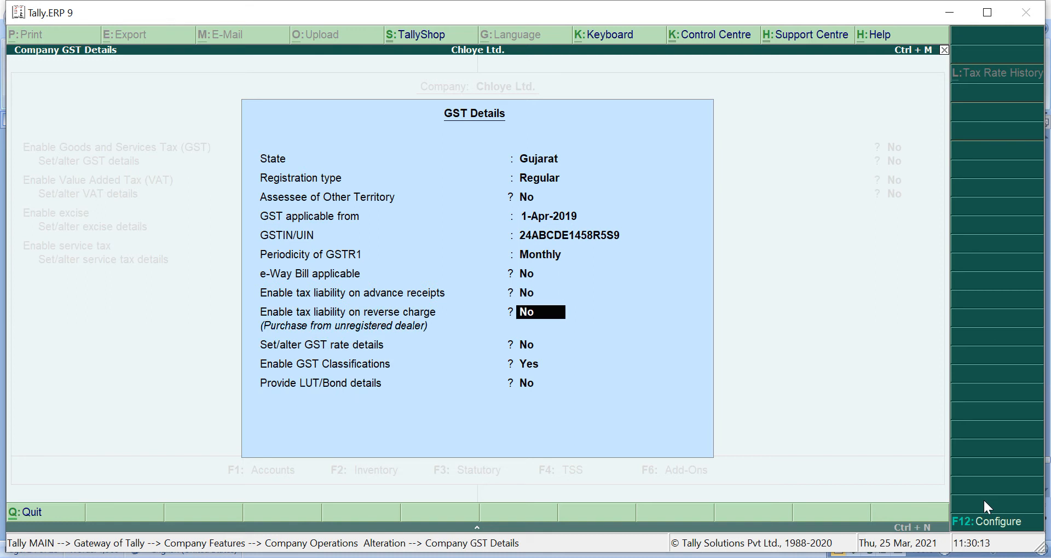
key(Return)
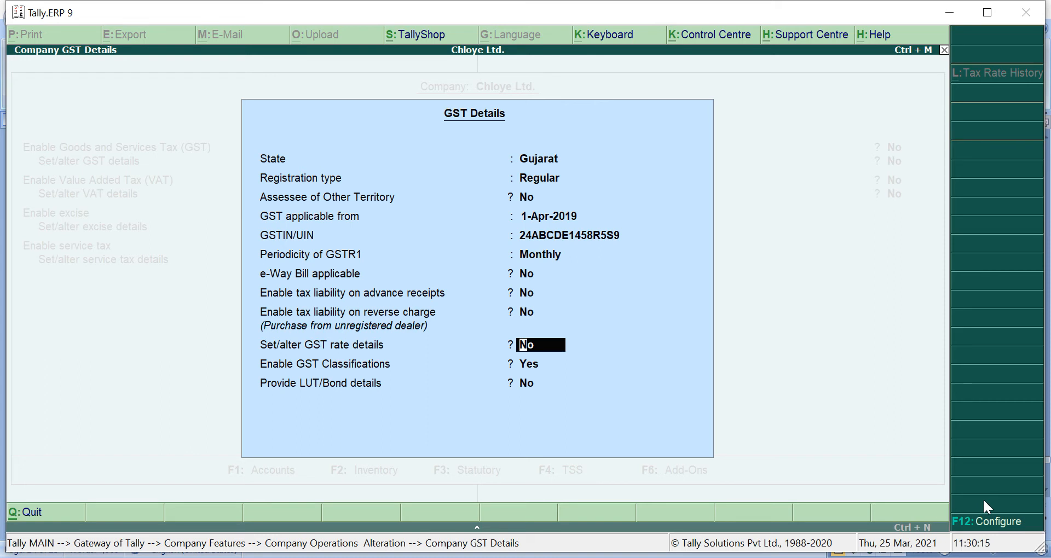
key(Return)
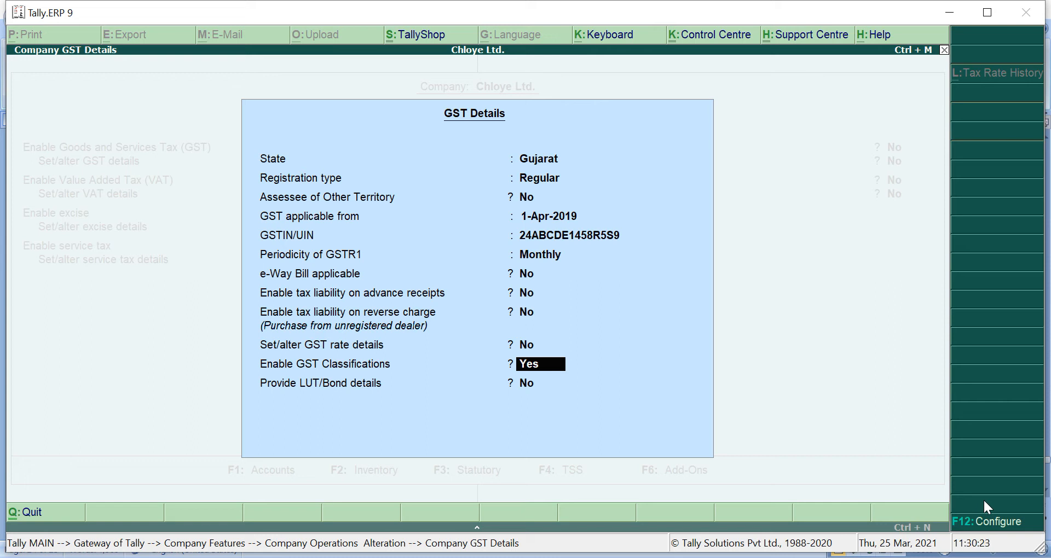
key(Return)
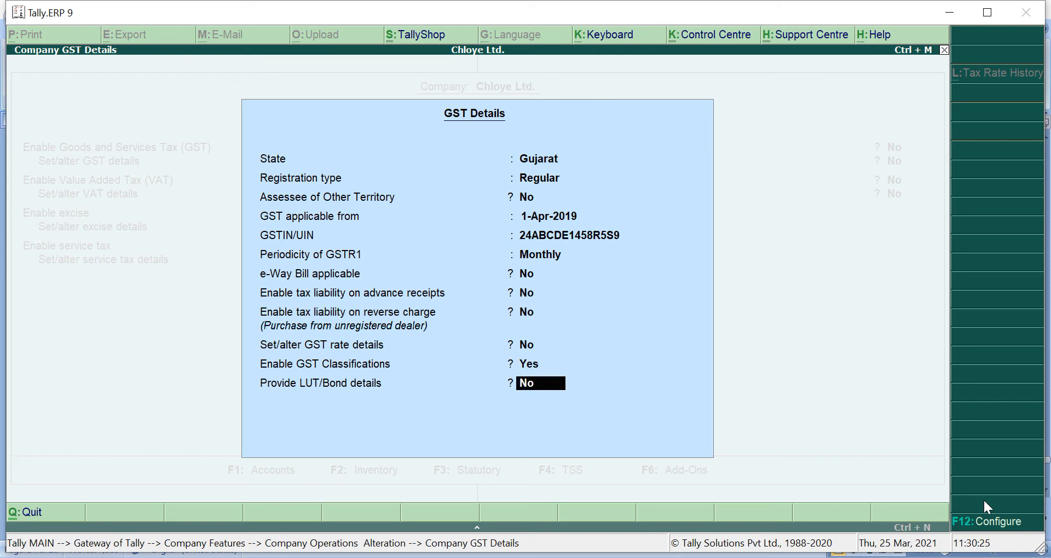
key(Return)
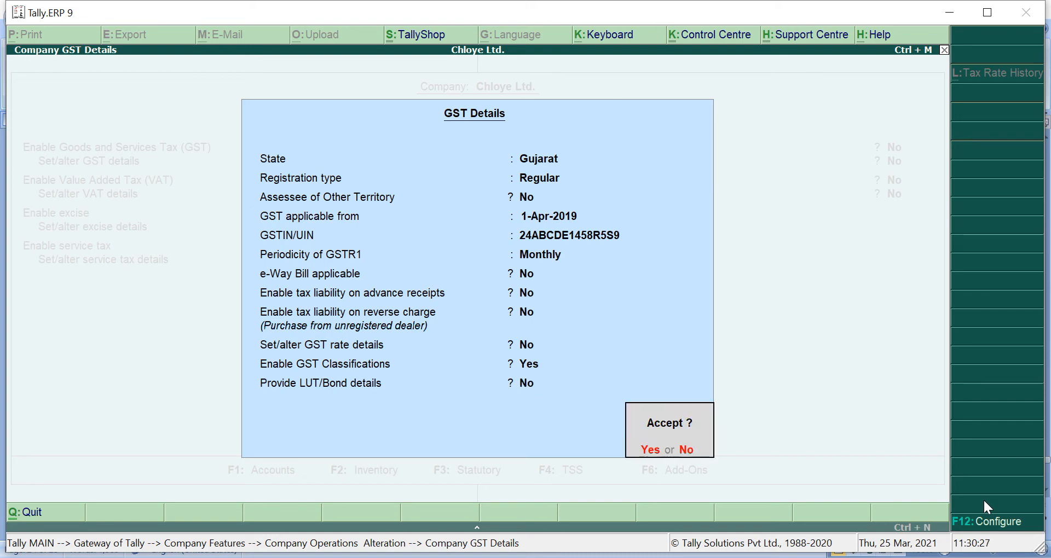
key(Return)
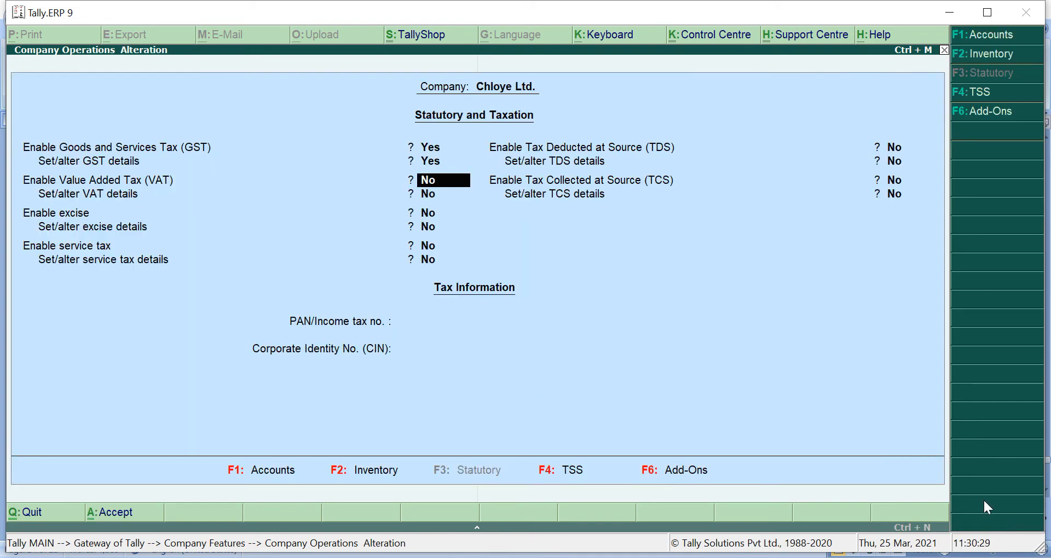
key(ctrl+a)
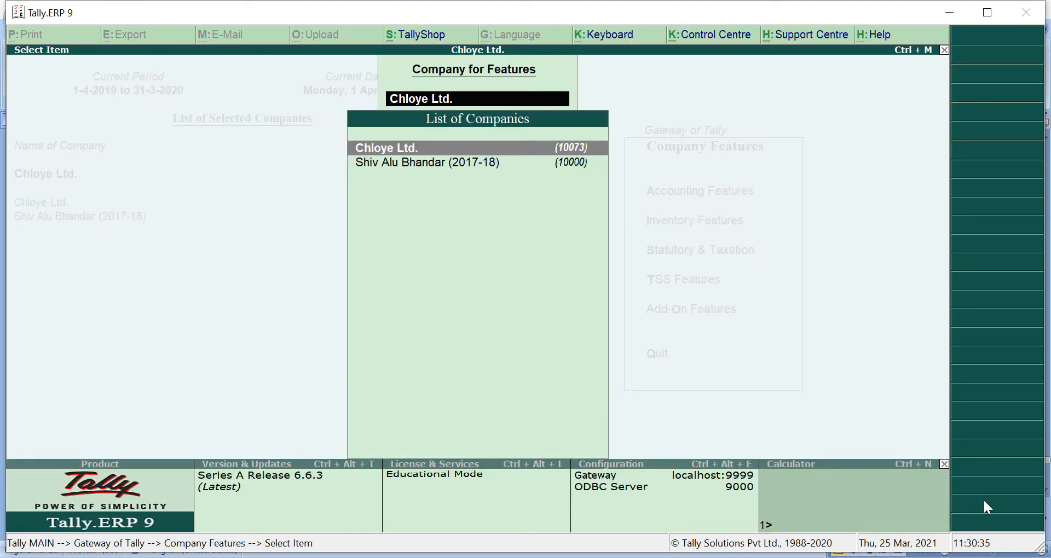
key(Return)
key(Escape)
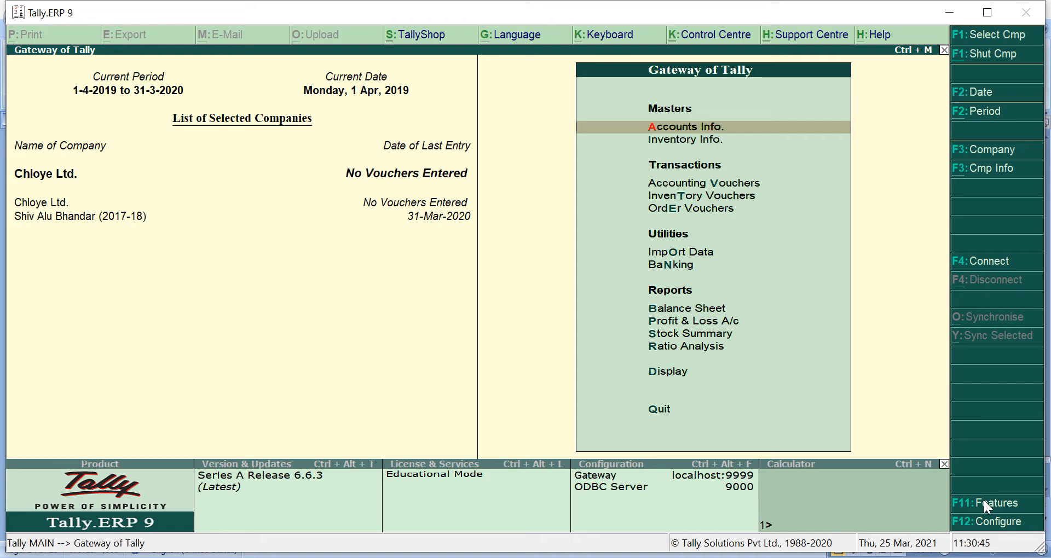
Start creating a single ledger named Purchase A/c and place it under Purchase Accounts.
key(Return)
key(Down)
key(Return)
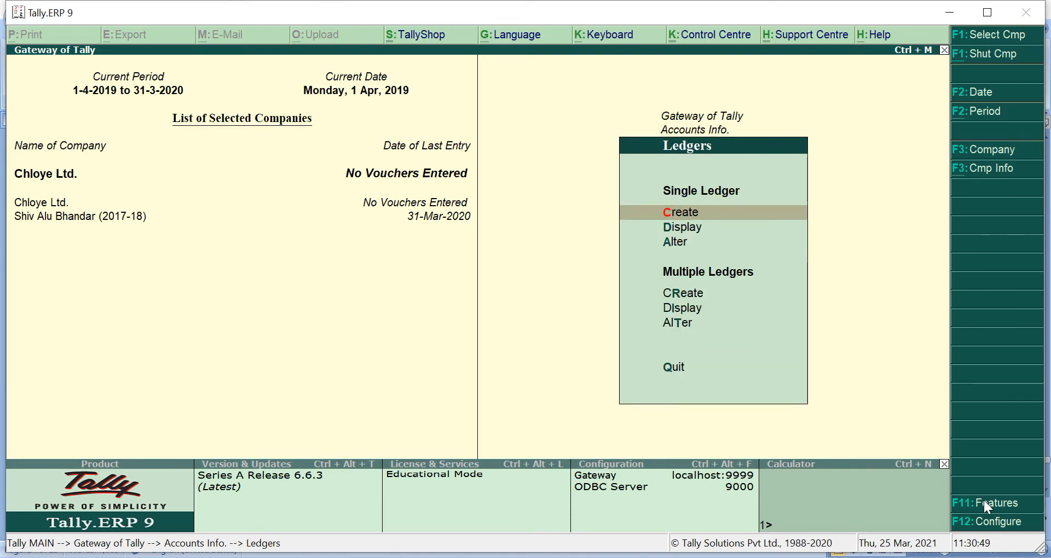
key(Return)
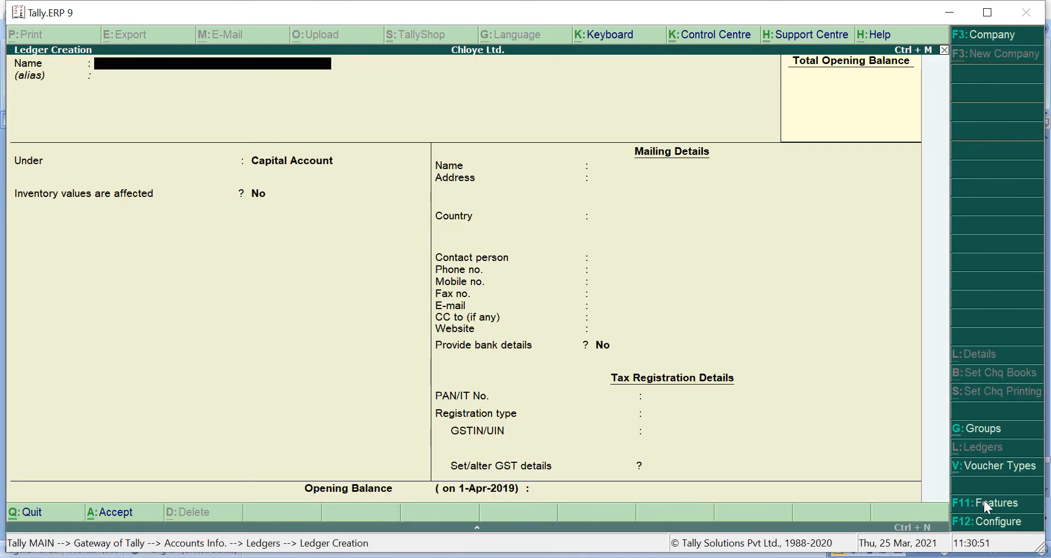
text(Purchase A/c)
key(Return)
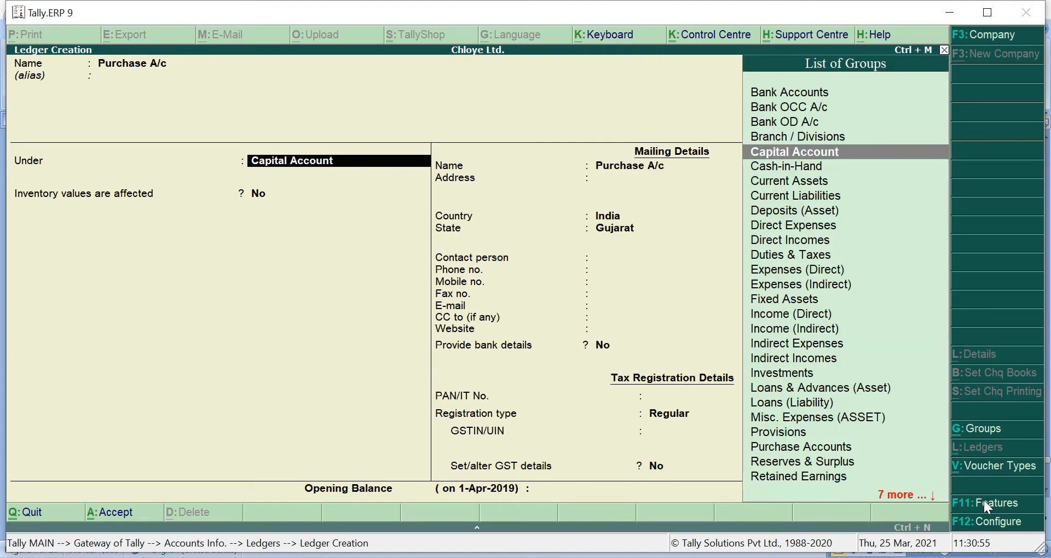
text(Pur)
key(Return)
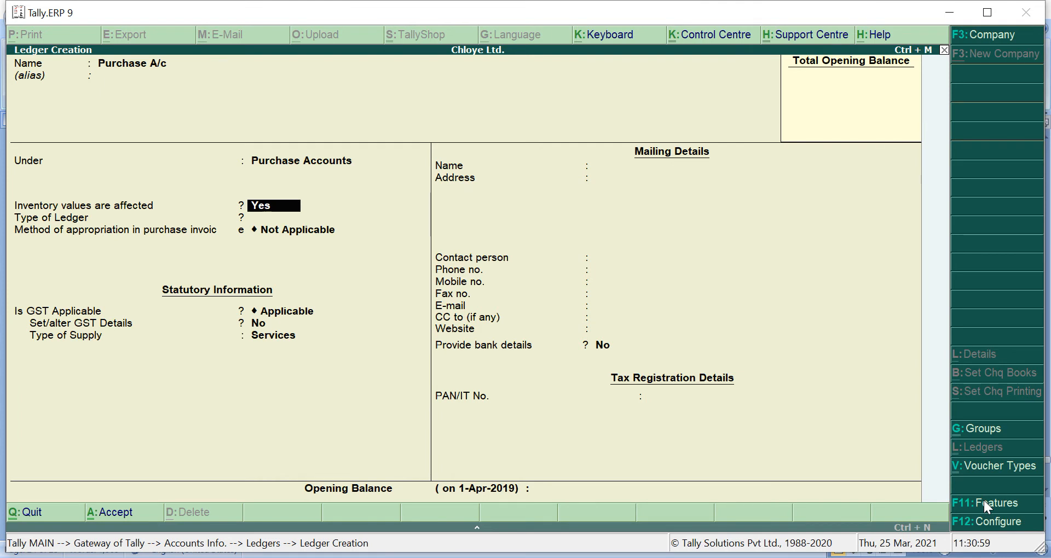
Keep inventory values affected as Yes and ledger type Not Applicable, and set the purchase invoice appropriation method to Appropriate by Value.
key(Return)
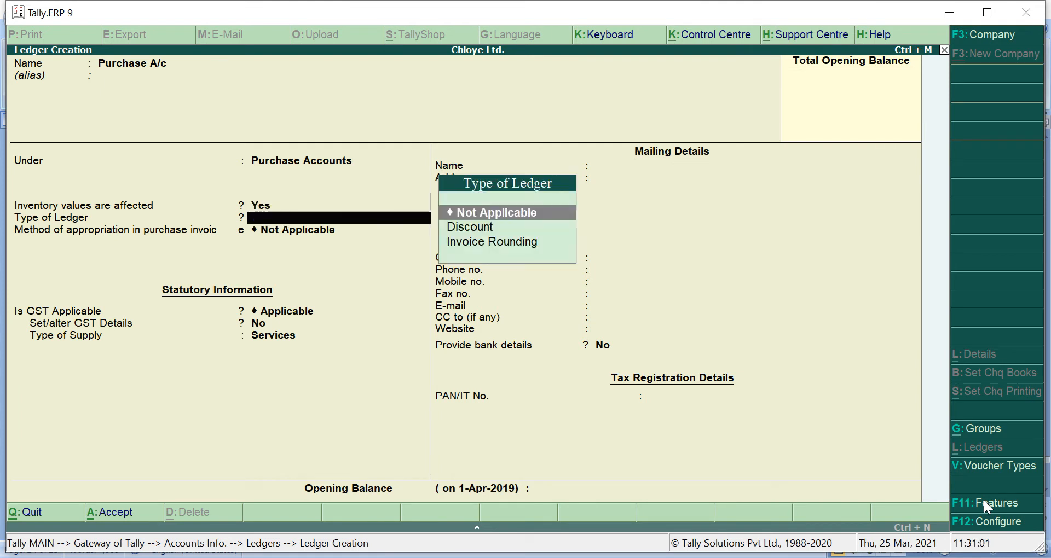
key(Return)
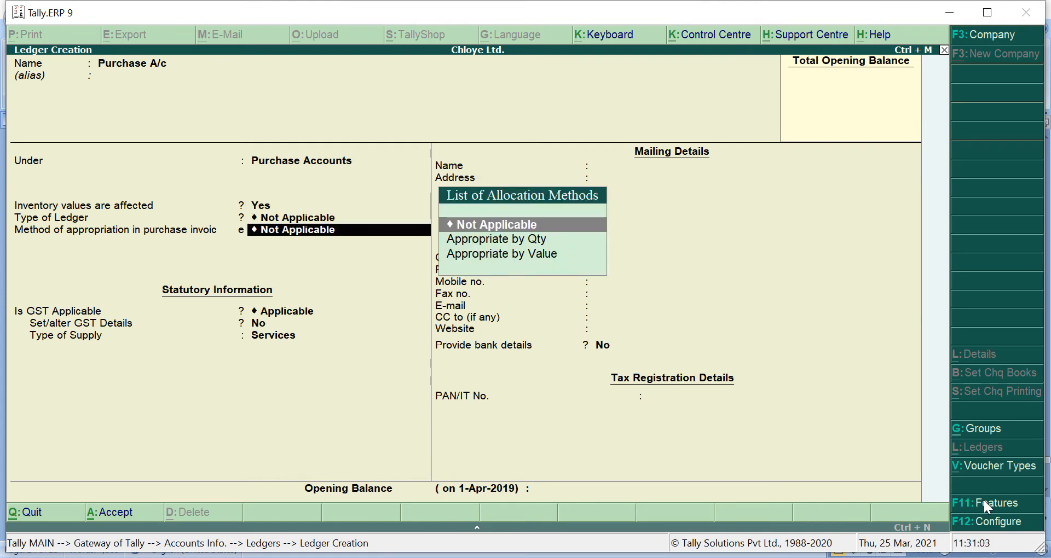
key(Down)
key(Down)
key(Return)
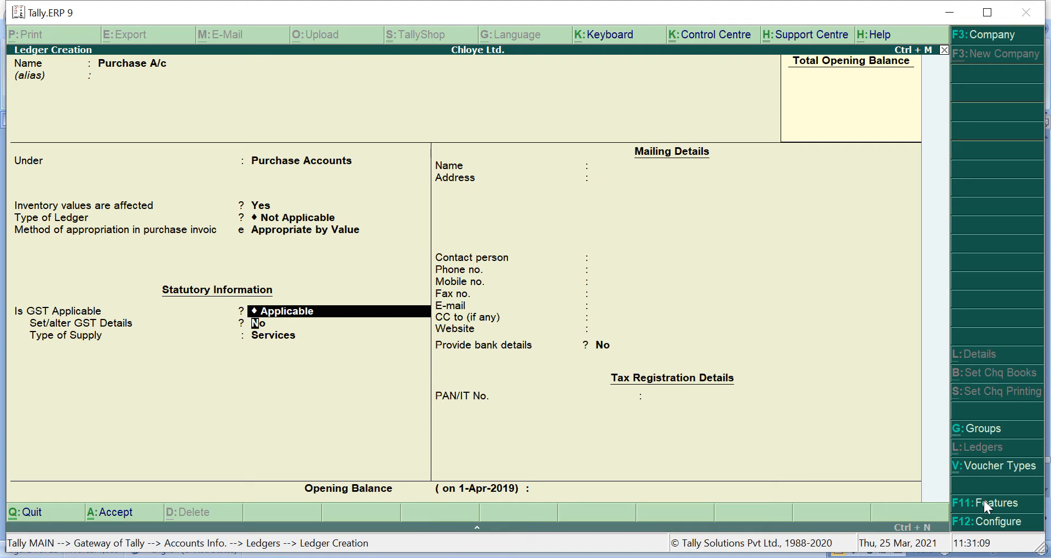
Keep GST Applicable for Purchase A/c without GST details, set its type of supply to Goods, and save the ledger.
key(Return)
key(Return)
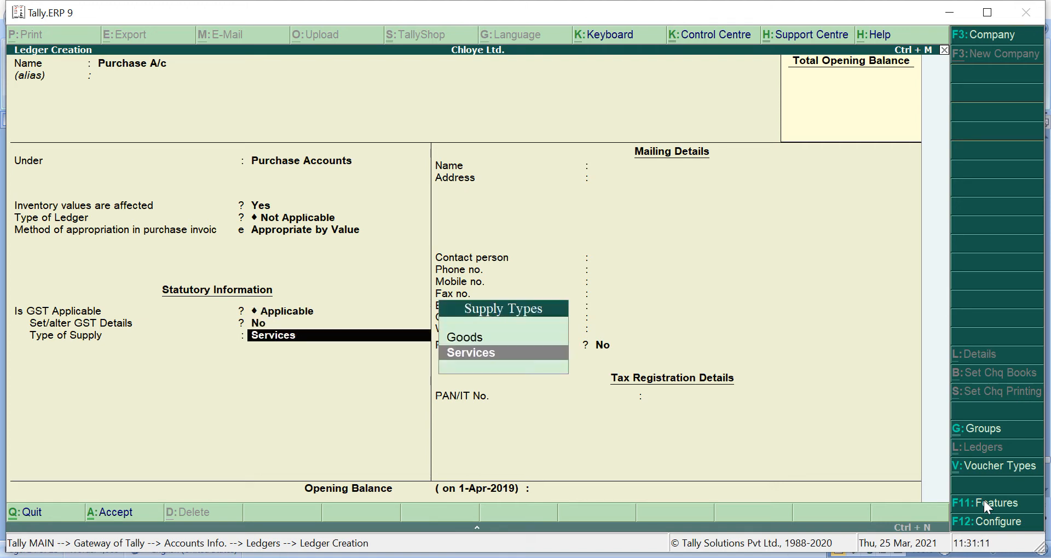
key(Up)
key(Return)
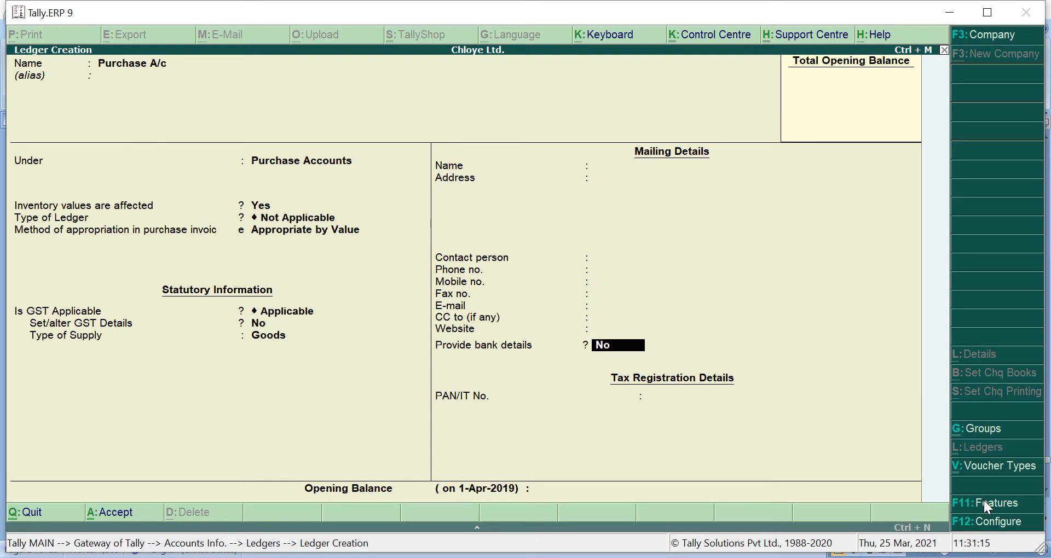
key(Return)
key(Return)
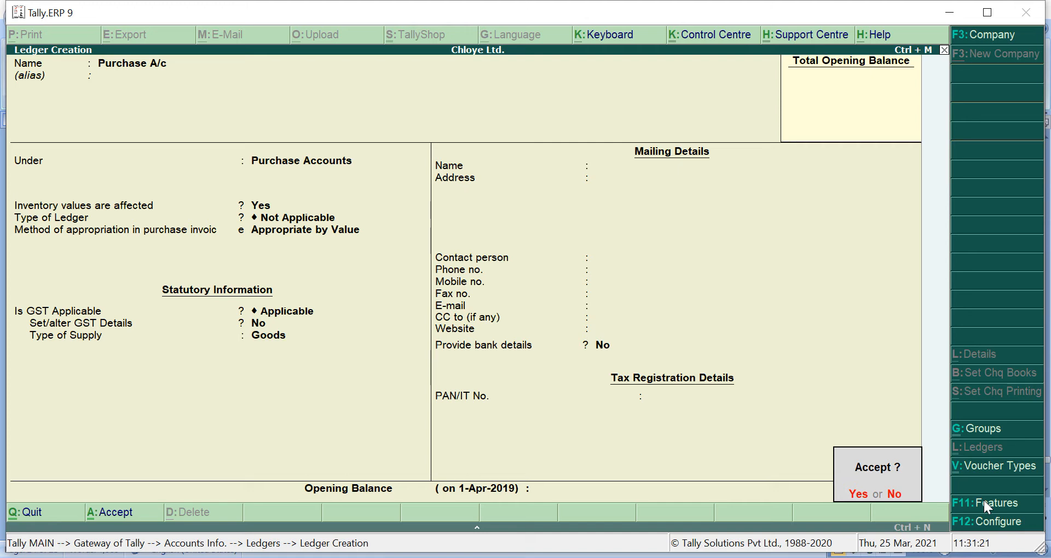
key(Return)
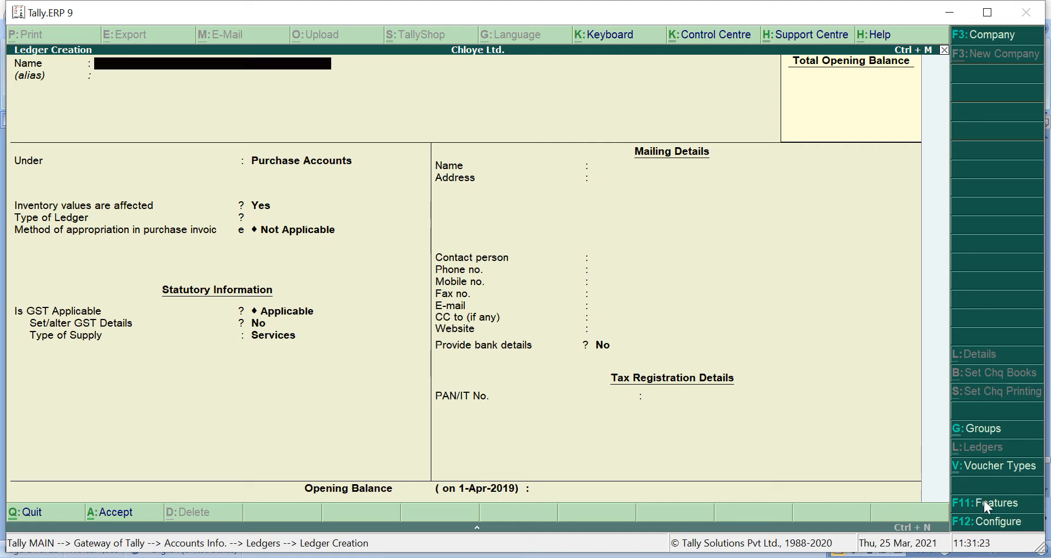
Create a ledger named Sales A/c under Sales Accounts, keeping inventory values affected as Yes and ledger type Not Applicable.
text(Sales A/c)
key(Return)
text(Sal)
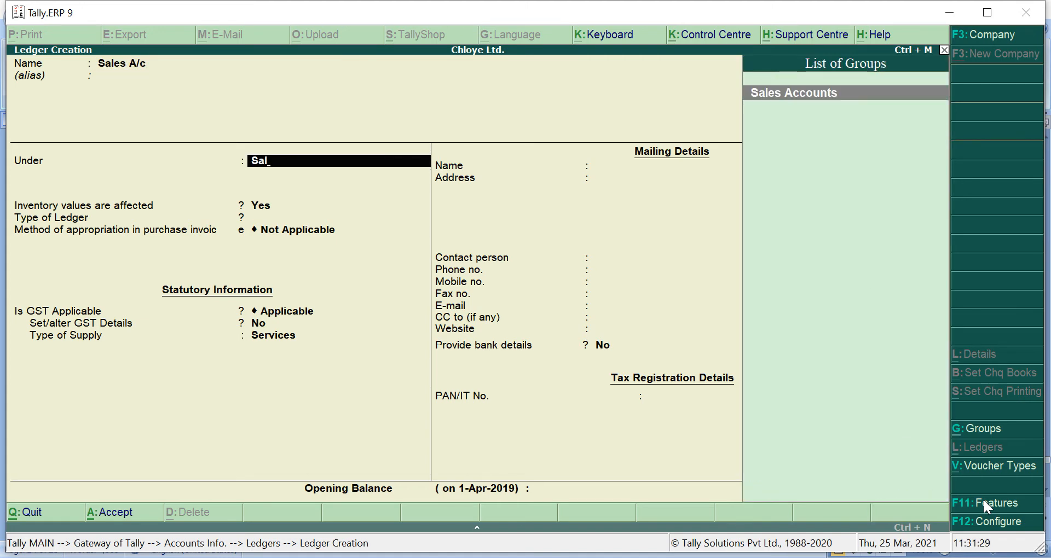
key(Return)
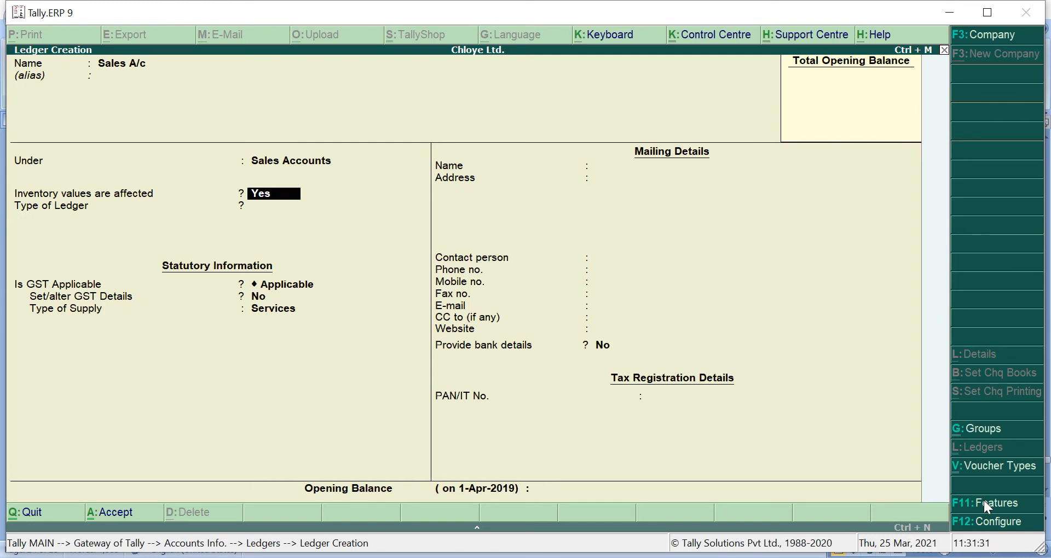
key(Return)
key(Return)
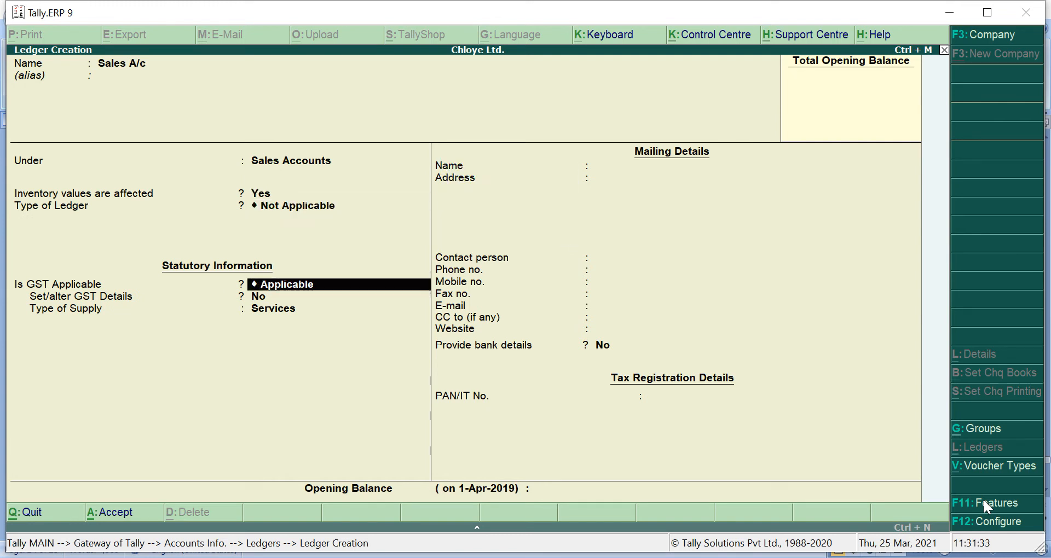
Keep GST Applicable for Sales A/c without GST details, set its type of supply to Goods, and save the ledger.
key(Return)
key(Return)
key(Up)
key(Return)
key(Return)
key(Return)
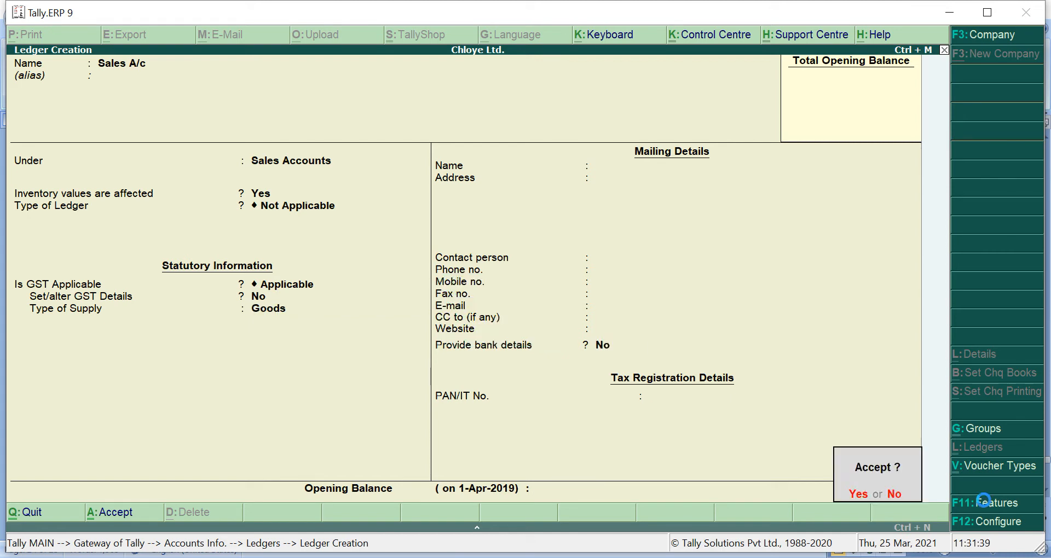
key(Return)
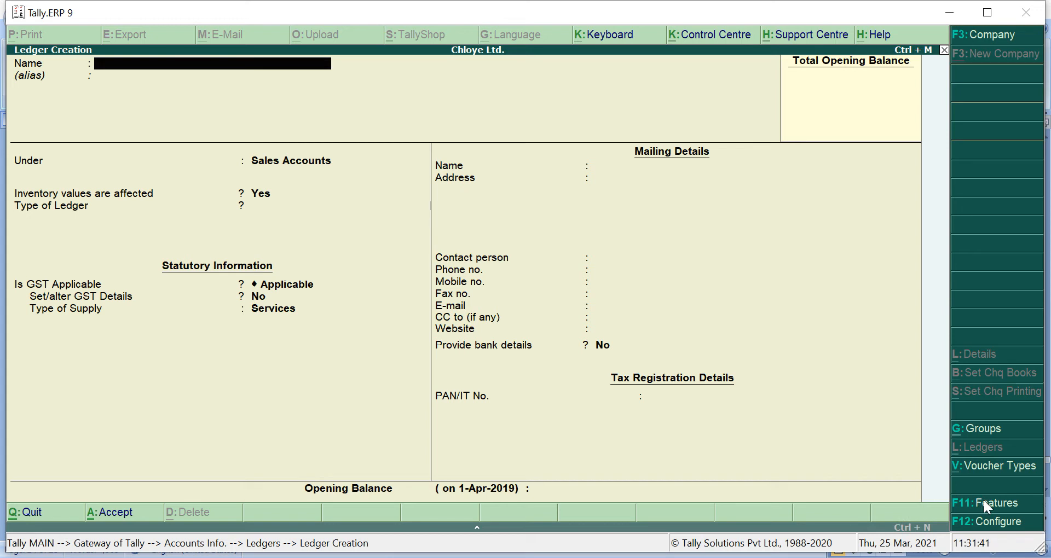
Start a new ledger named IGST A/C and place it under Duties & Taxes.
text(Igst A/c)
key(Return)
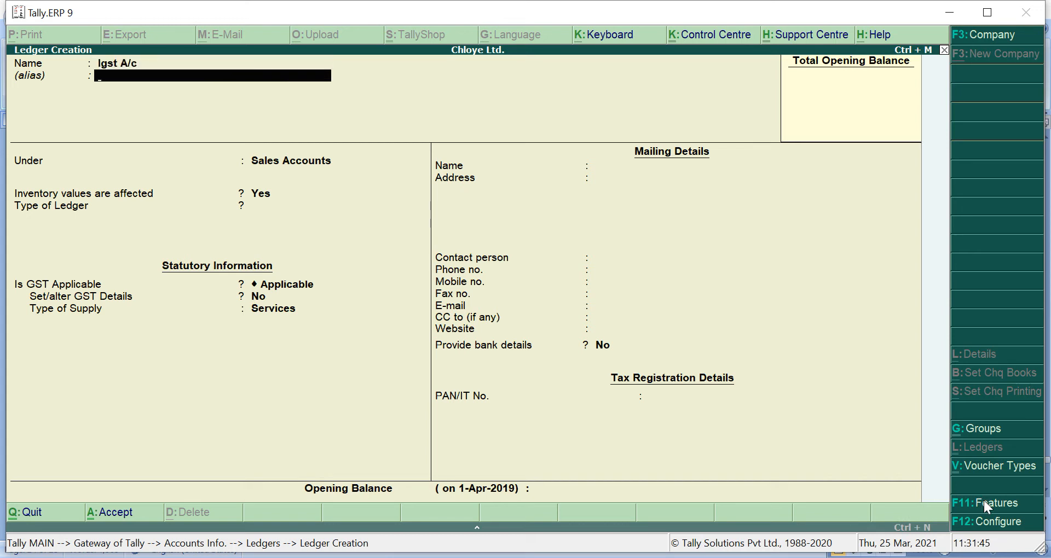
key(BackSpace)
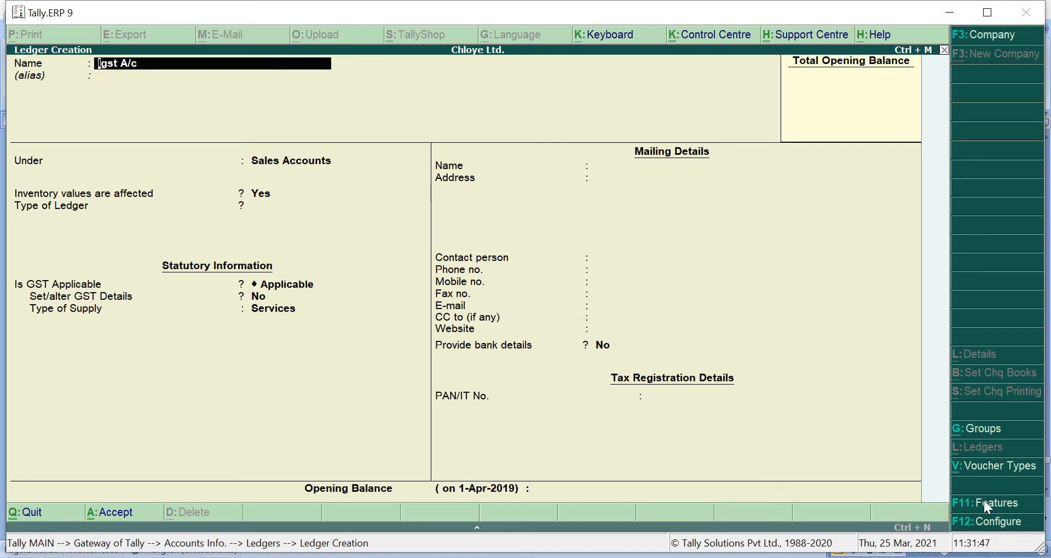
text(IGST A/C)
key(Return)
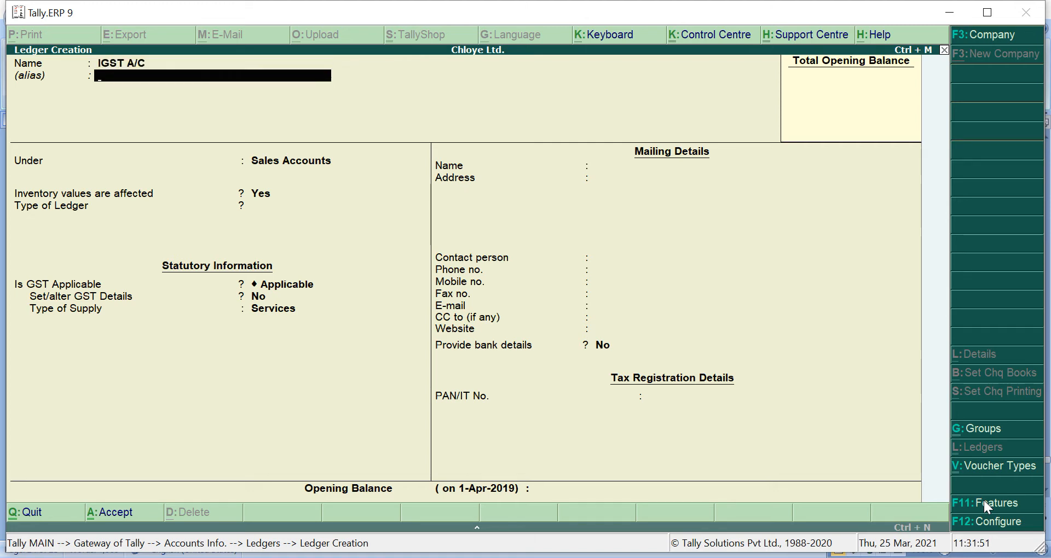
key(Return)
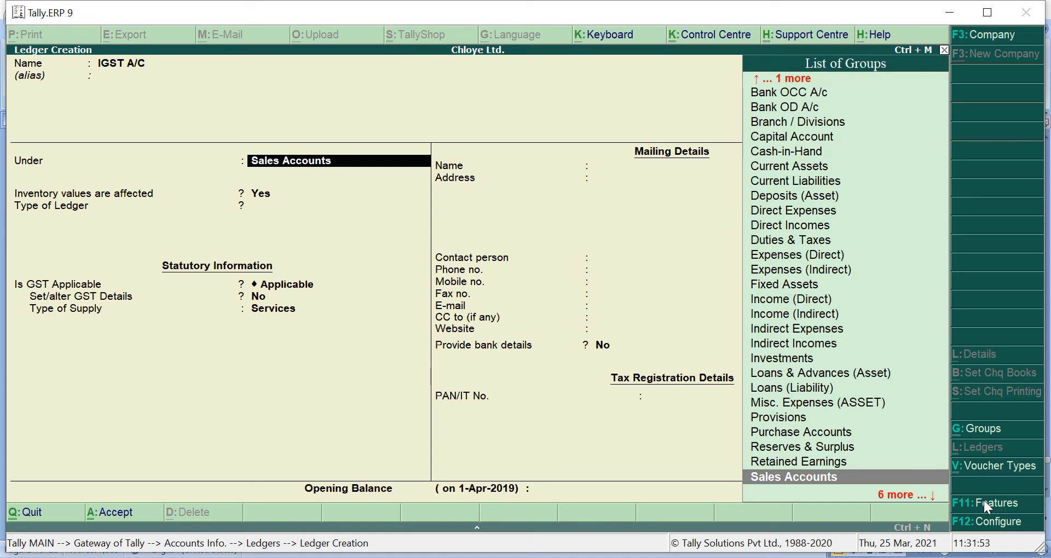
text(DU)
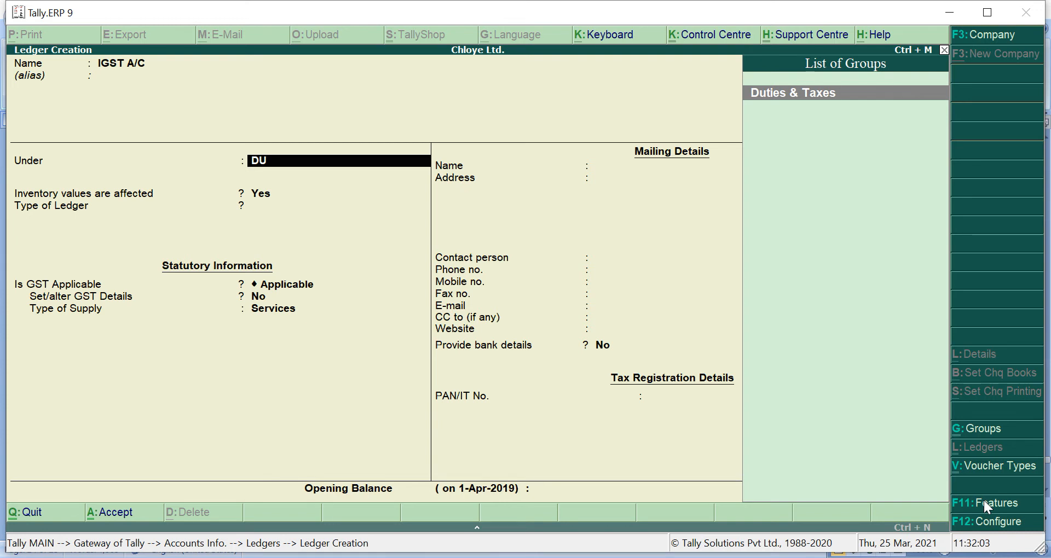
key(Return)
Set the IGST ledger's type of duty/tax to GST and its tax type to Integrated Tax, and save it.
key(Up)
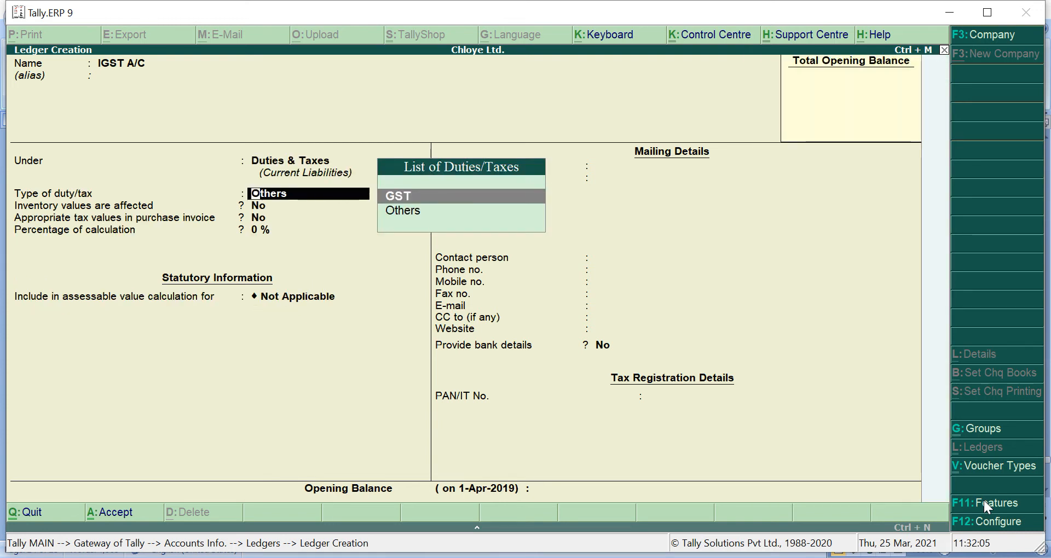
key(Return)
key(Down)
key(Down)
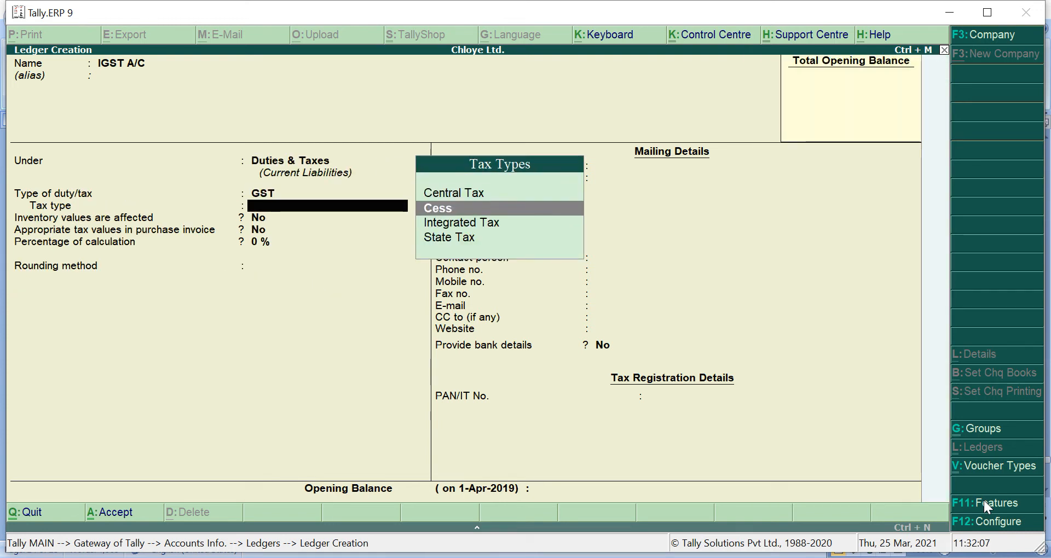
key(Return)
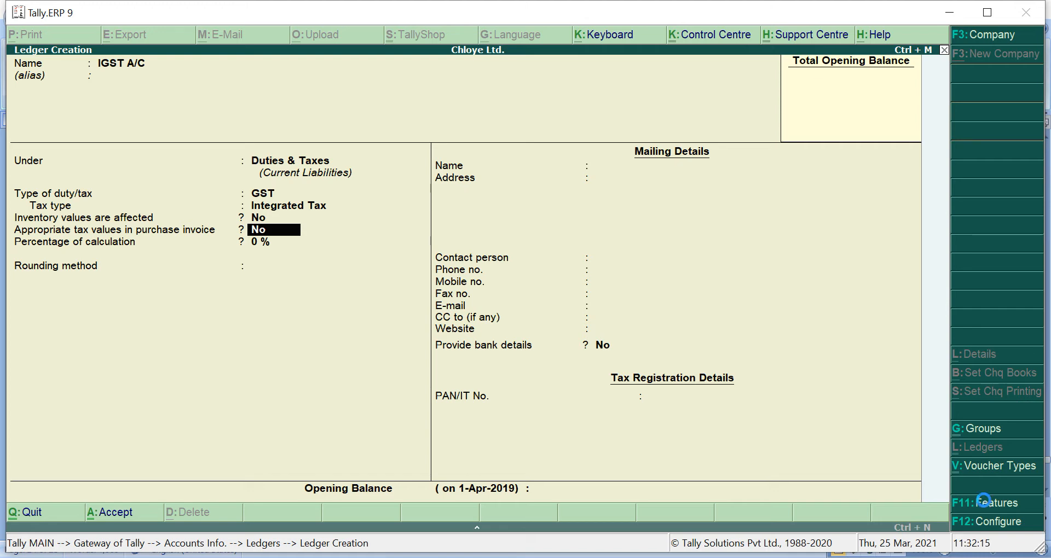
key(ctrl+a)
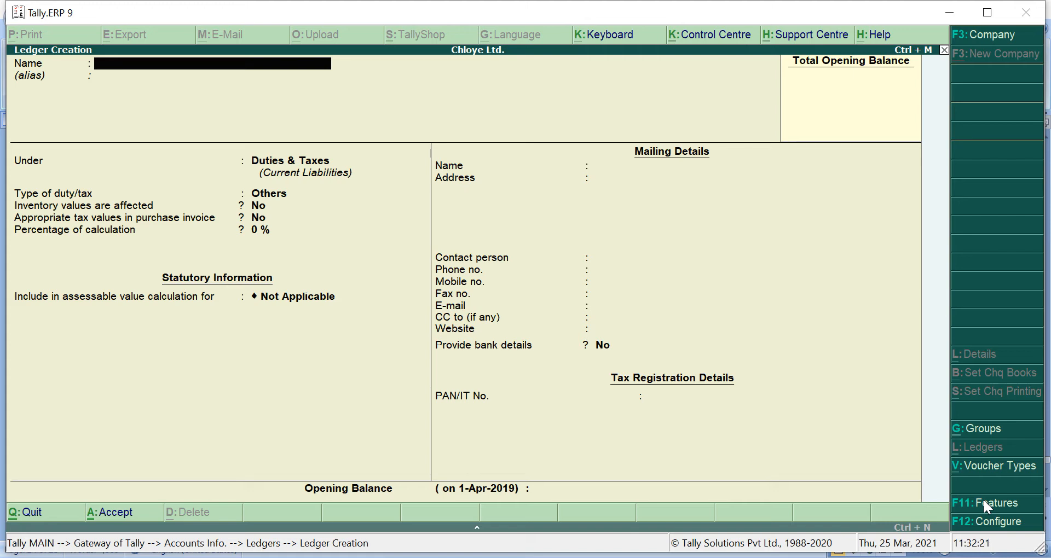
Check the first supplier in the Word exercise, and start that supplier's A/C ledger under Sundry Creditors in Tally.ERP 9.
key(alt+Tab)
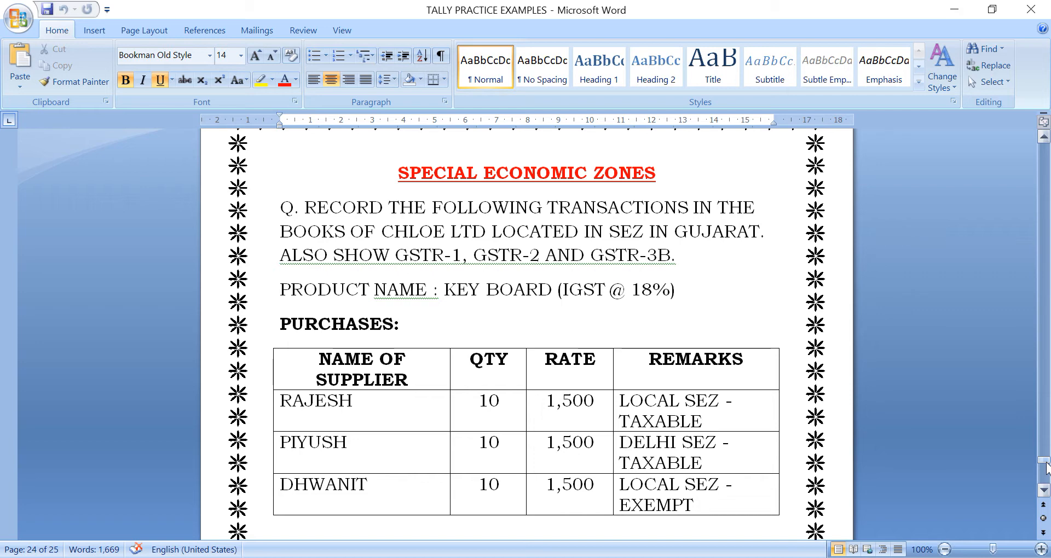
key(alt+Tab)
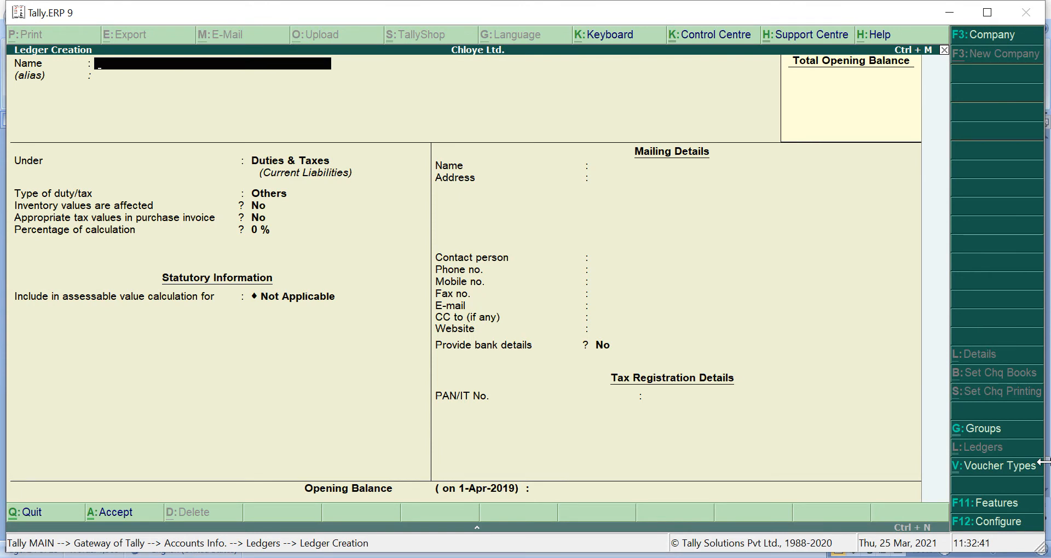
text(RAJESH A/C)
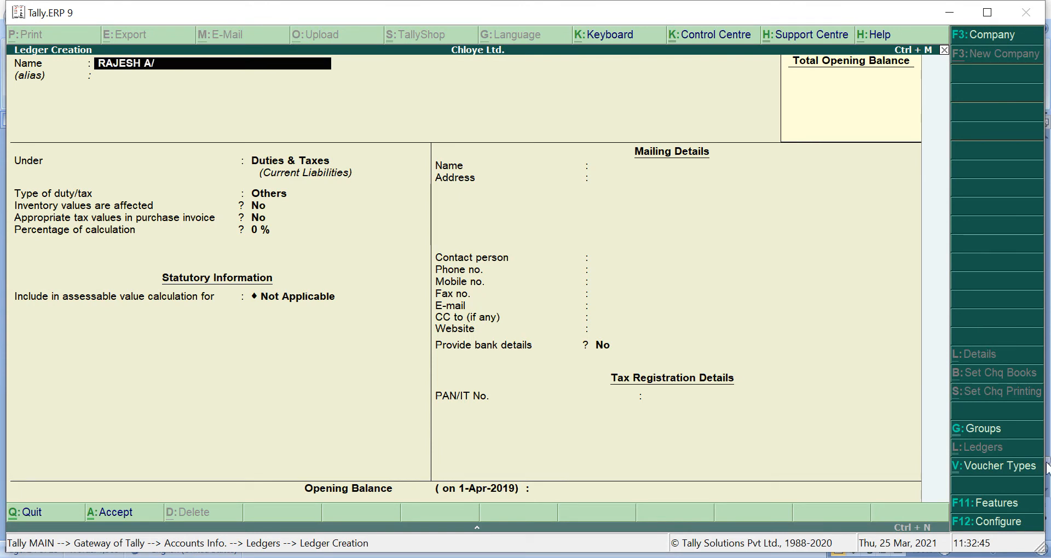
key(Return)
text(SU)
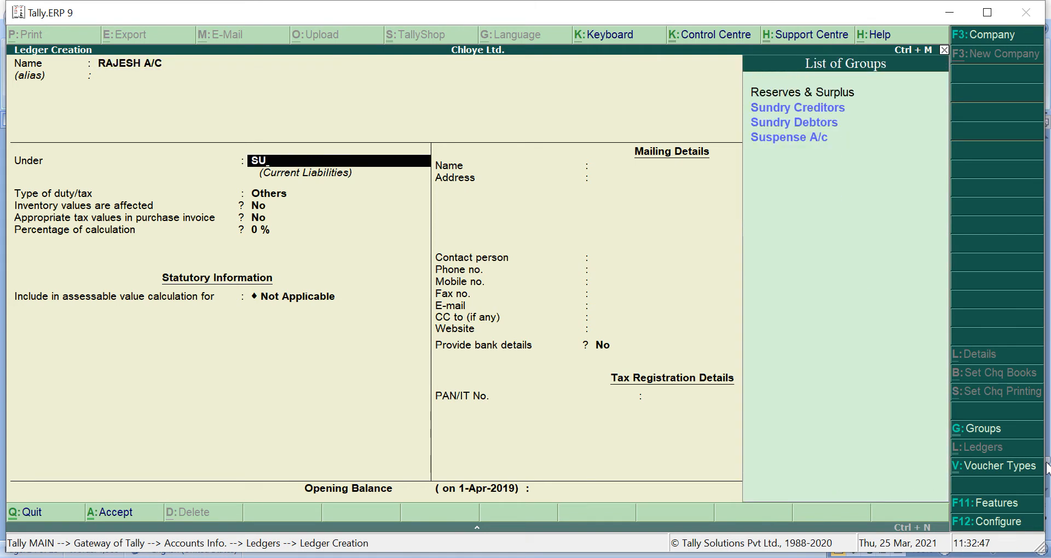
key(Return)
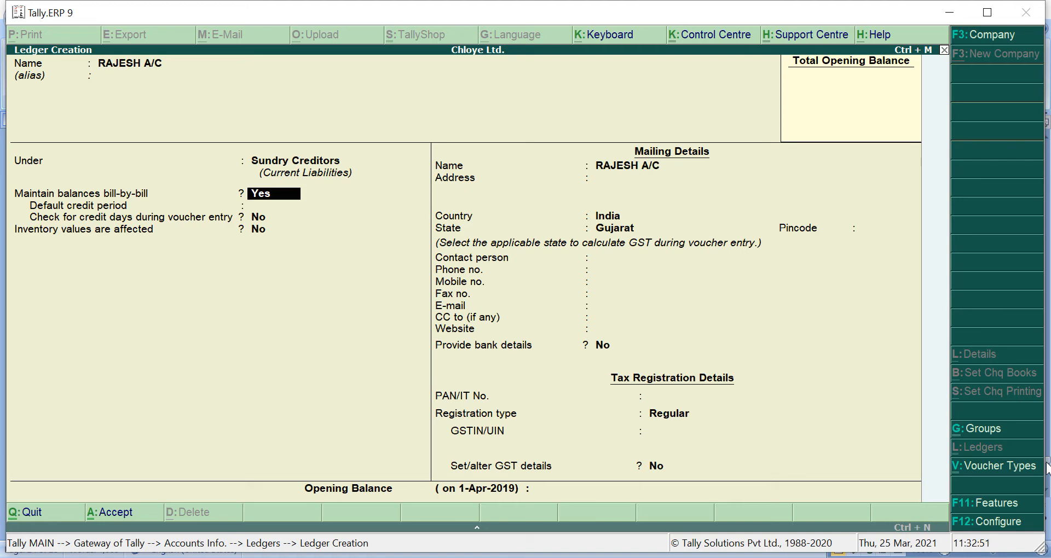
Keep the supplier's bill-by-bill balances Yes, credit period blank, credit-days check No and inventory values affected No.
key(Return)
key(Return)
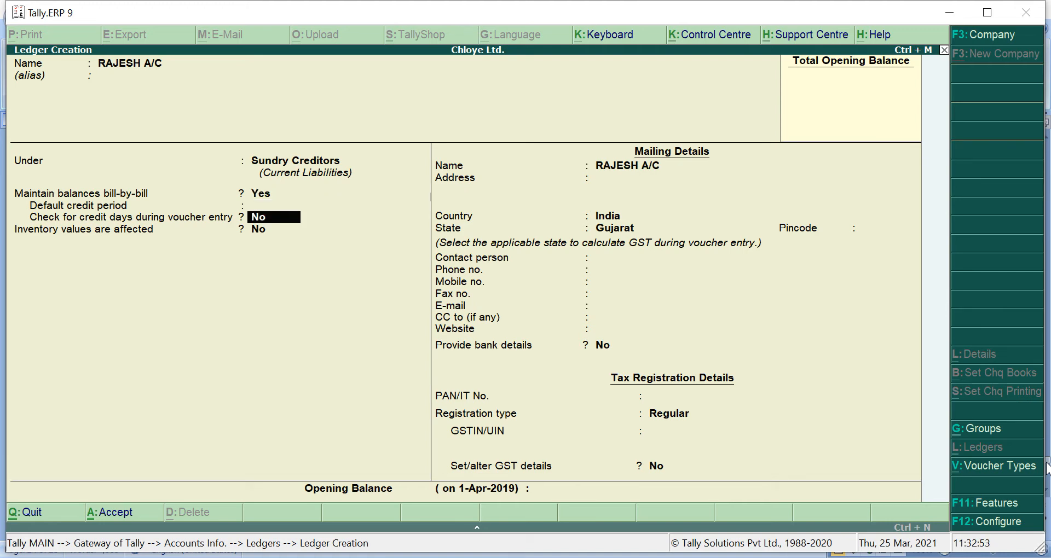
key(Return)
key(Return)
key(Return)
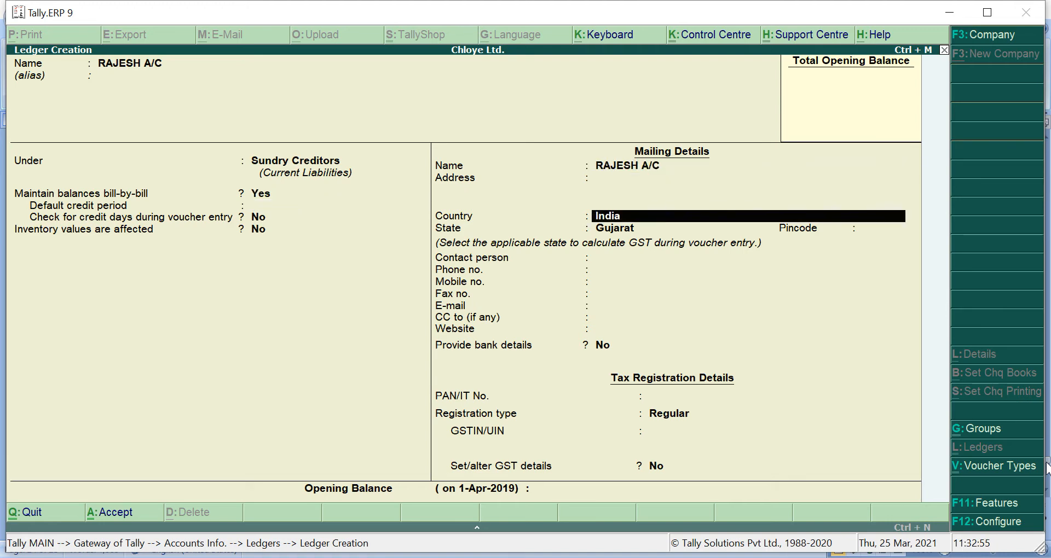
Keep the supplier's country India and state Gujarat, leave contact fields and PAN blank, bank details No, and registration type Regular.
key(Return)
key(Return)
key(Return)
key(Return)
key(Return)
key(Return)
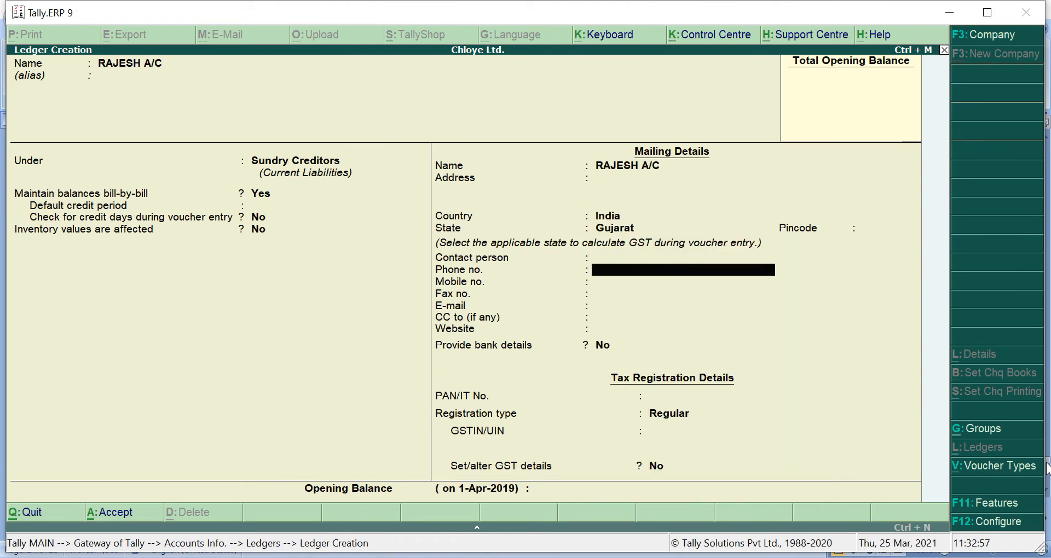
key(Return)
key(Return)
key(Return)
key(Return)
key(Return)
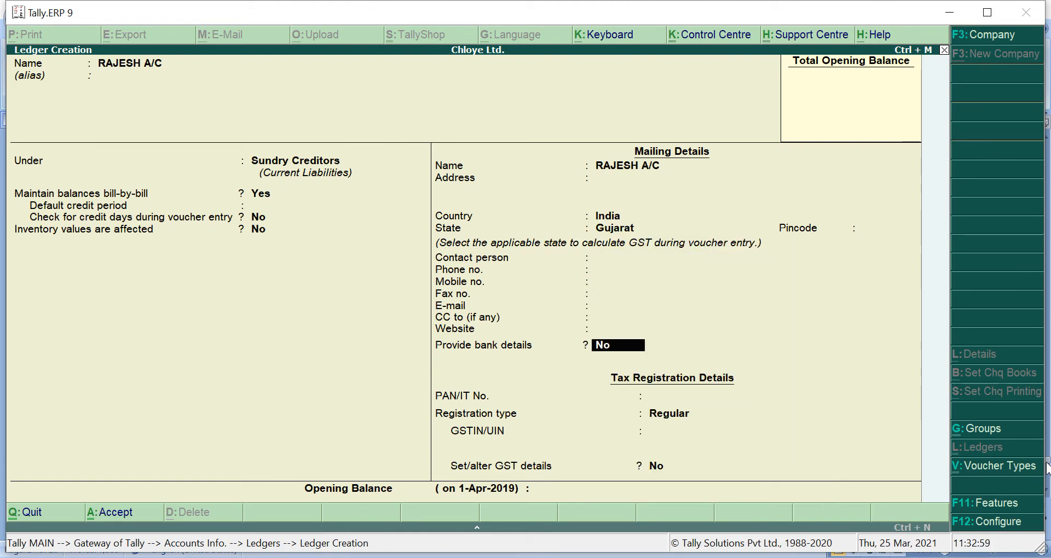
key(Return)
key(Return)
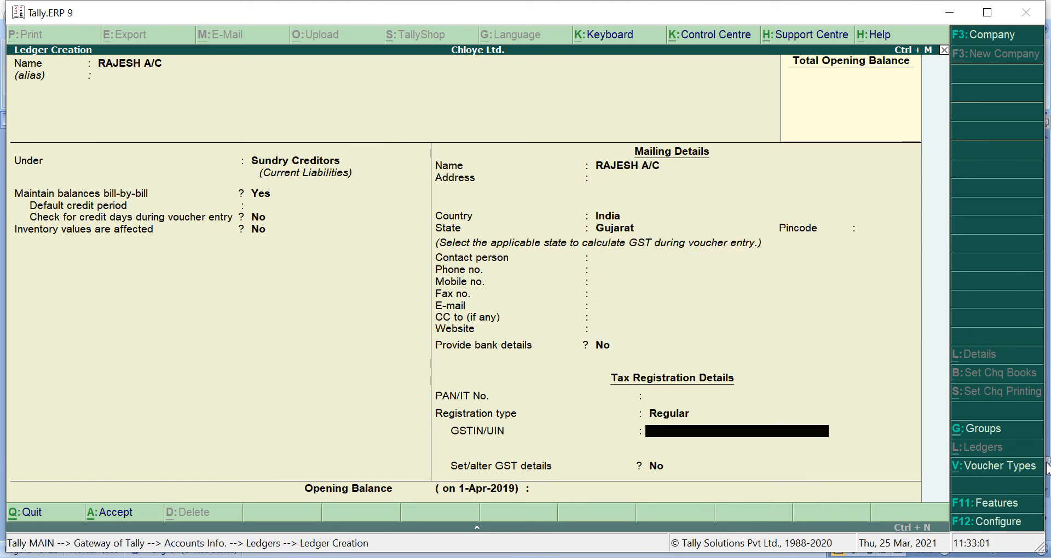
Enter the first supplier's GSTIN/UIN and choose Yes for setting or altering the GST details.
text(24RTYUI2589)
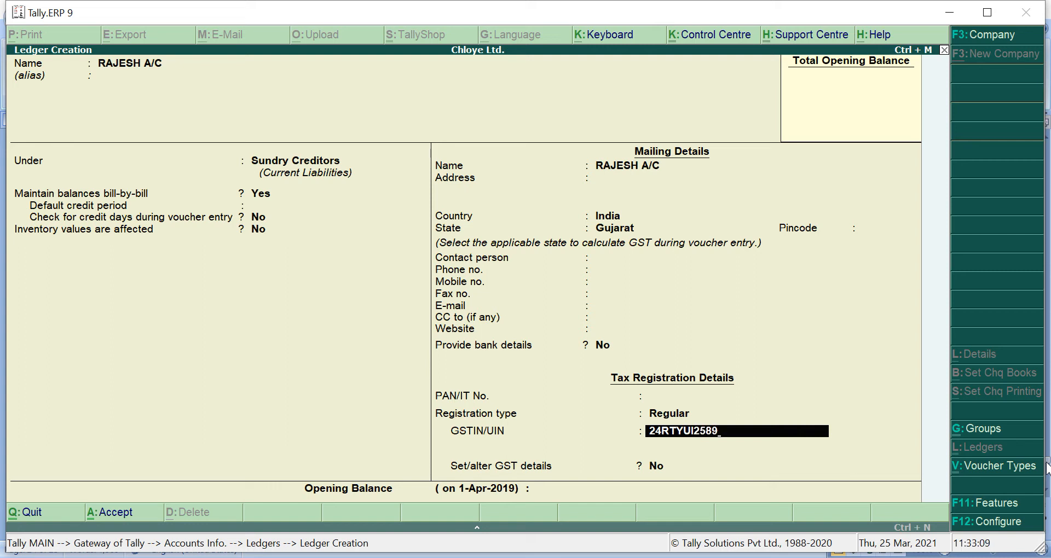
text(Q5F3)
key(Return)
key(Return)
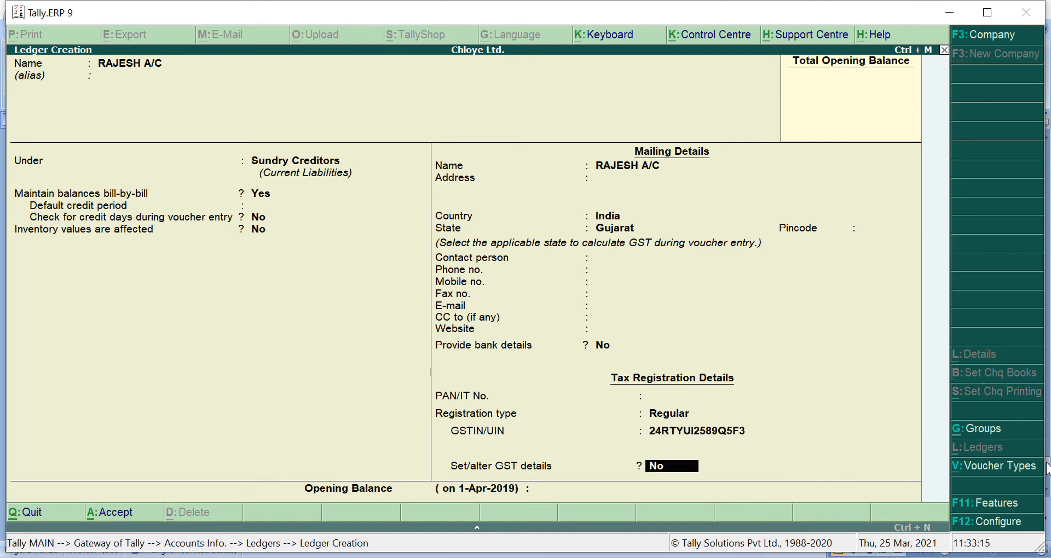
key(y)
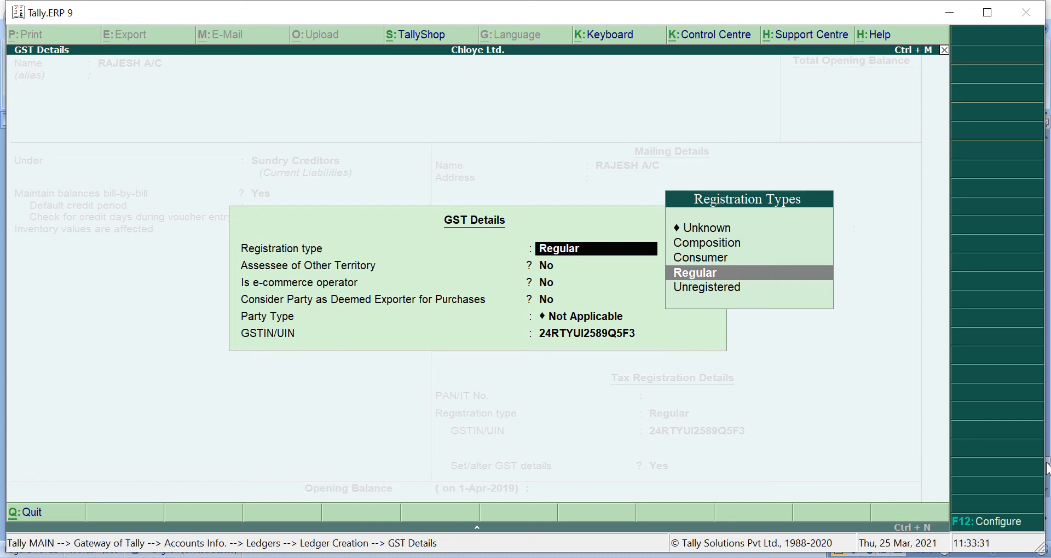
Keep the first supplier's registration type Regular, with other-territory assessee, e-commerce operator and deemed exporter for purchases set to No.
key(Return)
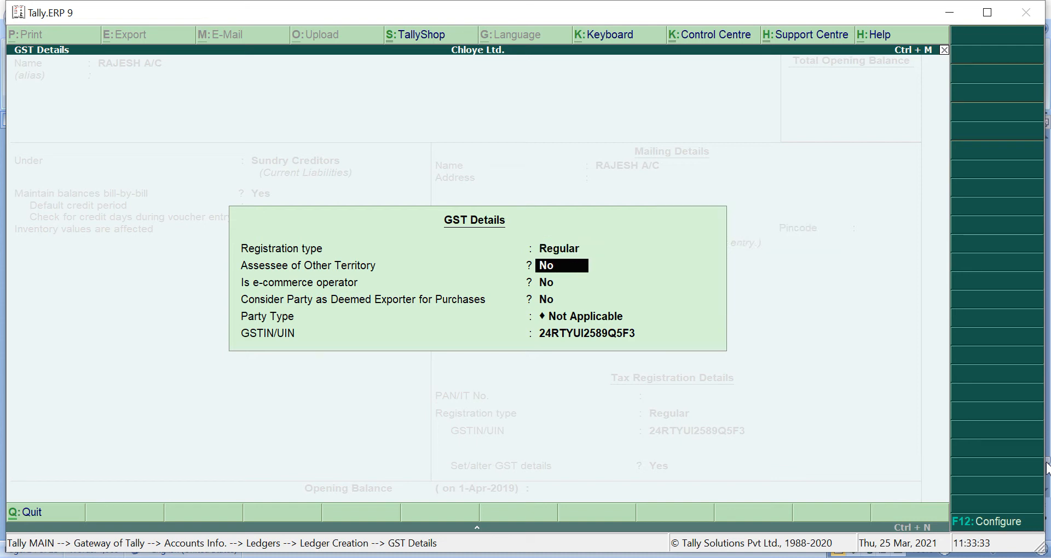
key(Return)
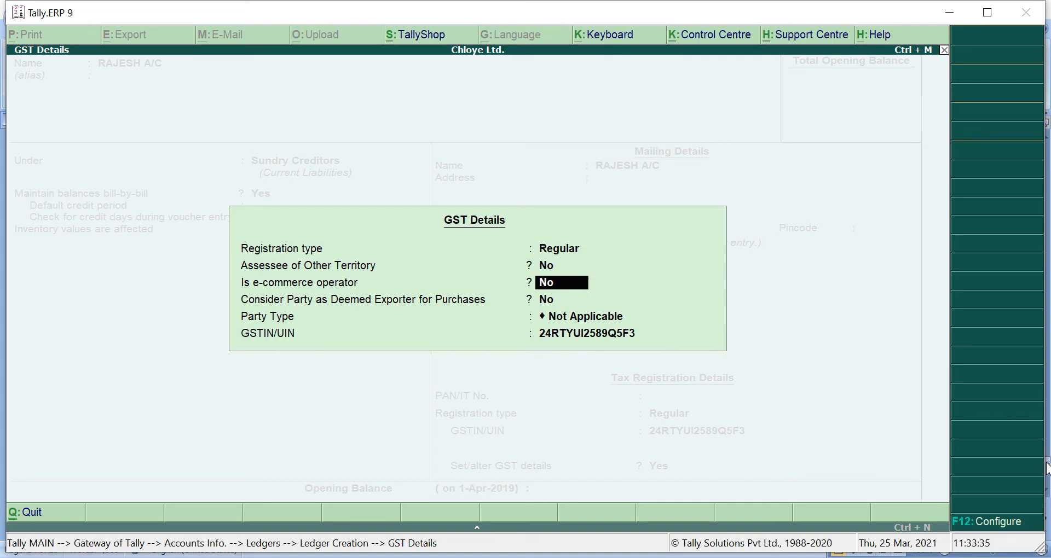
key(Return)
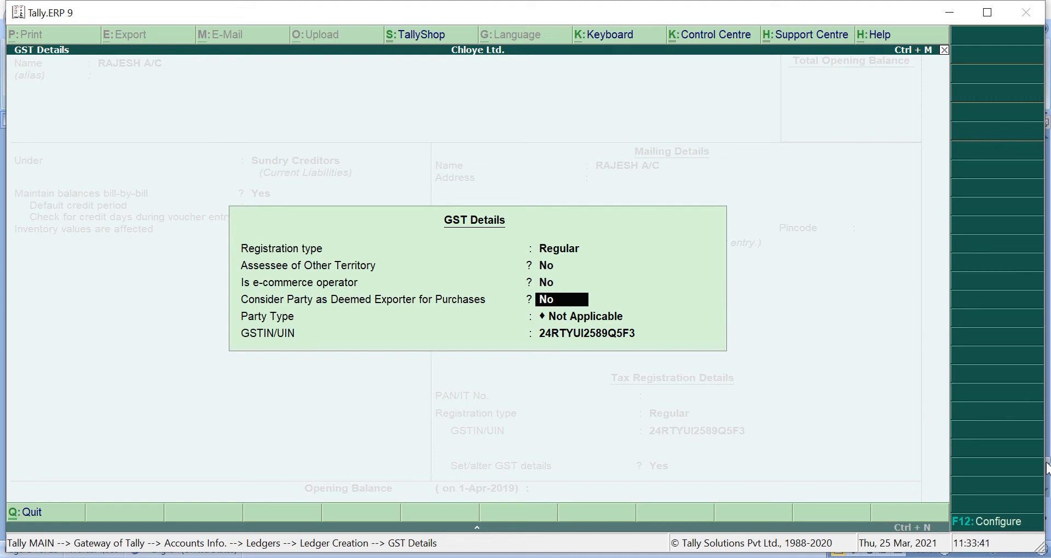
key(Return)
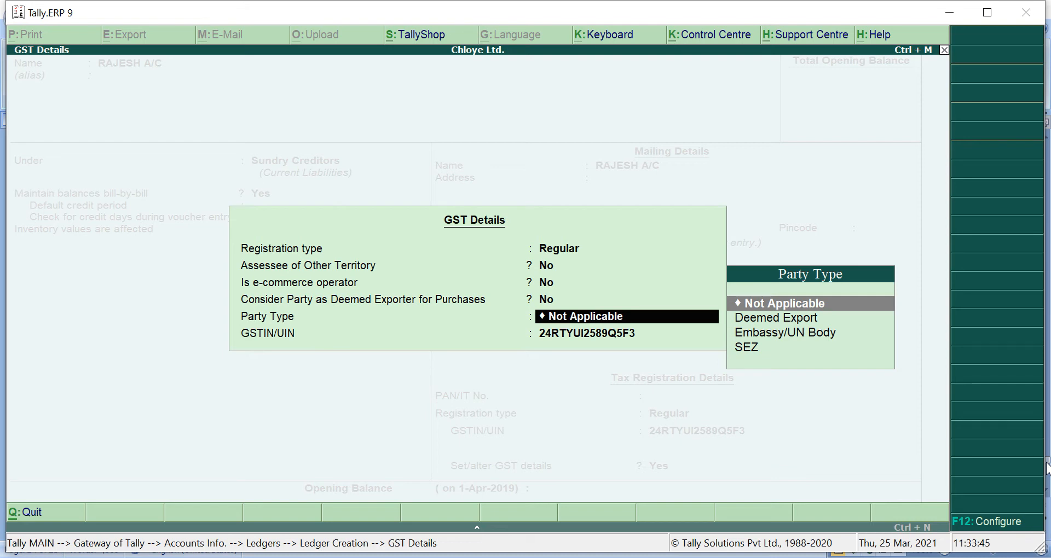
Set the first supplier's party type to SEZ, keep the GSTIN/UIN, and save the ledger with a blank opening balance.
key(Down)
key(Down)
key(Down)
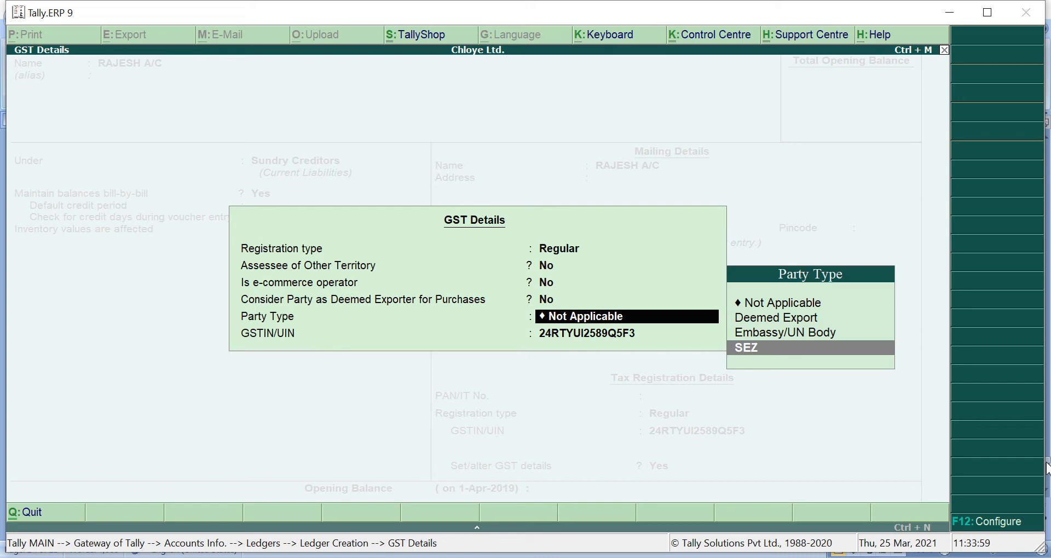
key(Return)
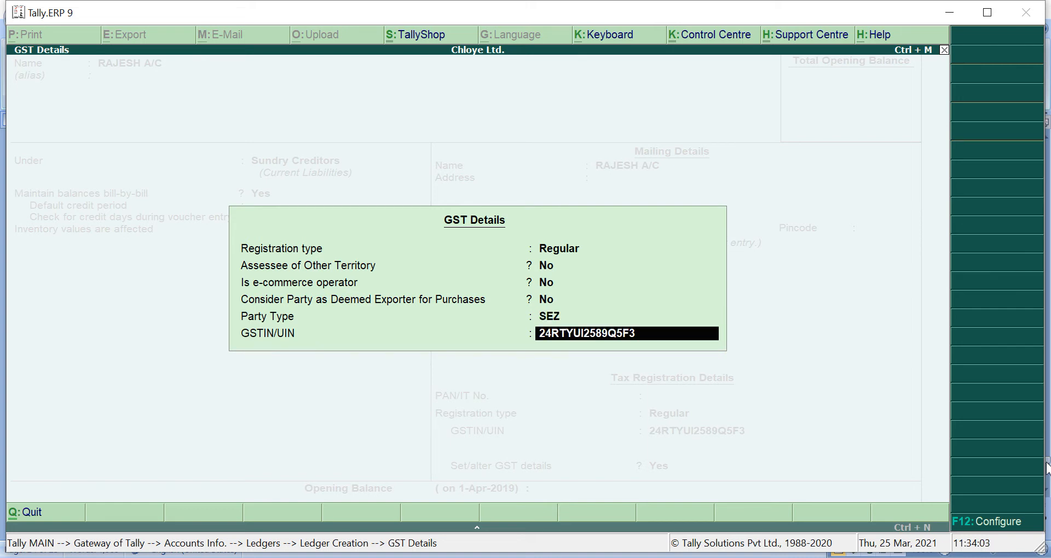
key(Return)
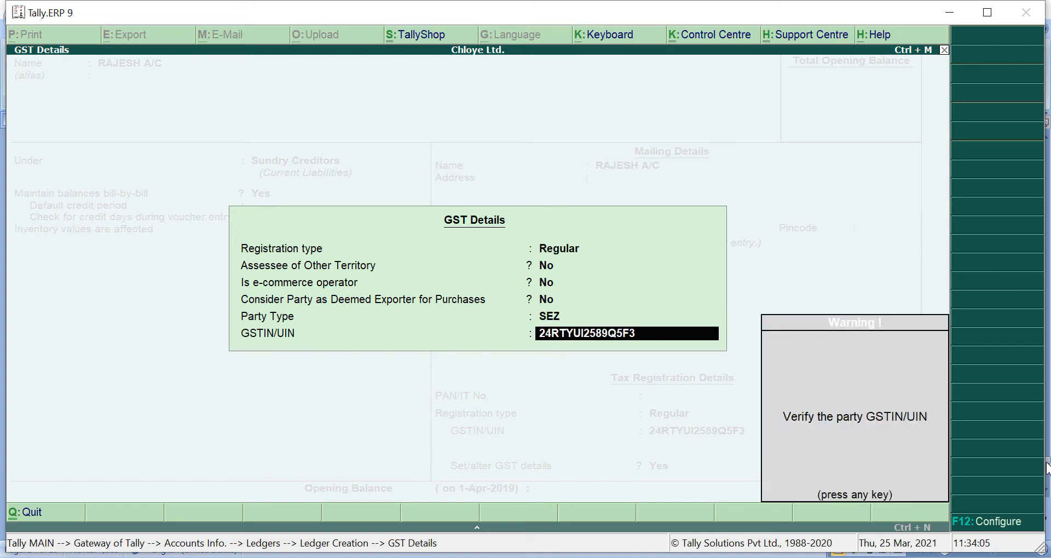
key(Return)
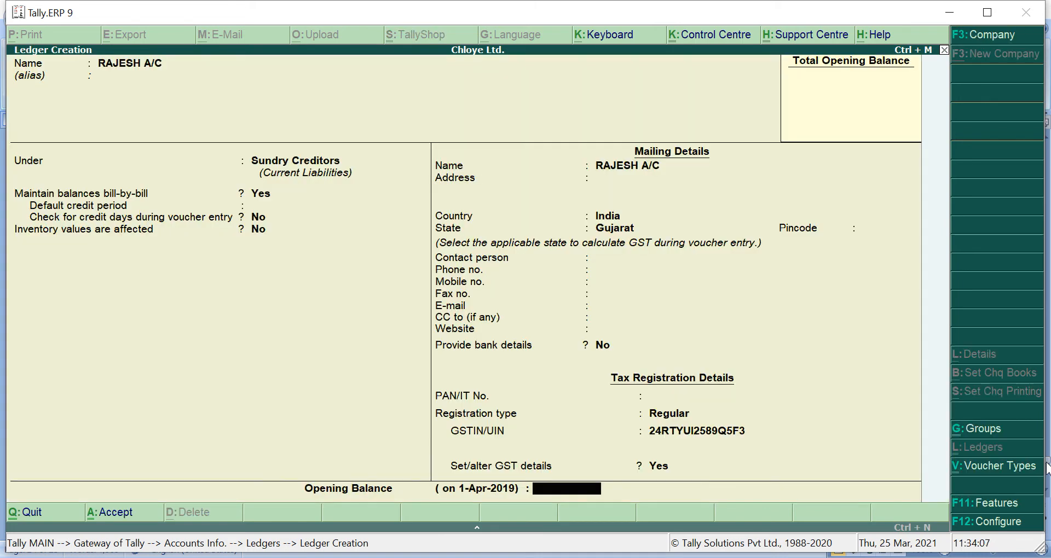
key(Return)
key(Return)
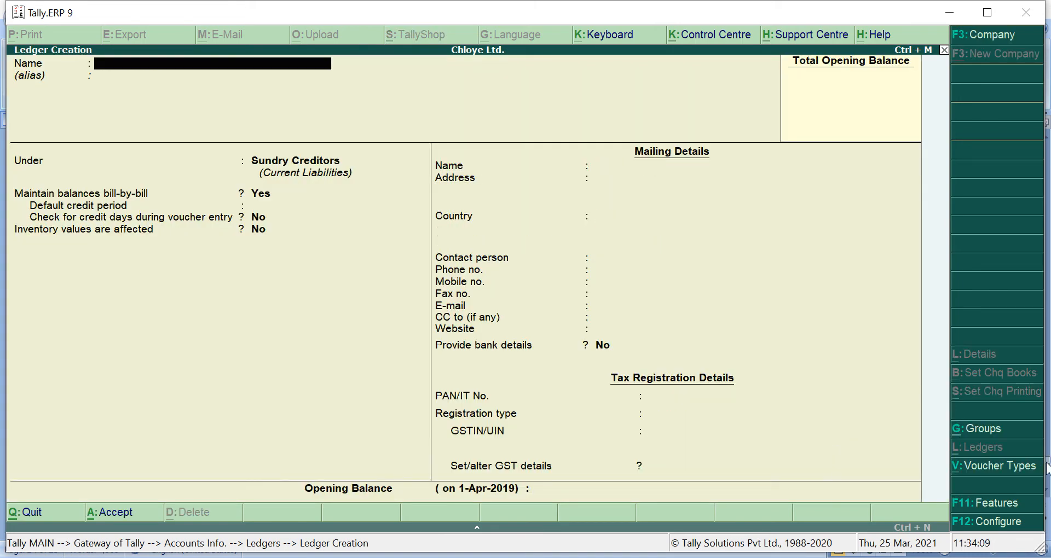
Check the second supplier in the Word exercise, and start that supplier's A/C ledger under Sundry Creditors in Tally.ERP 9.
key(alt+Tab)
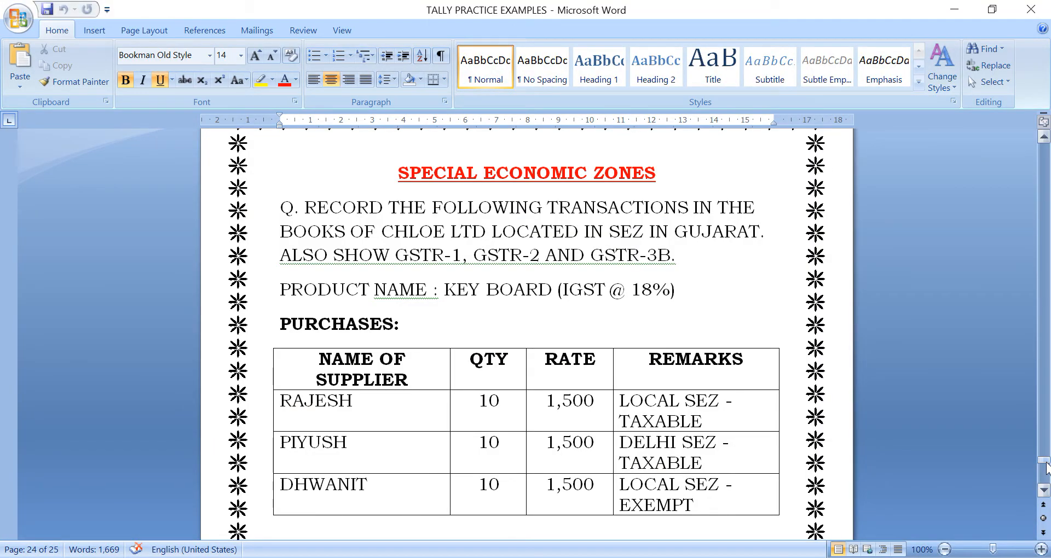
key(alt+Tab)
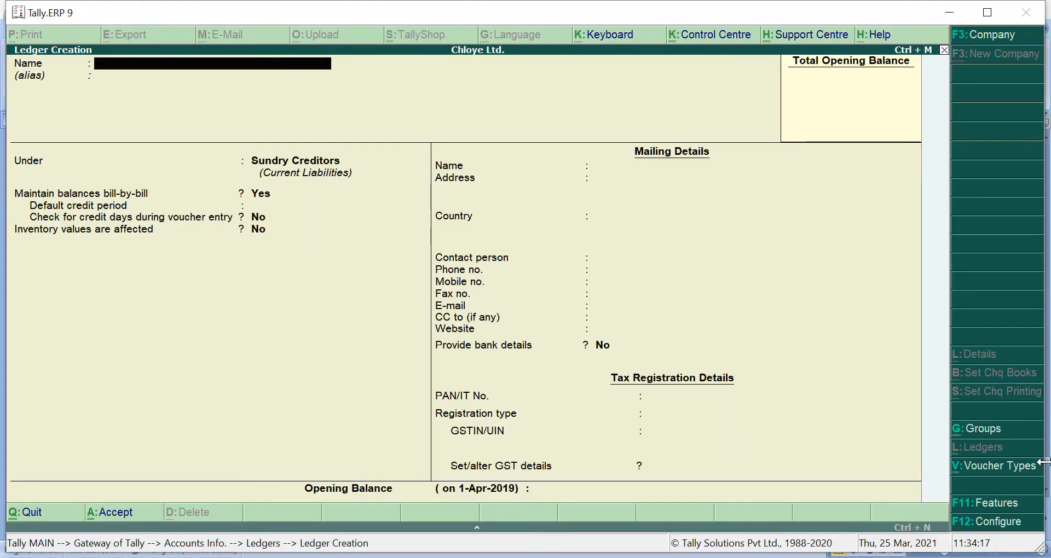
text(IYUSH A/C)
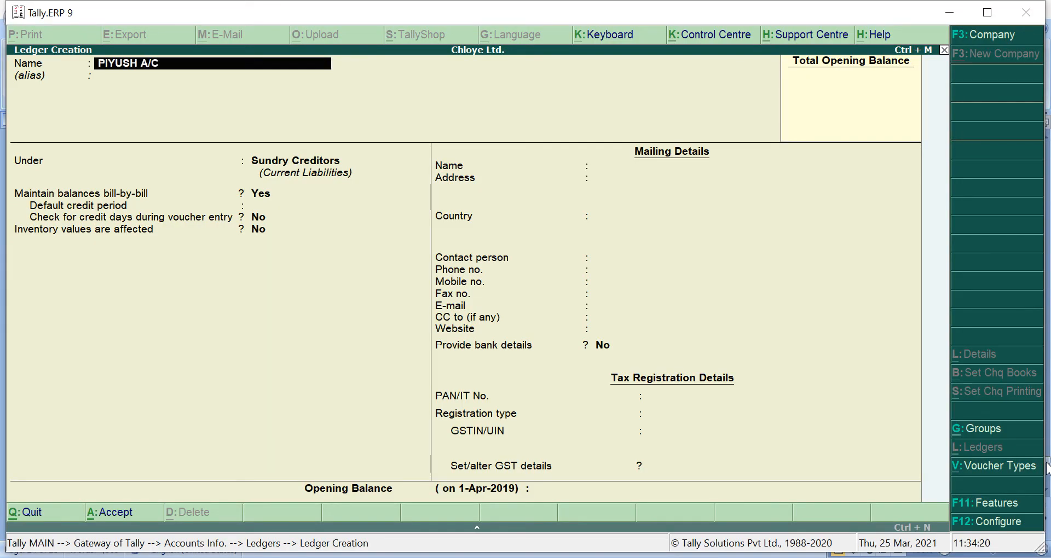
key(Return)
key(Return)
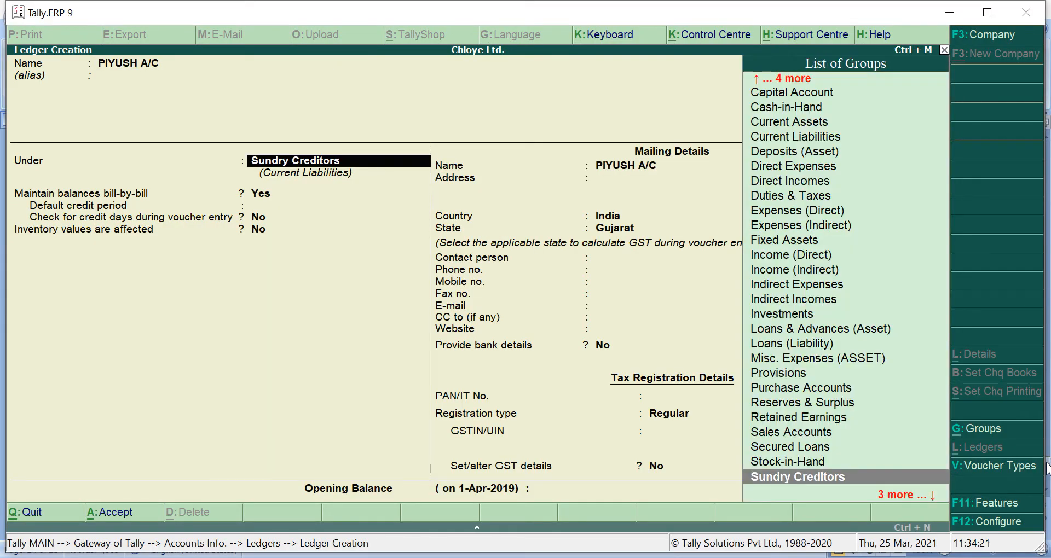
key(Return)
Keep the second supplier's bill-by-bill balances Yes, credit period blank, credit-days check and inventory values affected No, and country India.
key(Return)
key(Return)
key(Return)
key(Return)
key(Return)
key(Return)
key(Return)
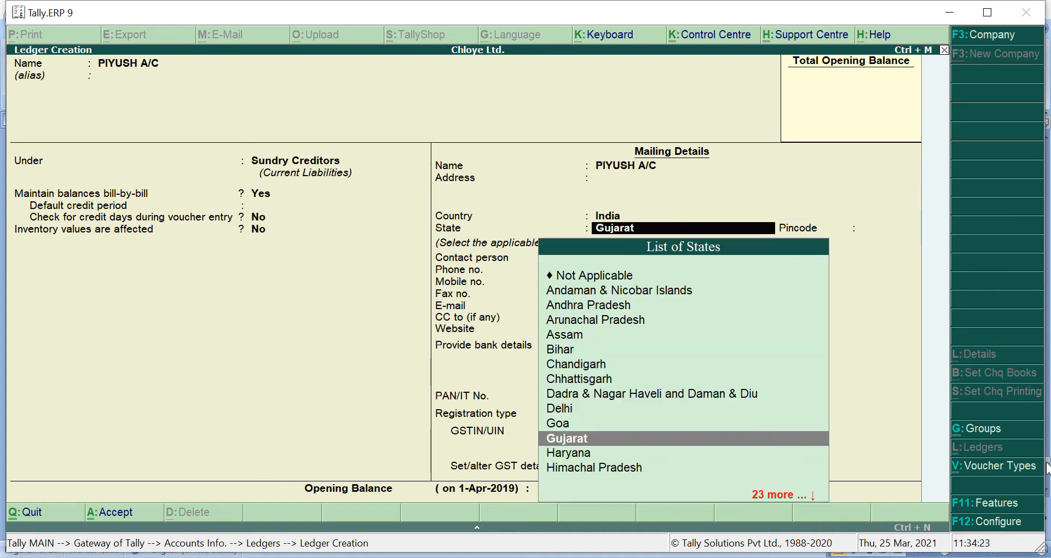
Set the second supplier's state to Delhi, leaving pincode, contact fields and PAN blank and bank details No.
text(D)
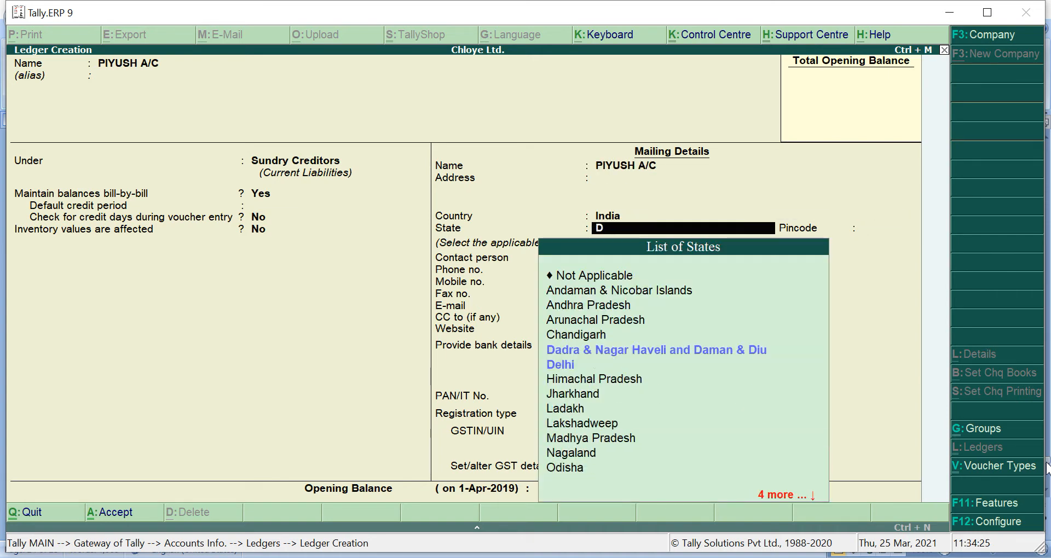
text(e)
key(Return)
key(Return)
key(Return)
key(Return)
key(Return)
key(Return)
key(Return)
key(Return)
key(Return)
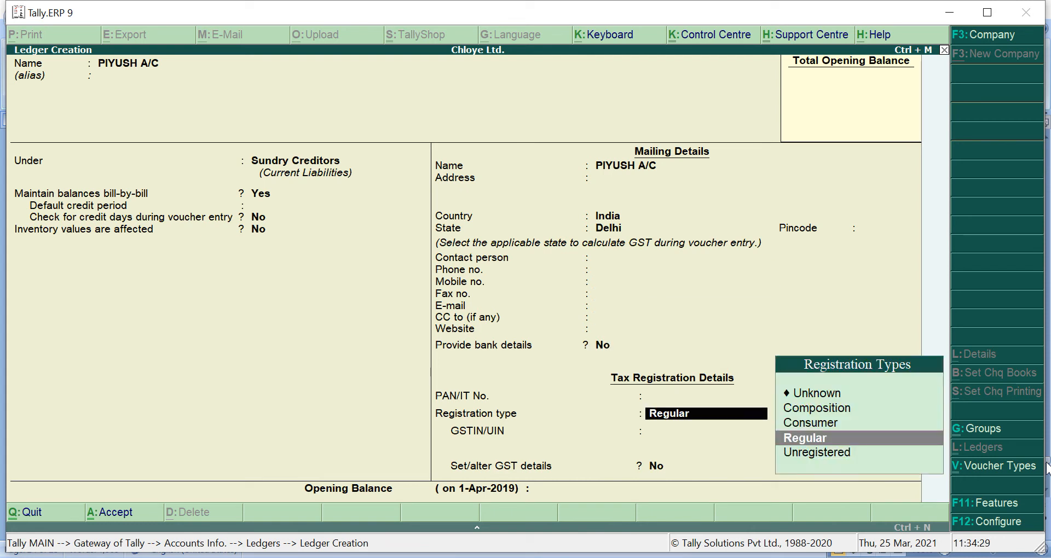
Keep the second supplier's registration type Regular, enter the GSTIN/UIN, and choose Yes for setting or altering the GST details.
key(Return)
text(15S)
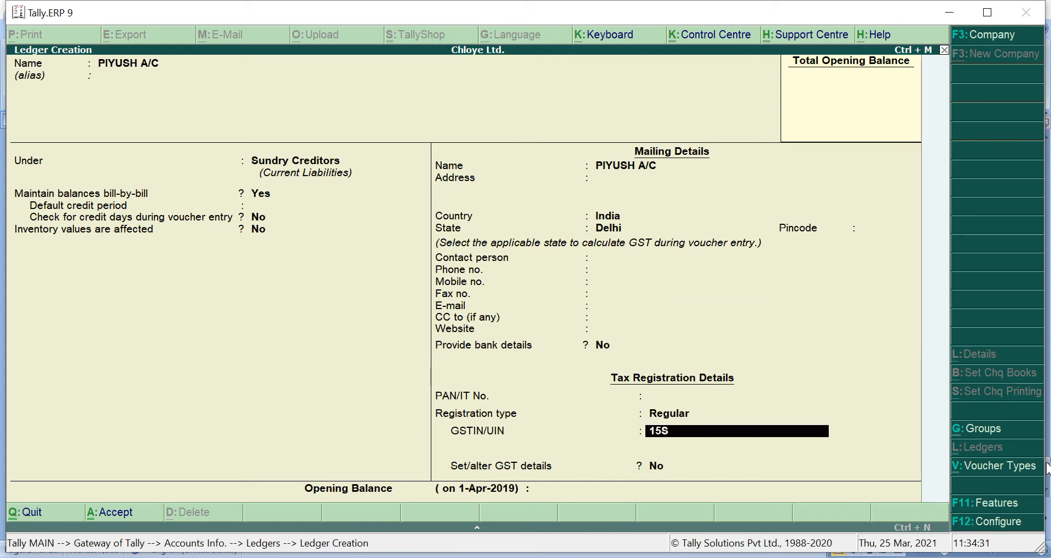
text(WERF)
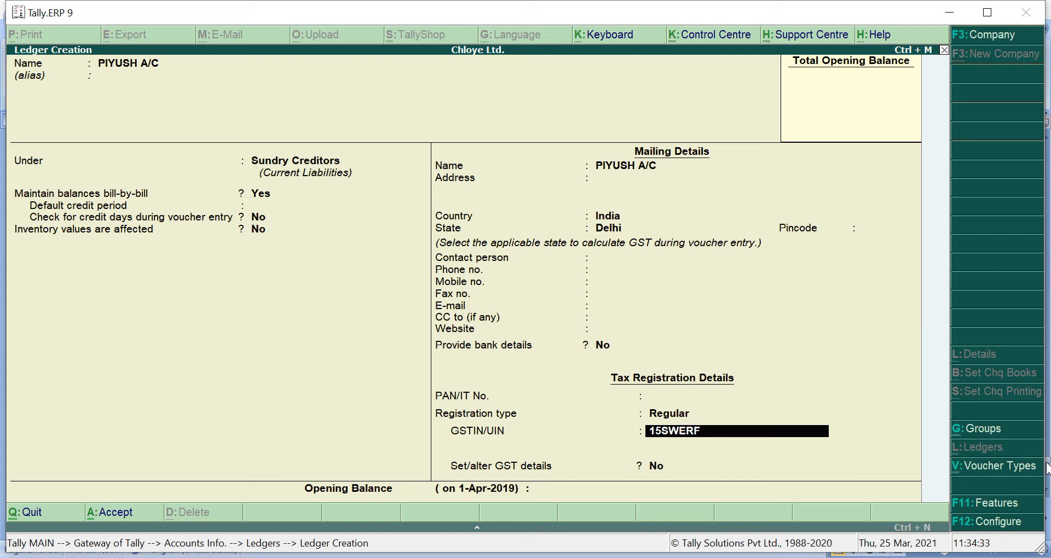
text(2541G2T7)
key(Return)
key(Return)
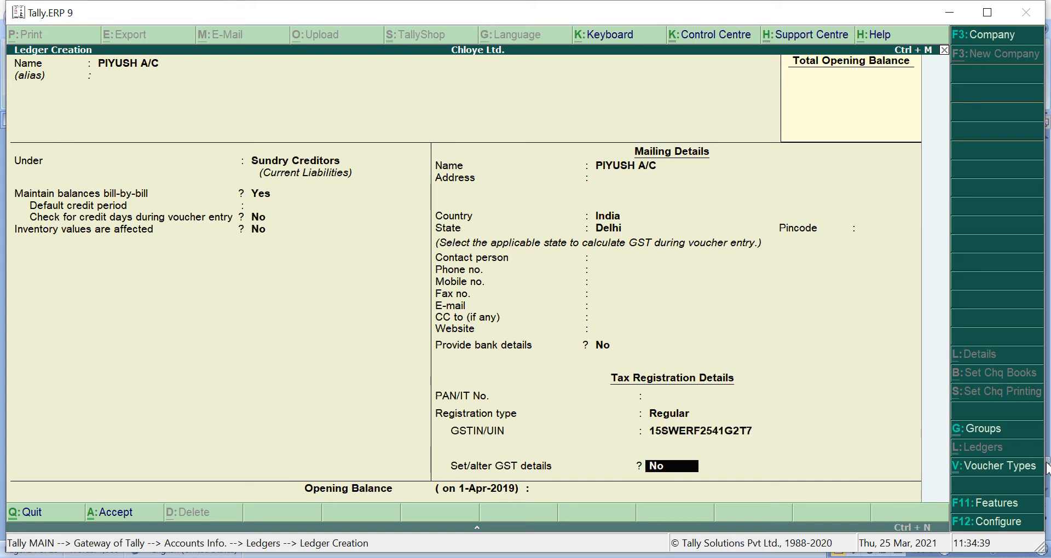
key(y)
key(Return)
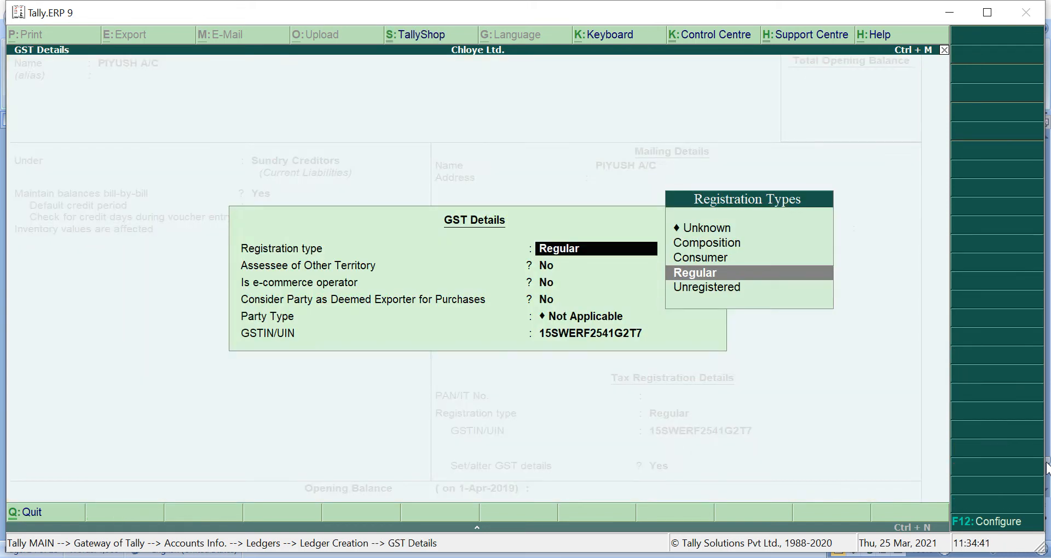
In the second supplier's GST details, keep Regular registration and No for other-territory assessee, e-commerce operator and deemed exporter for purchases.
key(Return)
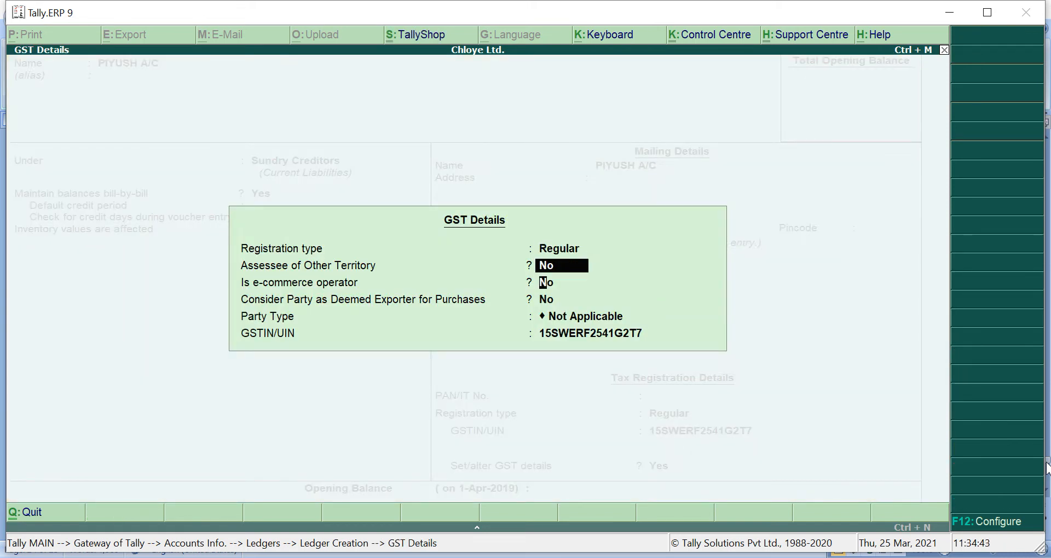
key(Return)
key(Return)
key(Return)
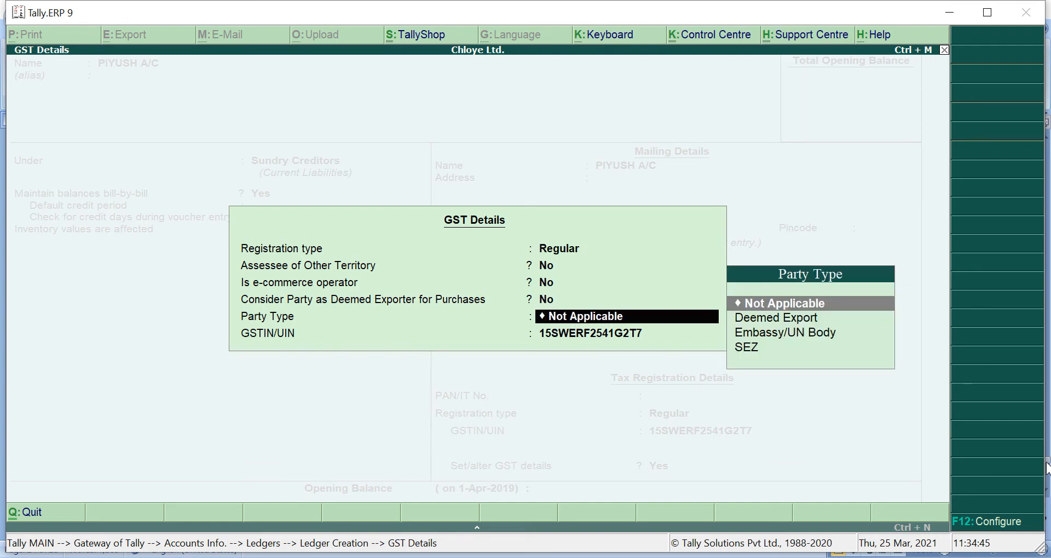
Set the second supplier's party type to SEZ, keep the GSTIN/UIN, and save the ledger with a blank opening balance.
key(Down)
key(Down)
key(Down)
key(Return)
key(Return)
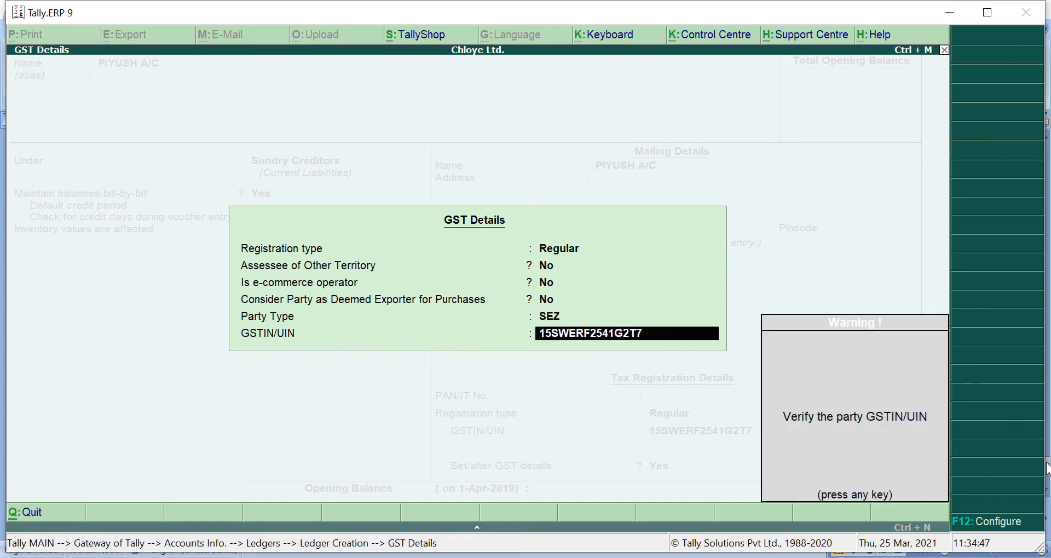
key(Return)
key(Return)
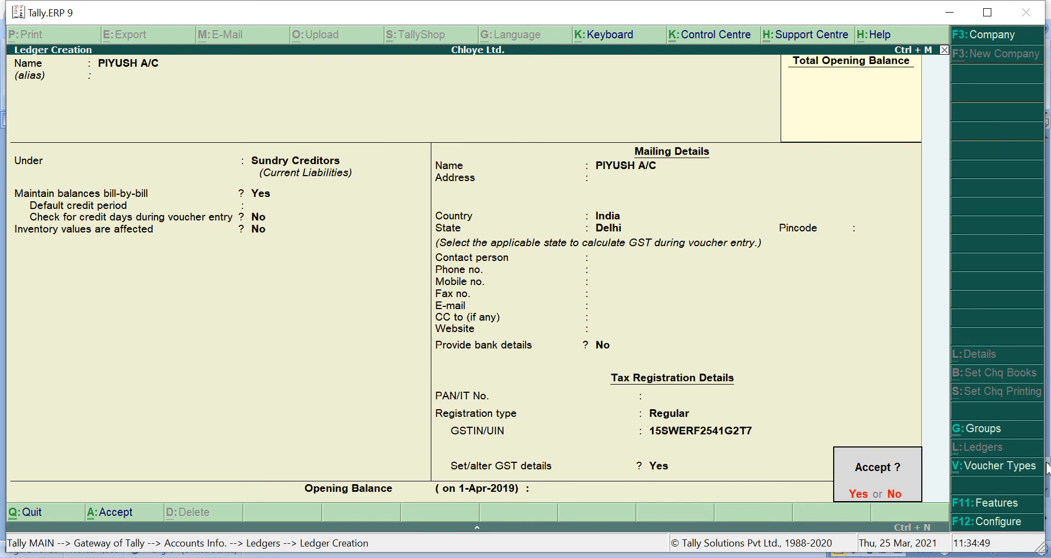
key(Return)
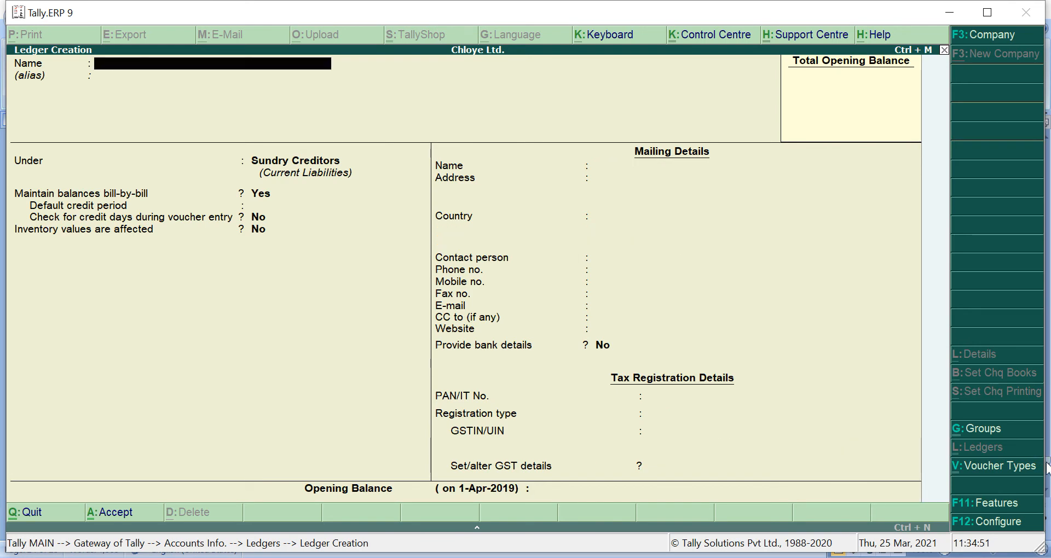
Check the third supplier in the Word exercise, and start that supplier's A/C ledger under Sundry Creditors in Tally.ERP 9.
key(alt+Tab)
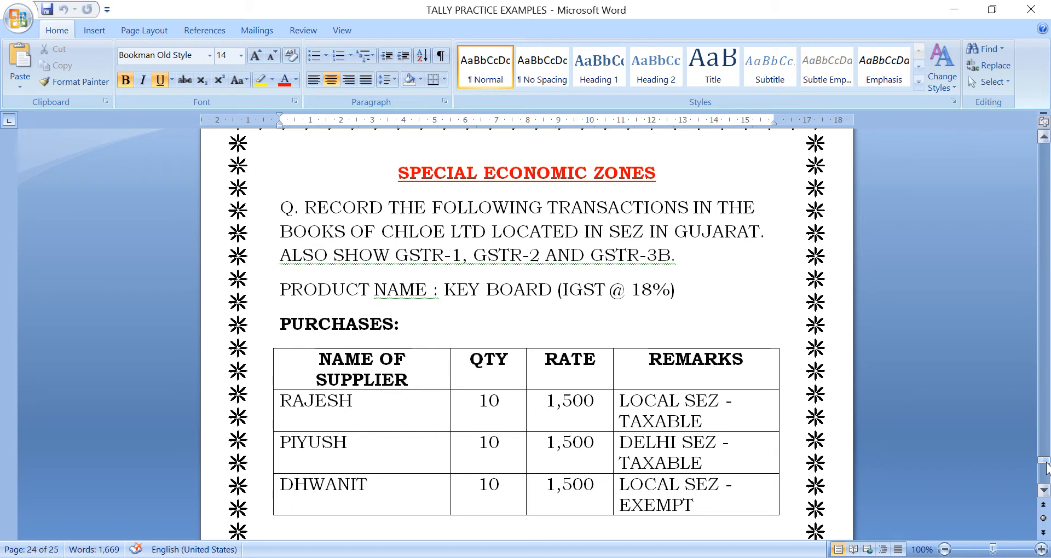
key(alt+Tab)
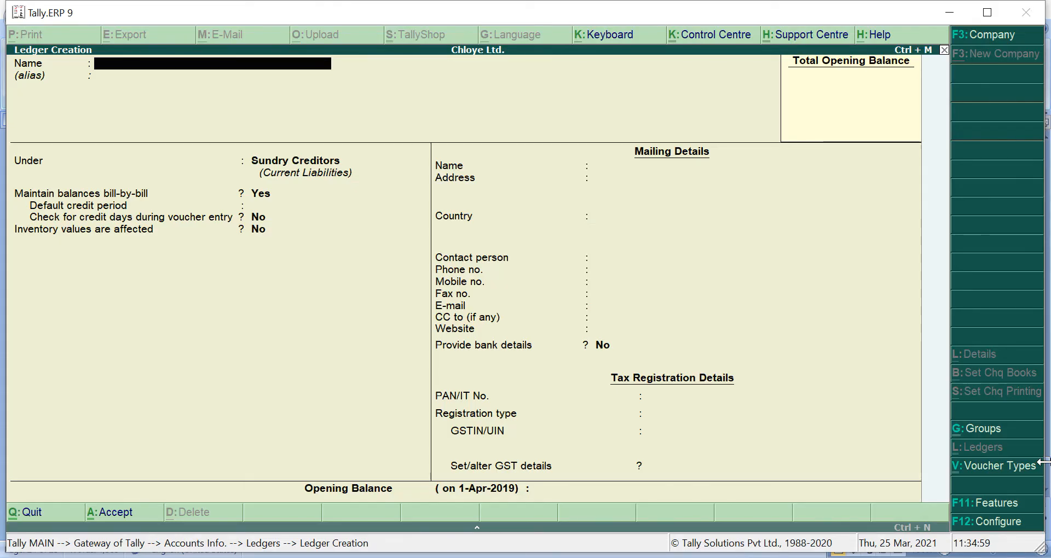
text(DHWANIT S/V)
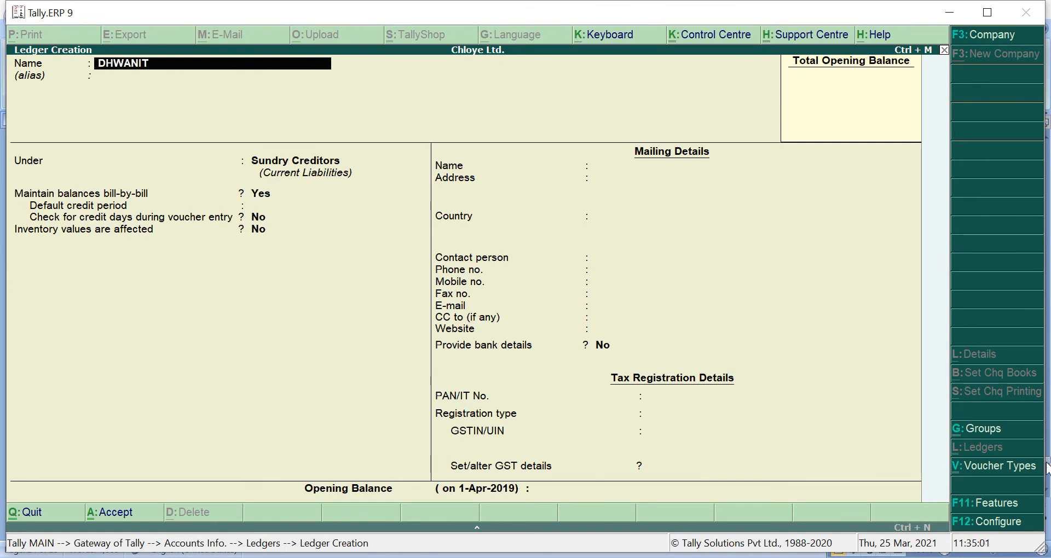
key(Return)
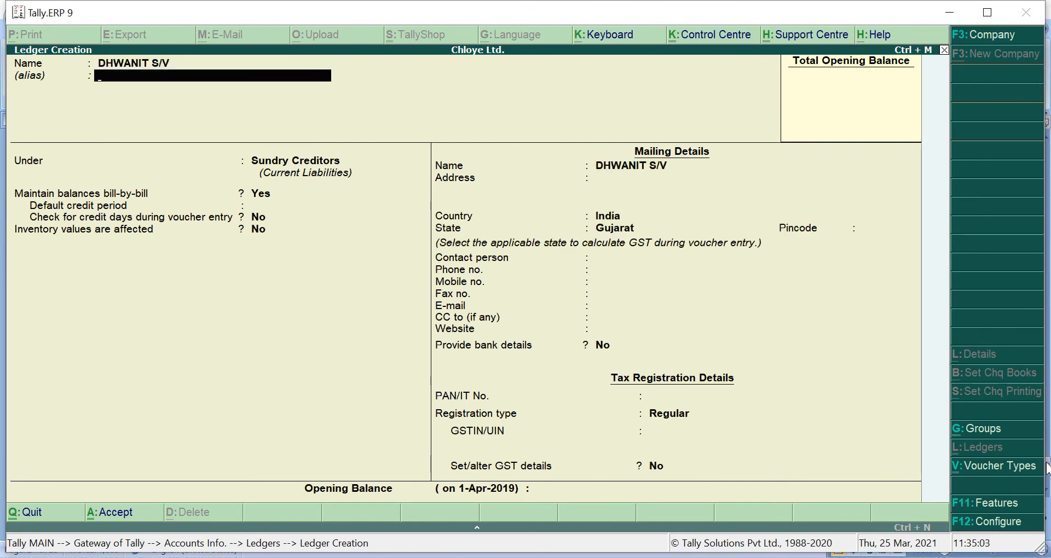
key(BackSpace)
text(DHWANIT A/C)
key(Return)
key(Return)
key(Return)
Keep the third supplier's bill-by-bill balances Yes, credit period blank, credit-days check and inventory values affected No, and address blank.
key(Return)
key(Return)
key(Return)
key(Return)
key(Return)
key(Return)
key(Return)
key(Return)
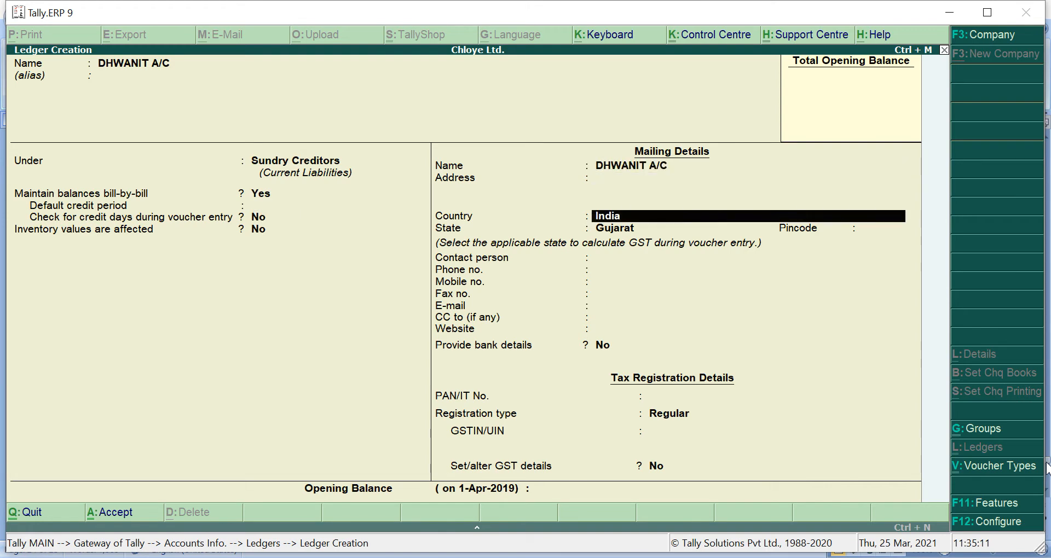
Keep the third supplier's country India and state Gujarat, leaving the pincode and all contact fields blank.
key(Return)
key(Return)
key(Return)
key(Return)
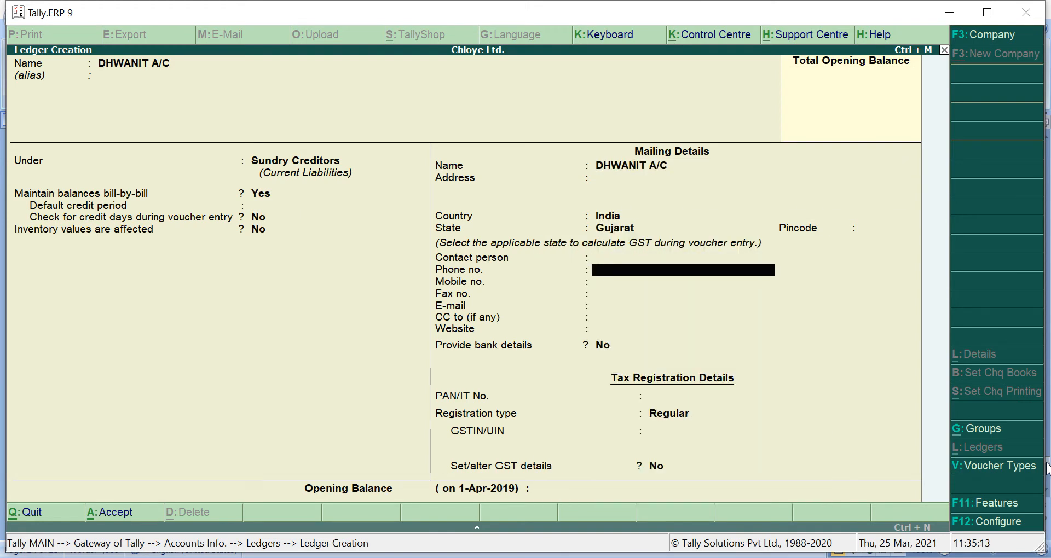
key(Return)
key(Return)
key(Return)
key(Return)
key(Return)
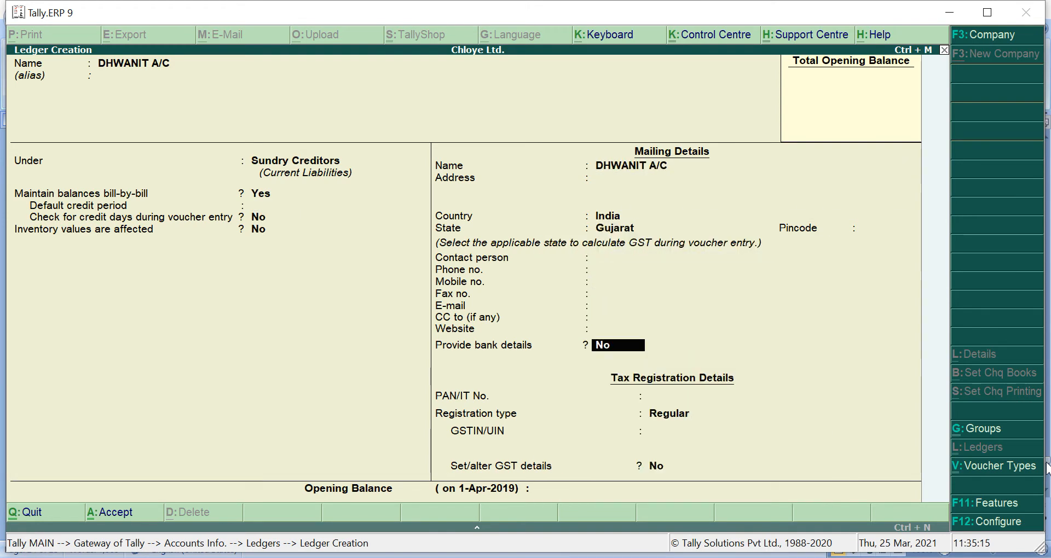
Enter the third supplier's GSTIN/UIN, keeping the registration type Regular and bank details No.
text(24WSDFG)
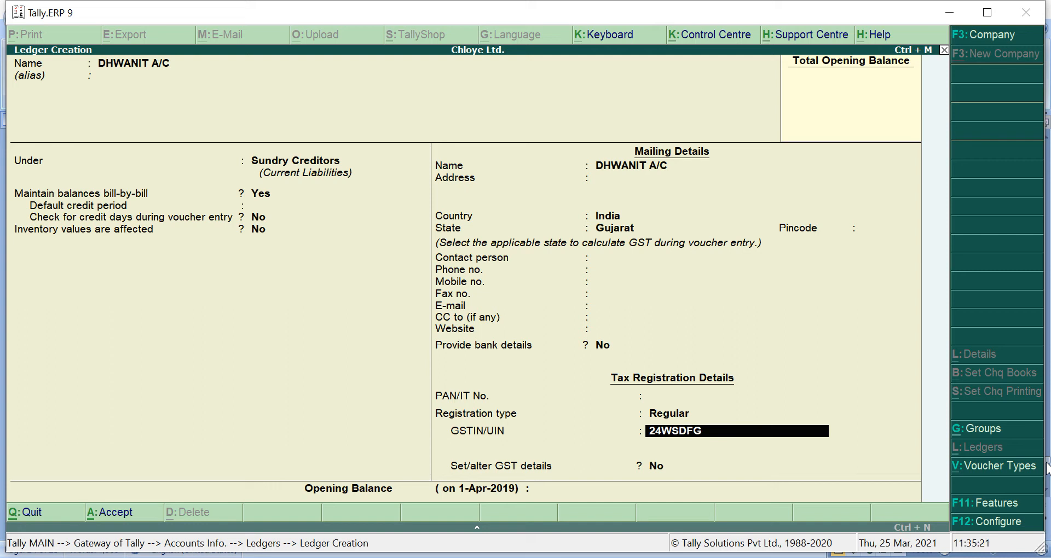
text(2577D2G2)
key(Return)
key(Return)
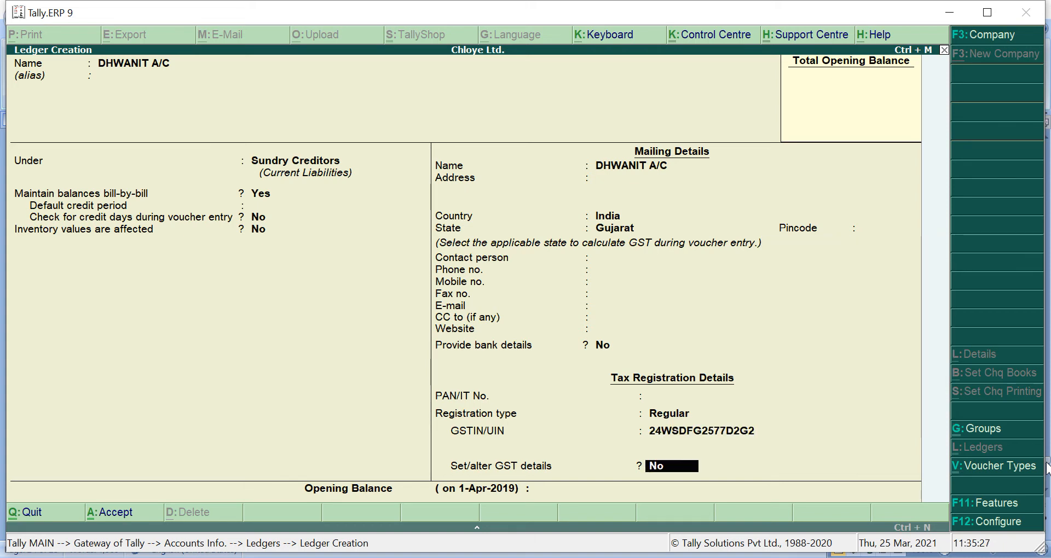
Set the third supplier's party type to SEZ in the GST details, and save the ledger with a blank opening balance.
key(y)
key(Return)
key(Return)
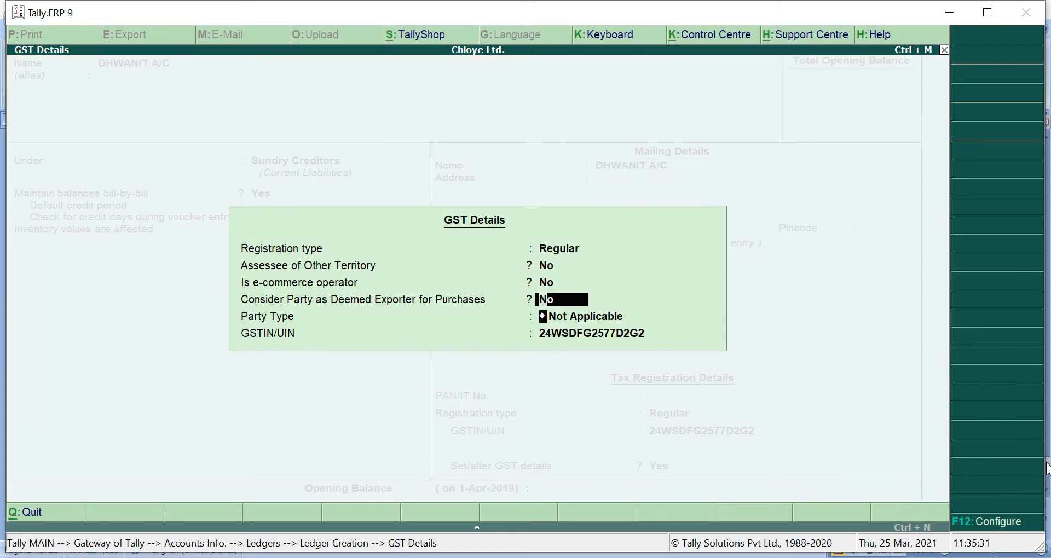
key(Return)
key(Down)
key(Down)
key(Down)
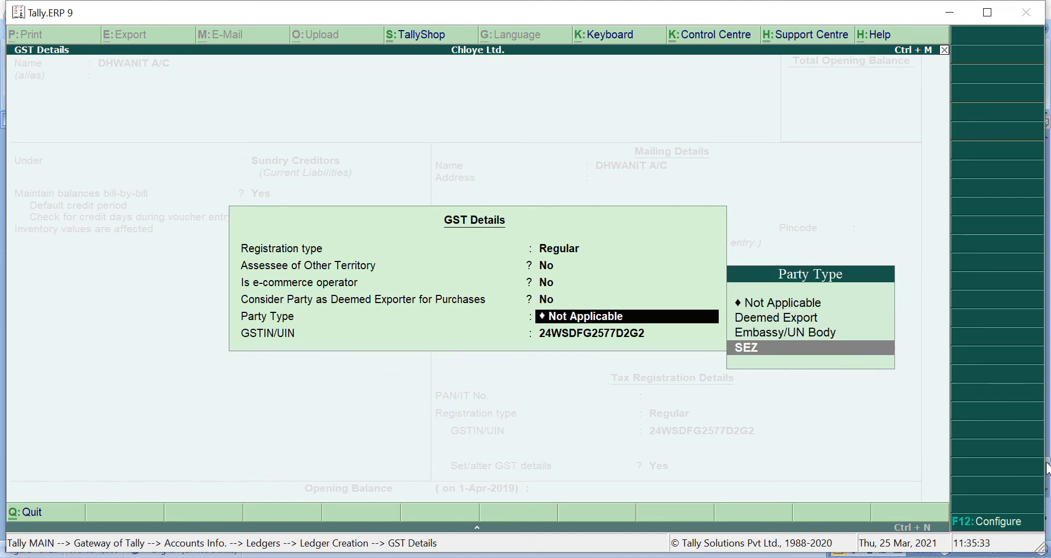
key(Return)
key(Return)
key(Return)
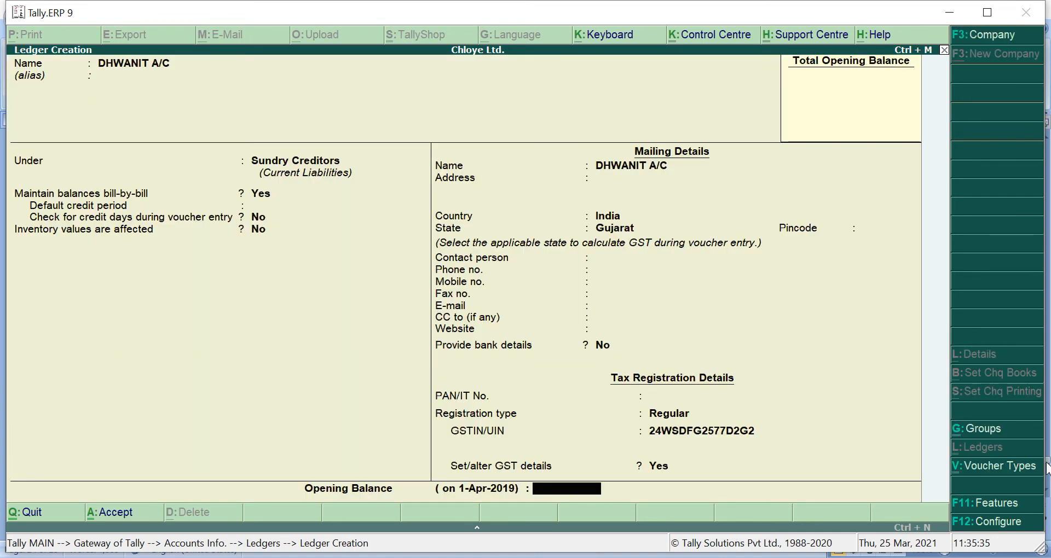
key(Return)
key(Return)
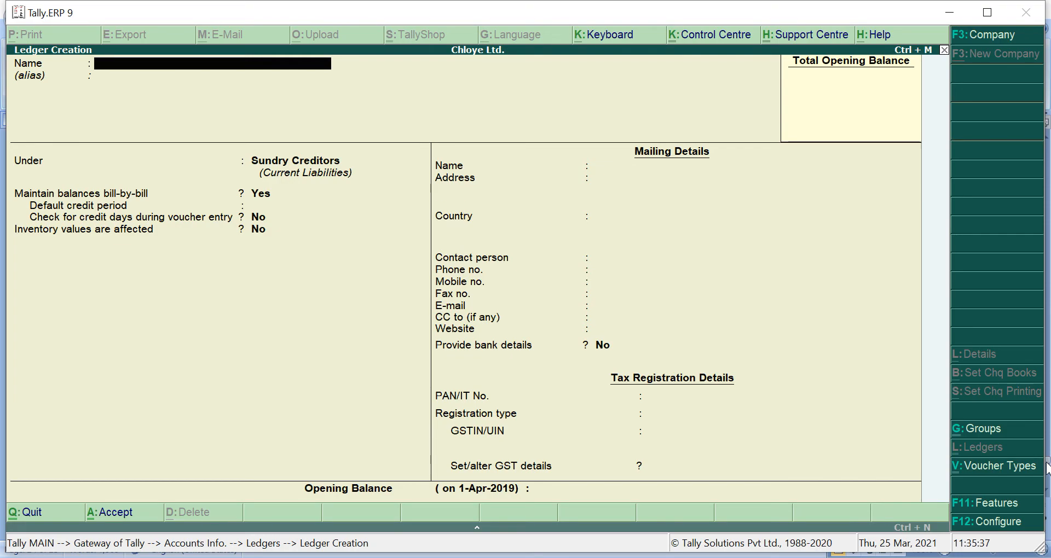
Check the customers in the Word exercise's sales table, and start the first customer's A/C ledger under Sundry Debtors in Tally.ERP 9.
key(alt+Tab)
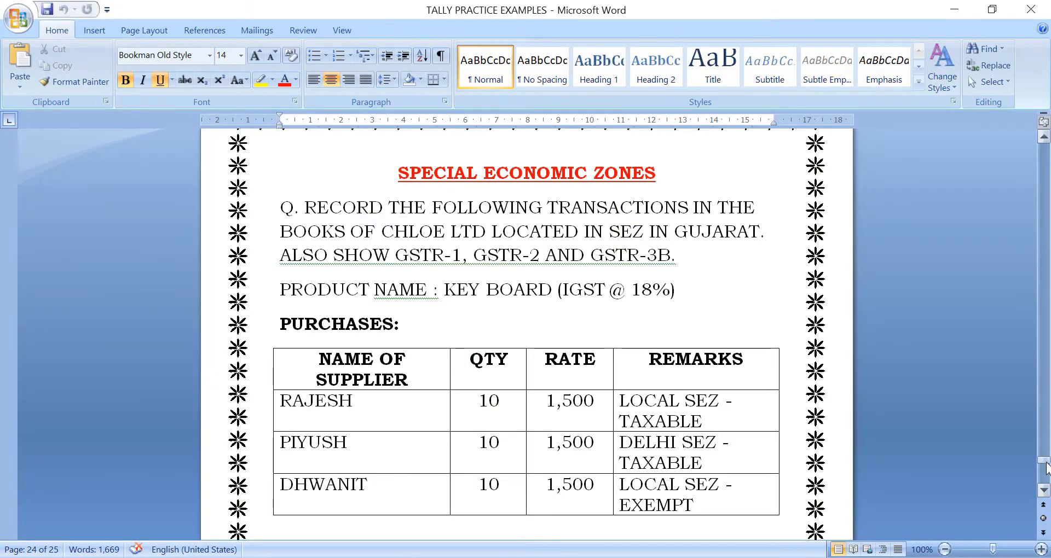
drag(1046, 466, 1046, 472)
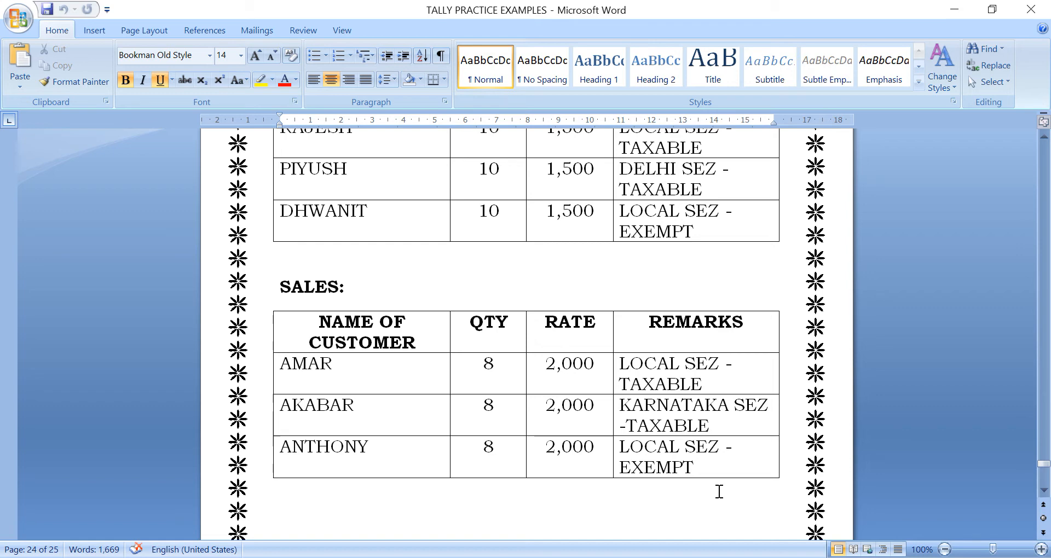
key(alt+Tab)
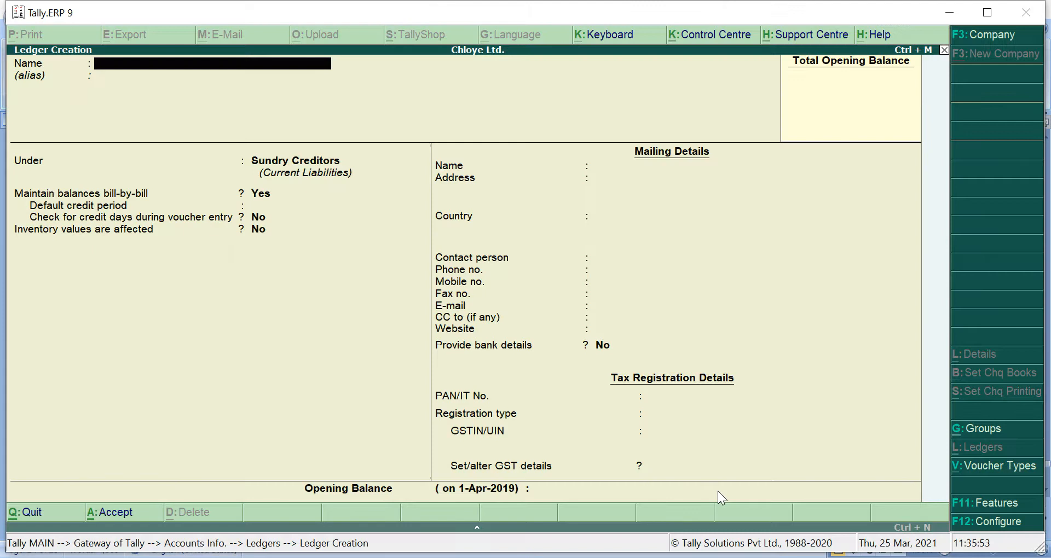
text(AMAR A/C)
key(Return)
key(Return)
text(SU)
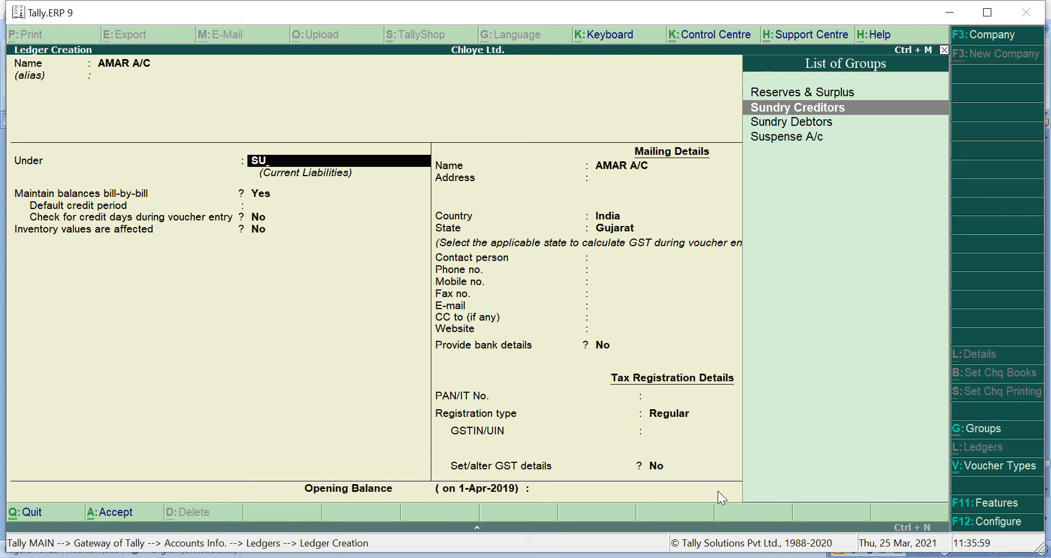
key(Down)
key(Return)
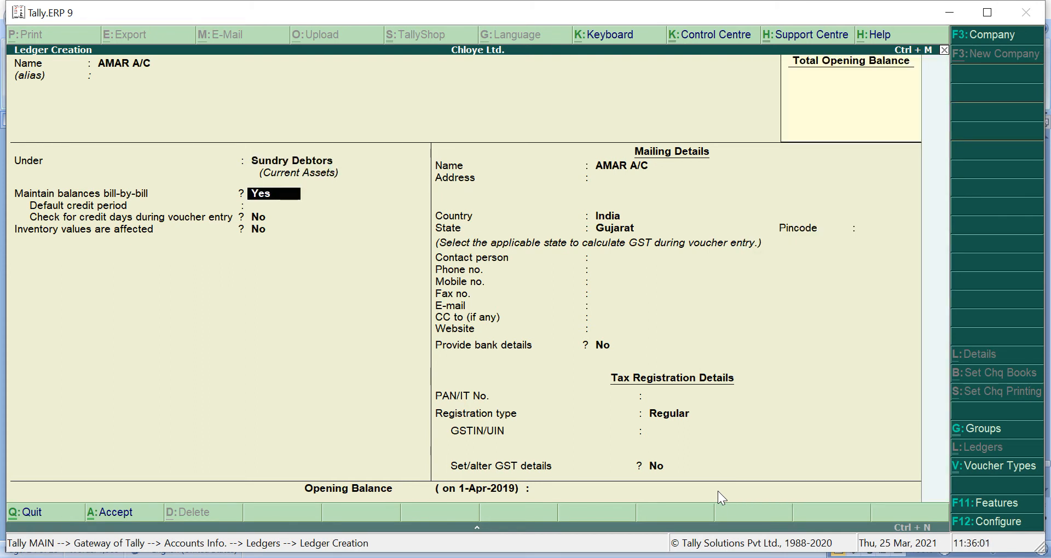
Keep the first customer's bill-by-bill balances Yes, credit period blank, credit-days check and inventory values affected No, and mailing name as given.
key(Return)
key(Return)
key(Return)
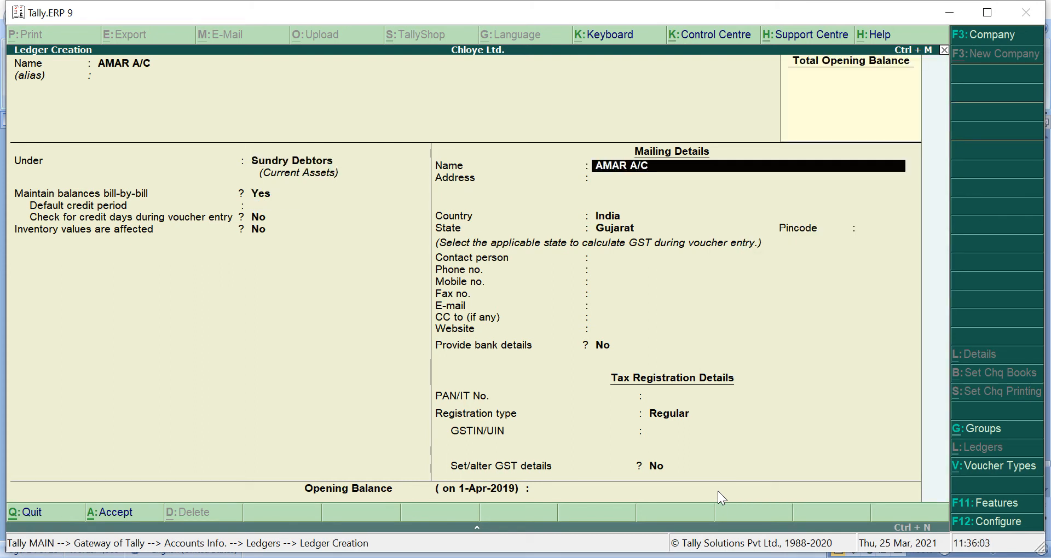
key(Return)
key(Return)
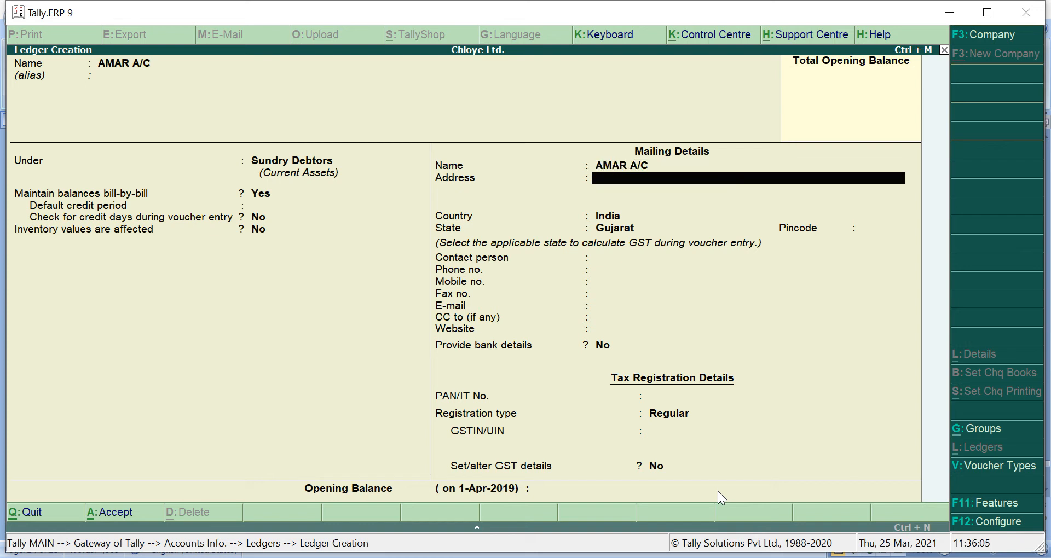
Keep the first customer's country India, state Gujarat, bank details No and registration type Regular, leaving address, pincode, contact and PAN fields blank.
key(Return)
key(Return)
key(Return)
key(Return)
key(Return)
key(Return)
key(Return)
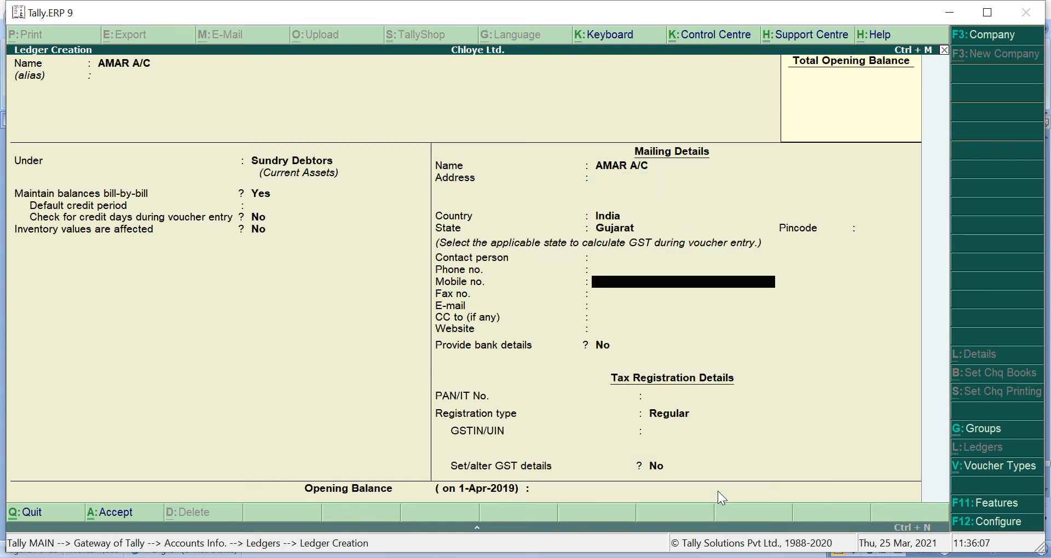
key(Return)
key(Return)
key(Return)
key(Return)
key(Return)
key(Return)
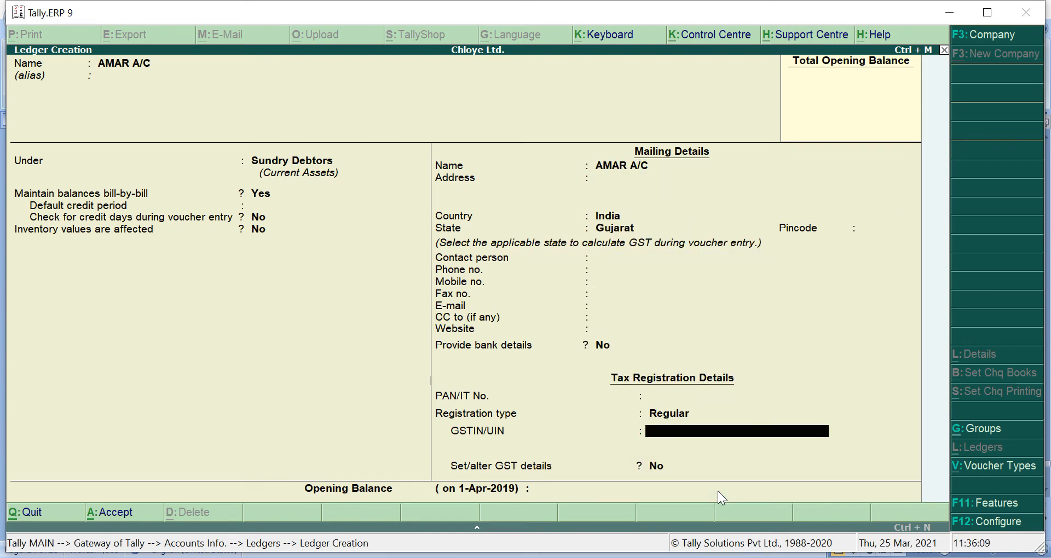
Enter the first customer's GSTIN/UIN.
text(24WED)
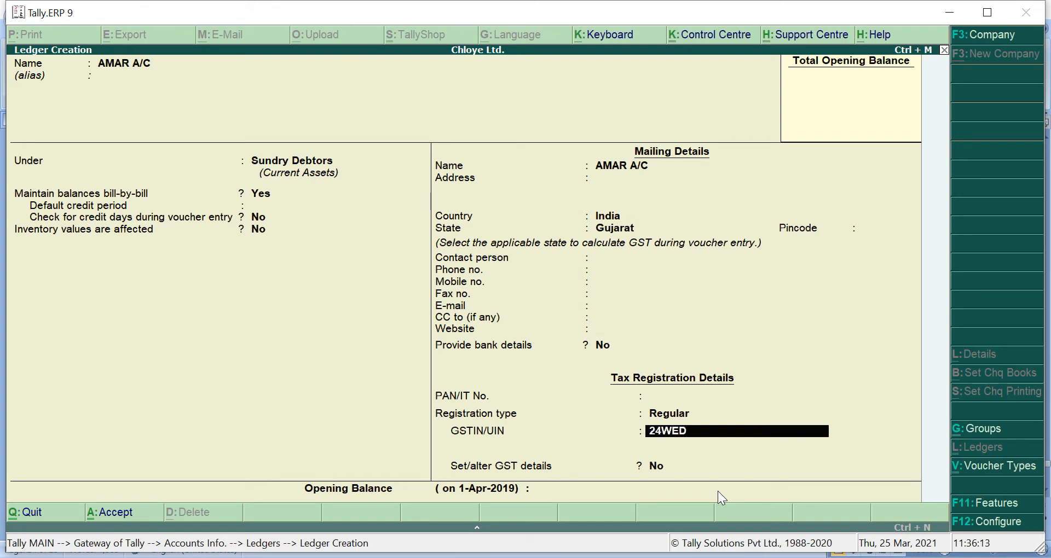
text(CV2563D5G4)
key(Return)
key(Return)
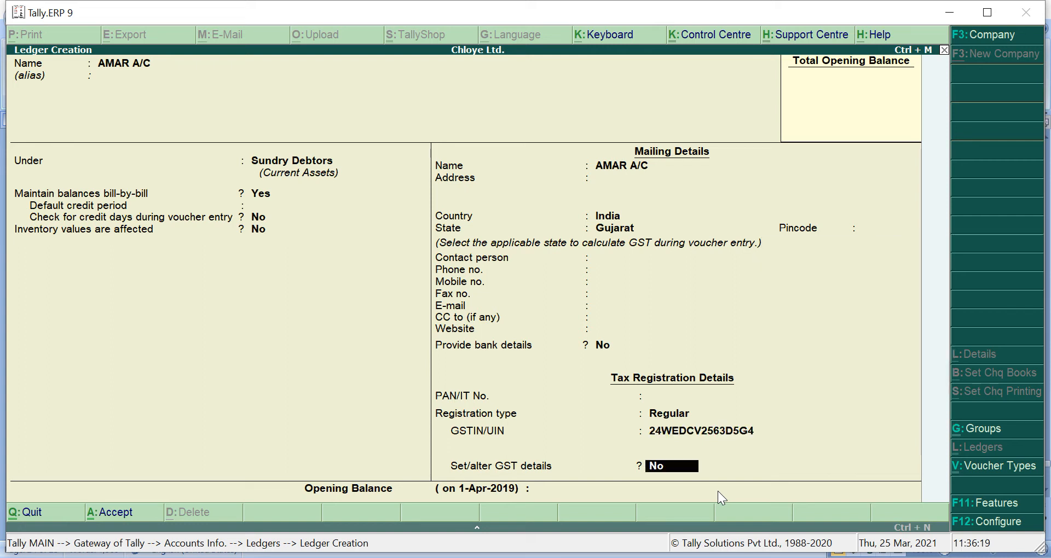
Set the first customer's party type to SEZ in the GST details, and save the ledger with a blank opening balance.
key(y)
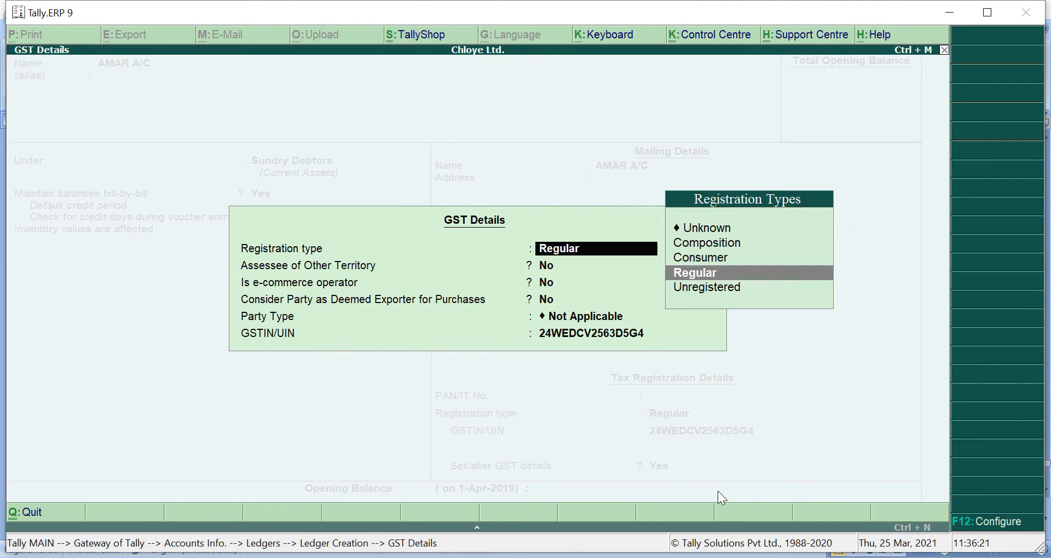
key(Return)
key(Return)
key(Return)
key(Return)
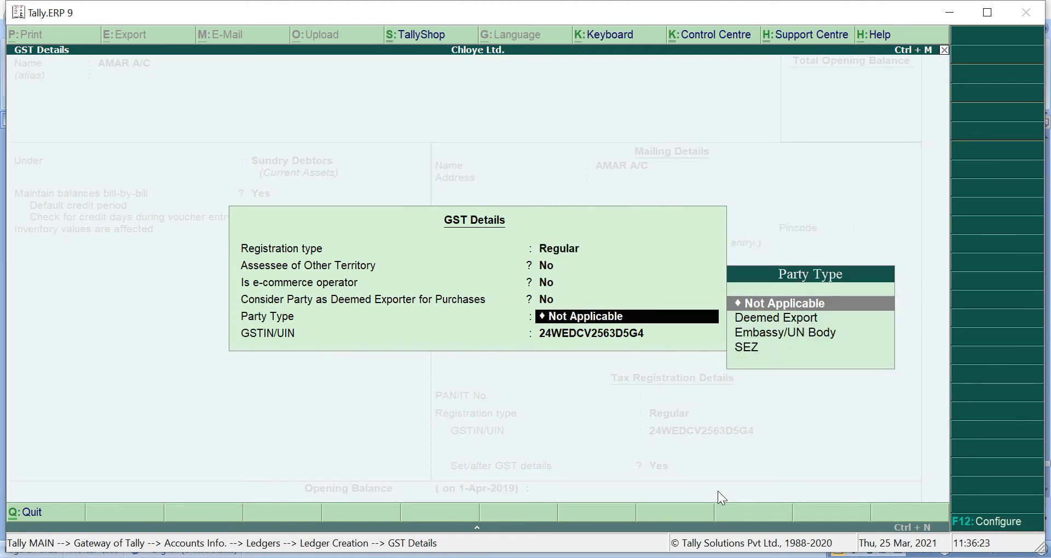
key(Down)
key(Down)
key(Down)
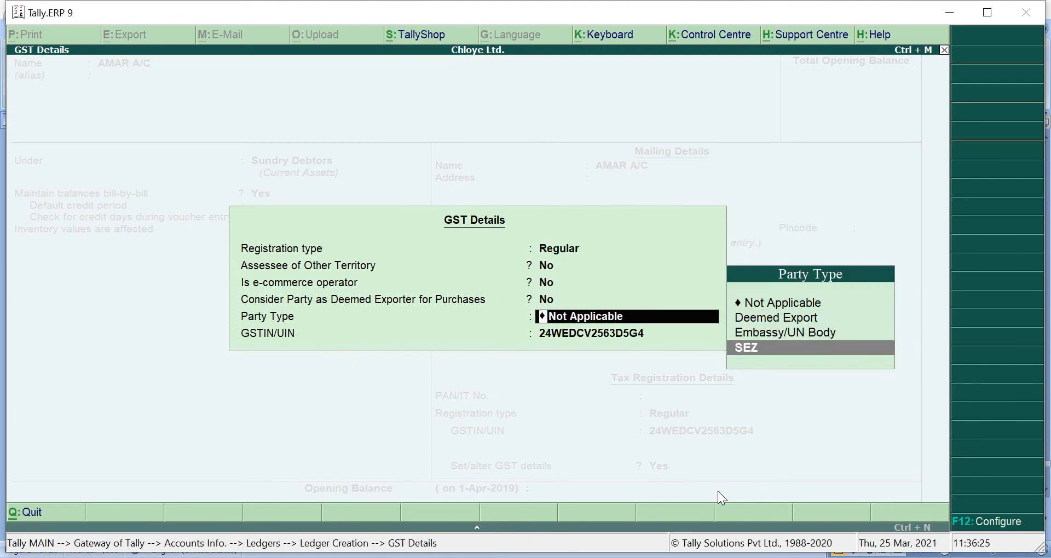
key(Return)
key(Return)
key(Return)
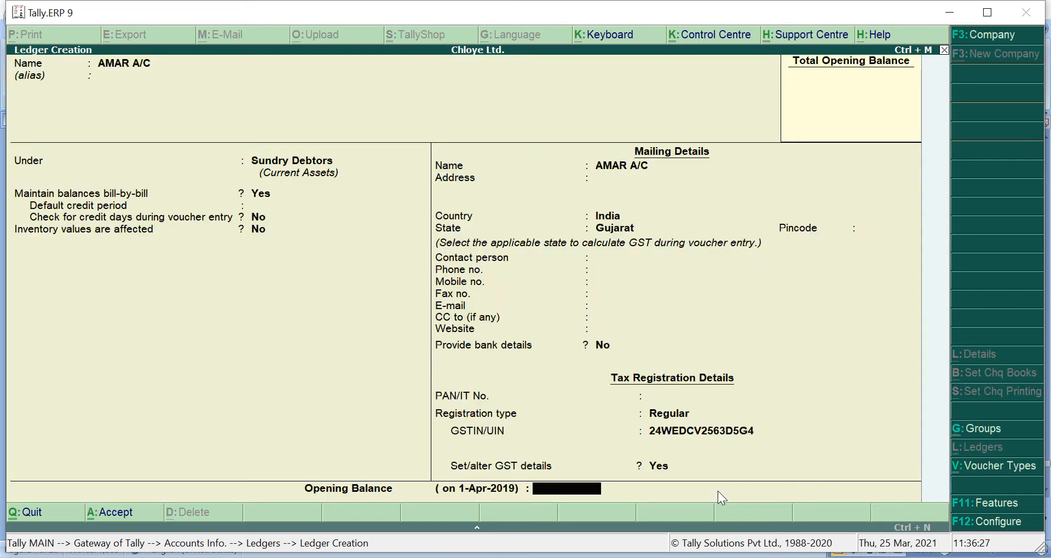
key(Return)
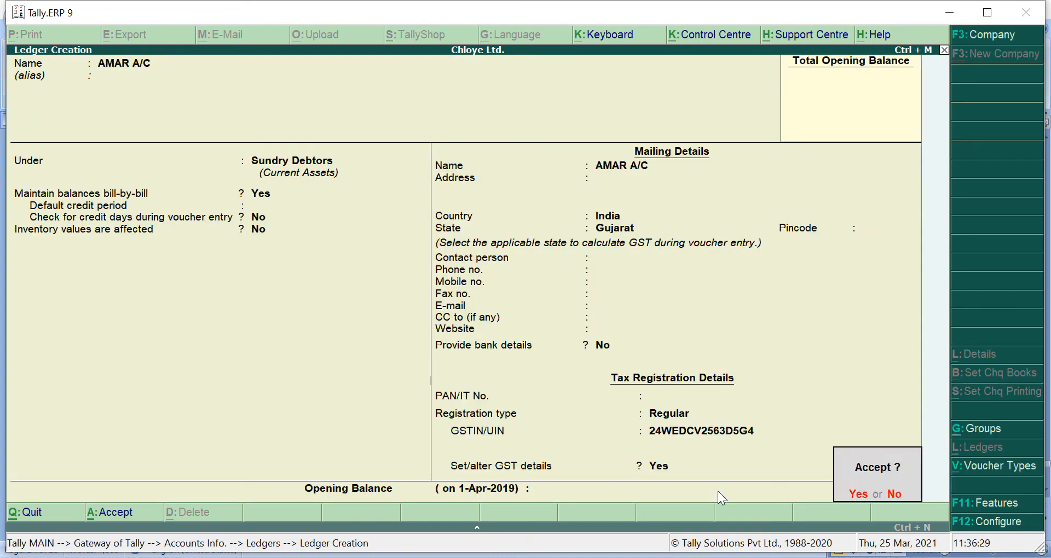
key(Return)
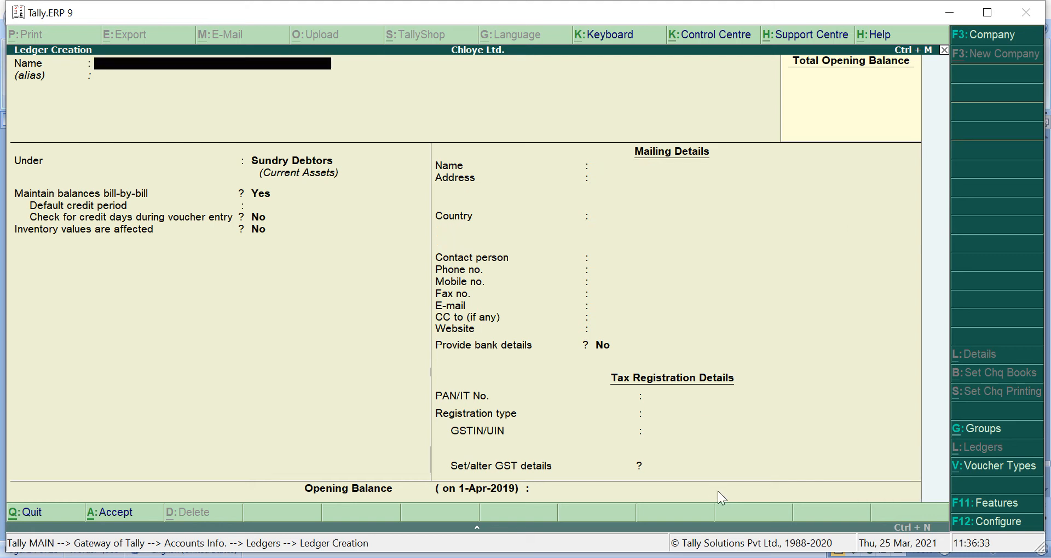
Start the second customer's A/C ledger under Sundry Debtors, keeping the default balance settings, blank address and country India.
text(AKBAR A/C)
key(Return)
key(Return)
key(Return)
key(Return)
key(Return)
key(Return)
key(Return)
key(Return)
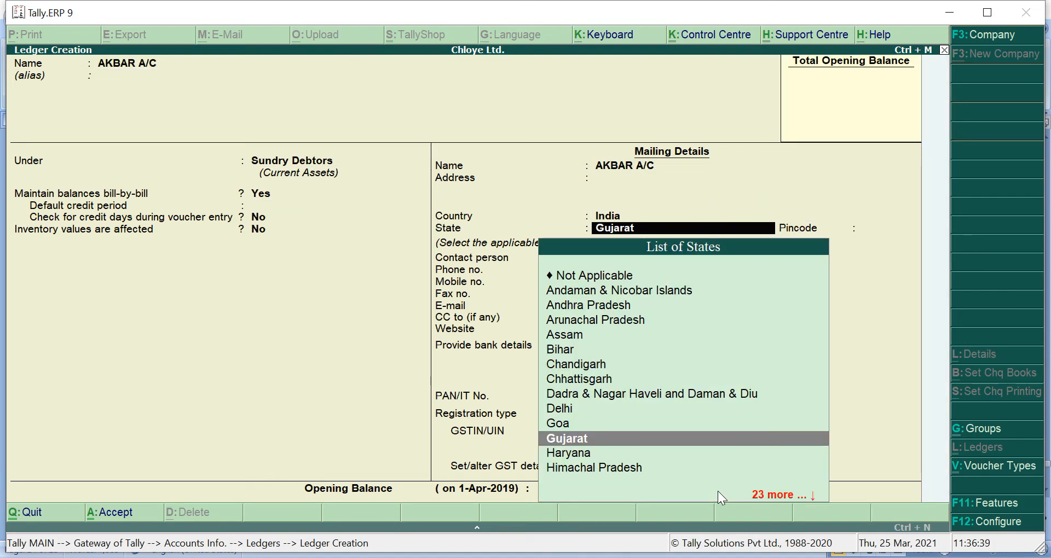
Check the second customer's location in the Word exercise, and set the ledger's state to Karnataka in Tally.ERP 9.
key(alt+Tab)
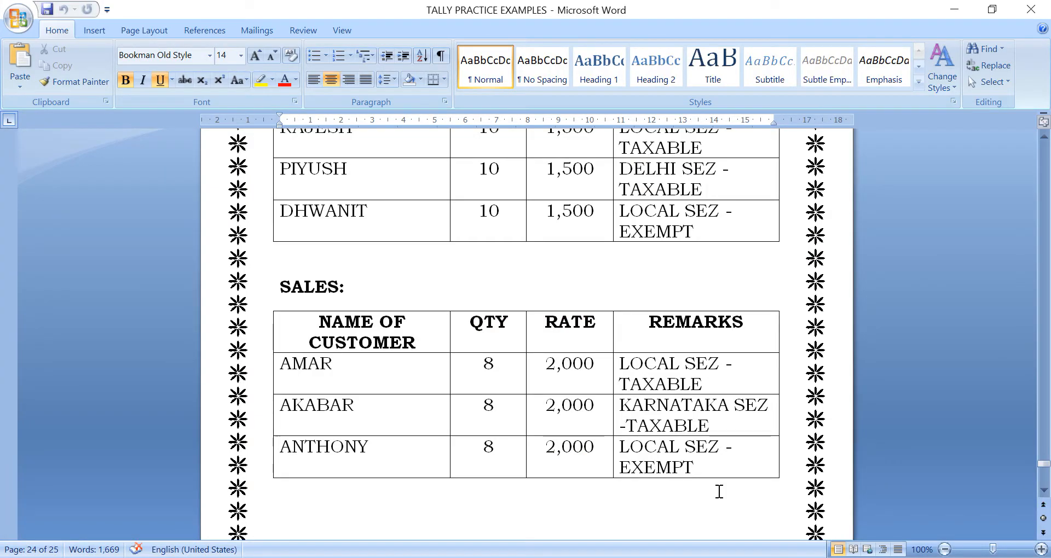
key(alt+Tab)
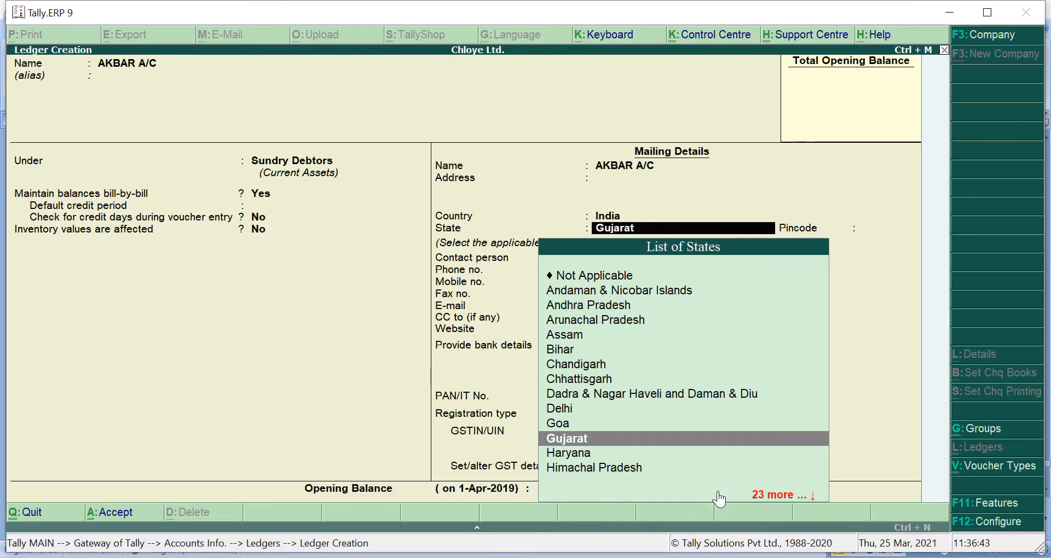
text(K)
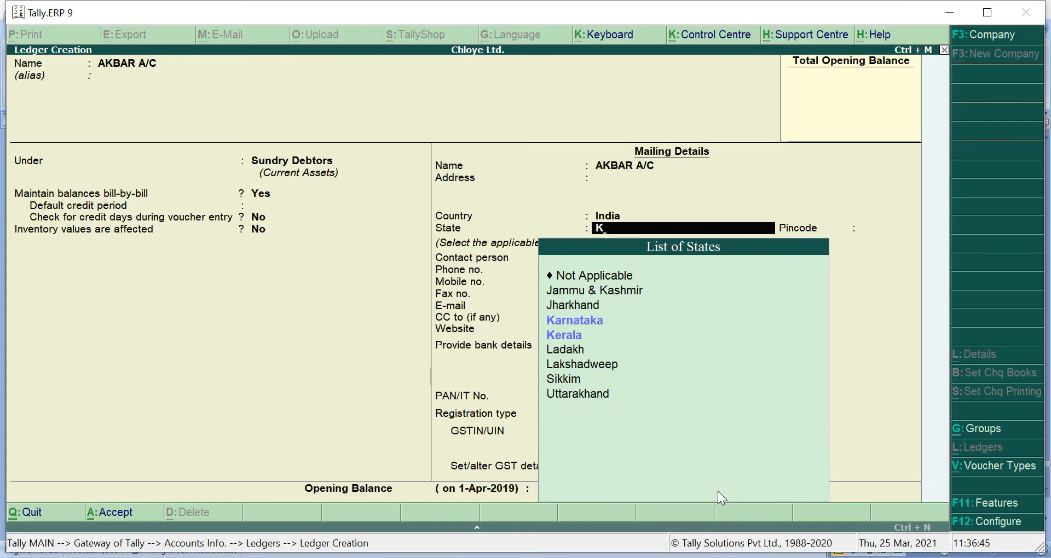
key(Return)
Leave the second customer's pincode and all contact fields blank.
key(Return)
key(Return)
key(Return)
key(Return)
key(Return)
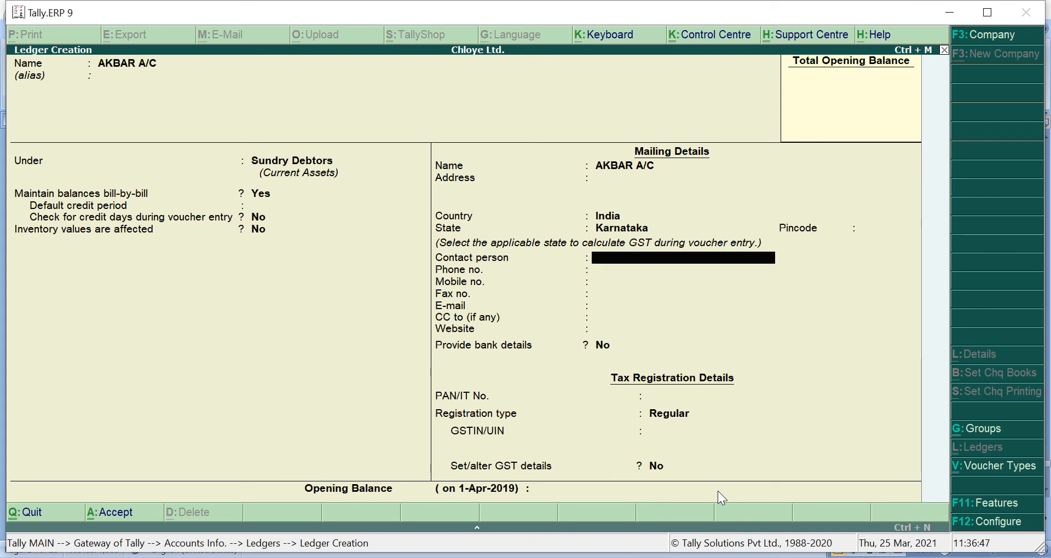
key(Return)
key(Return)
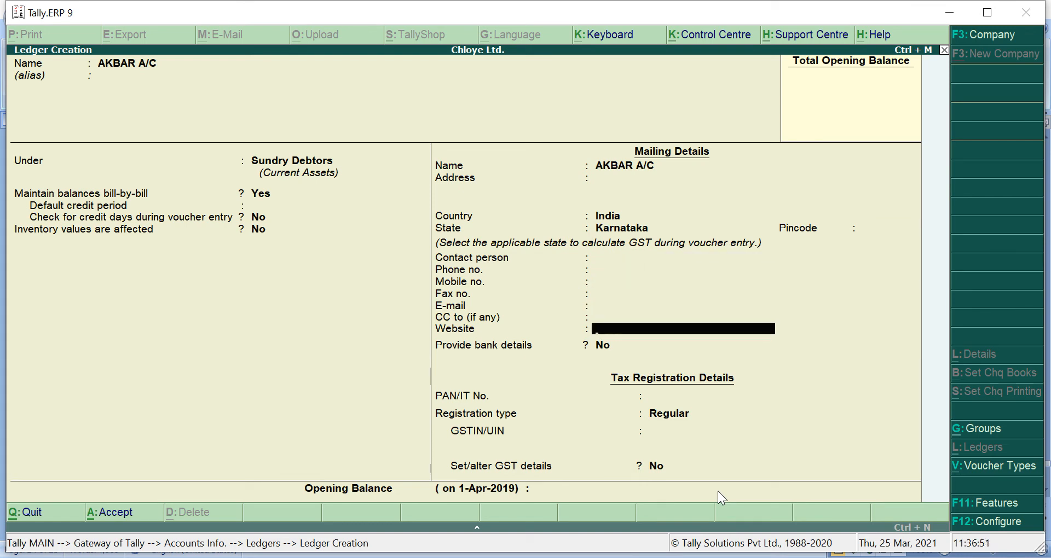
key(Return)
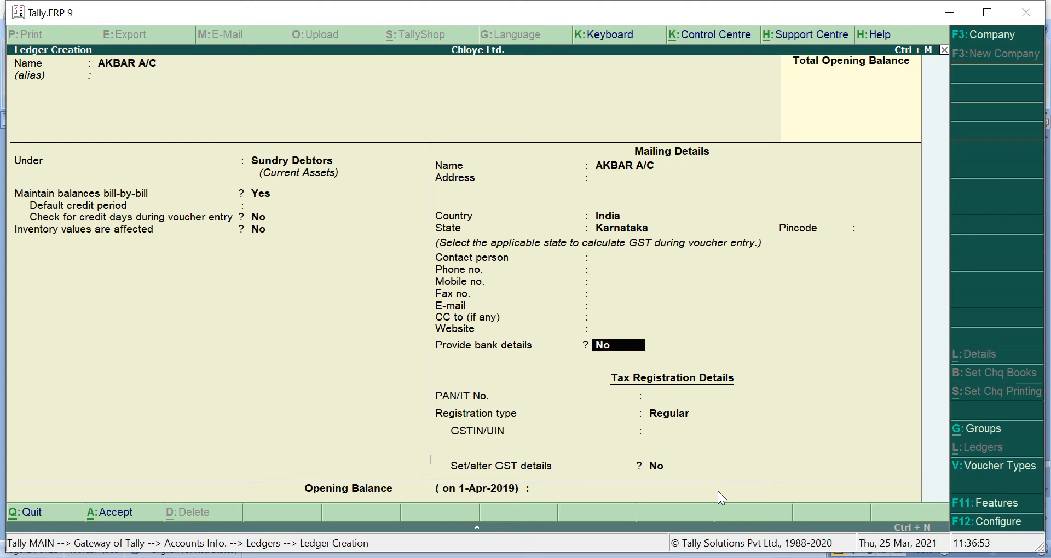
Keep the second customer's bank details No, PAN blank and registration type Regular, and enter the GSTIN/UIN.
key(Return)
key(Return)
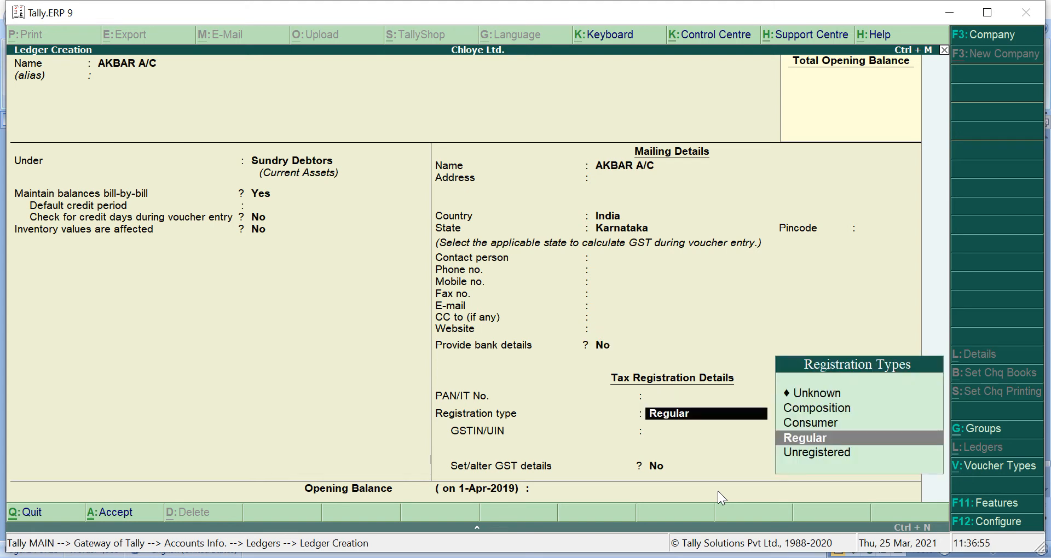
key(Return)
text(36ASDFG)
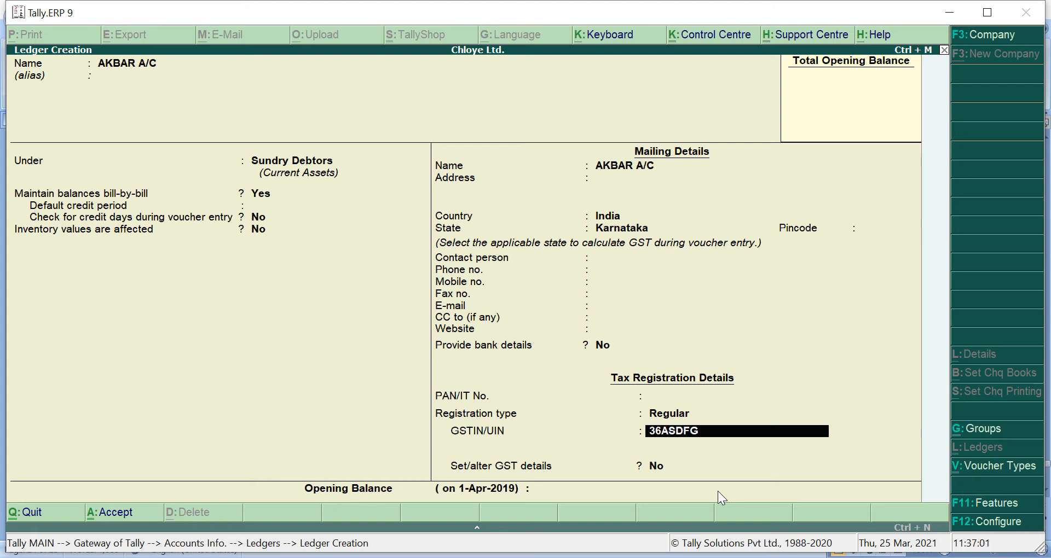
text(2514W2F8)
key(Return)
key(Return)
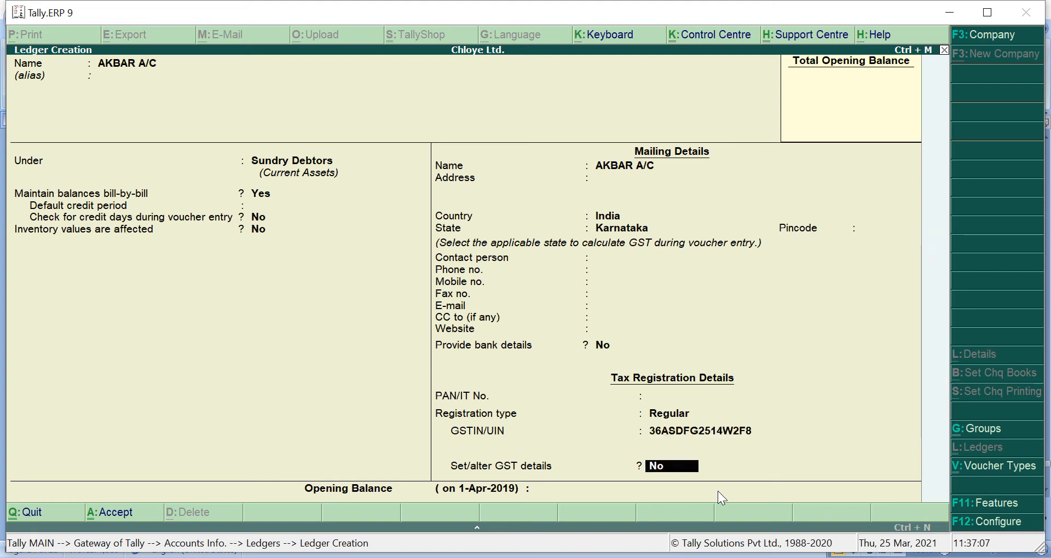
Set the second customer's party type to SEZ in the GST details, keeping registration type Regular and the GSTIN/UIN.
key(y)
key(Return)
key(Return)
key(Return)
key(Return)
key(Down)
key(Down)
key(Down)
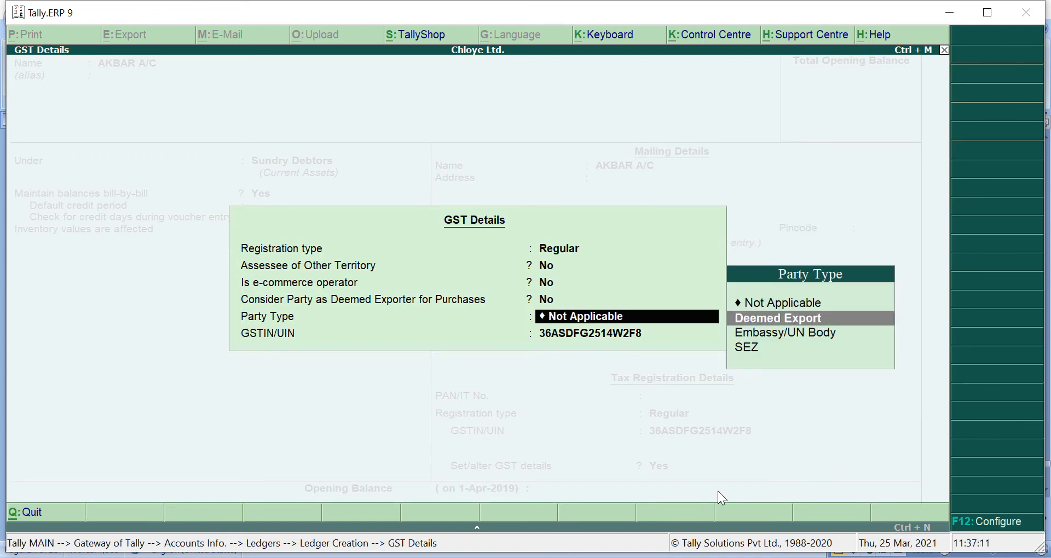
key(Return)
key(Return)
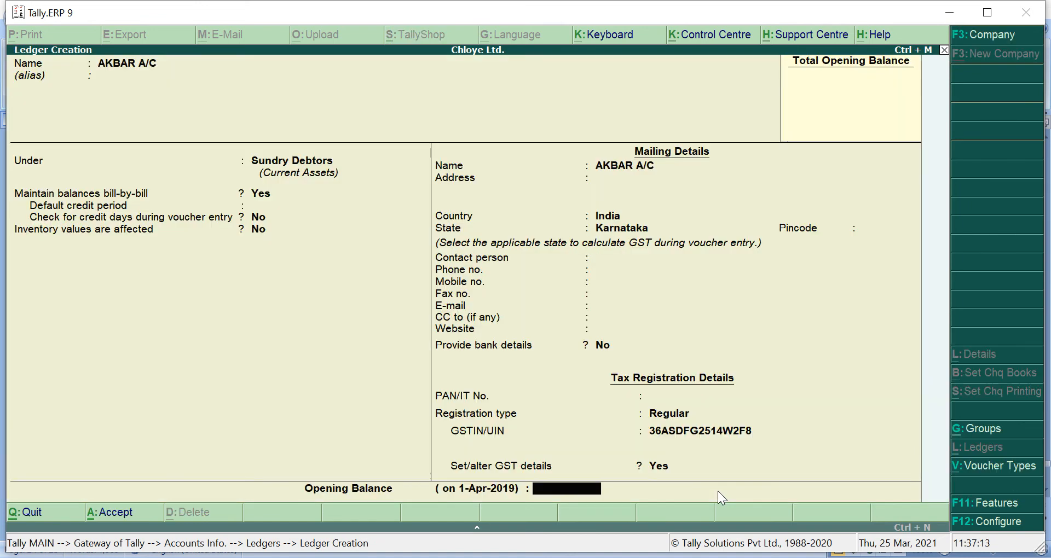
Save the second customer's ledger without an opening balance, and start the third customer's ledger under Sundry Debtors with country India.
key(Return)
key(Return)
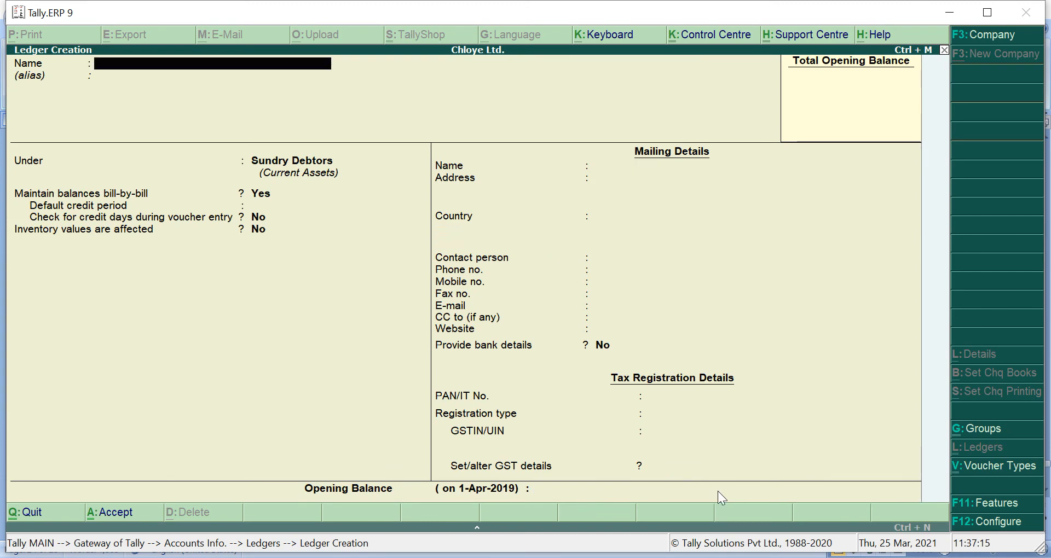
text(ANTHONY A/C)
key(Return)
key(Return)
key(Return)
key(Return)
key(Return)
key(Return)
key(Return)
key(Return)
key(Return)
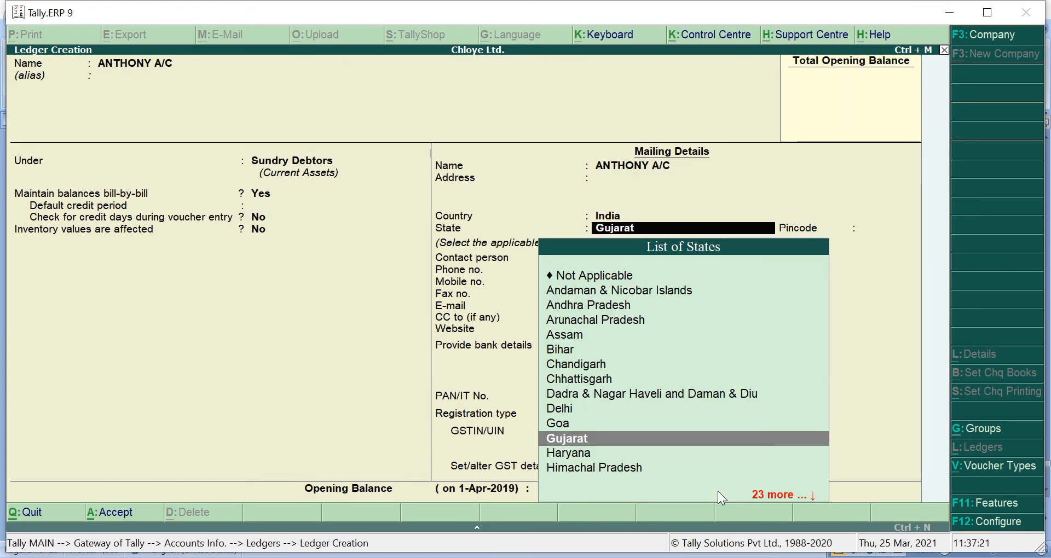
Check the third customer's location in the Word exercise, and keep the ledger's state as Gujarat in Tally.ERP 9.
key(alt+Tab)
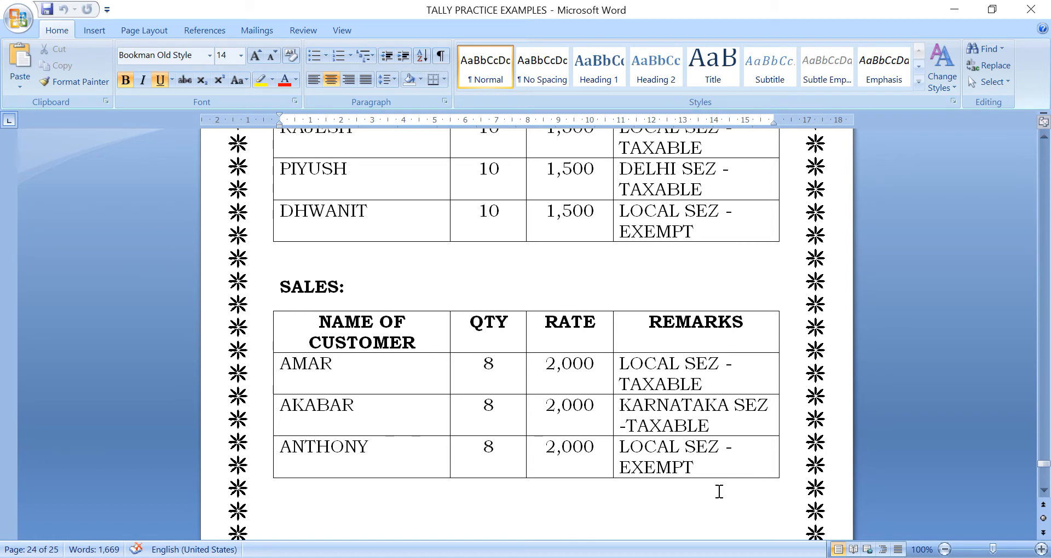
key(alt+Tab)
key(Return)
Leave the third customer's pincode and all contact fields blank, with bank details set to No.
key(Return)
key(Return)
key(Return)
key(Return)
key(Return)
key(Return)
key(Return)
key(Return)
key(Return)
key(Return)
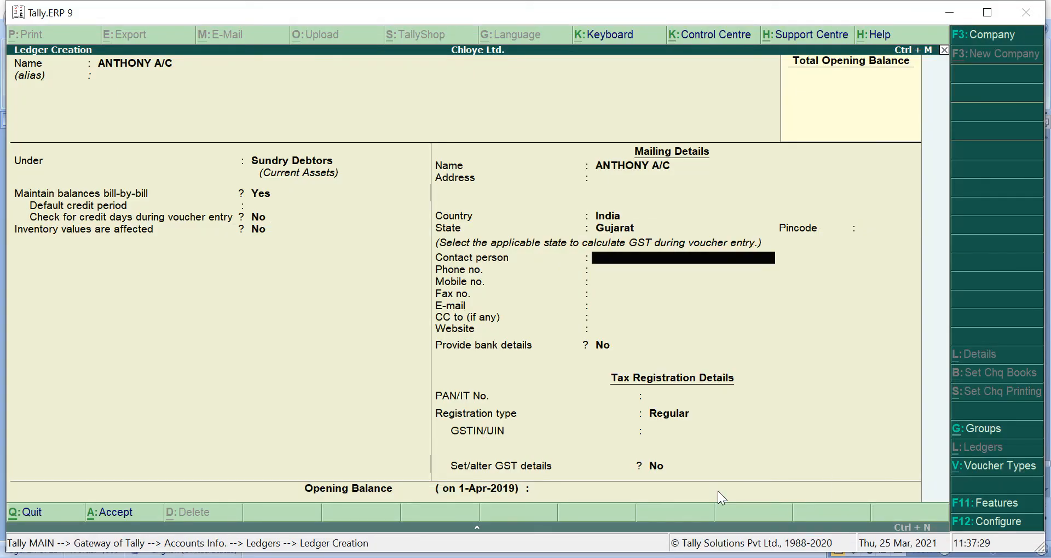
Keep the third customer's registration type Regular and enter the GSTIN/UIN.
key(Return)
text(24LIJUK)
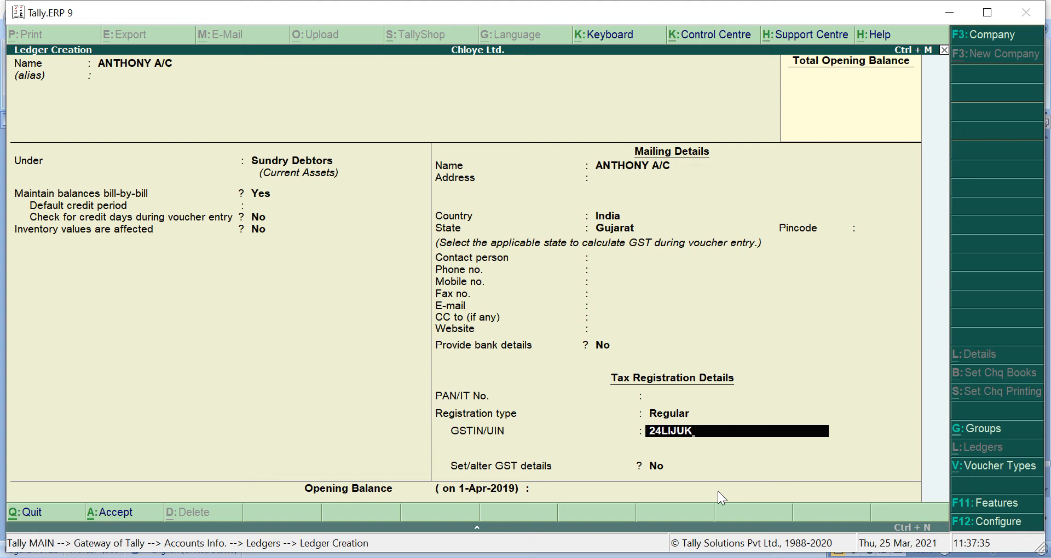
text(1234F8C8)
key(Return)
Enable the third customer's GST details and set the party type to SEZ, keeping the other options at No.
key(Return)
key(BackSpace)
text(Y)
key(Return)
key(Return)
key(Return)
key(Return)
key(Return)
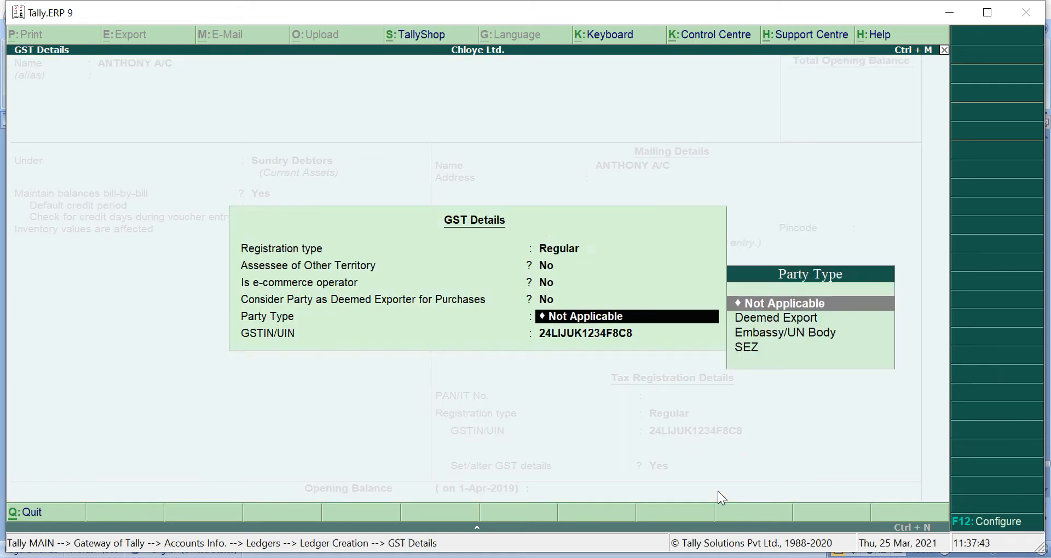
key(Down)
key(Down)
key(Down)
key(Return)
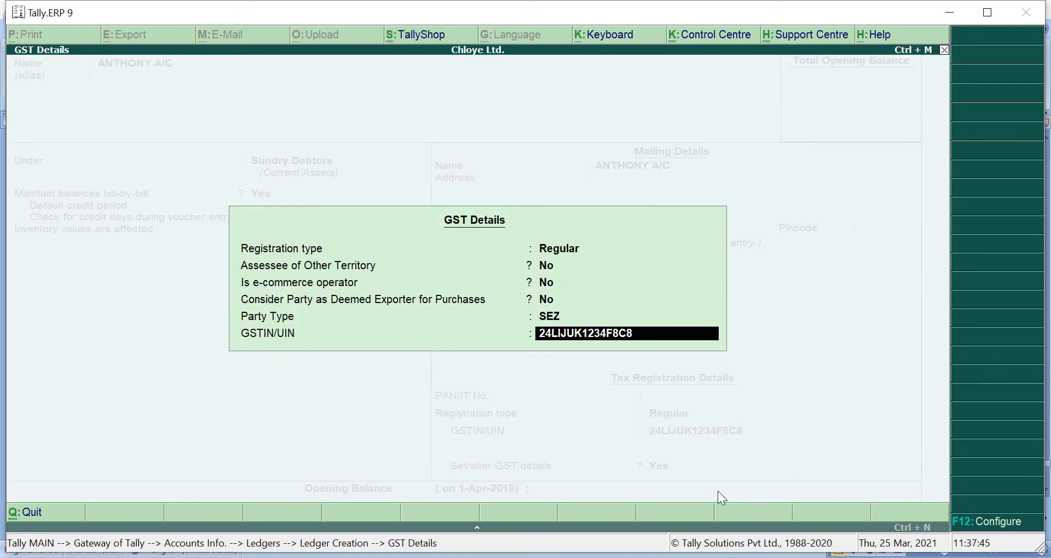
Keep the GSTIN/UIN and blank opening balance, save the third customer's ledger, and return to the Gateway of Tally.
key(Return)
key(Return)
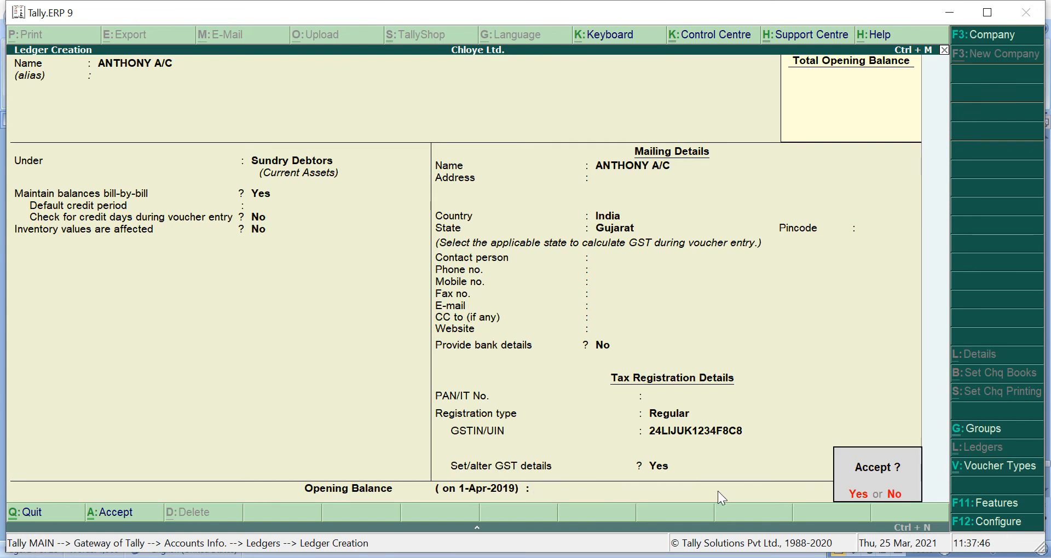
key(Return)
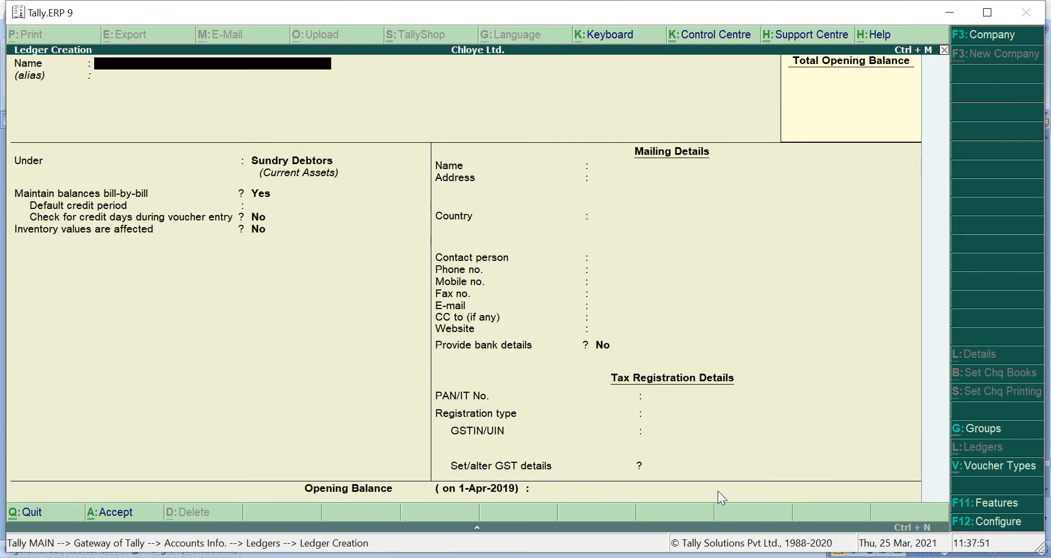
key(Escape)
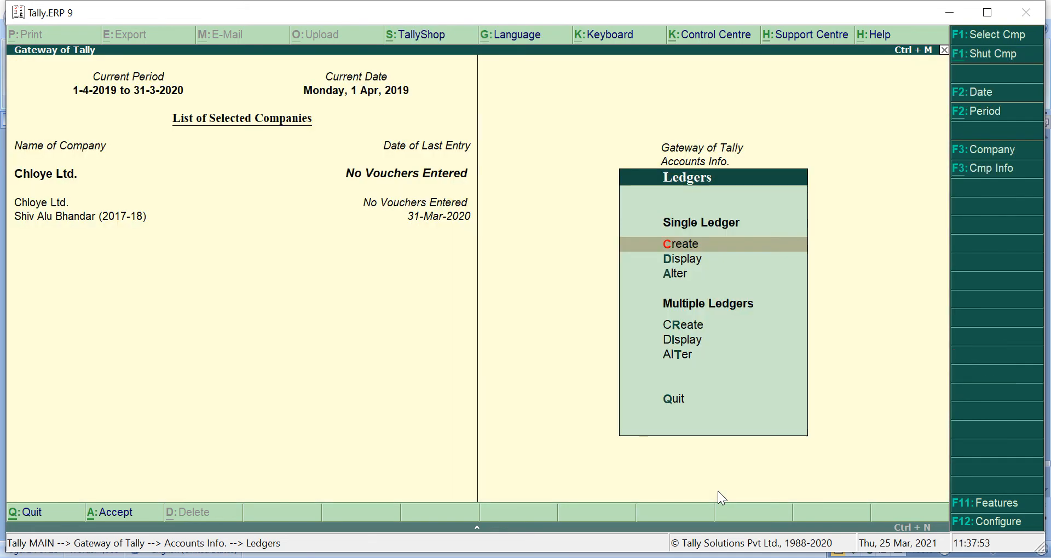
key(Escape)
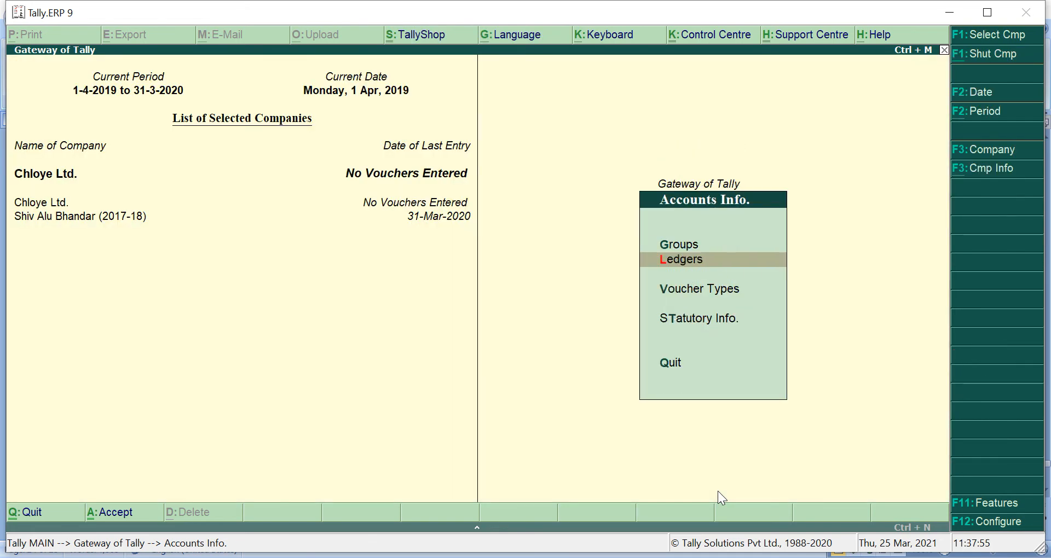
key(Escape)
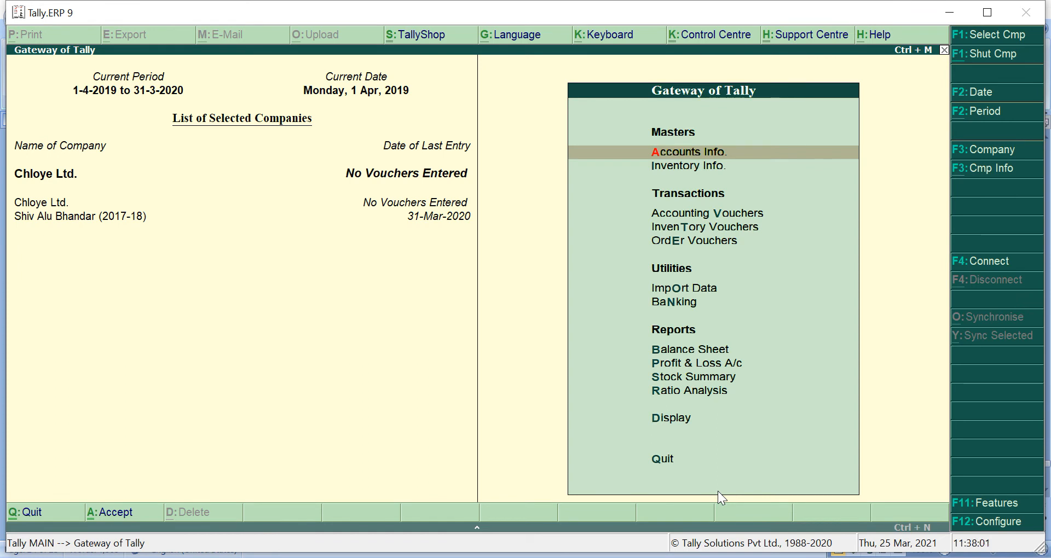
Start a single stock item named KEY BOARD under Primary with category Not Applicable.
key(Down)
key(Return)
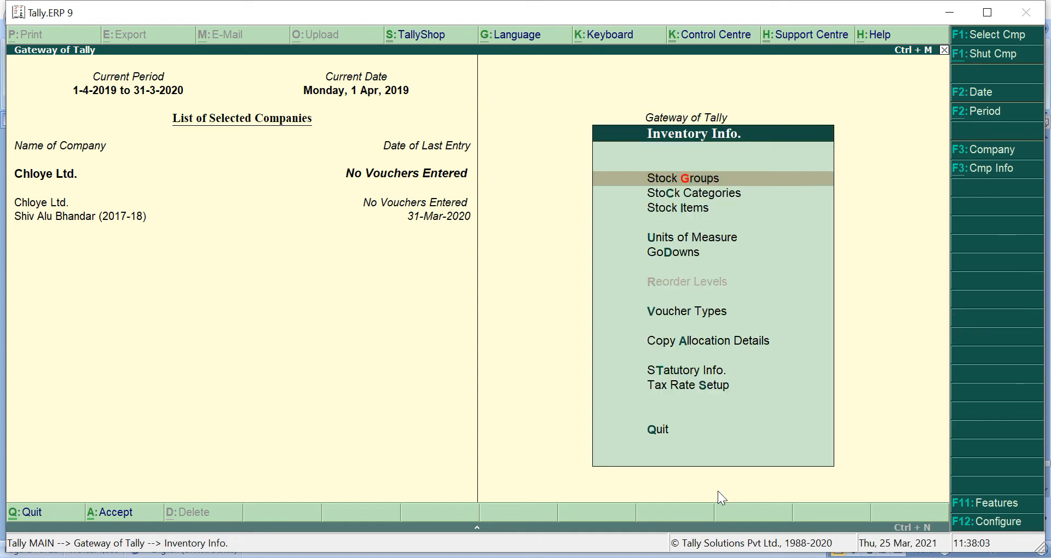
key(Down)
key(Down)
key(Return)
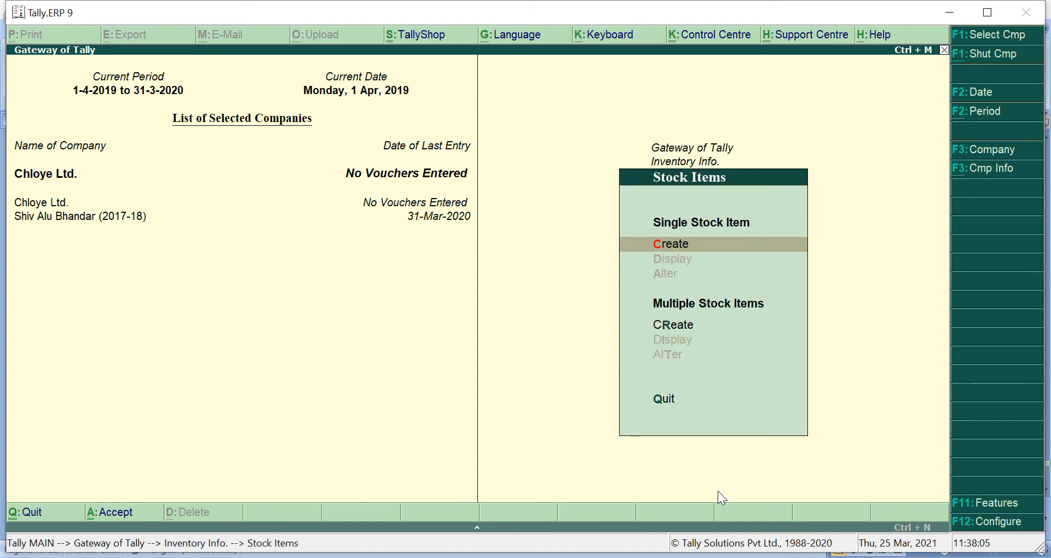
key(Return)
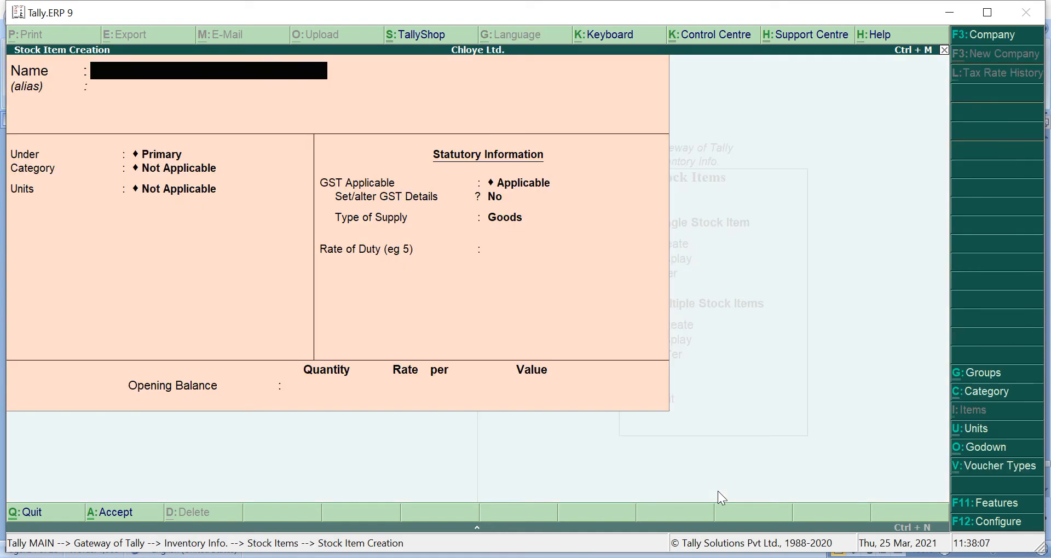
text(KEY BOARD)
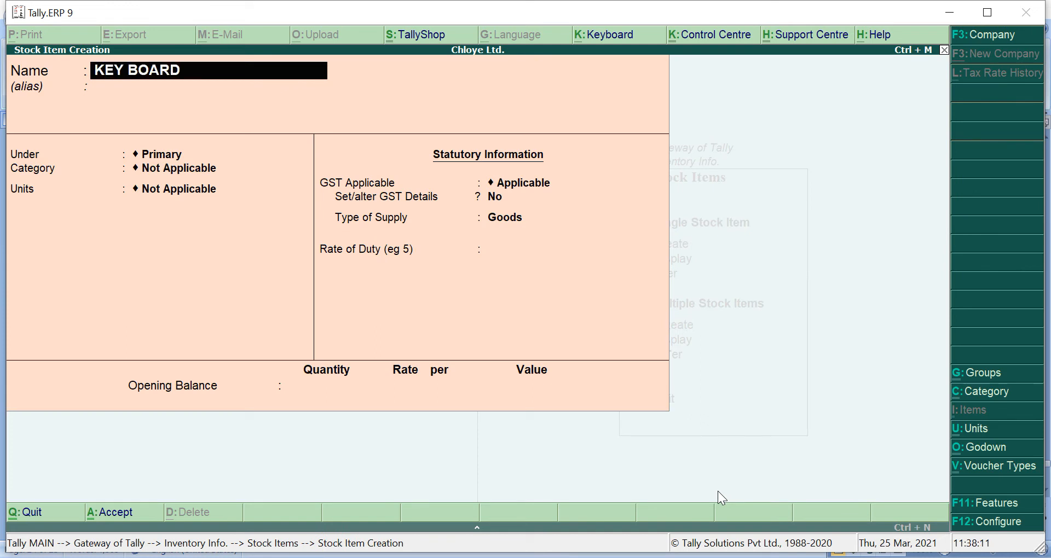
key(Return)
key(Return)
key(Return)
Create a simple unit PCS with UQC PCS-PIECES and 0 decimal places, and assign it to the KEY BOARD item.
key(Return)
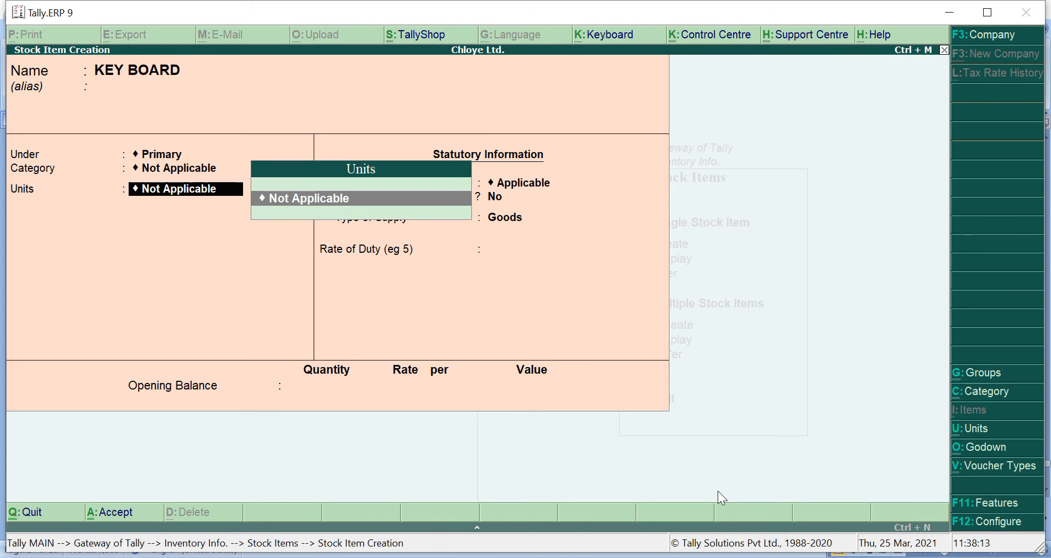
key(alt+c)
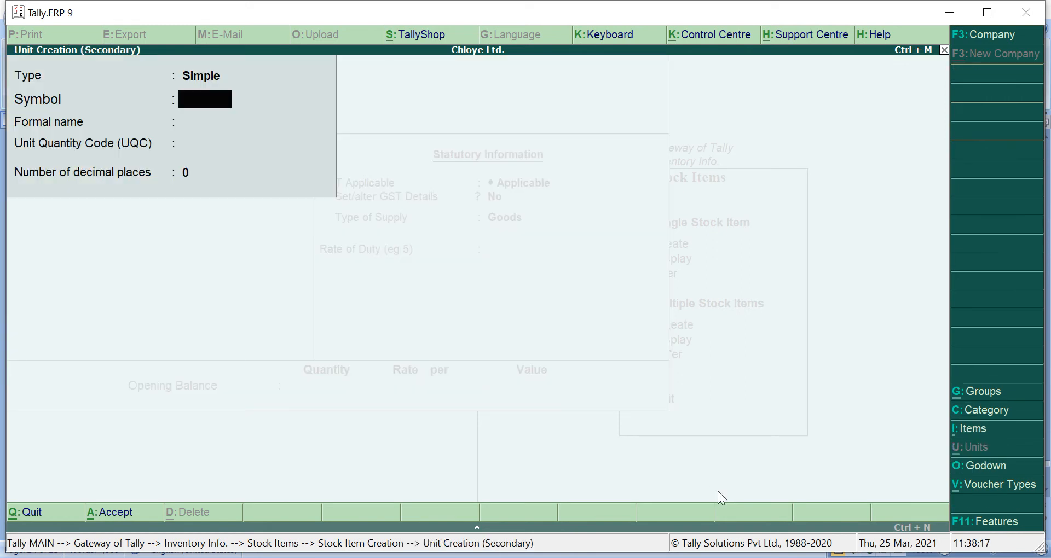
text(PCS)
key(Return)
key(Return)
text(P)
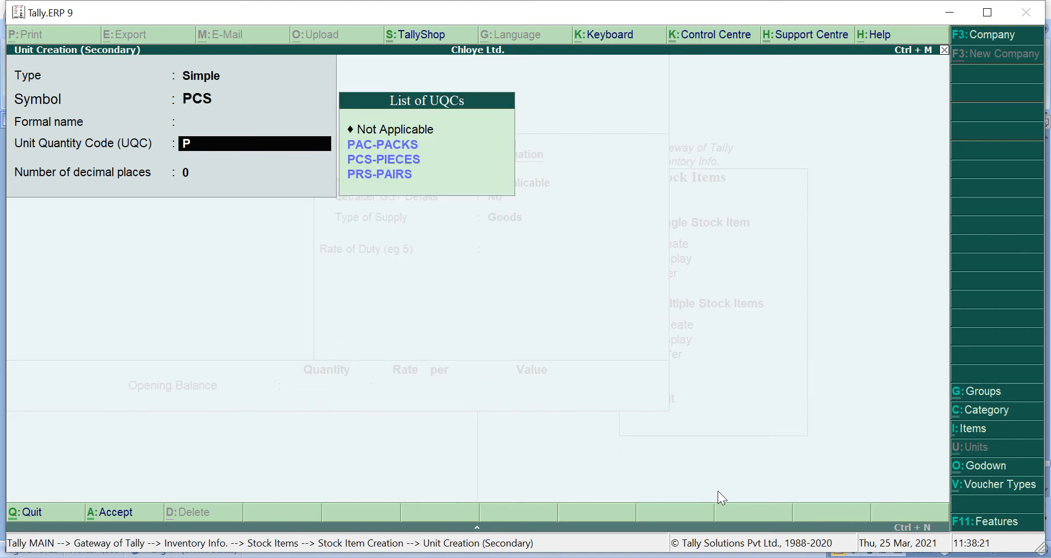
key(Down)
key(Down)
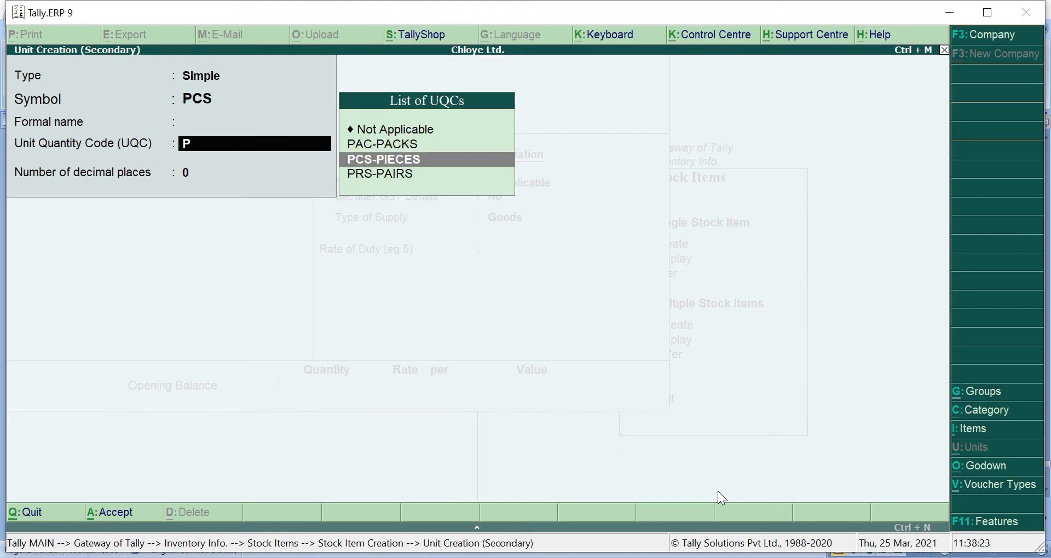
key(Return)
key(Return)
key(Return)
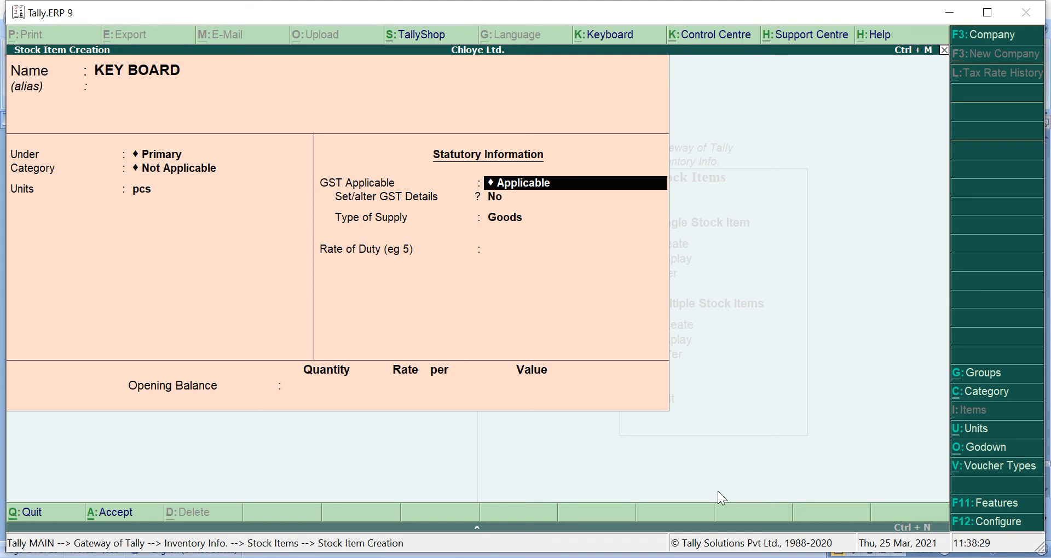
Enable GST details for the stock item, with description KEY BOARD, HSN/SAC 123456 and calculation type On Value.
key(Return)
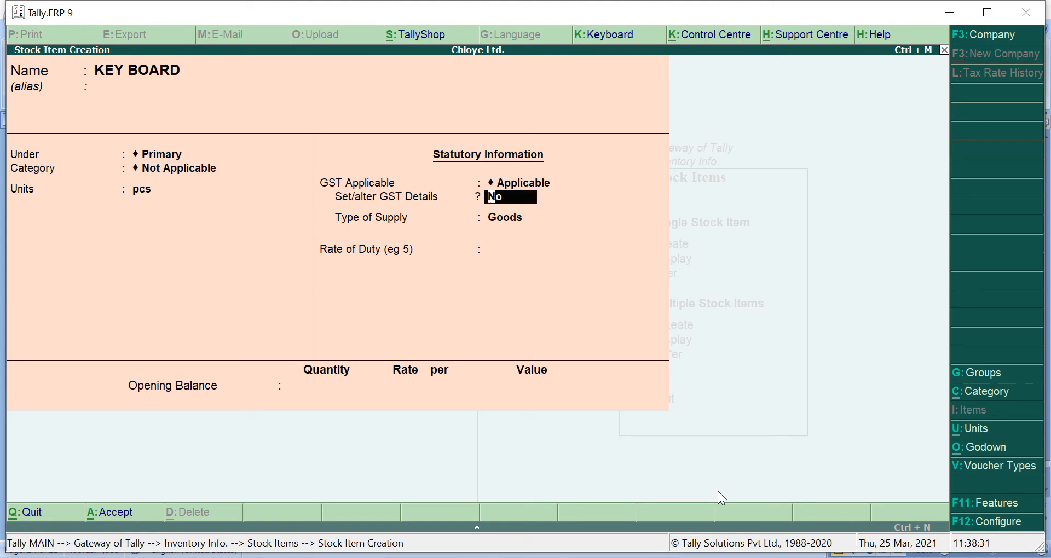
key(y)
key(Return)
key(Return)
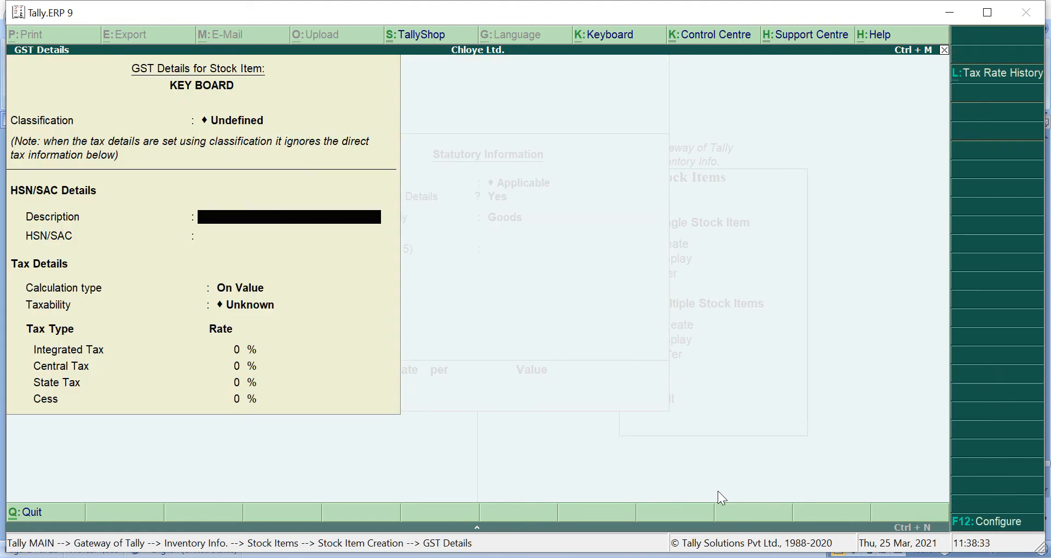
text(KEY BOARD)
key(Return)
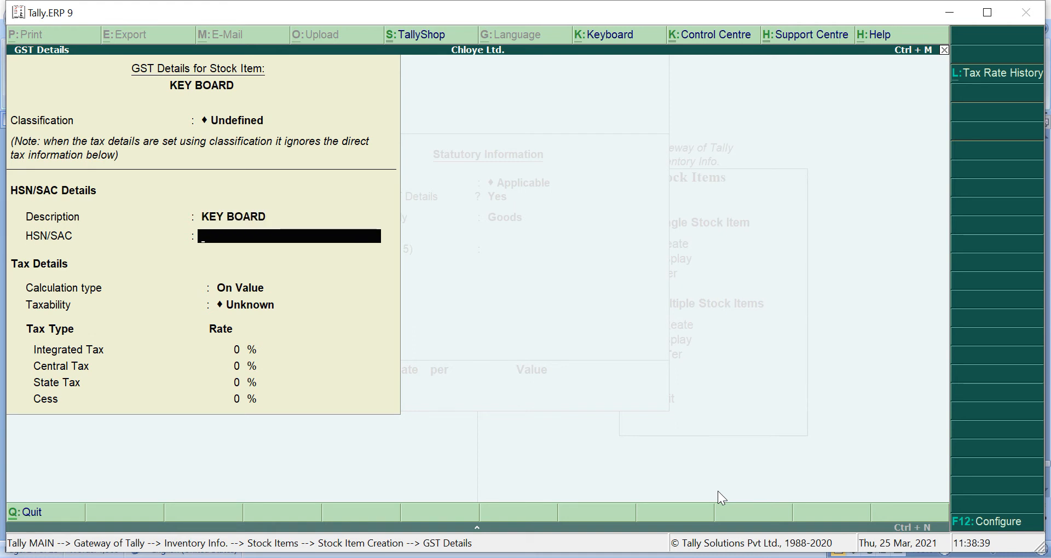
text(123456)
key(Return)
key(Return)
Set the KEY BOARD item's taxability to Taxable with integrated tax 18% and cess 0%.
key(Down)
key(Down)
key(Down)
key(Return)
text(18)
key(Return)
key(Return)
key(Return)
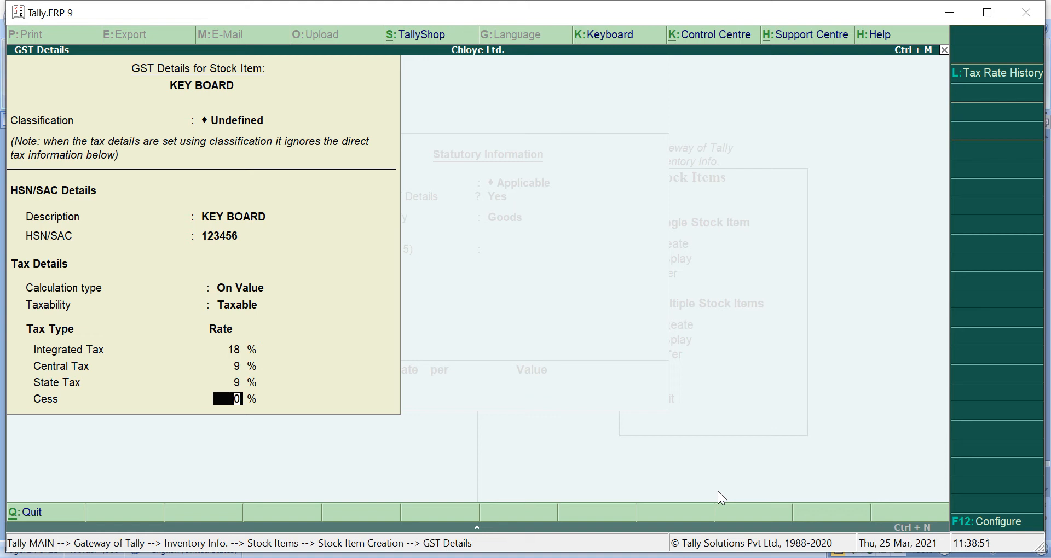
key(Return)
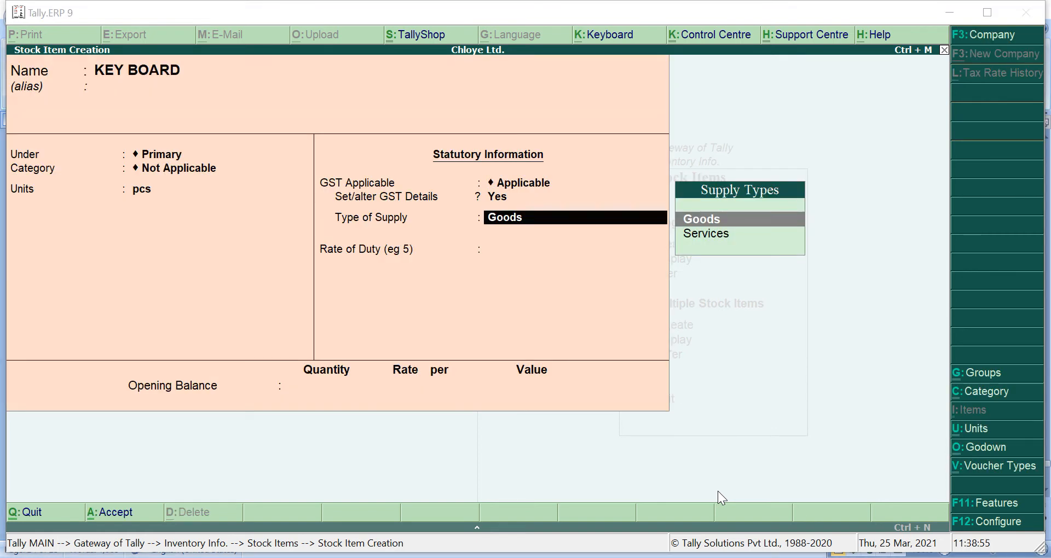
Check the product's IGST rate in the Word exercise, and keep the stock item's type of supply as Goods in Tally.ERP 9.
key(alt+Tab)
key(Up)
key(Up)
key(Up)
key(Up)
key(Up)
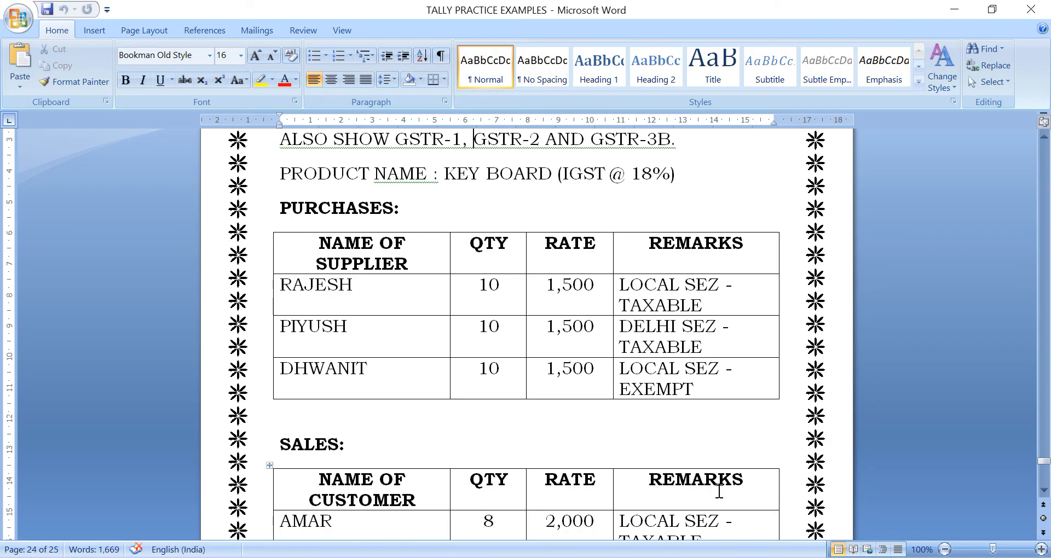
key(alt+Tab)
key(Return)
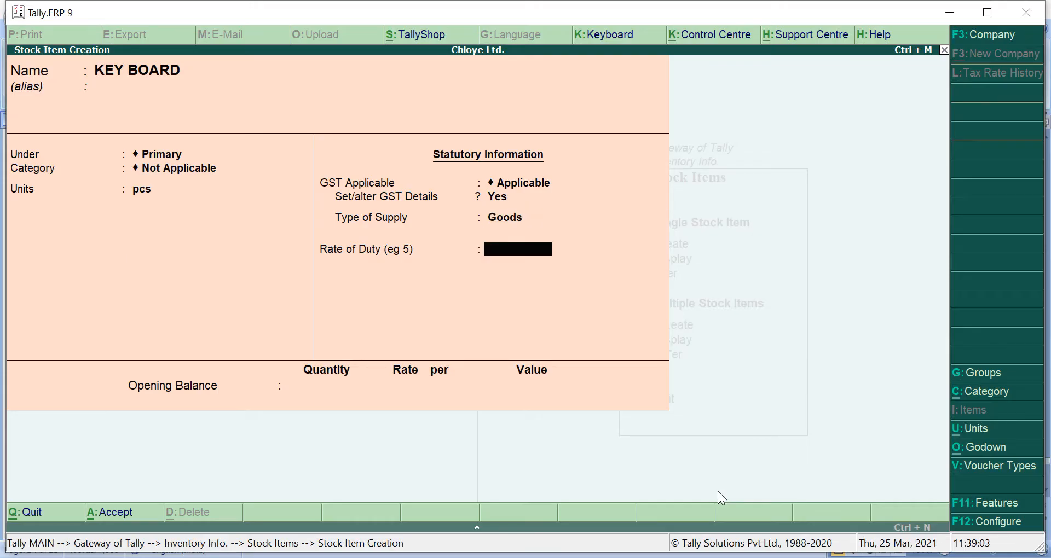
Set the rate of duty to 0, save the KEY BOARD item without opening stock, and leave the inventory masters.
text(0)
key(Return)
key(Return)
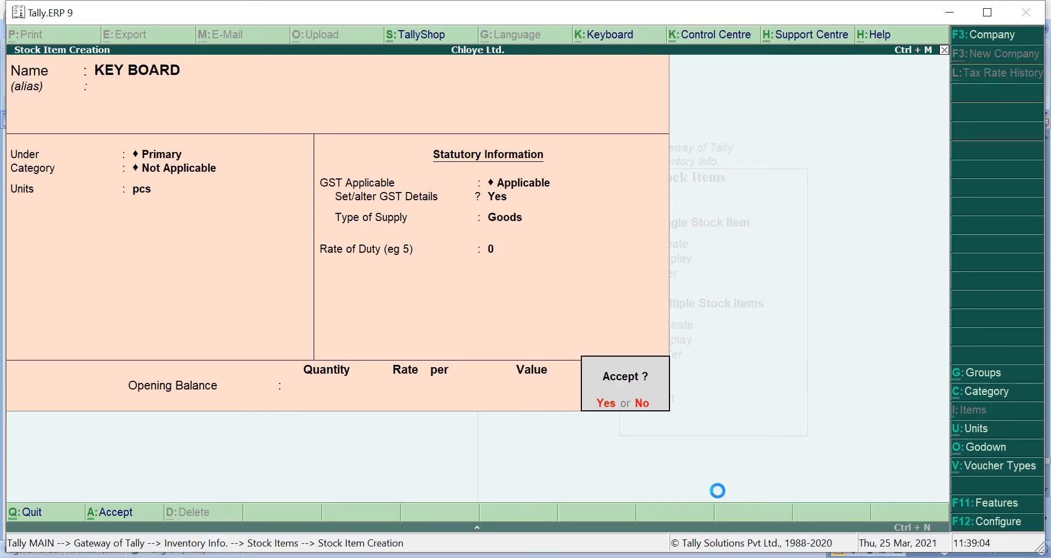
key(Return)
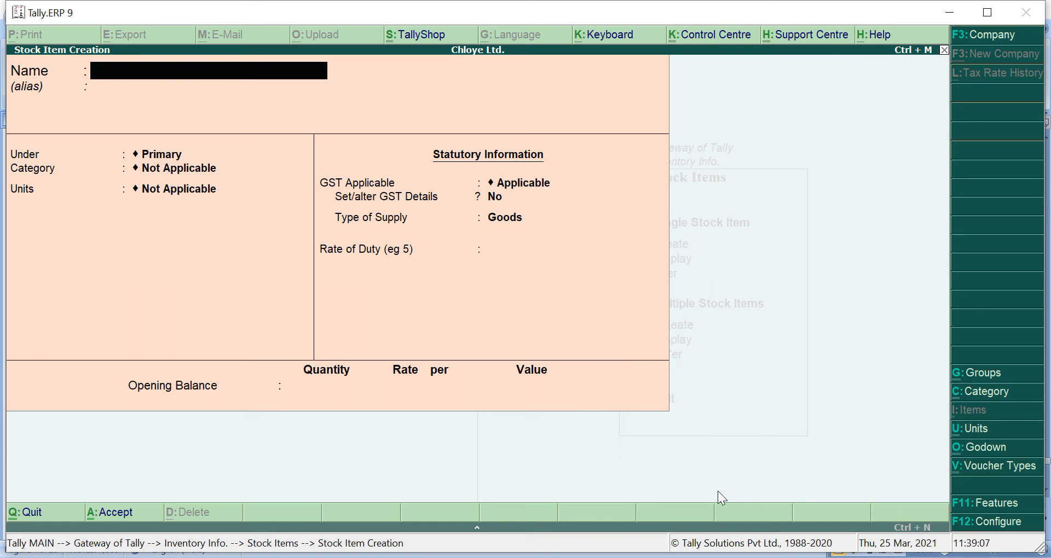
key(Escape)
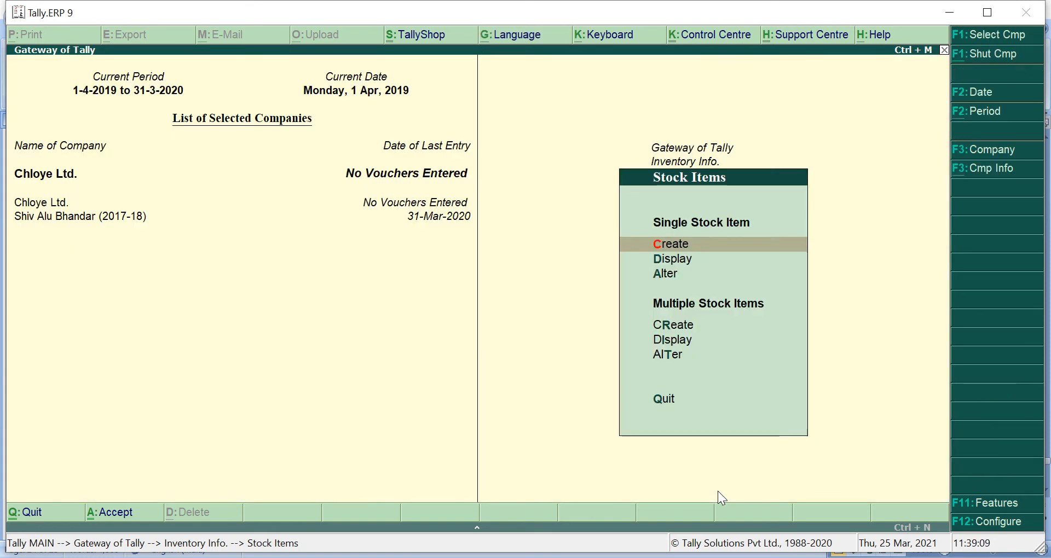
key(Escape)
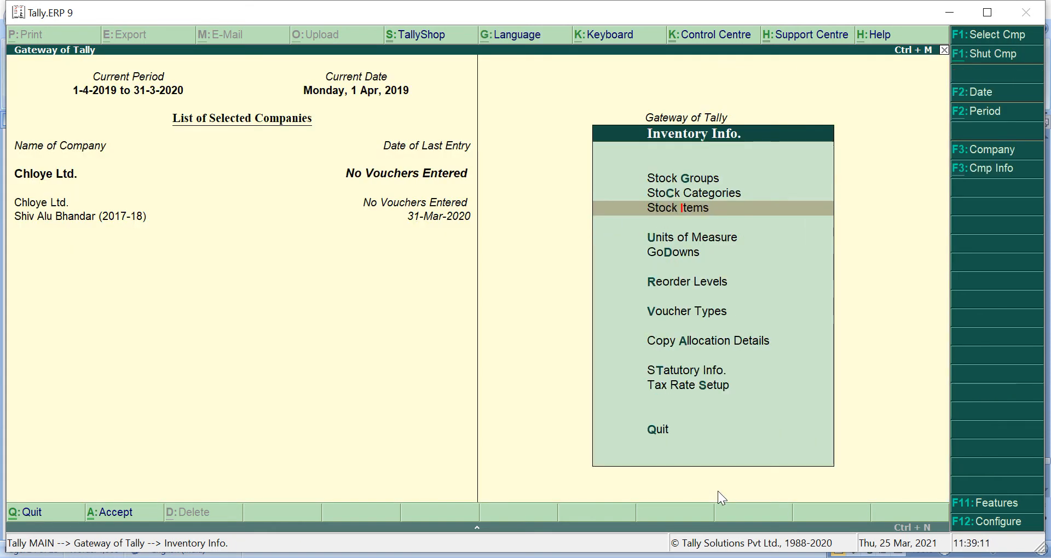
key(Escape)
key(alt+Tab)
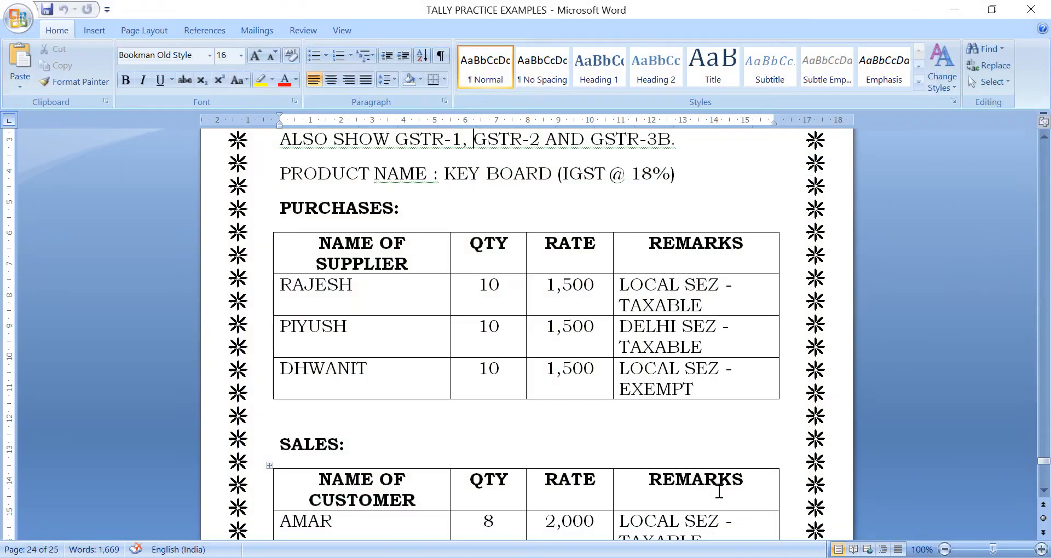
key(alt+Tab)
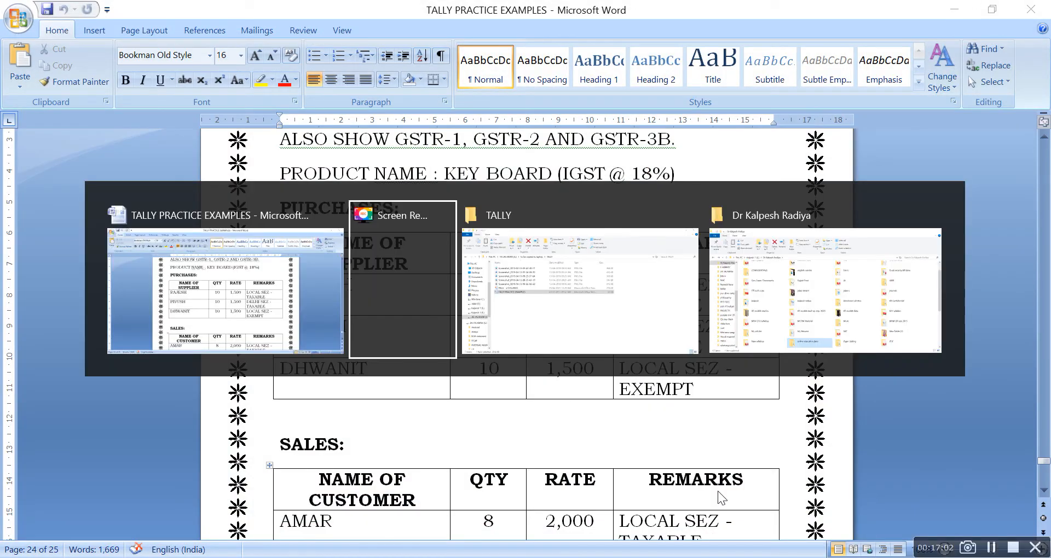
key(alt+Tab)
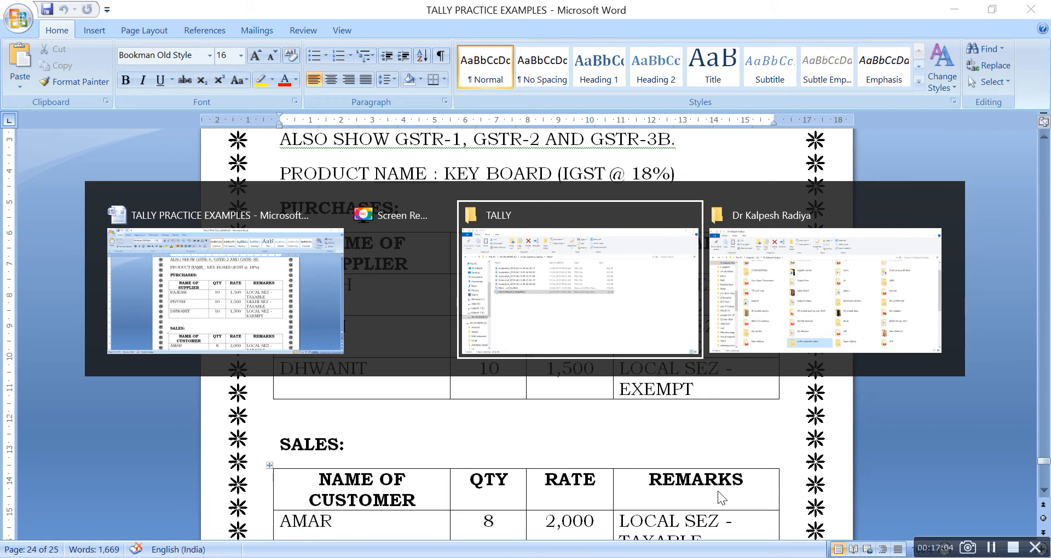
key(alt+Tab)
key(alt+Tab)
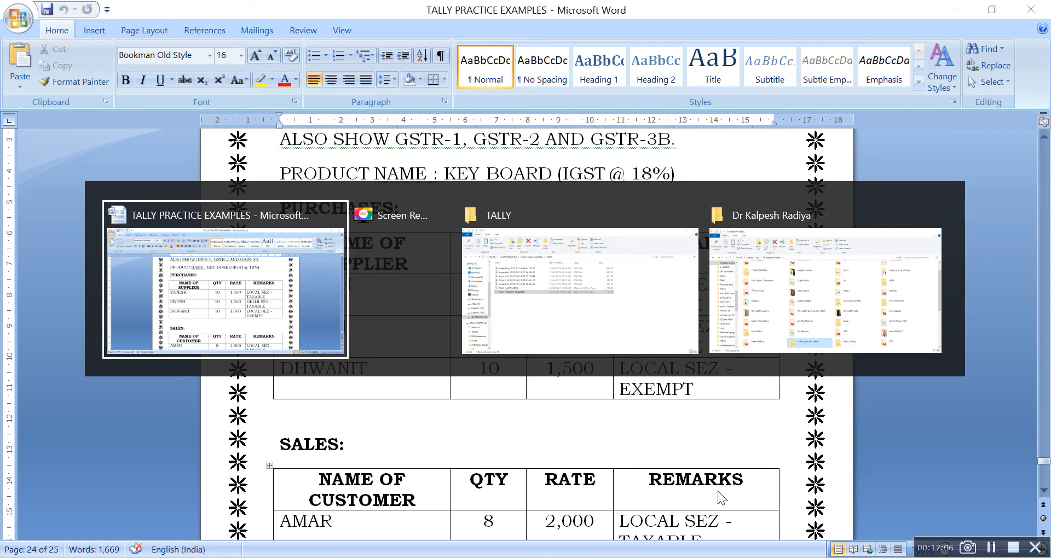
key(alt+Tab)
key(alt+Tab)
key(alt+Tab)
key(alt+Tab)
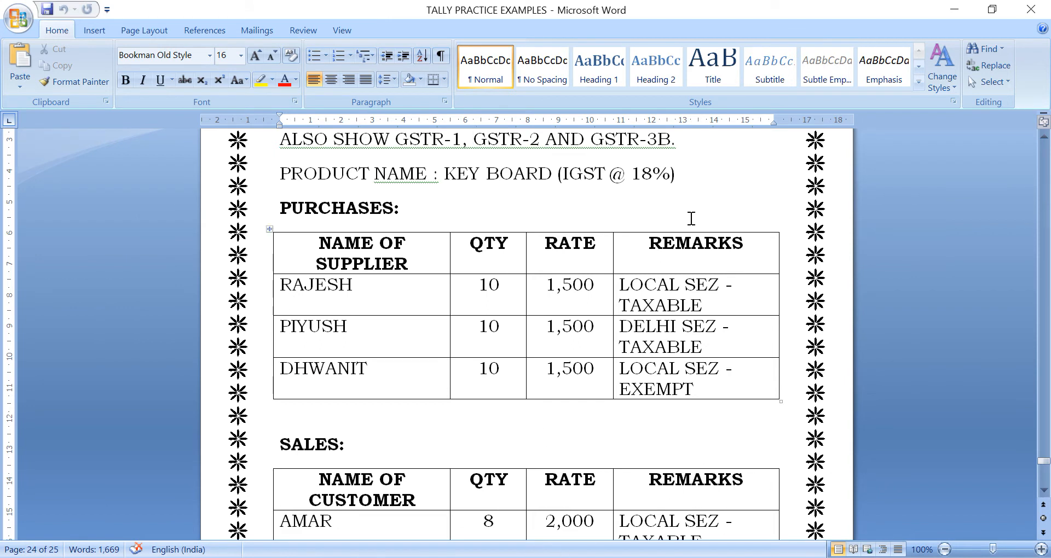
Minimise the Word exercise, relaunch Tally.ERP 9 from the desktop, and work in Educational Mode.
click(954, 10)
click(955, 11)
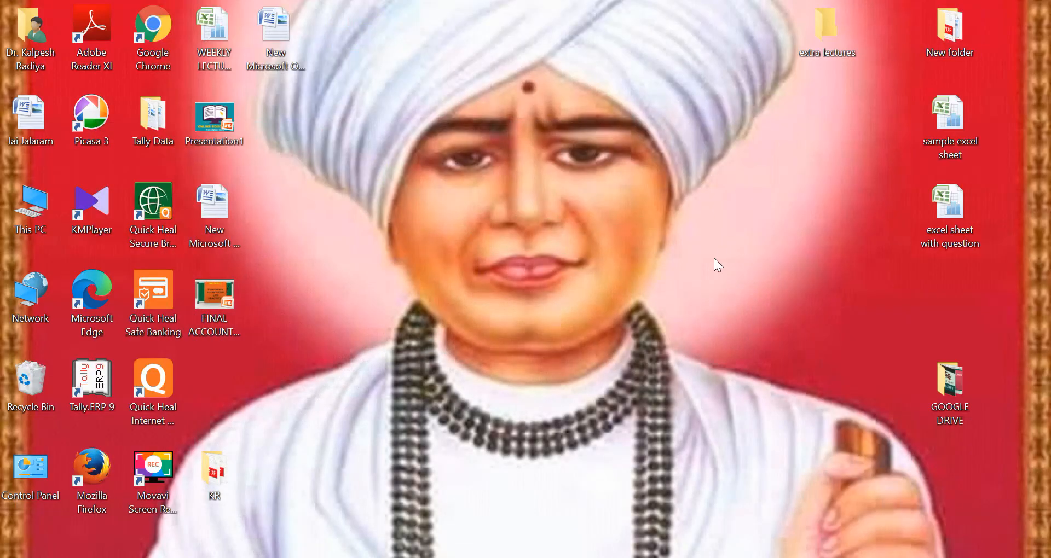
double_click(100, 379)
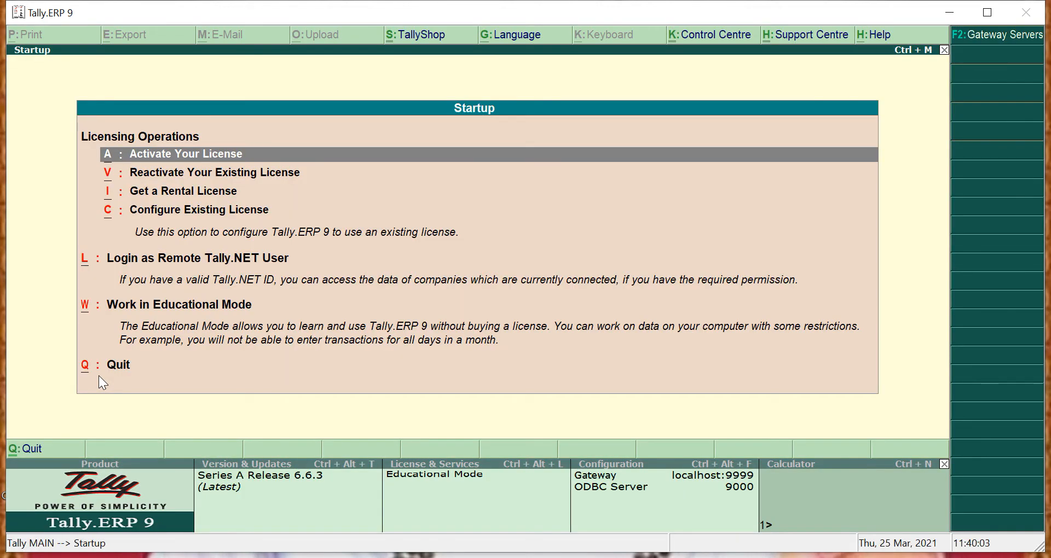
key(w)
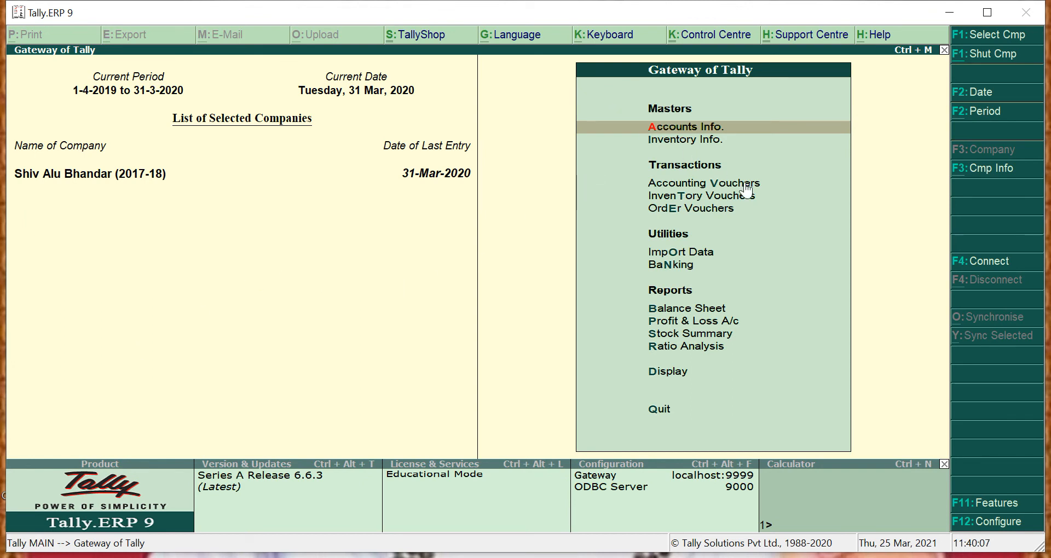
Load the company Chloye Ltd. with the period 1-Apr-2019 to 31-Mar-2020 from the list of companies.
click(981, 36)
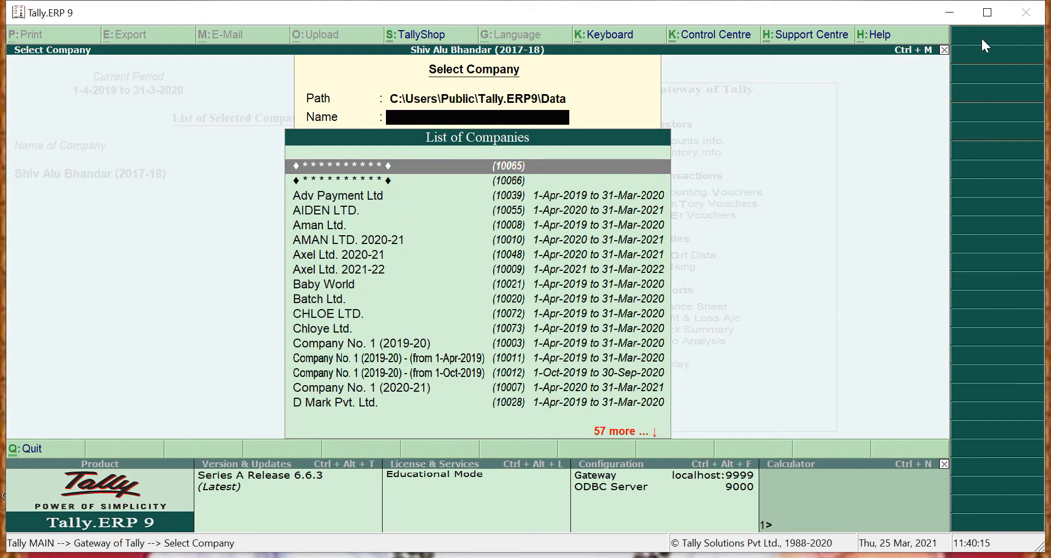
key(Down)
key(Down)
key(Down)
key(Down)
key(Down)
key(Down)
key(Down)
key(Down)
key(Down)
key(Down)
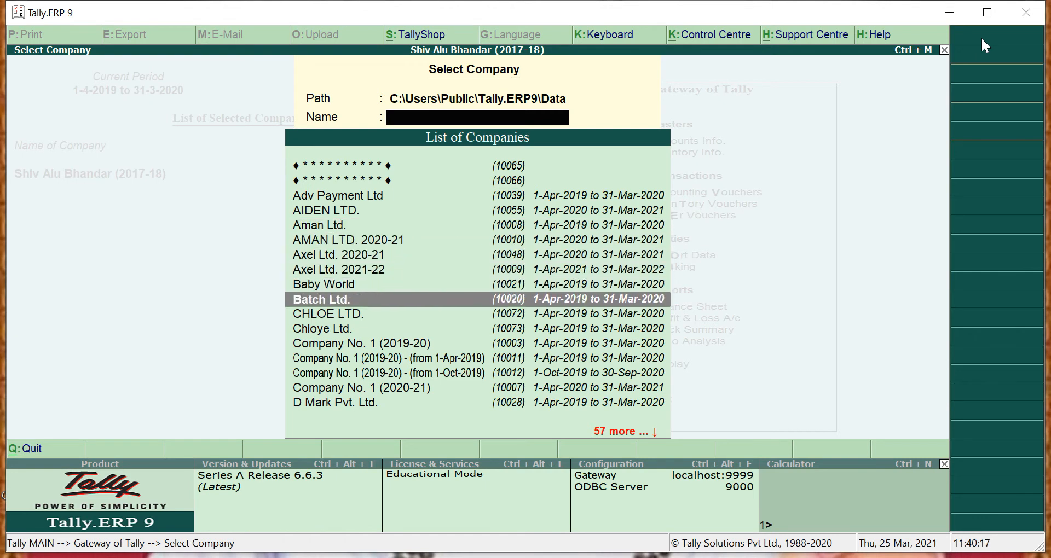
key(Return)
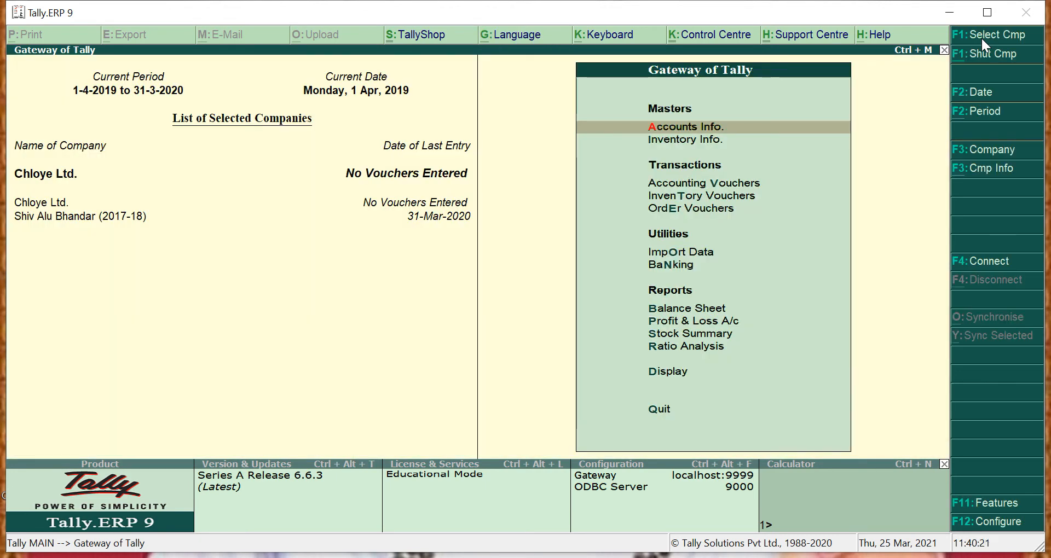
Check the list of existing single ledgers of Chloye Ltd. and return to the Gateway of Tally.
key(Return)
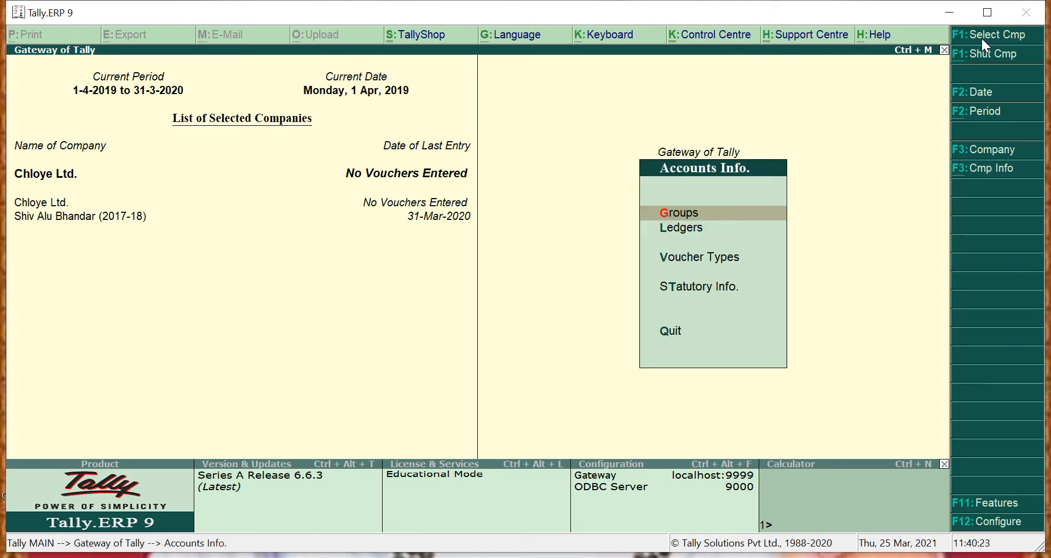
key(Down)
key(Return)
key(Down)
key(Down)
key(Return)
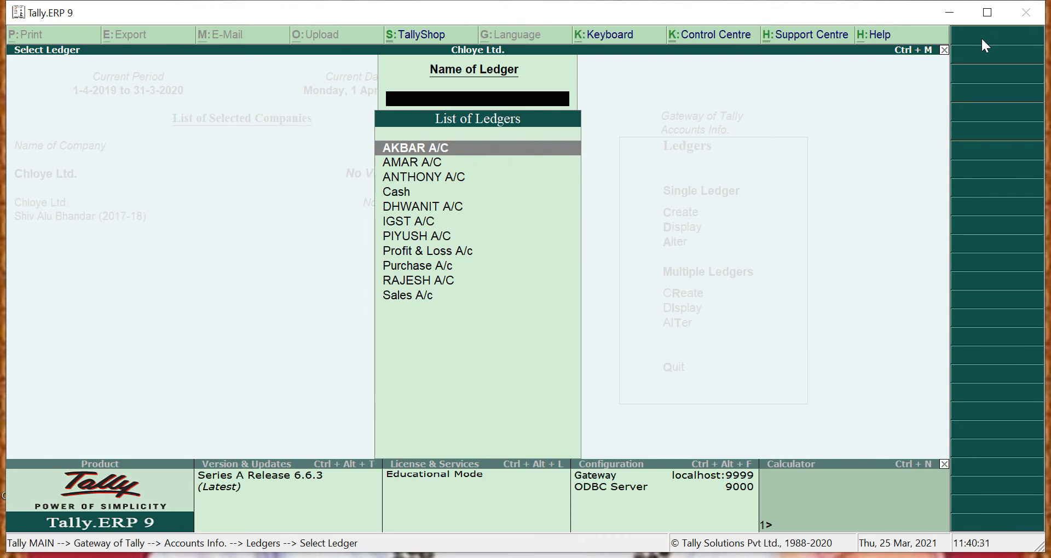
key(Escape)
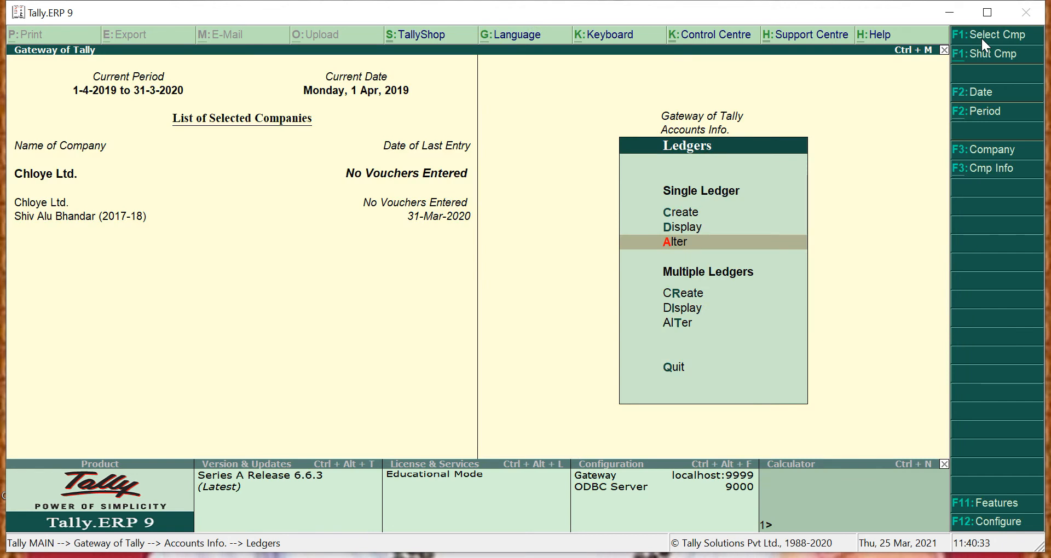
key(Escape)
key(Escape)
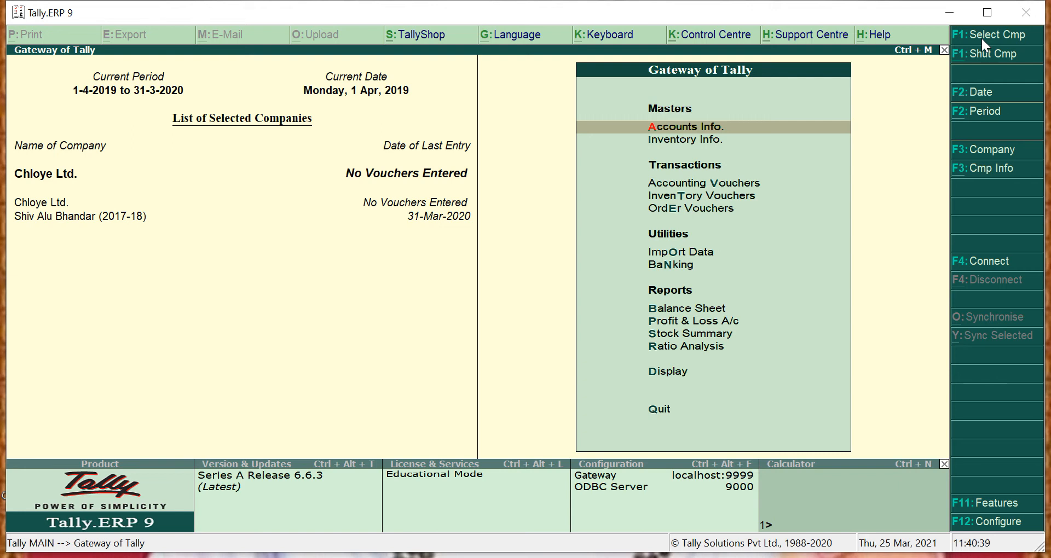
Start a purchase voucher and open its invoice configuration at the option allowing modification of tax details for GST.
key(v)
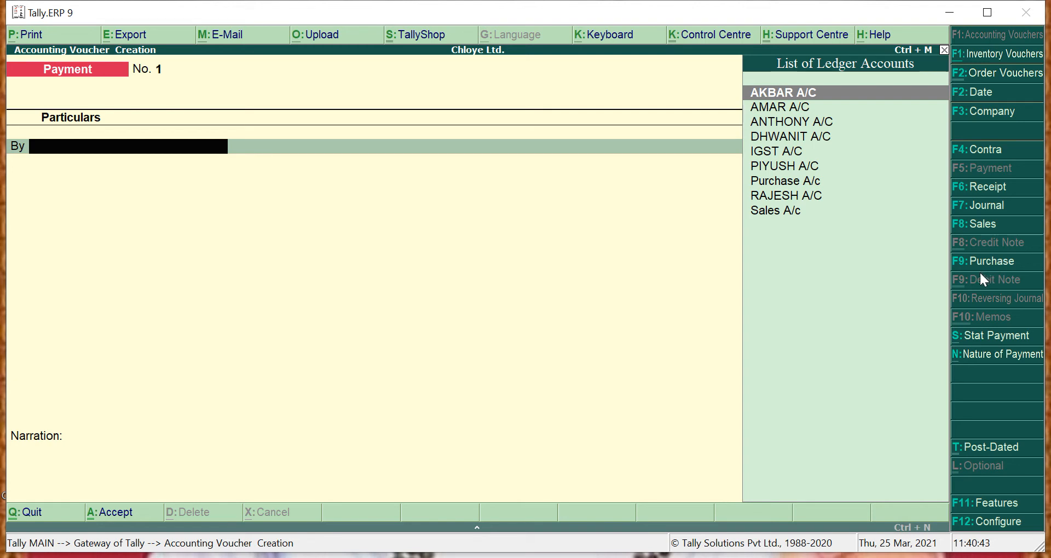
click(996, 262)
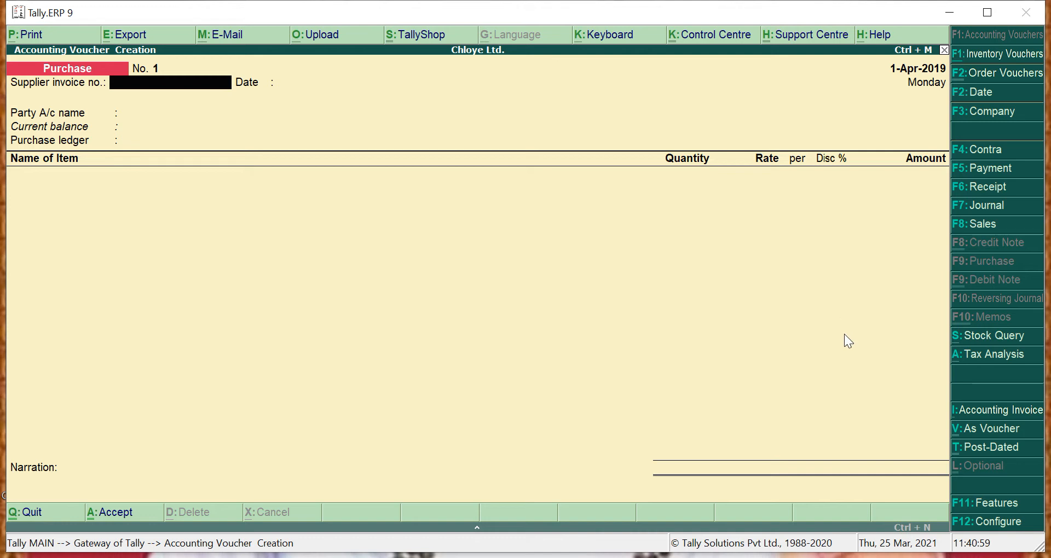
click(1006, 527)
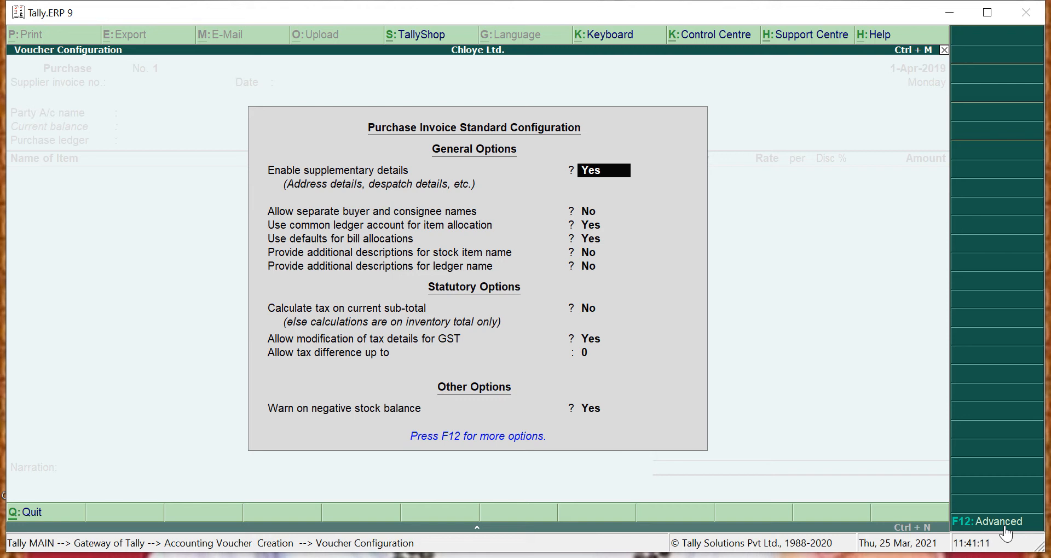
key(Down)
key(Down)
key(Down)
key(Down)
key(Down)
key(Down)
key(Down)
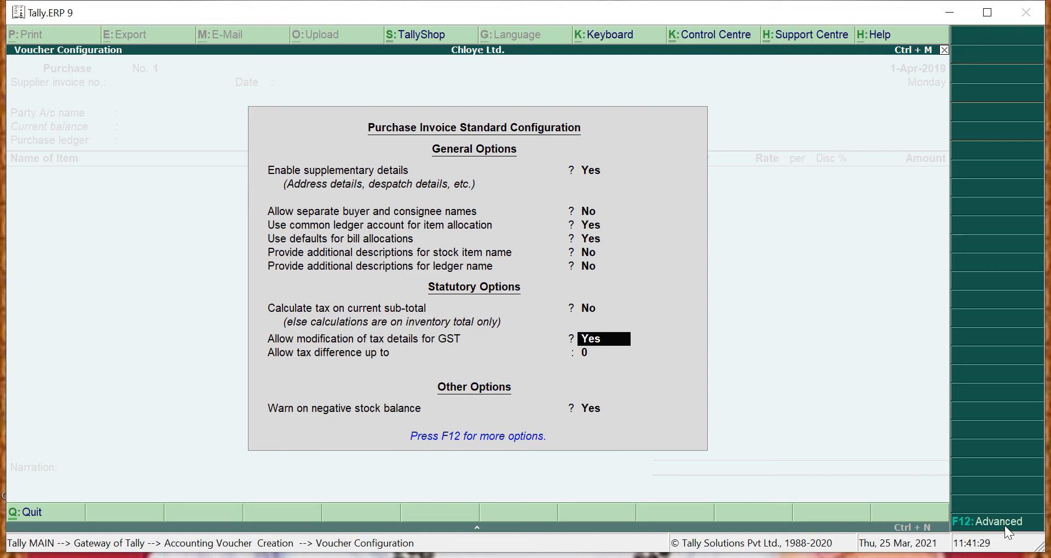
Check the purchase remarks in the Word exercise, and accept Tally.ERP 9's voucher configuration with modification of GST tax details set to Yes.
key(alt+Tab)
key(alt+Tab)
key(alt+Tab)
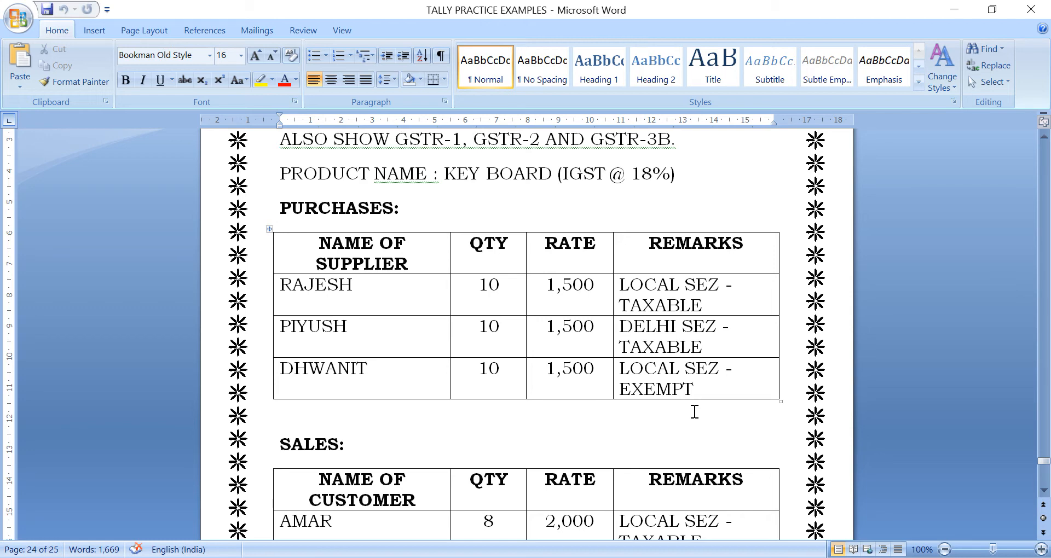
key(alt+Tab)
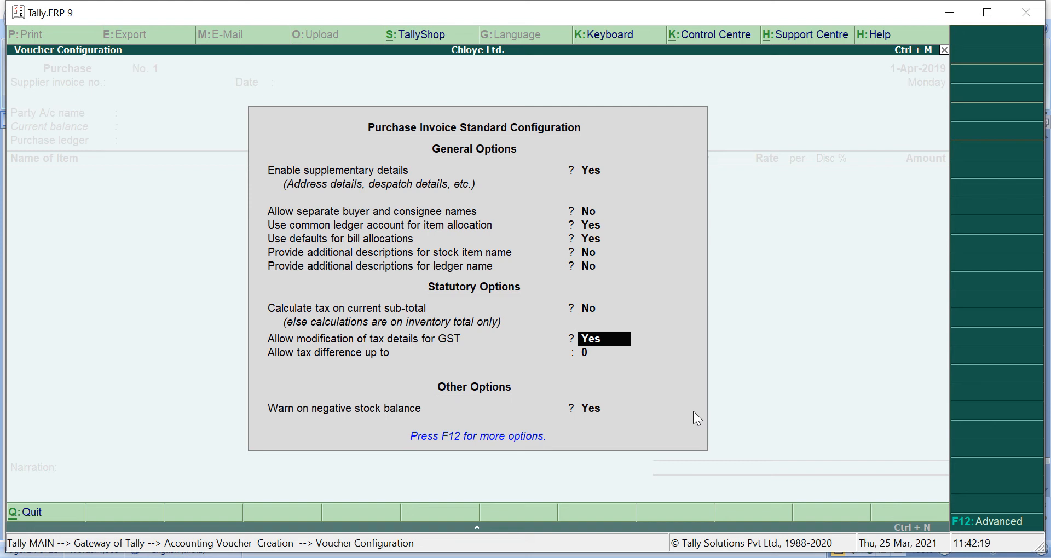
key(Return)
key(Return)
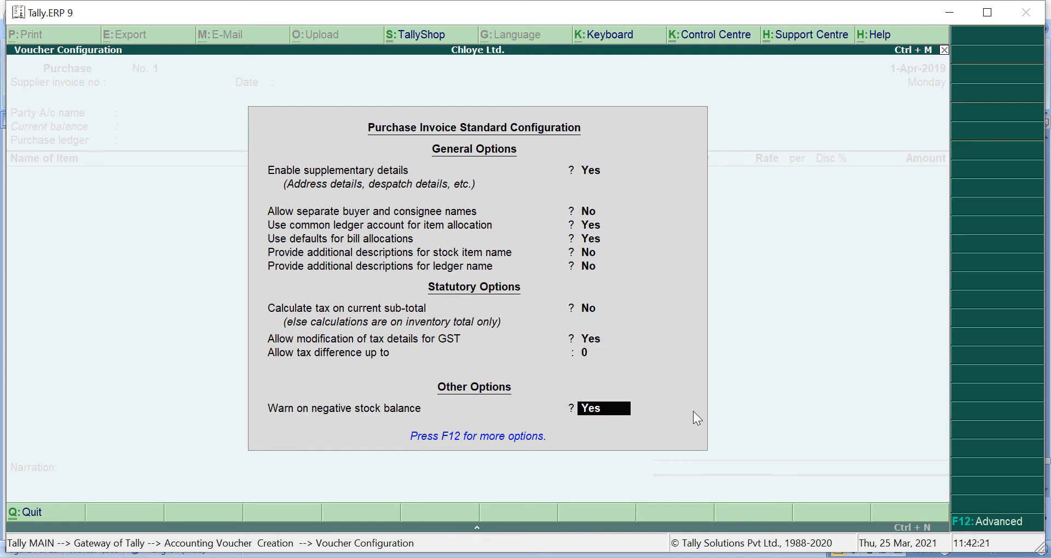
key(Return)
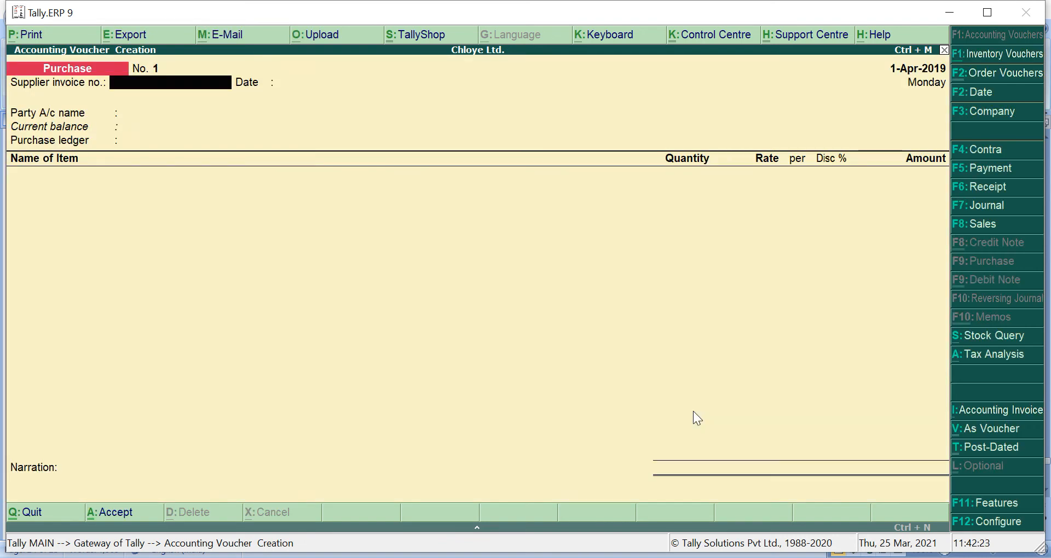
Enter supplier invoice number 1 dated 1-Apr-2019 and choose the local SEZ taxable supplier's ledger as the party.
text(1)
key(Return)
key(Return)
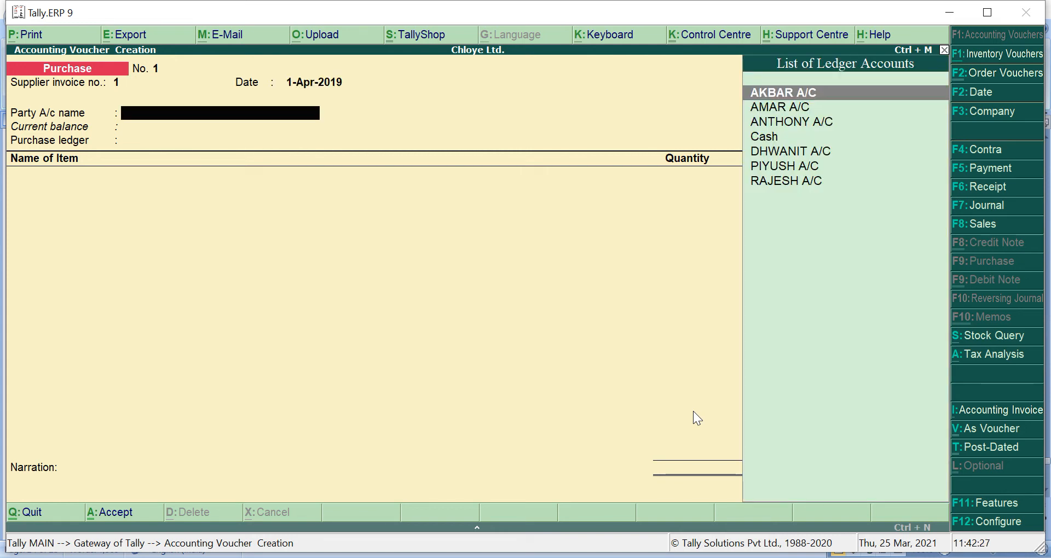
key(Down)
key(Down)
key(Down)
key(Down)
key(Down)
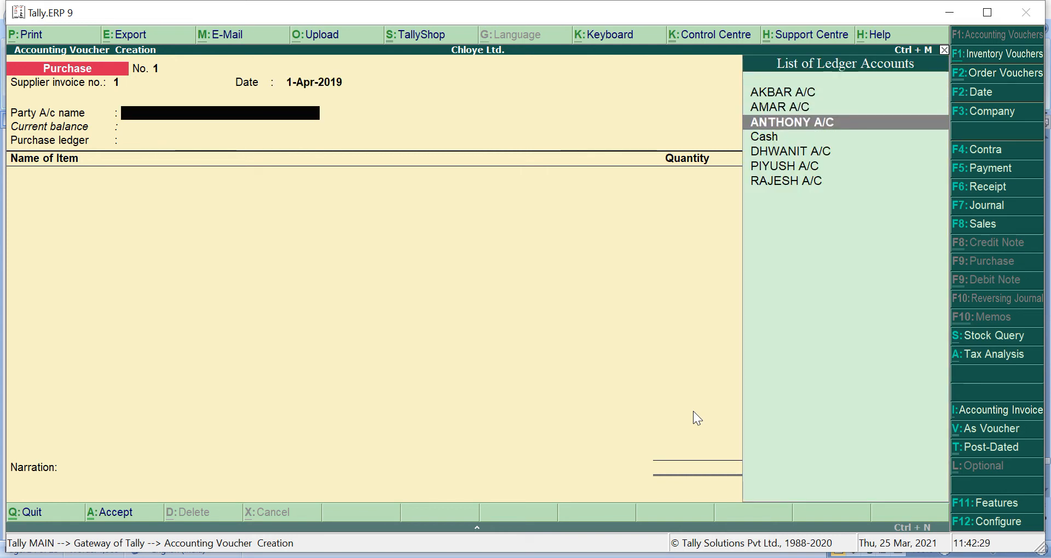
key(Down)
key(Return)
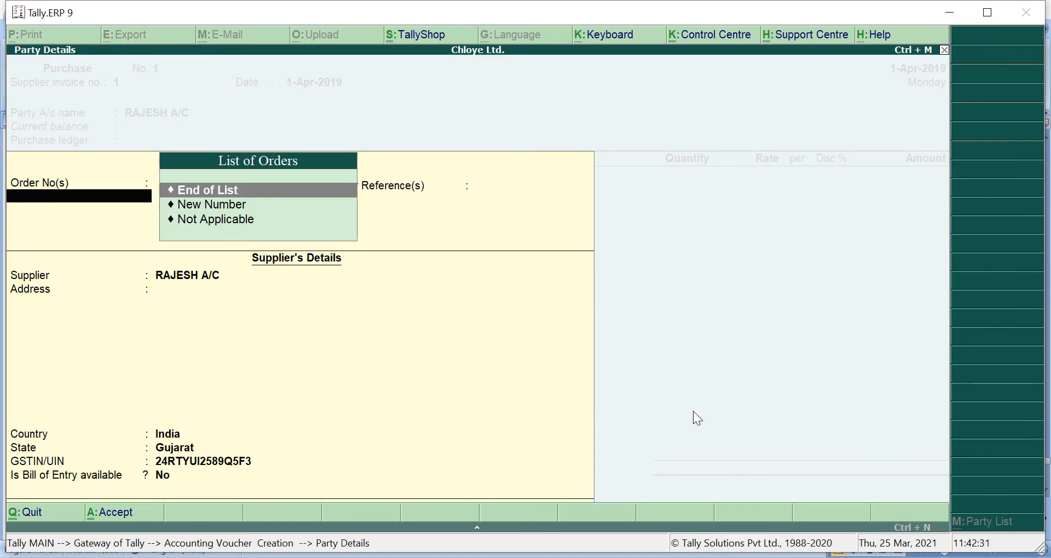
Accept the supplier's details without an order number, keeping the bill of entry availability at No.
key(Return)
key(Return)
key(Return)
key(Return)
key(Return)
key(Return)
key(Return)
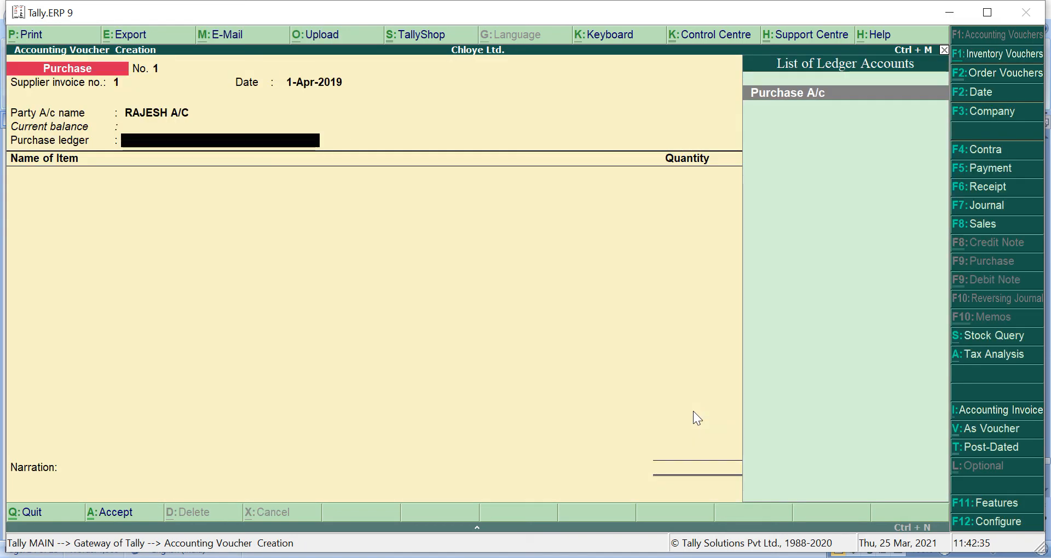
Choose Purchase A/c as the purchase ledger with the tax classification Purchase From SEZ - Taxable.
key(Return)
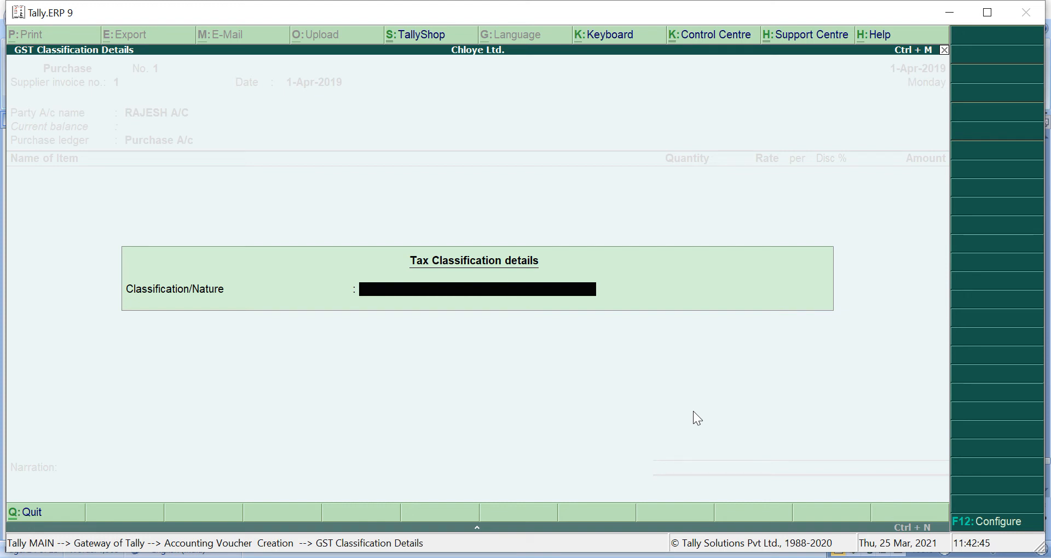
text(P)
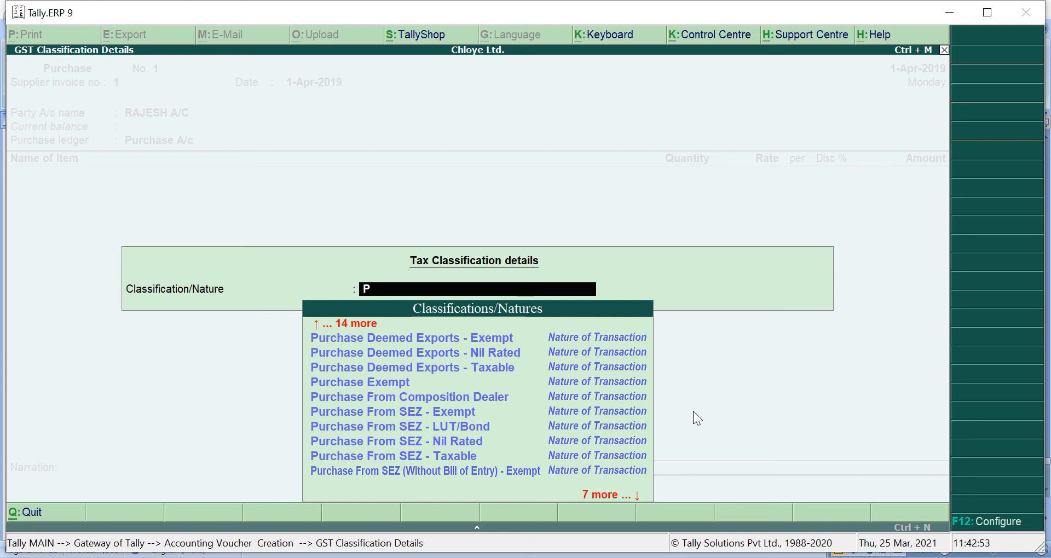
key(Down)
key(Down)
key(Down)
key(Down)
key(Down)
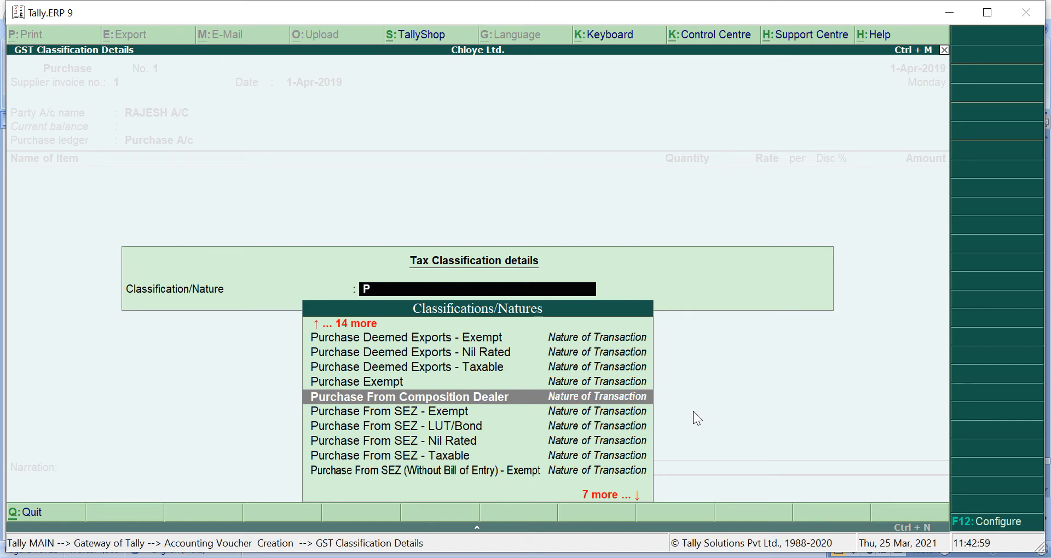
key(Down)
key(Down)
key(Down)
key(Down)
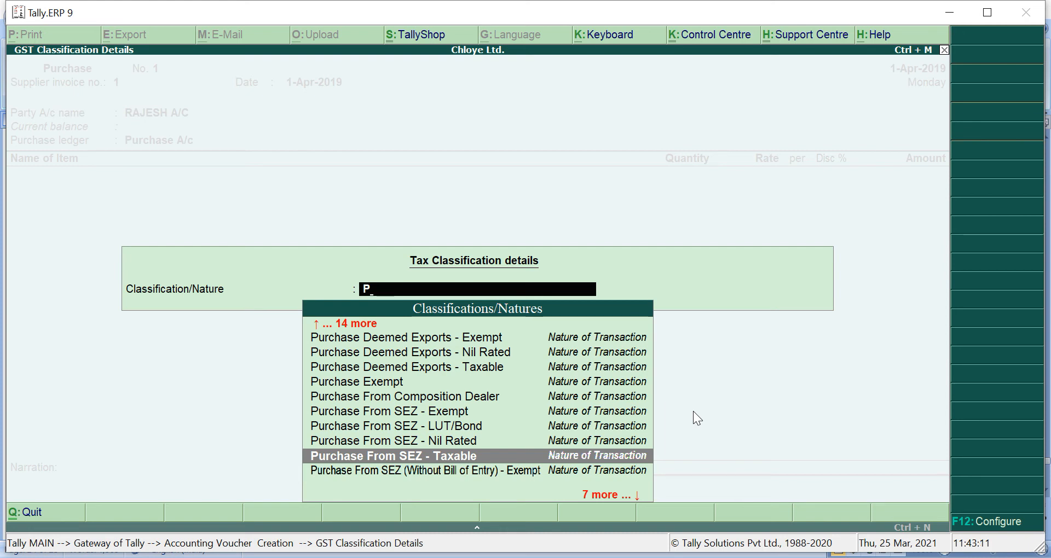
key(Return)
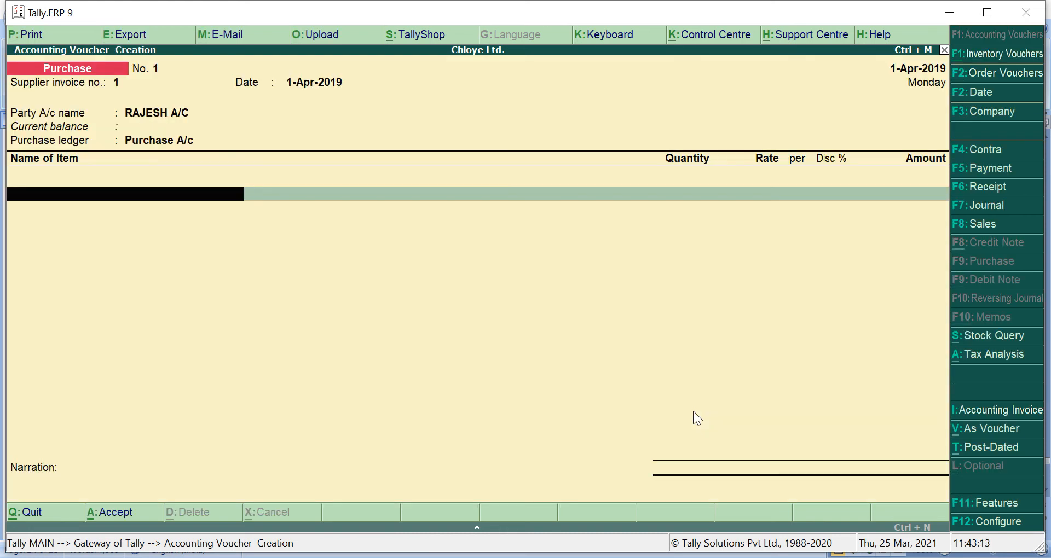
Add the KEY BOARD item to the purchase with order number Not Applicable, allocated to Main Location.
text(k)
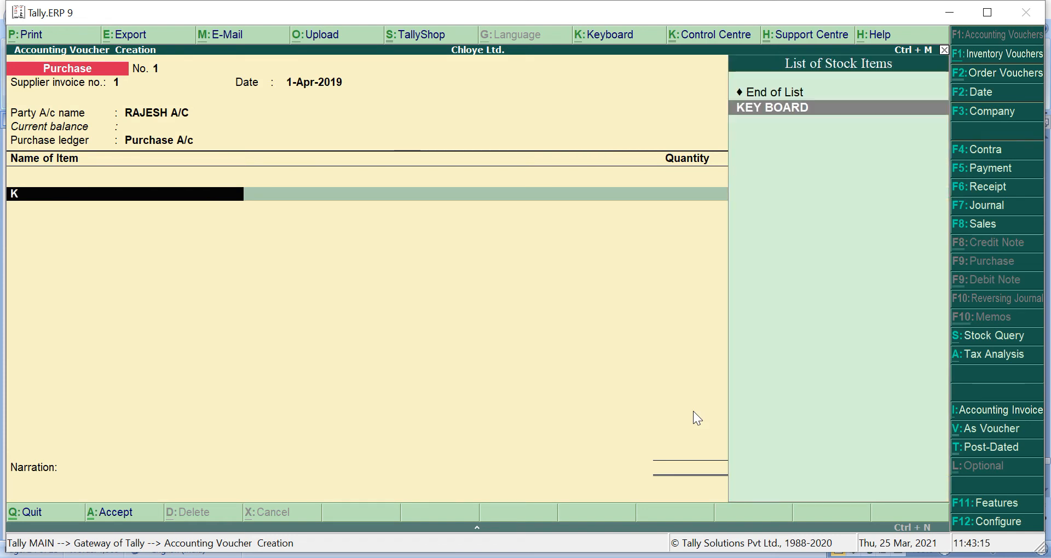
key(Return)
key(Down)
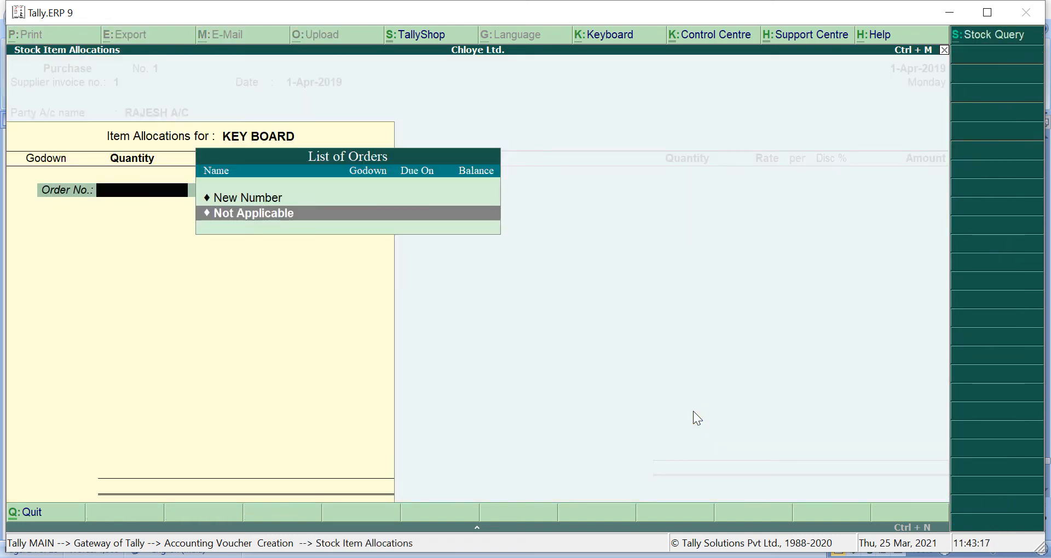
key(Return)
key(Return)
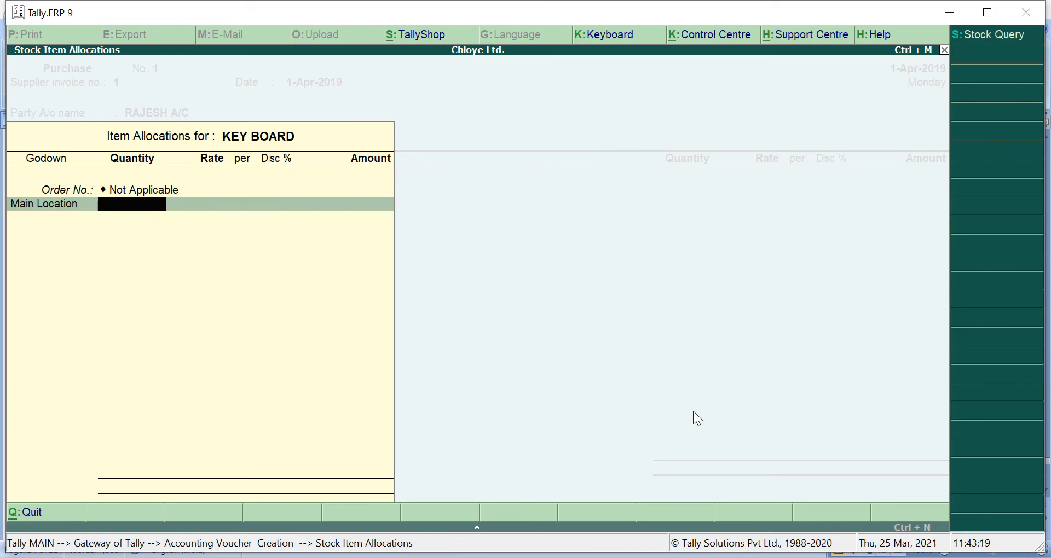
Check the quantity and rate in the Word exercise, and enter 10 pcs at 1,500 without discount for KEY BOARD in Tally.ERP 9.
key(alt+Tab)
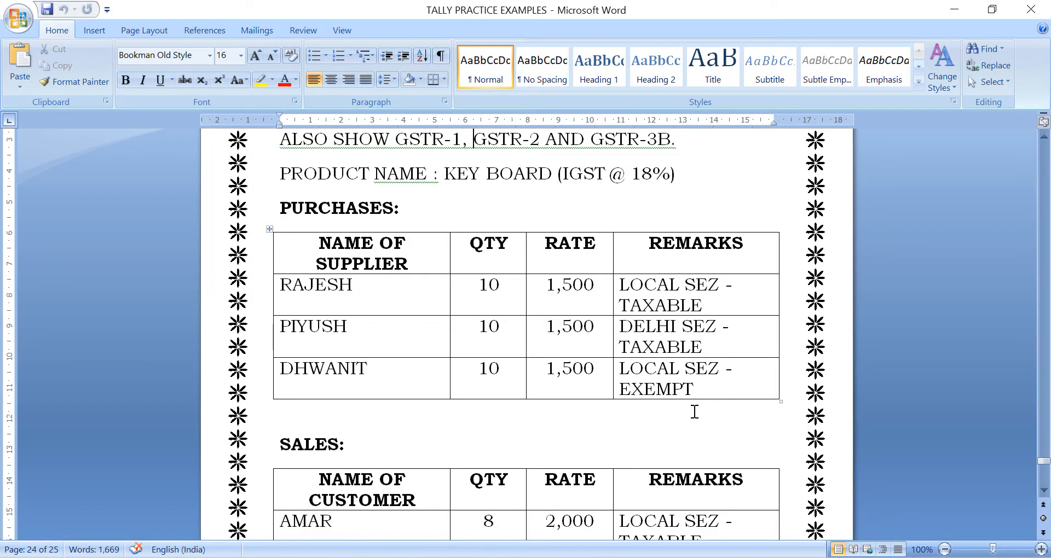
key(alt+Tab)
text(10)
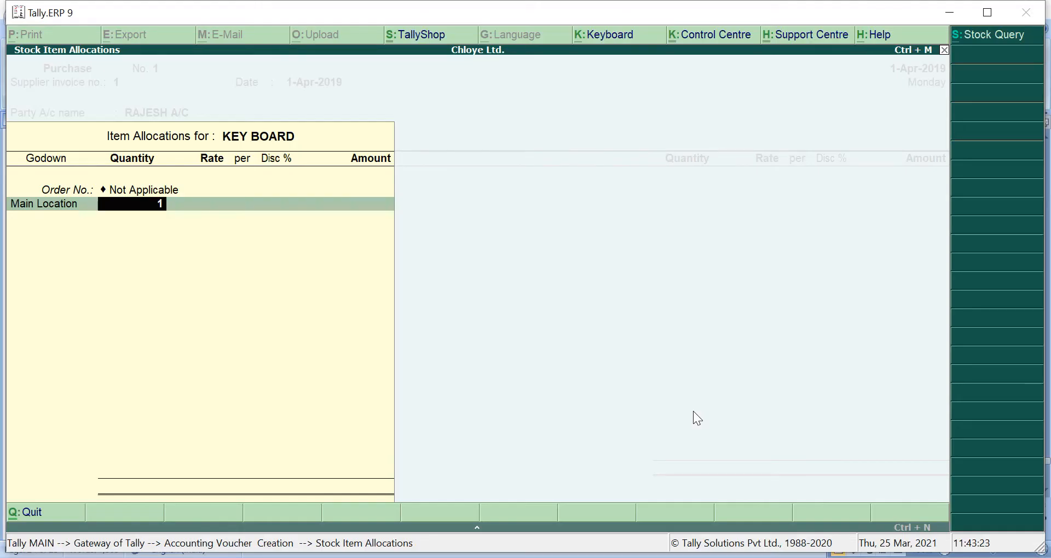
key(Return)
text(1500)
key(Return)
key(Return)
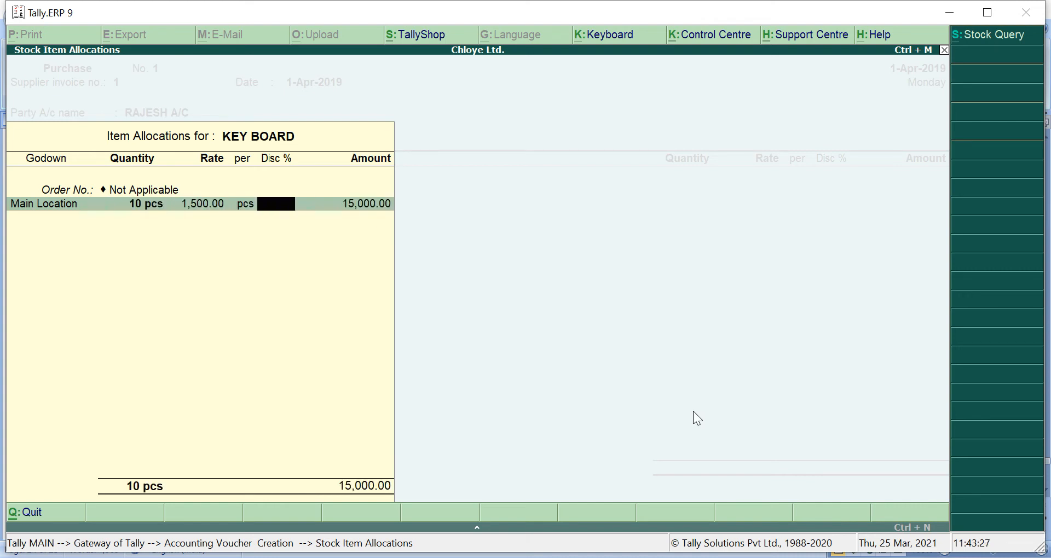
key(Return)
key(Return)
key(Return)
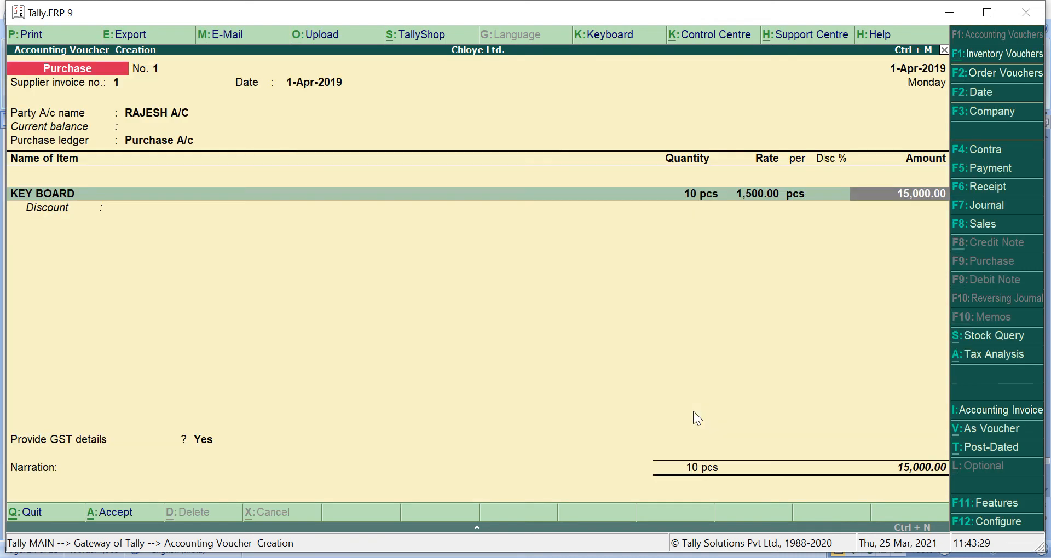
key(Return)
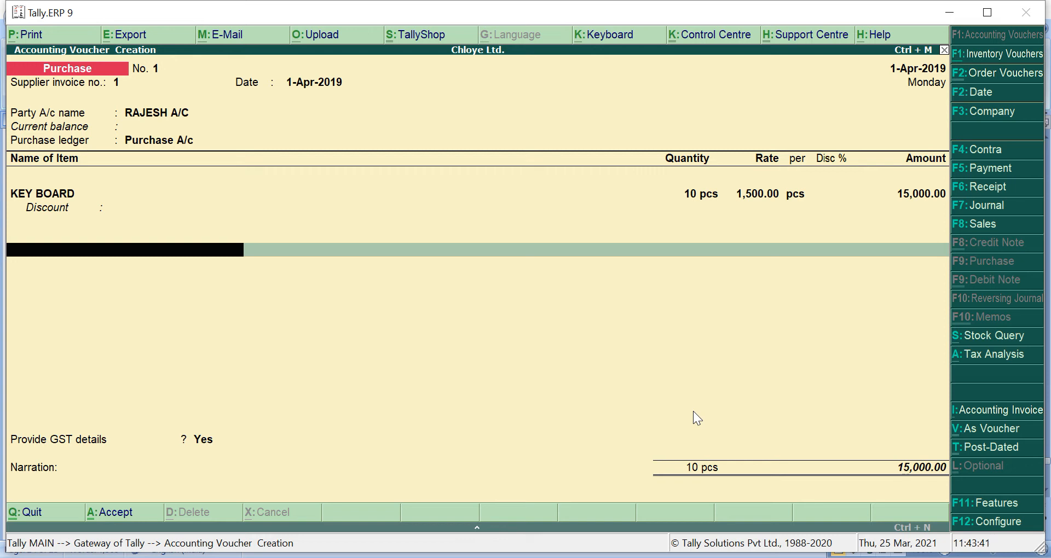
Add the IGST A/C tax ledger below the KEY BOARD item in purchase voucher no. 1.
text(I)
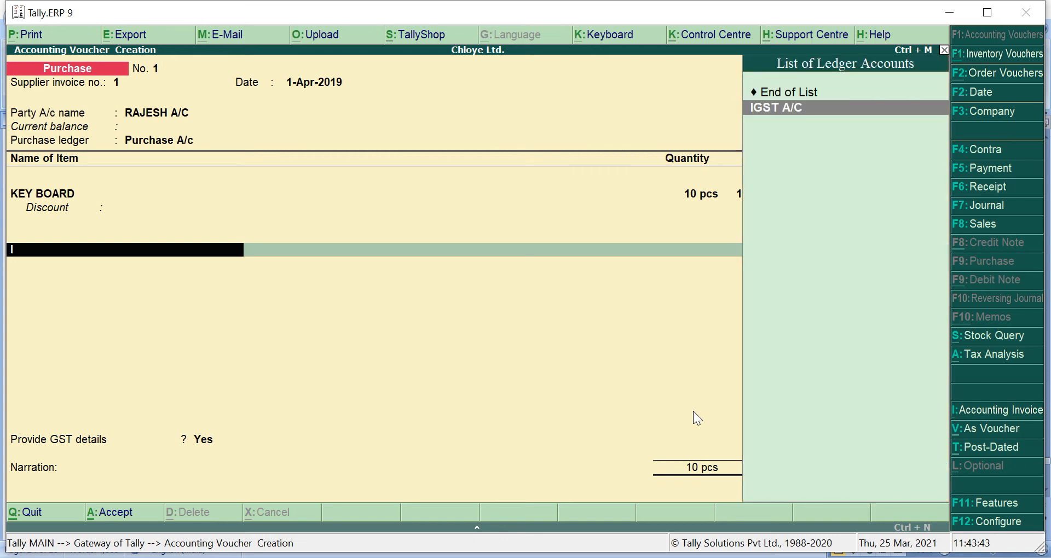
key(Return)
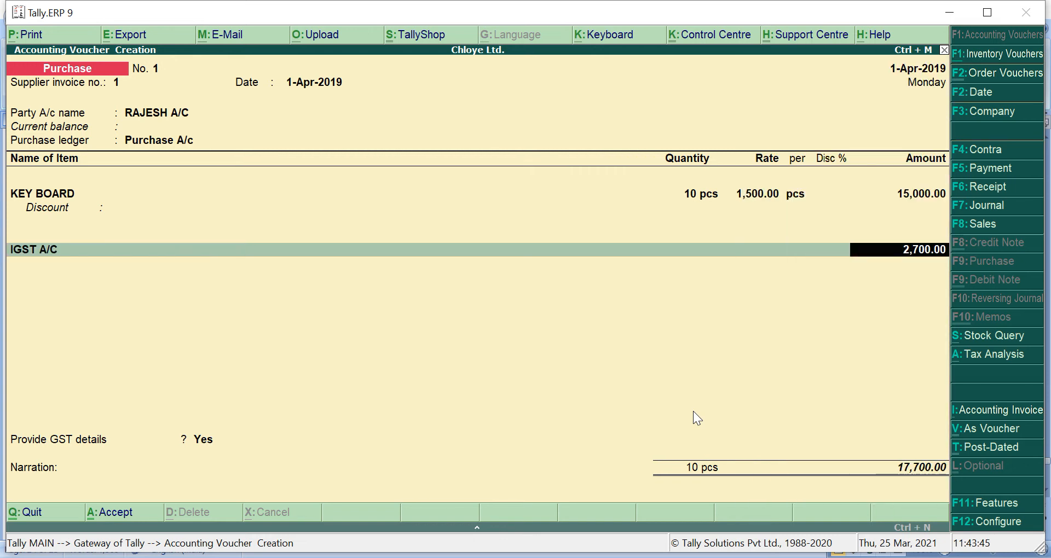
key(Return)
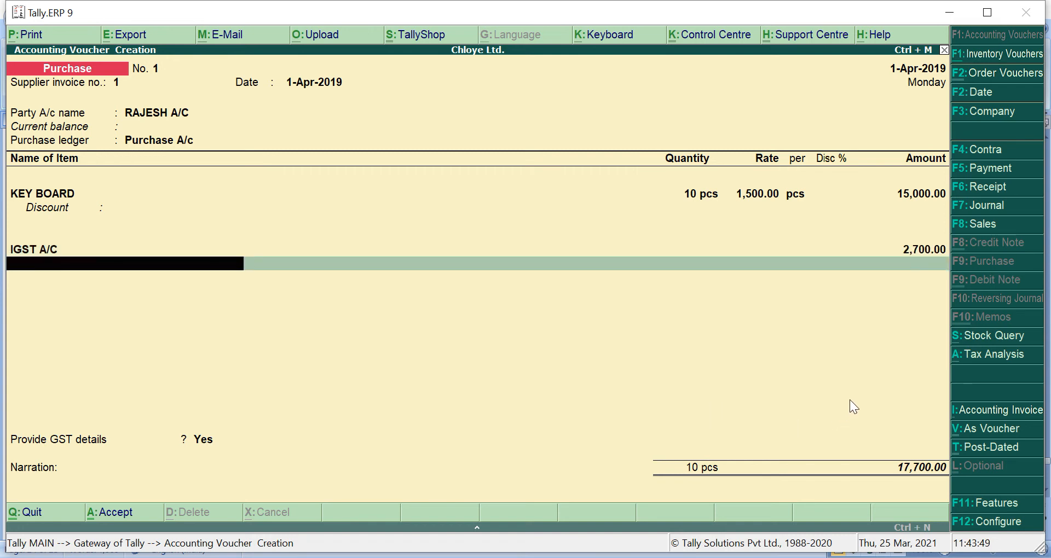
Examine the voucher's tax analysis in detailed form and return to the purchase voucher.
click(1004, 359)
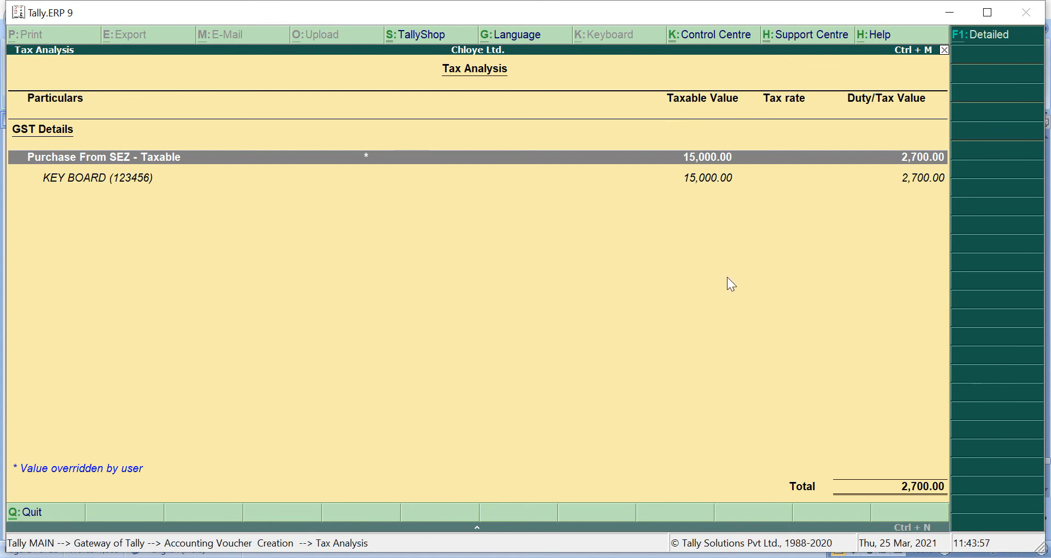
click(984, 38)
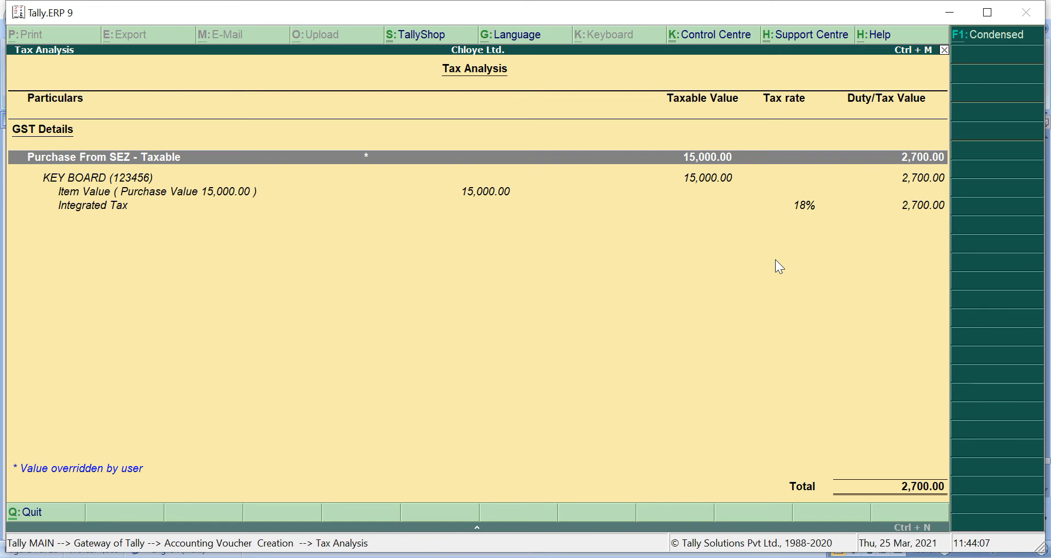
key(Escape)
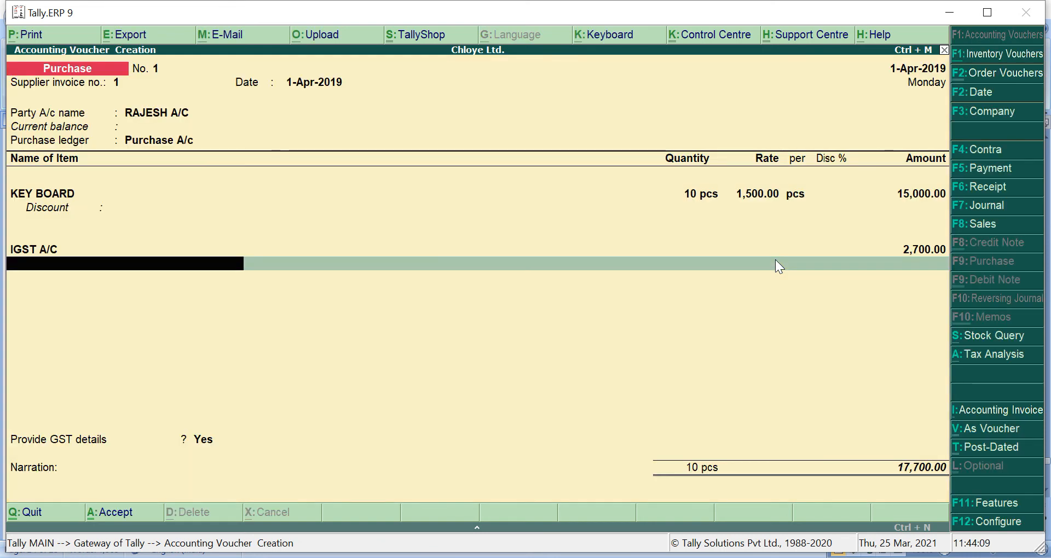
End the ledger entries and set Provide GST details to Yes to open the statutory details.
key(Return)
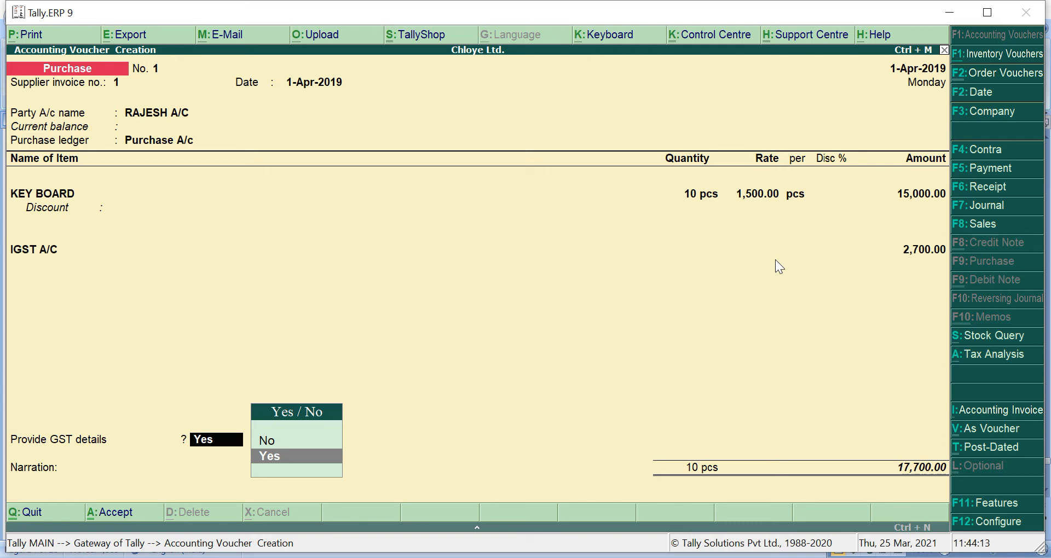
key(Up)
key(Return)
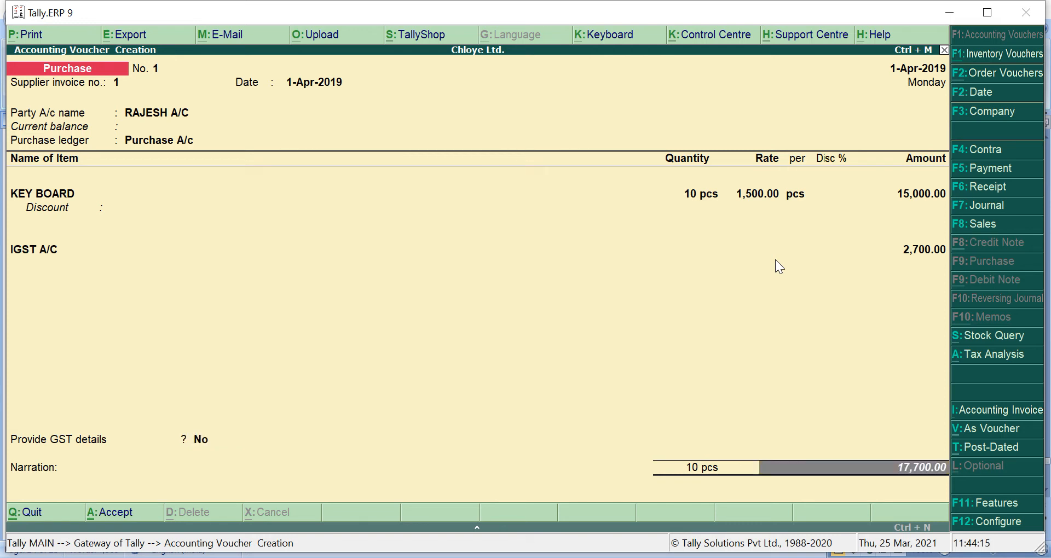
key(BackSpace)
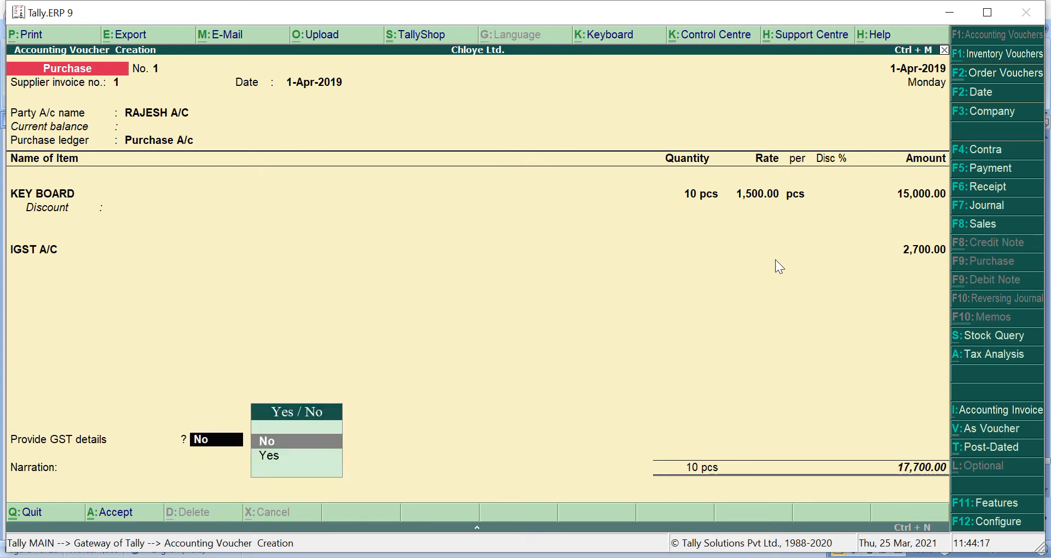
key(Down)
key(Return)
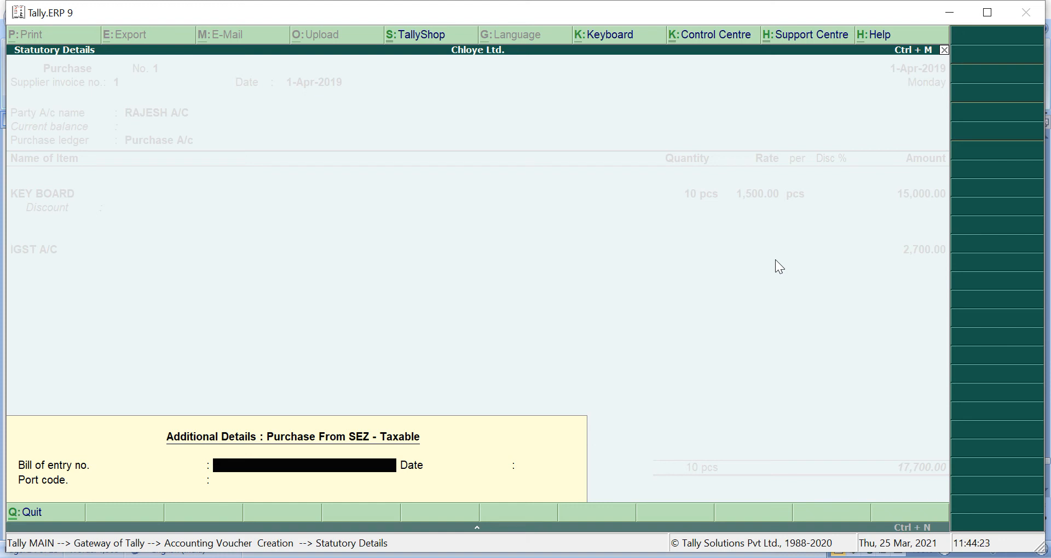
Enter bill of entry no. 1 dated 1-Apr-2019 with port code 2345, and accept the voucher with tax conflicts left to resolve.
text(1)
key(Return)
text(1)
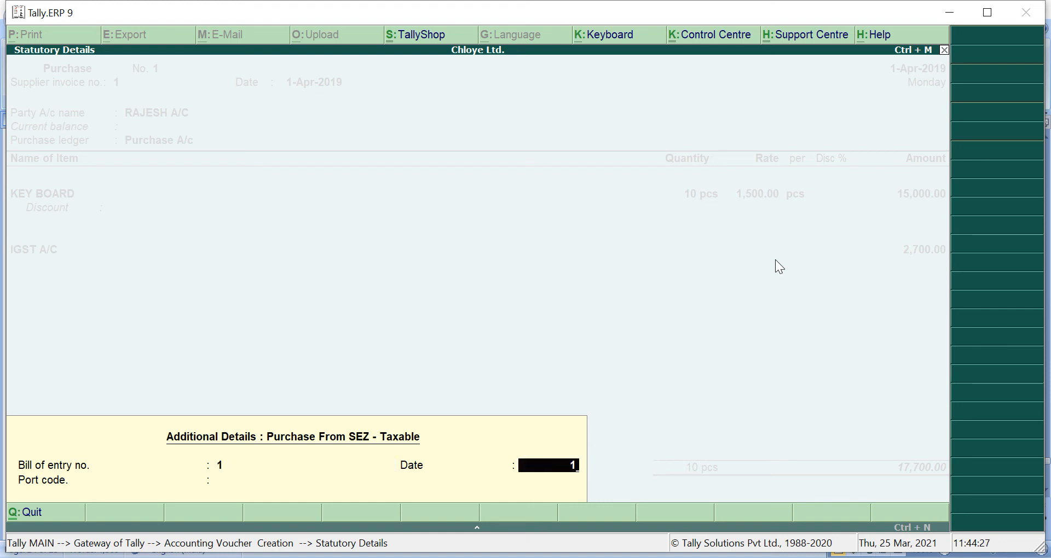
text(-4-19)
key(Return)
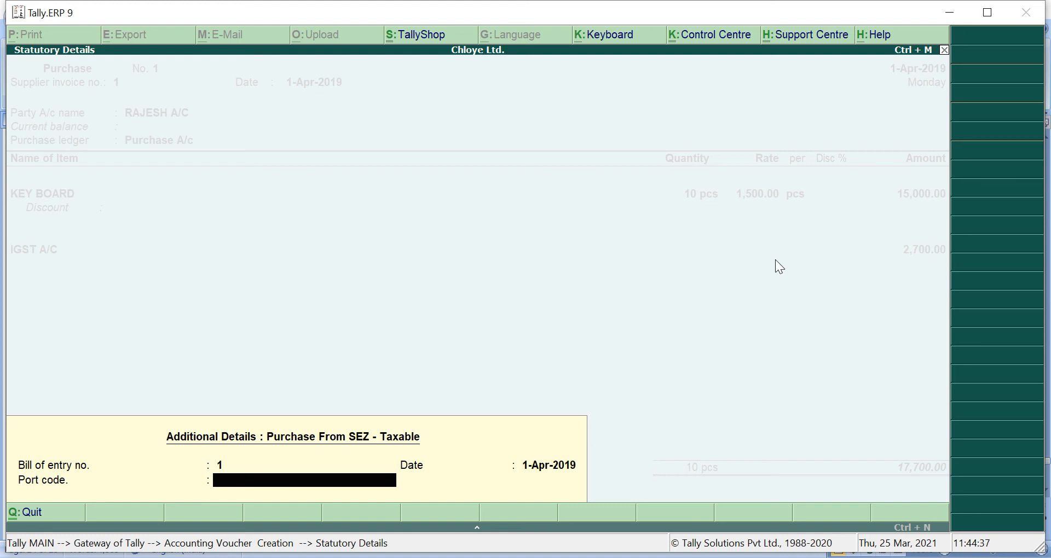
text(2345)
key(Return)
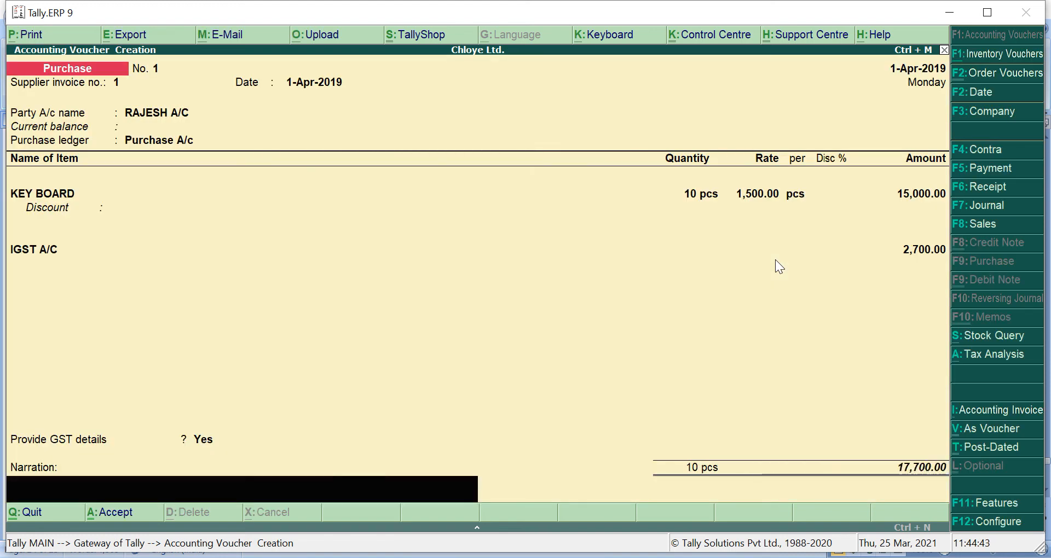
key(Return)
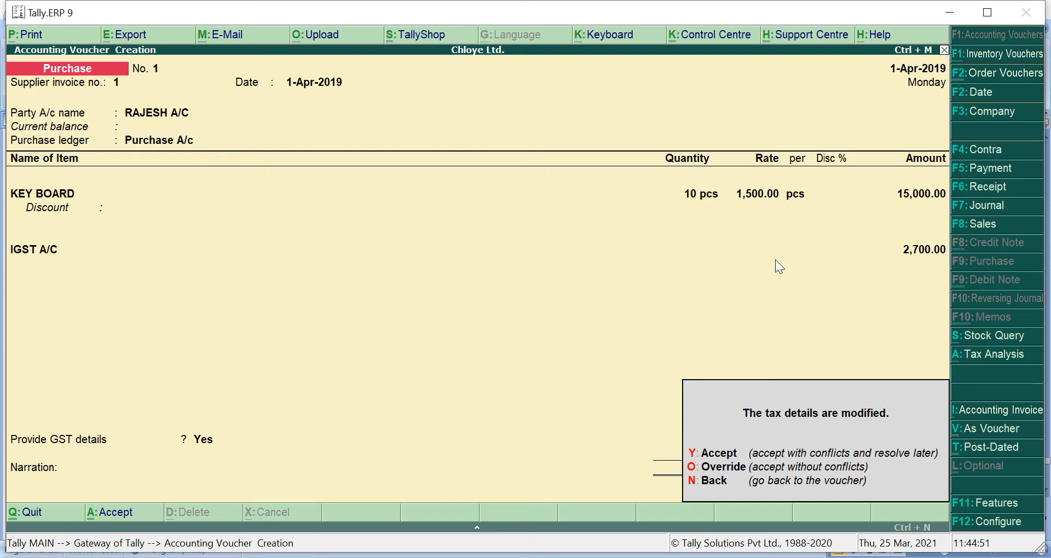
key(y)
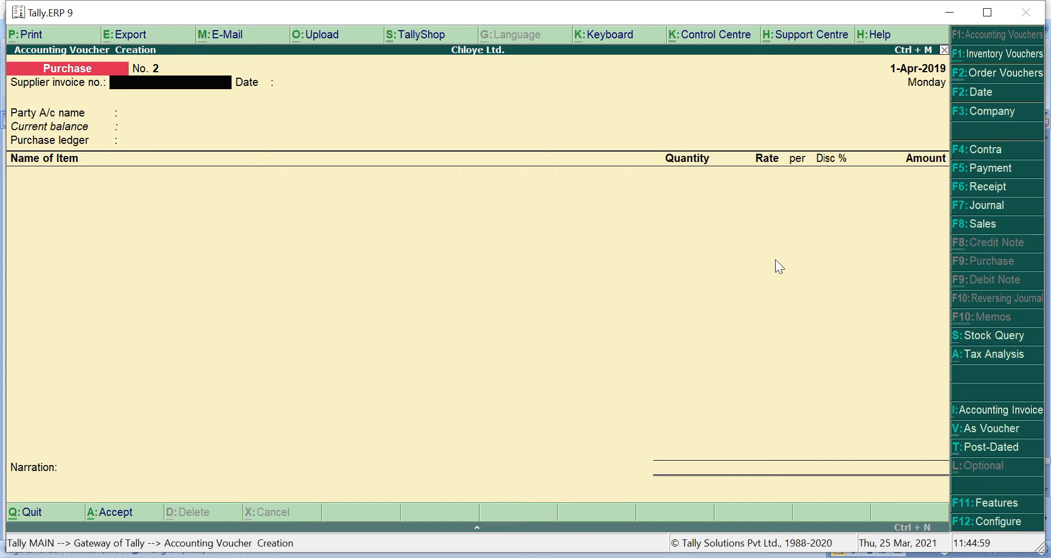
Start the second purchase voucher with supplier invoice no. 2 dated 1-Apr-2019 and select the Delhi supplier's ledger as the party account.
text(2)
key(Return)
key(Return)
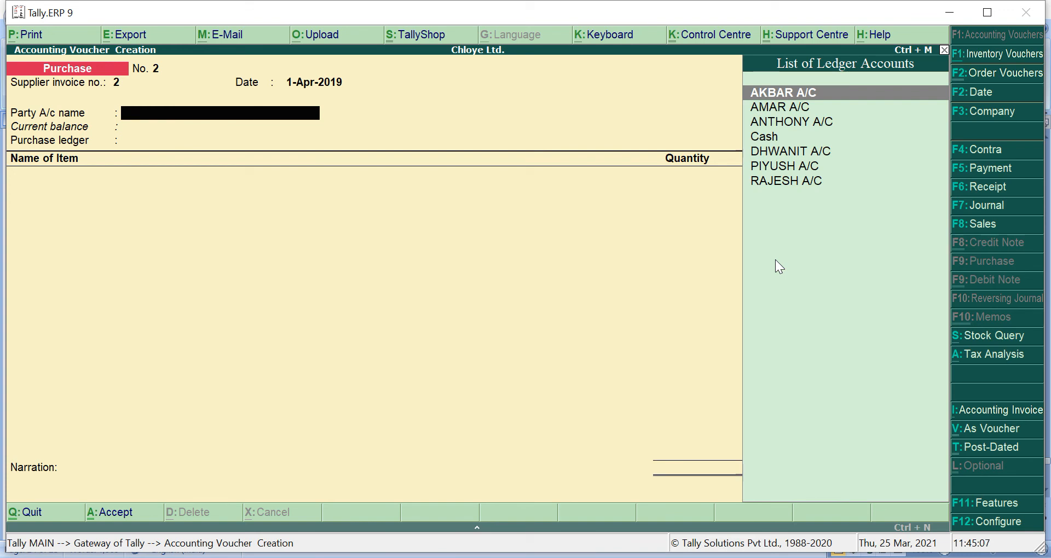
key(Down)
key(Down)
key(Down)
key(Down)
key(Down)
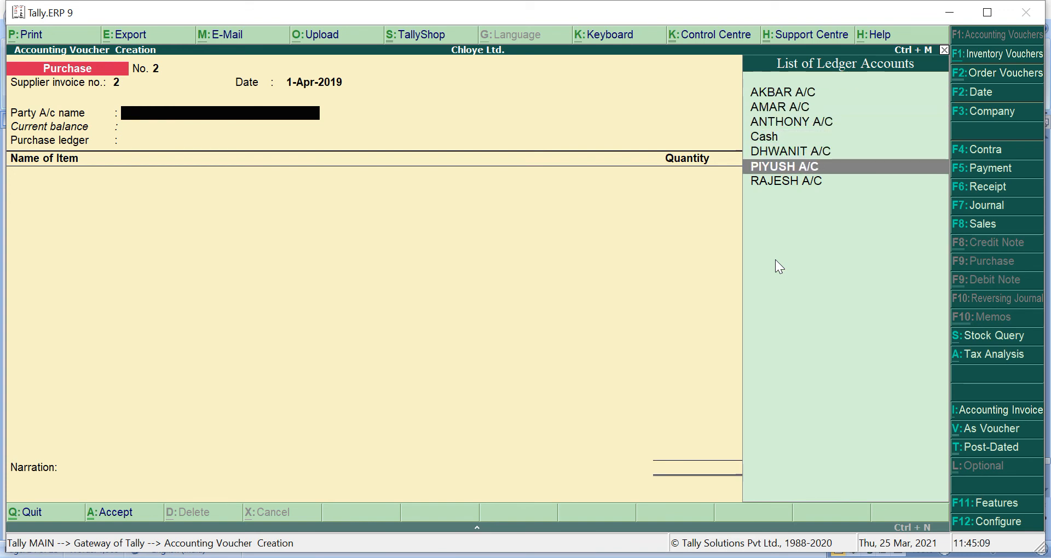
key(Return)
Accept the supplier's party details with Is Bill of Entry available left at No, and use Purchase A/c as the purchase ledger.
key(Return)
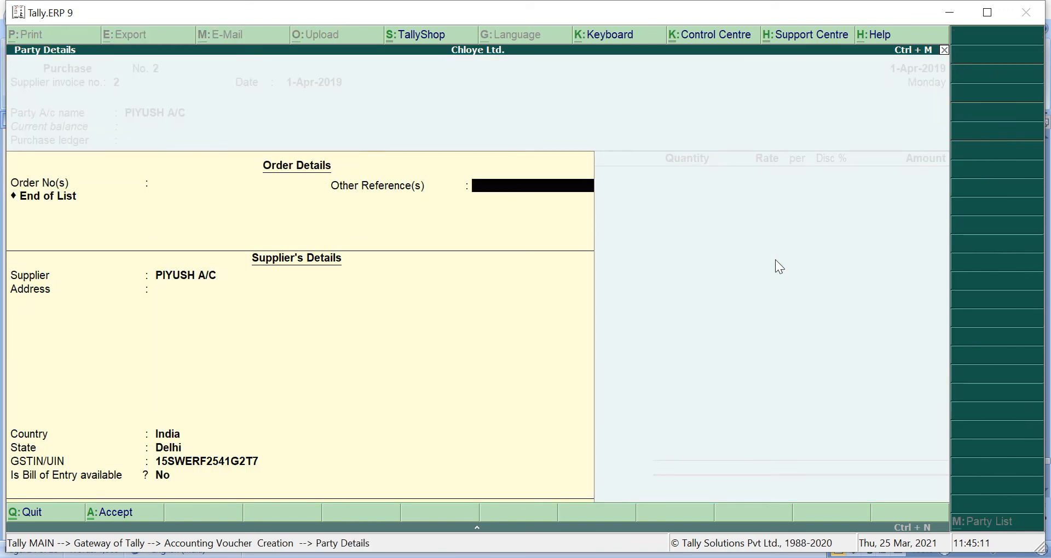
key(Return)
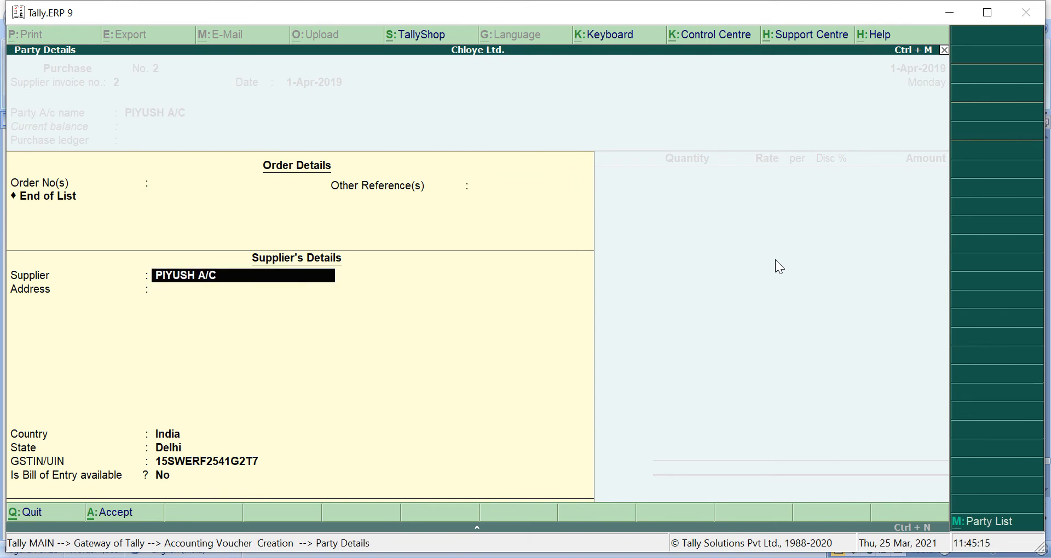
key(Return)
key(Return)
key(Return)
key(Return)
key(Return)
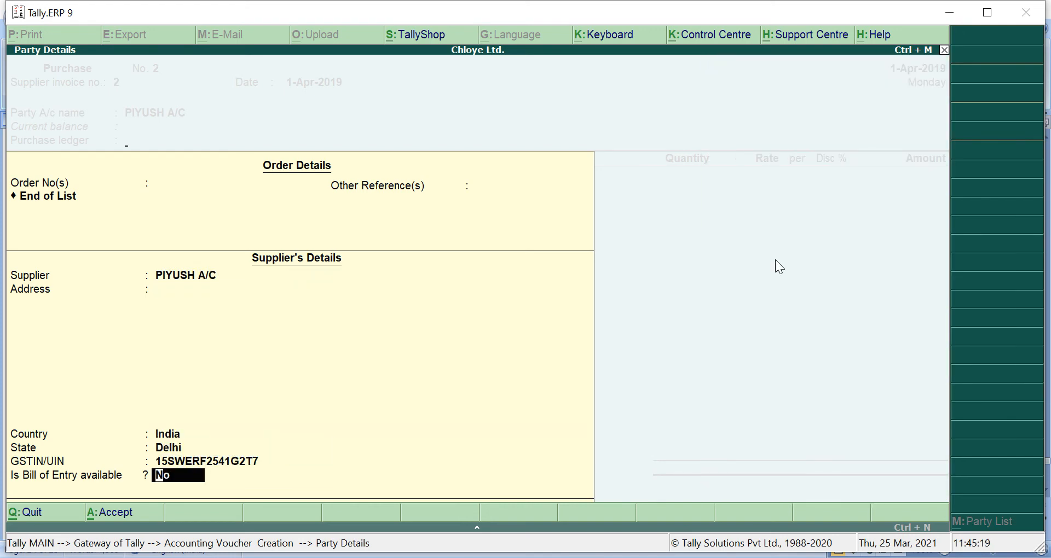
key(Return)
key(Return)
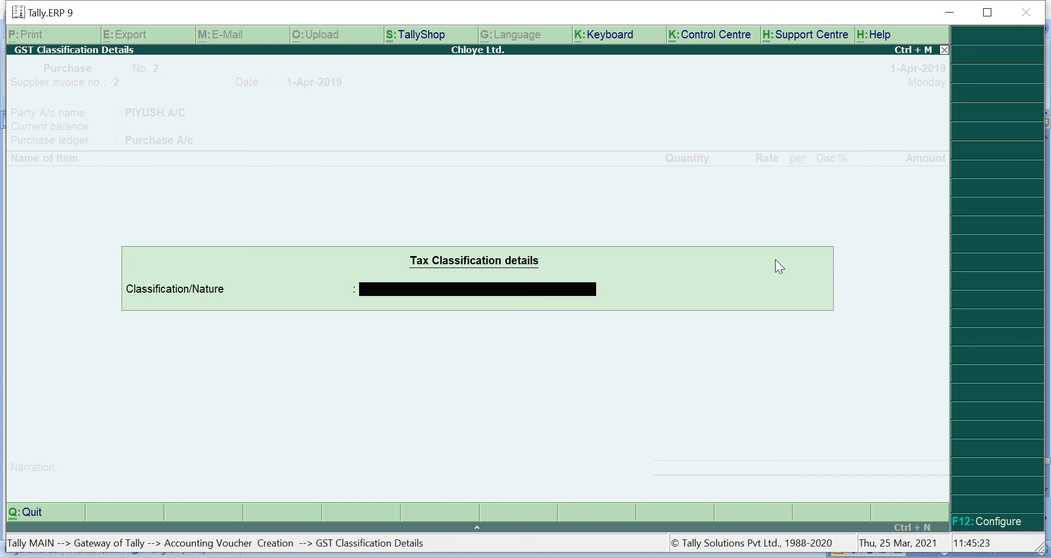
Set the tax classification of the purchase to Purchase From SEZ - Taxable.
text(P)
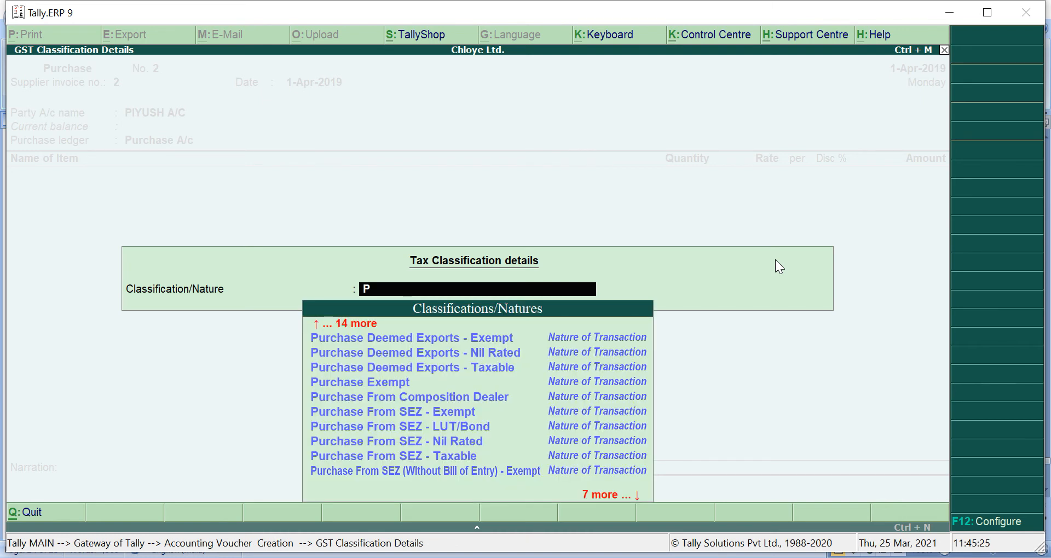
key(Down)
key(Down)
key(Down)
key(Down)
key(Down)
key(Down)
key(Down)
key(Down)
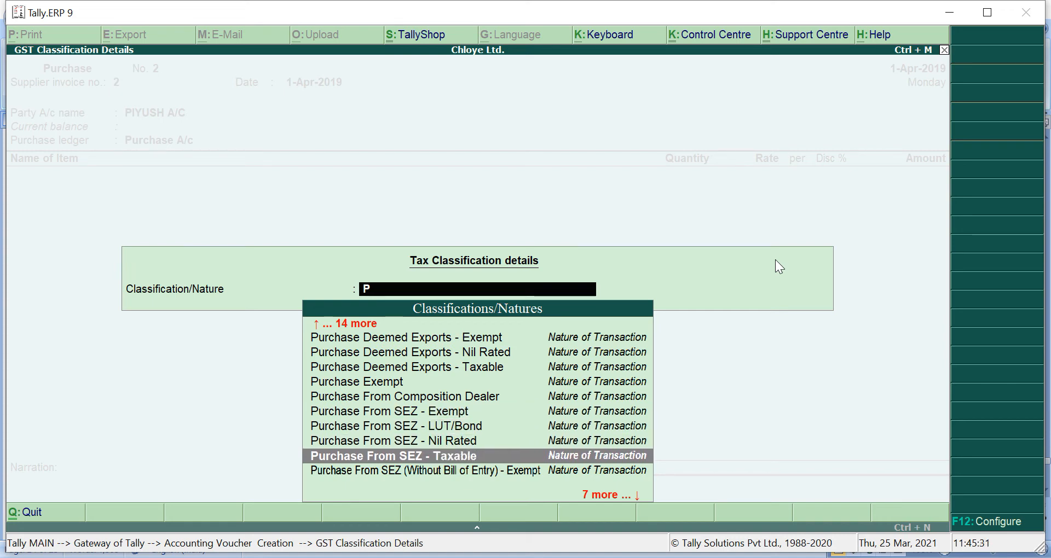
key(Return)
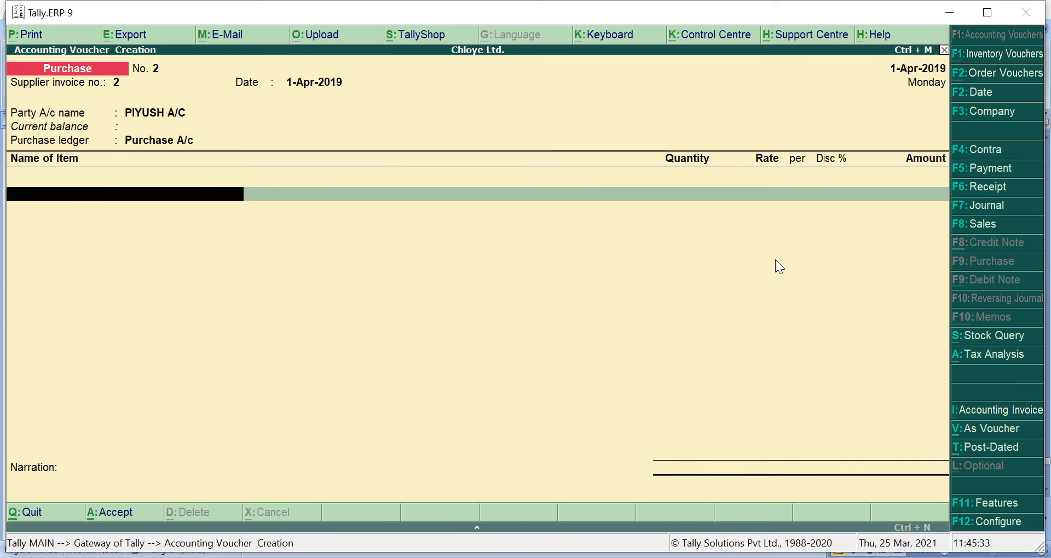
Add the KEY BOARD item from Main Location with a quantity of 10 pcs at a rate of 1,500.00.
text(K)
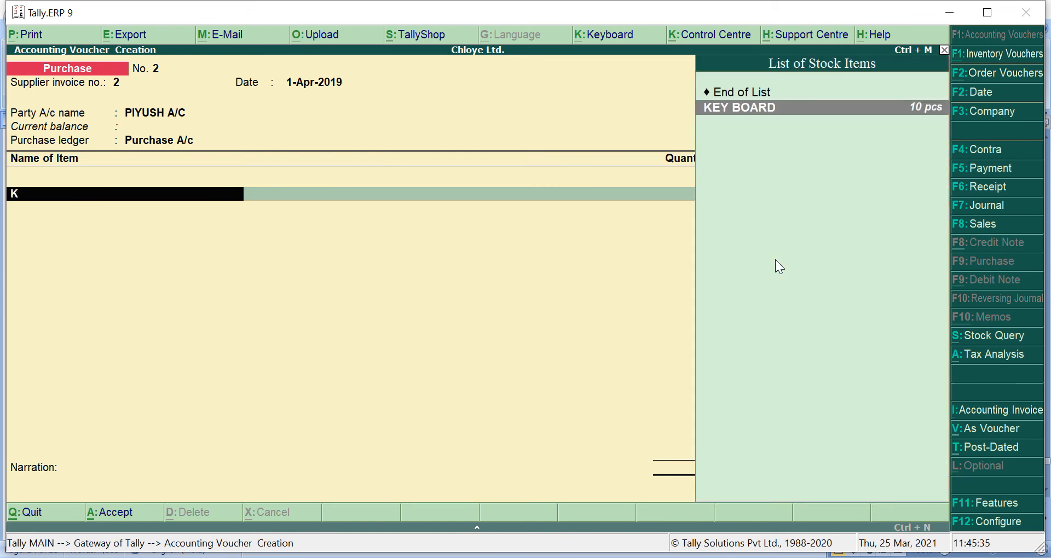
key(Return)
key(Down)
key(Return)
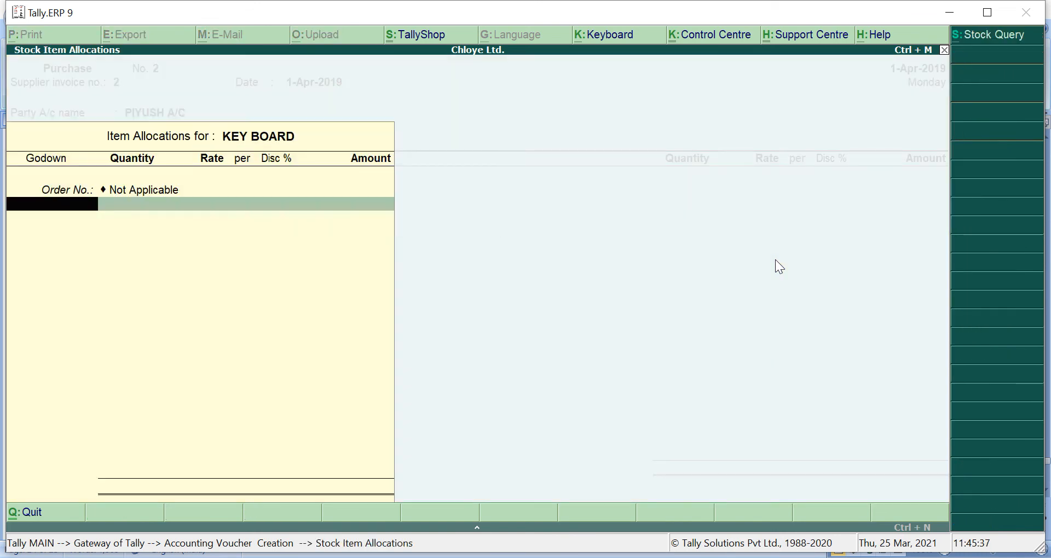
text(10)
key(Return)
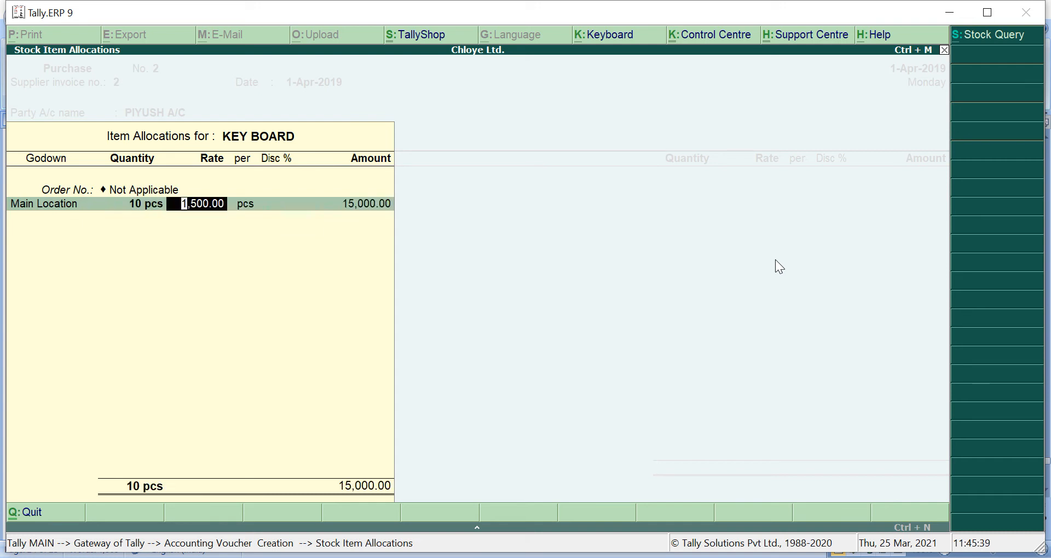
key(Return)
key(Return)
key(Return)
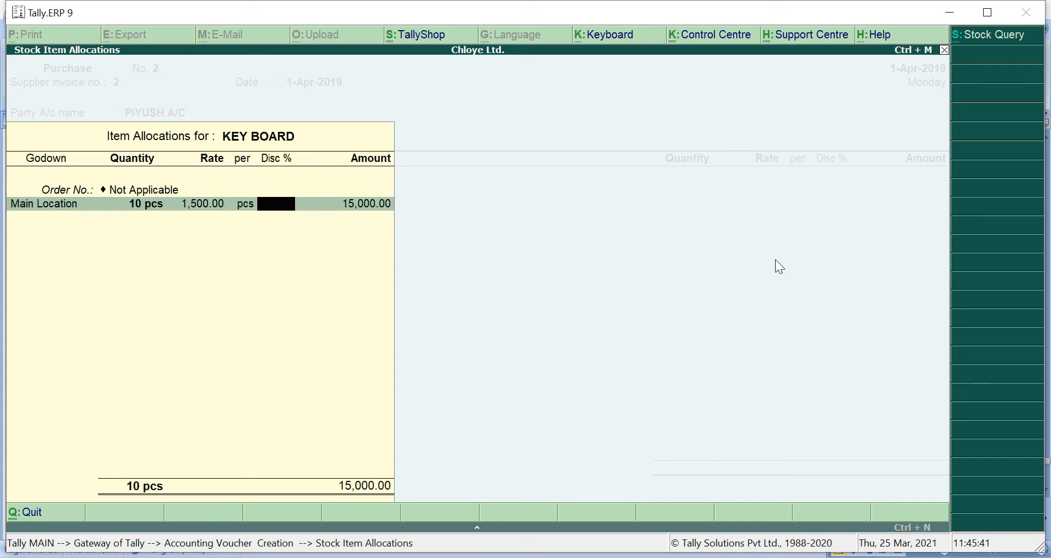
key(Return)
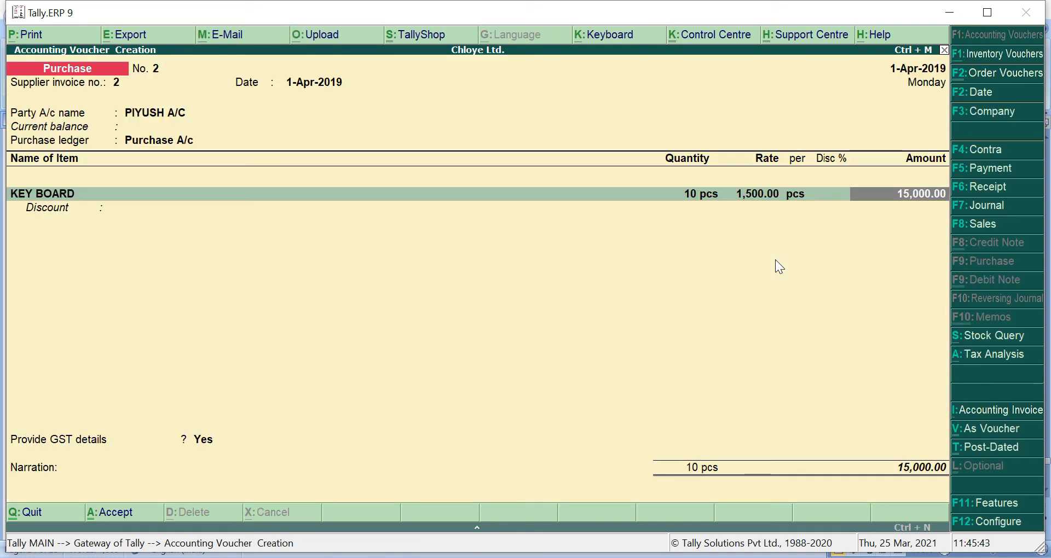
key(Return)
key(Return)
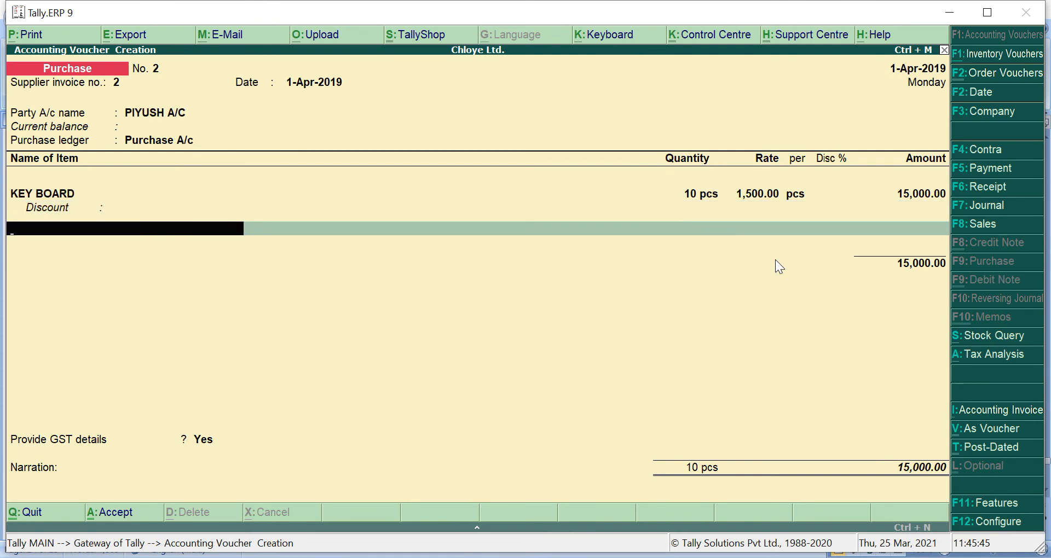
End the item list and add the IGST A/C ledger to purchase voucher no. 2.
key(Return)
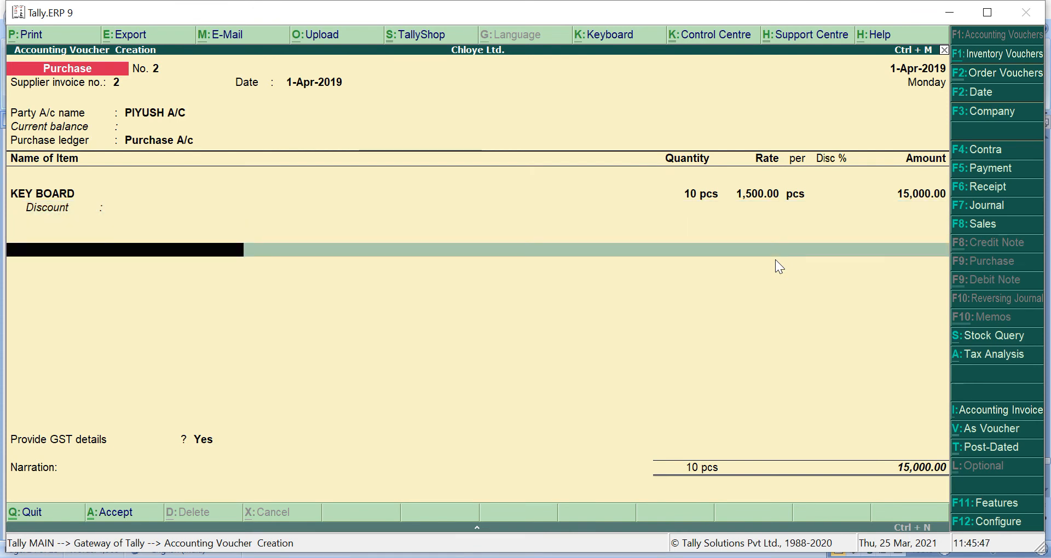
text(i)
key(Return)
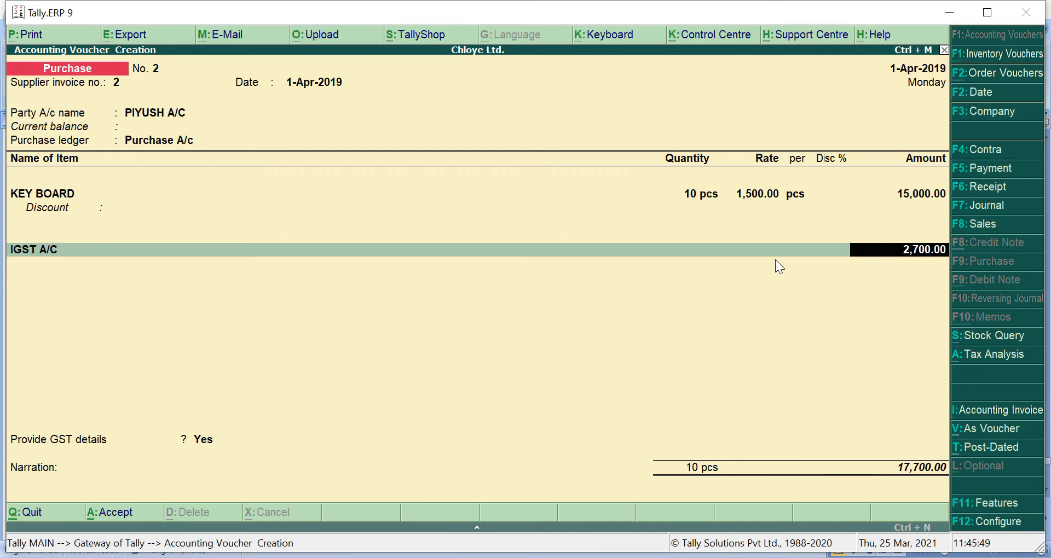
key(Return)
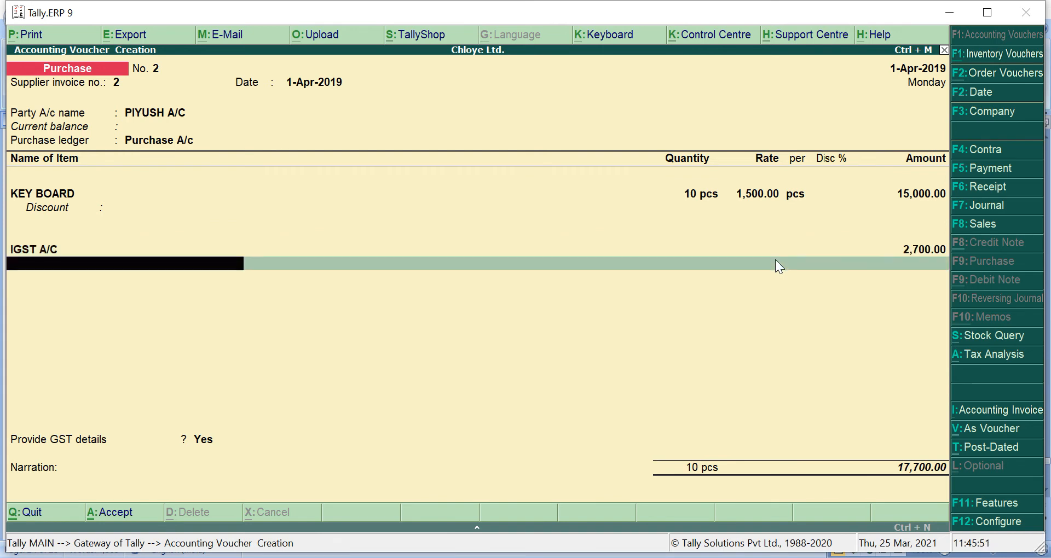
Finish the ledger entries of voucher no. 2 and answer Provide GST details with Yes to open its bill of entry details.
key(Return)
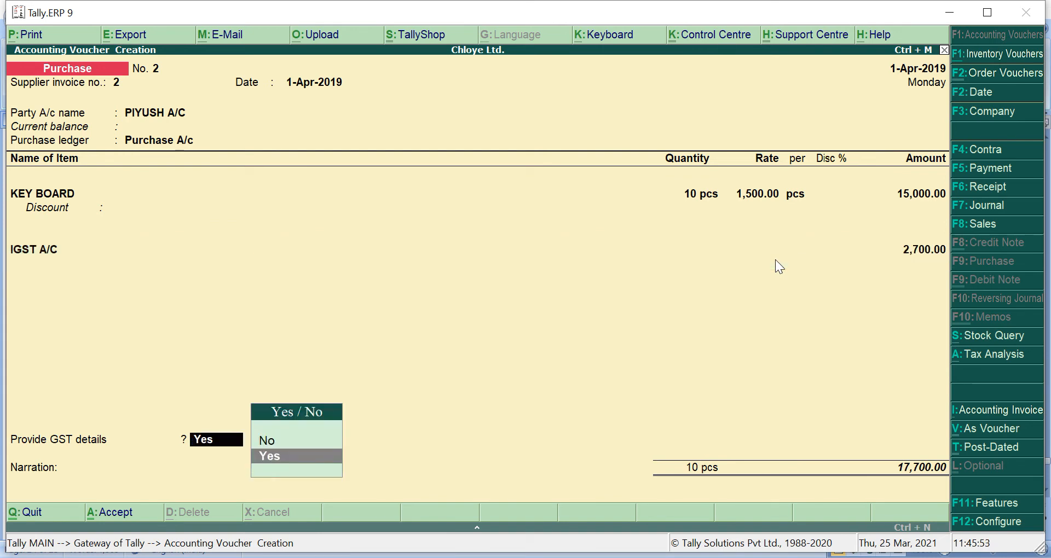
key(Up)
key(Down)
key(Return)
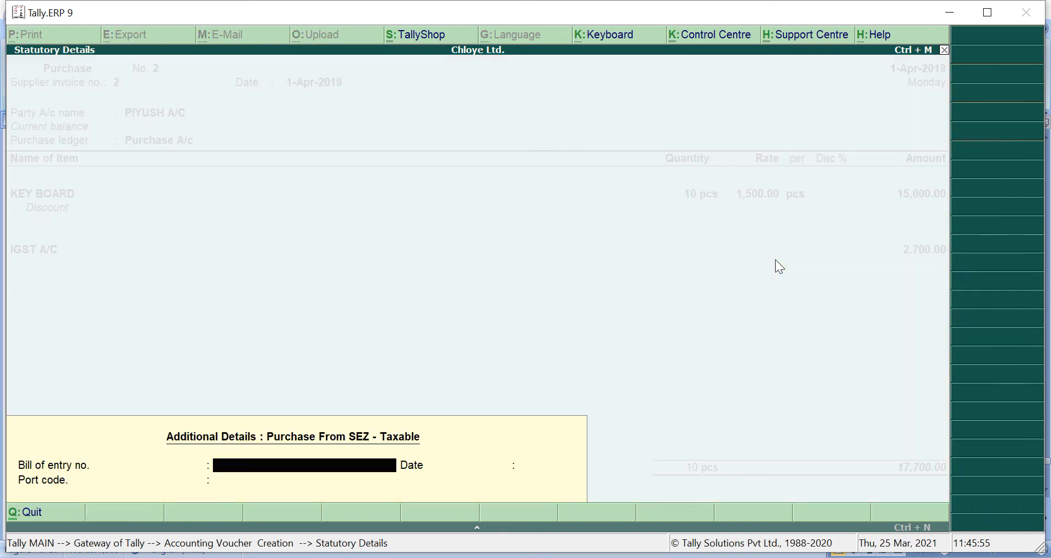
Enter bill of entry no. 2 dated 1-Apr-2019 with port code 1111 and accept purchase voucher no. 2 despite its modified tax details.
text(2)
key(Return)
text(1-4-19)
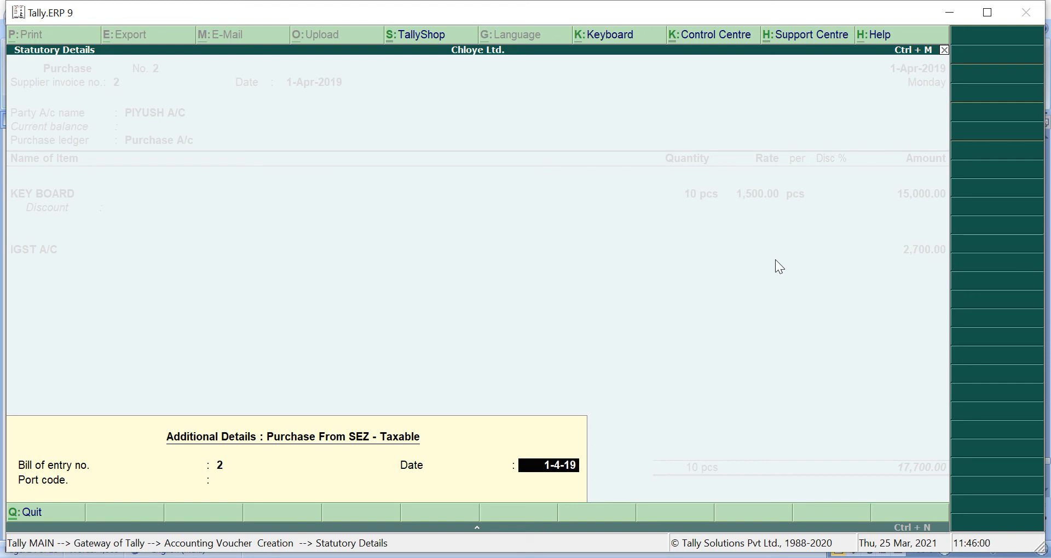
key(Return)
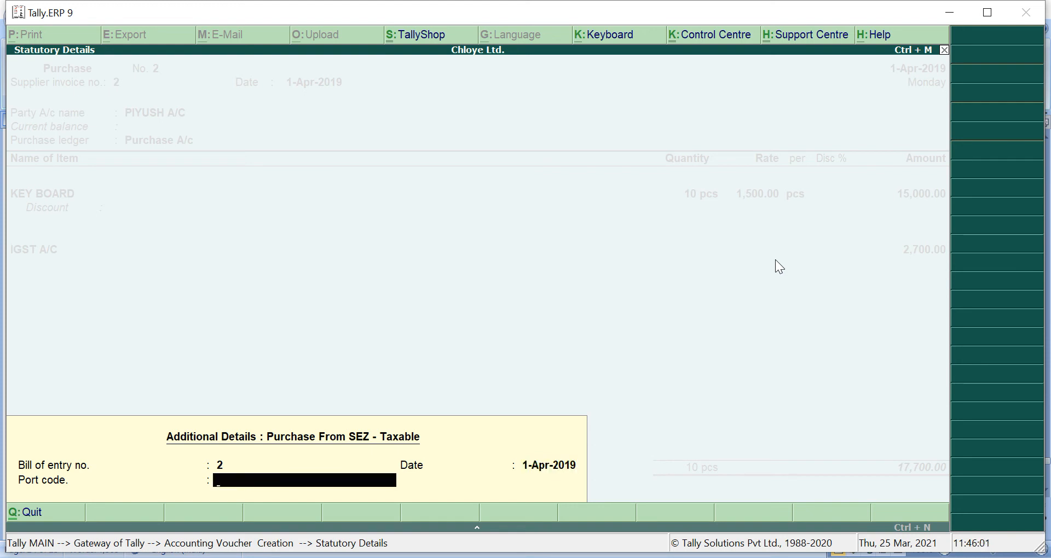
text(1111)
key(Return)
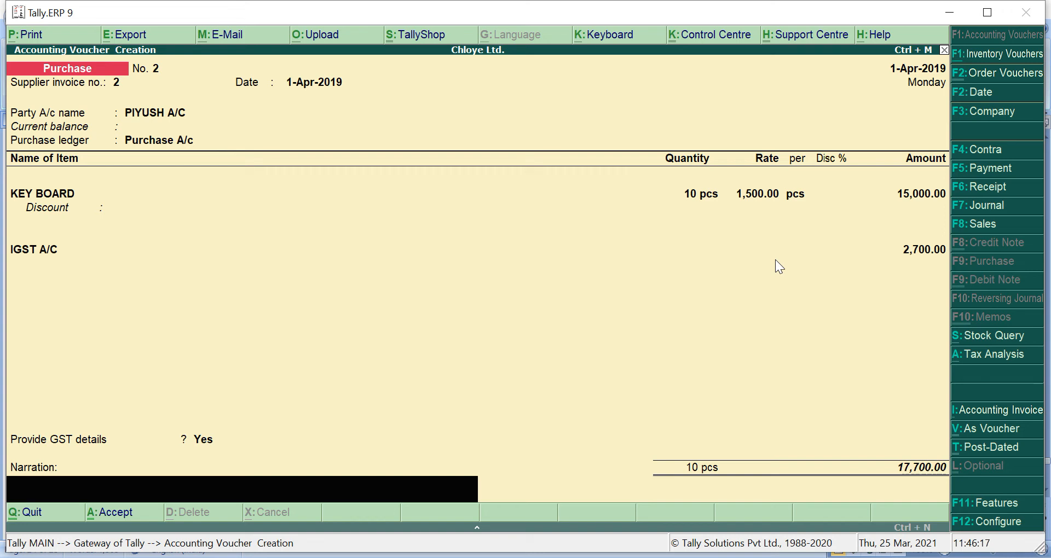
key(Return)
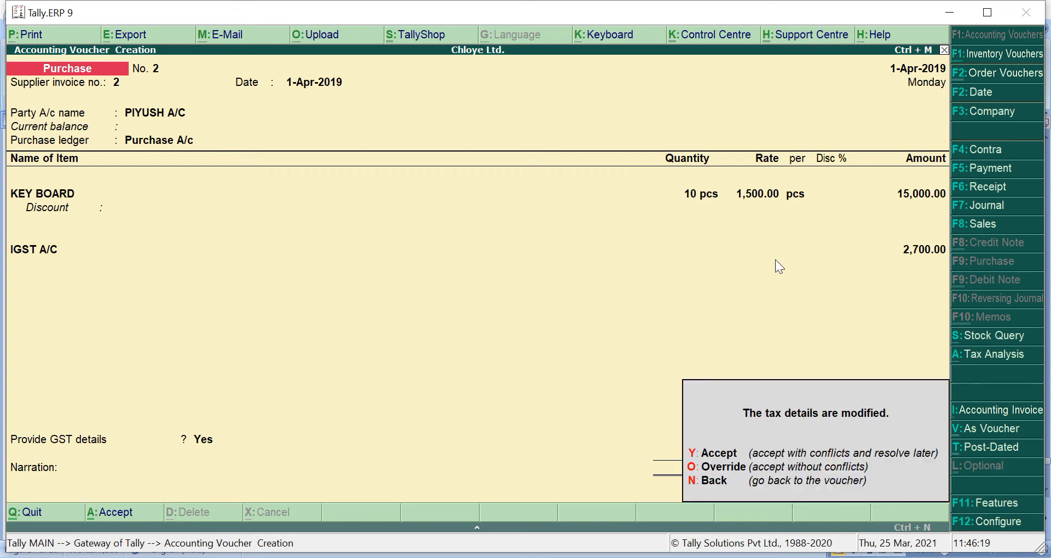
key(y)
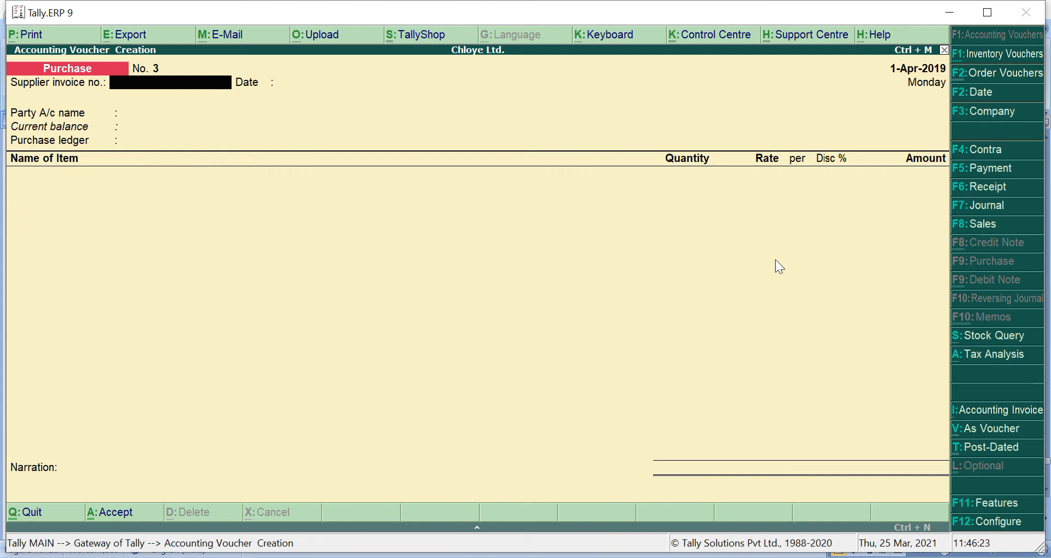
Enter supplier invoice no. 3 dated 1-Apr-2019 in purchase voucher no. 3.
text(3)
key(Return)
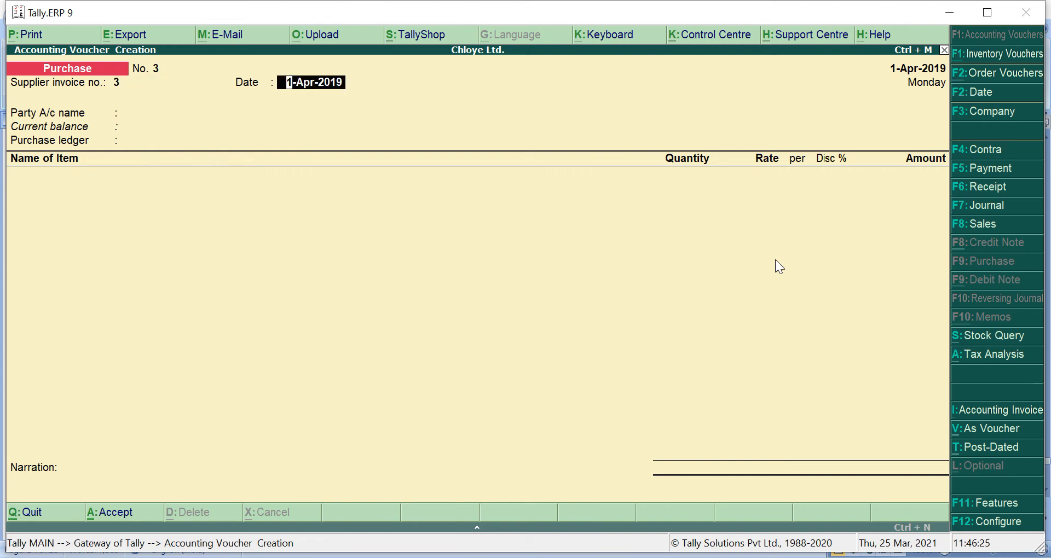
key(Return)
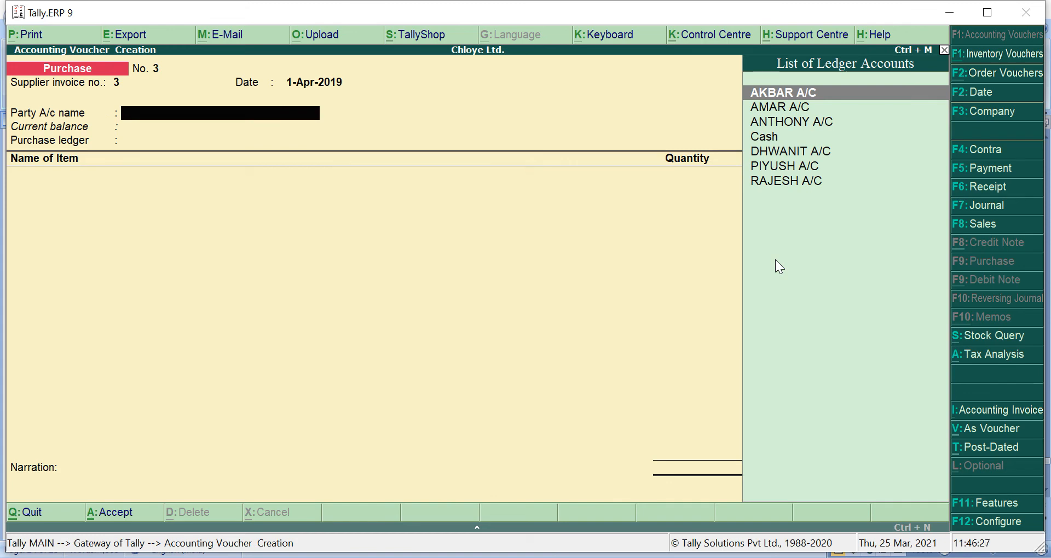
Set the party account of voucher no. 3 to the supplier listed directly after Cash and accept the order and supplier details.
key(Down)
key(Down)
key(Down)
key(Down)
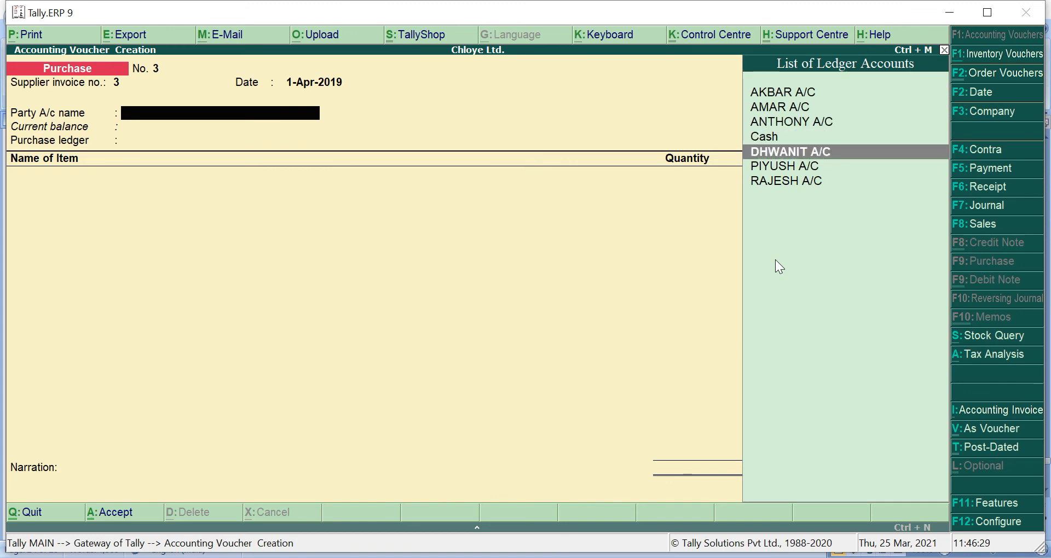
key(Return)
key(Return)
key(Return)
key(Return)
key(Return)
key(Return)
key(Return)
key(Return)
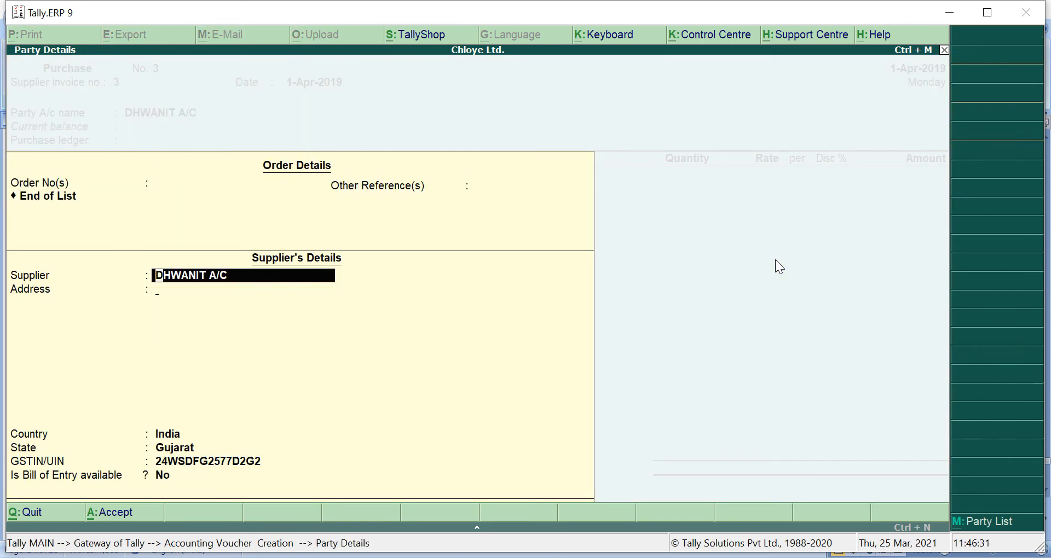
key(Return)
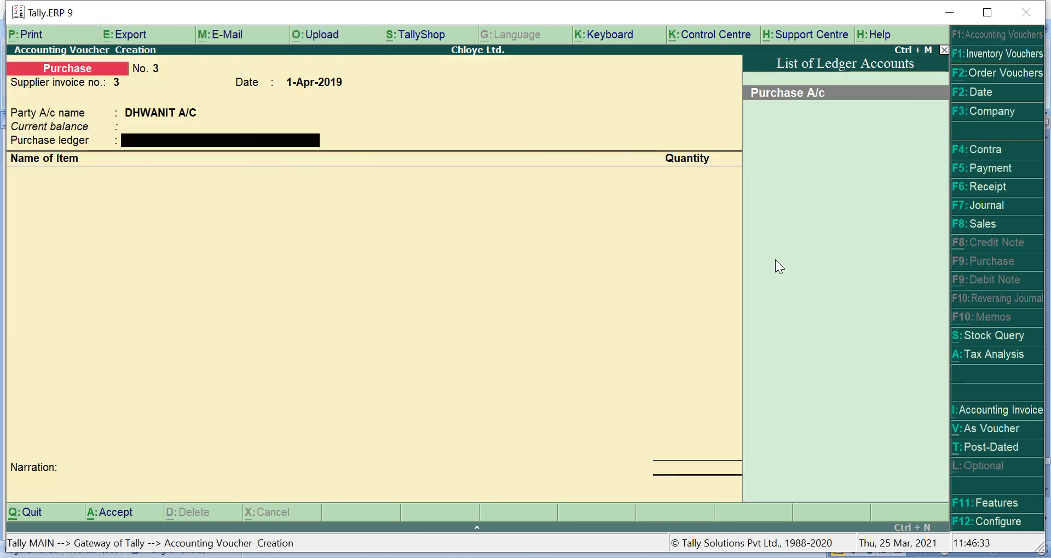
Choose Purchase A/c as purchase ledger, check the supplier's remarks in the Word exercise, and set the tax classification to Purchase From SEZ - Exempt.
key(Return)
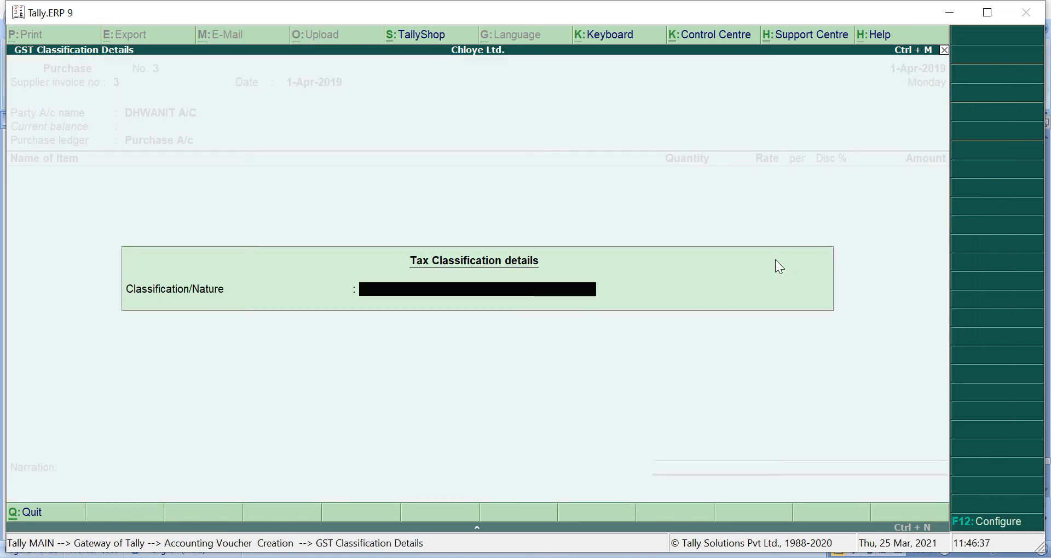
key(alt+Tab)
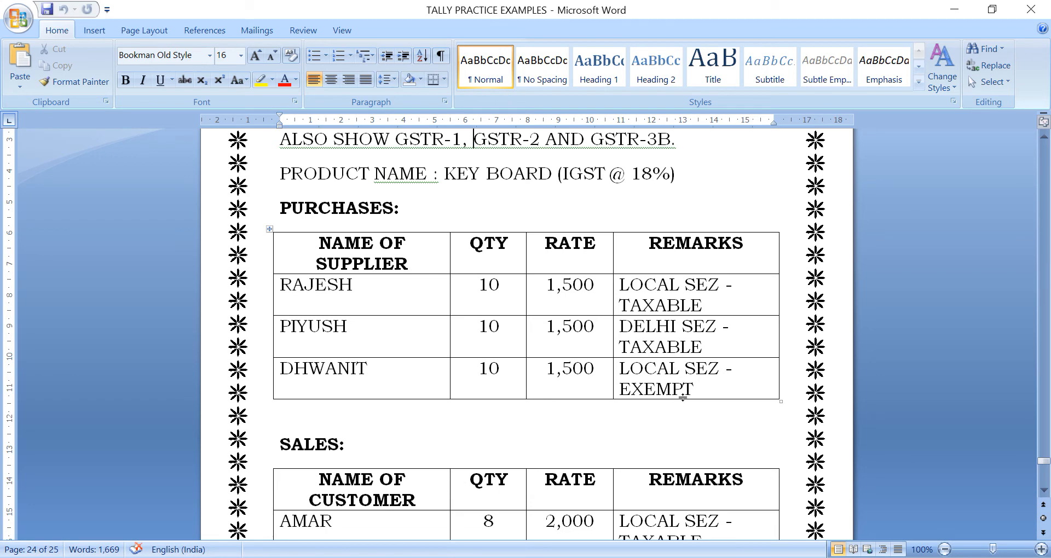
key(alt+Tab)
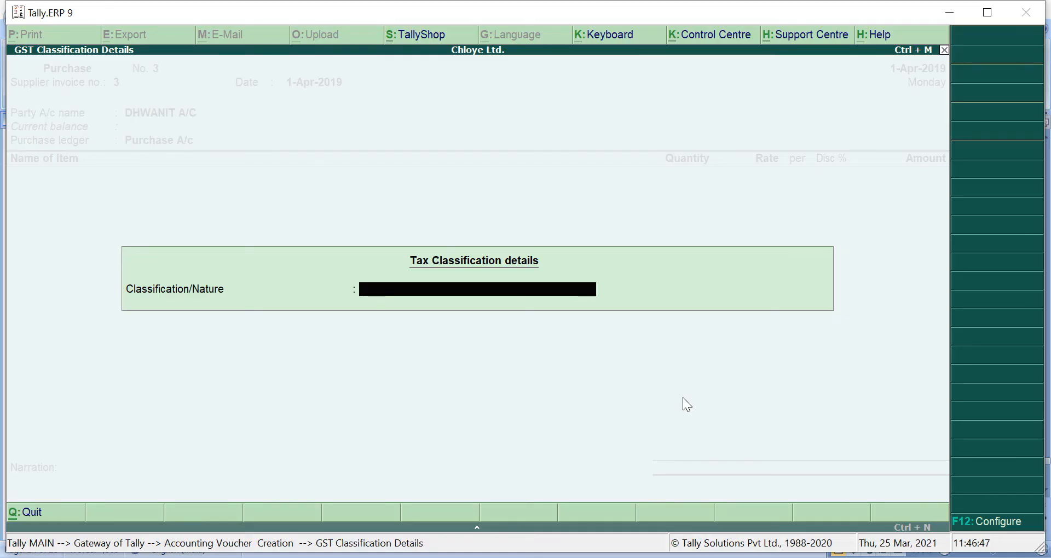
text(P)
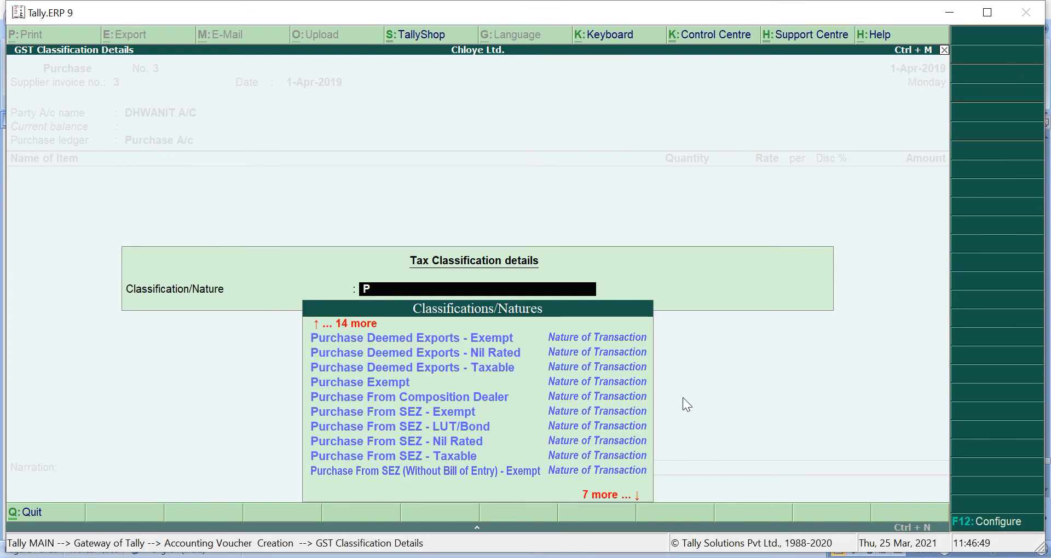
key(Down)
key(Down)
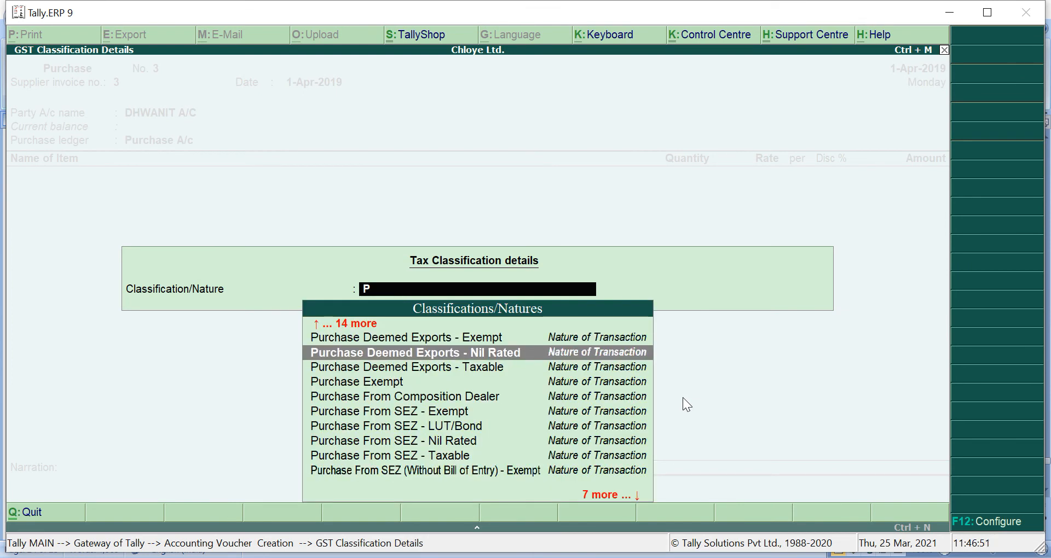
key(Down)
key(Down)
key(Down)
key(Down)
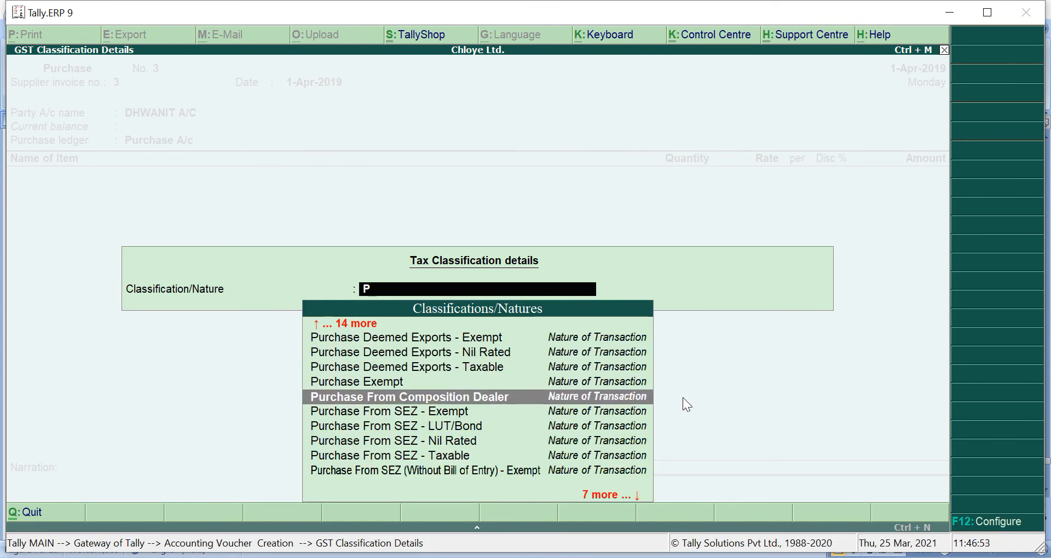
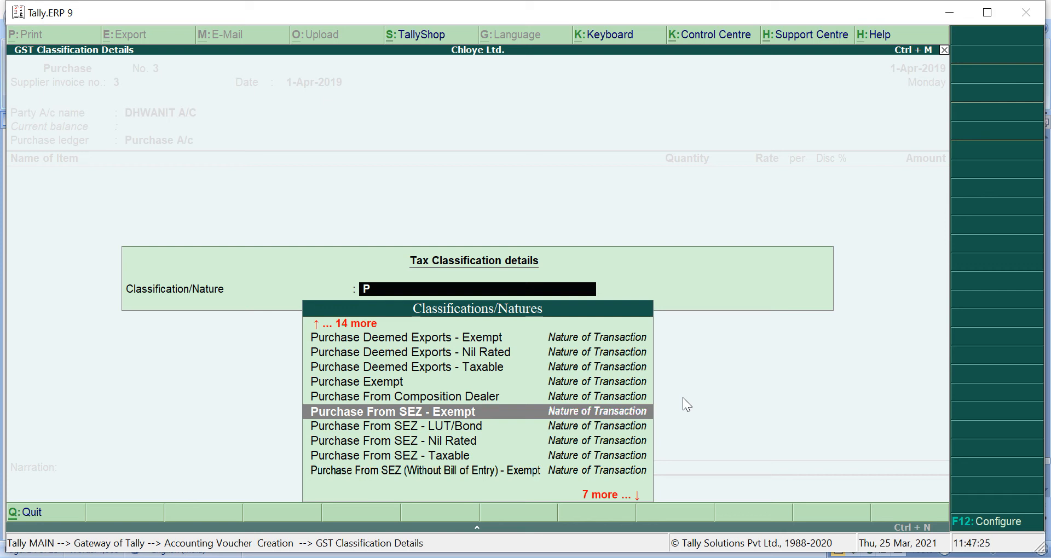
key(Return)
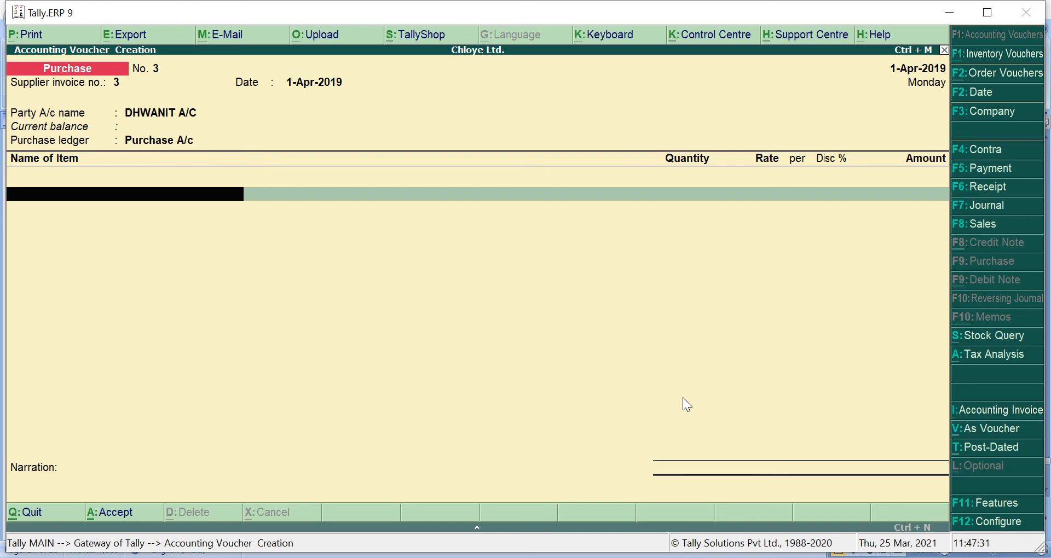
Add the KEY BOARD item with a quantity of 10 pcs at a rate of 1,500.00, leave the discount empty, and end the item list.
text(K)
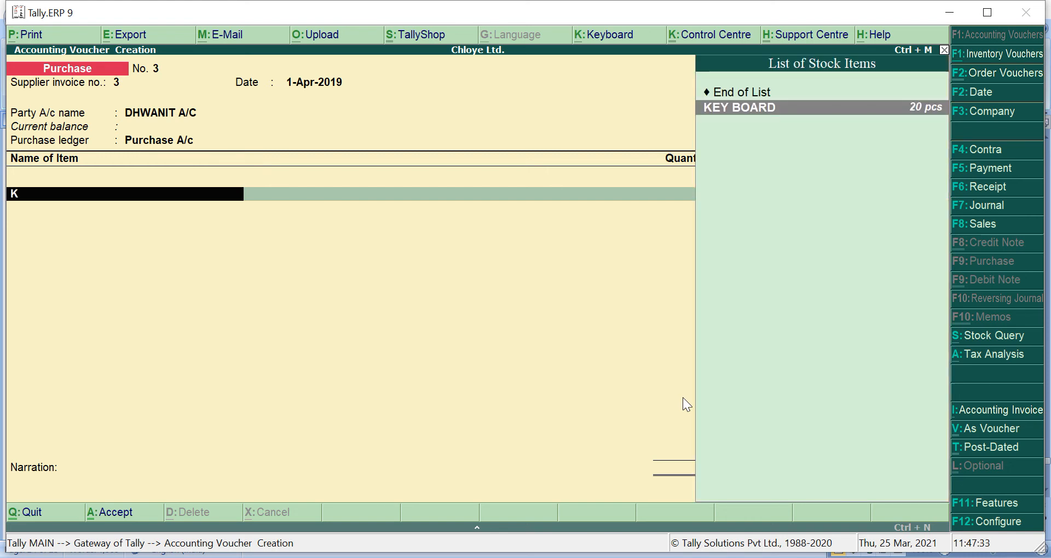
key(Return)
key(Down)
key(Return)
key(Return)
text(10)
key(Return)
key(Return)
key(Return)
key(Return)
key(Return)
key(Return)
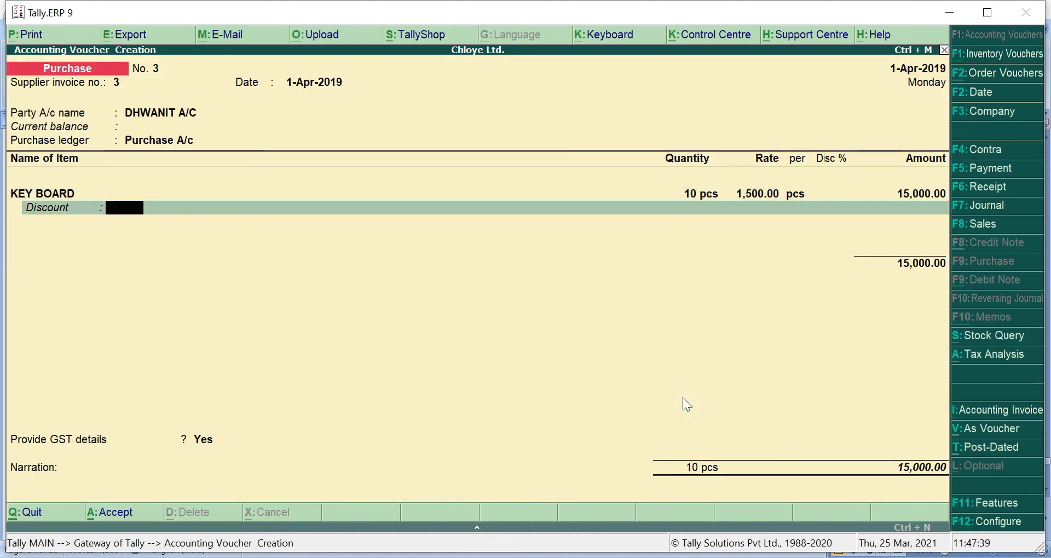
key(Return)
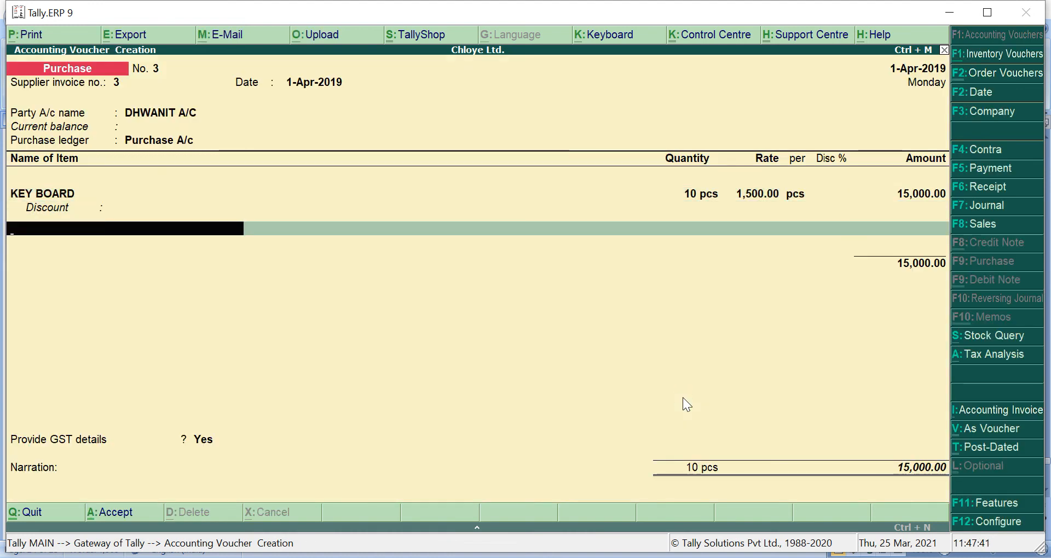
key(Return)
Try adding the IGST A/C ledger to voucher no. 3 and examine the detailed tax analysis of the exempt purchase.
text(I)
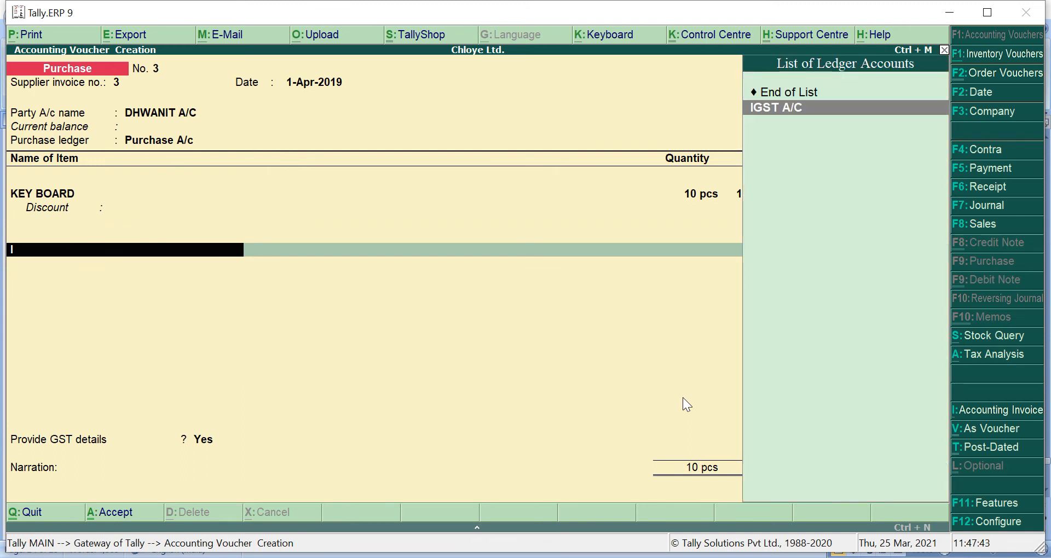
key(Return)
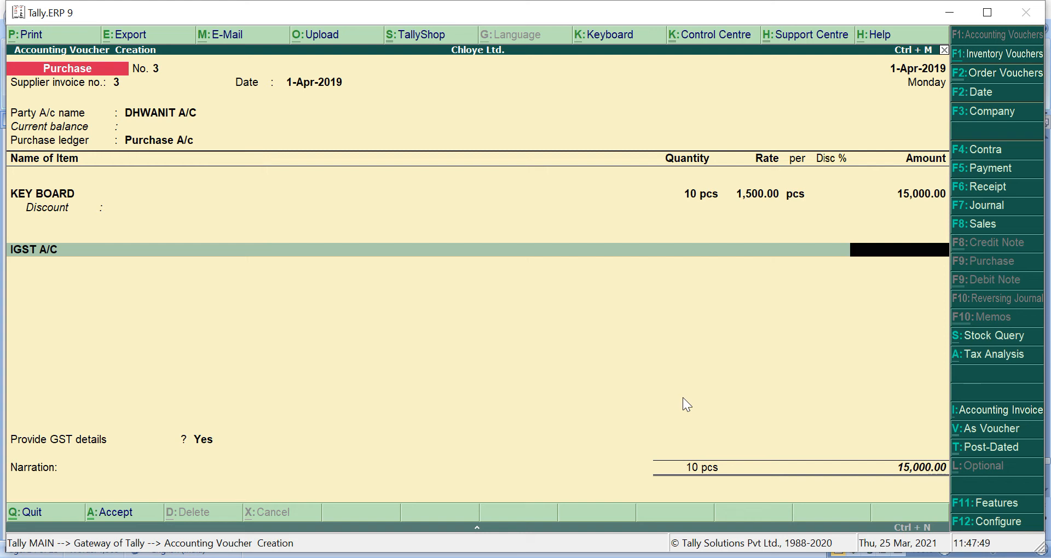
click(980, 356)
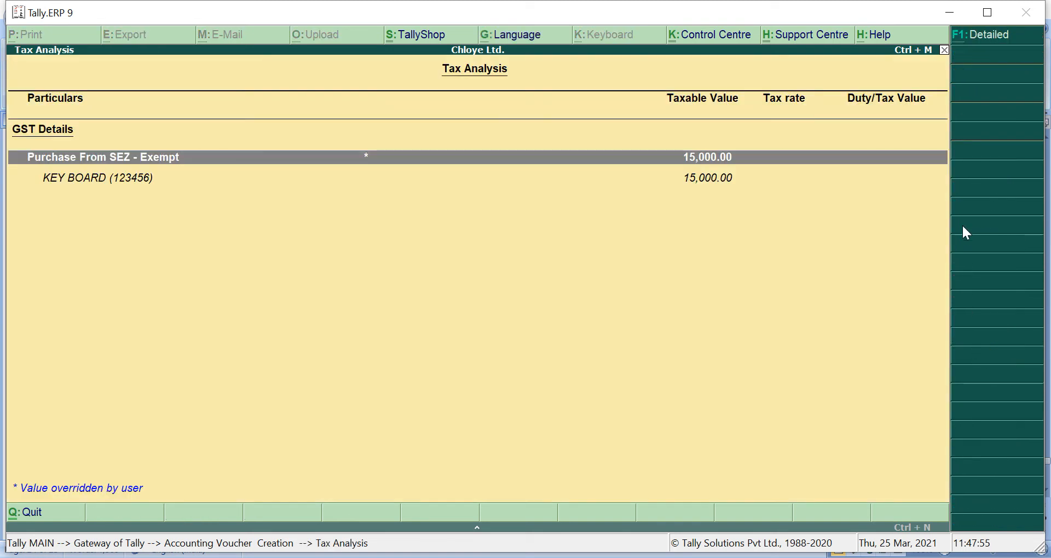
click(991, 38)
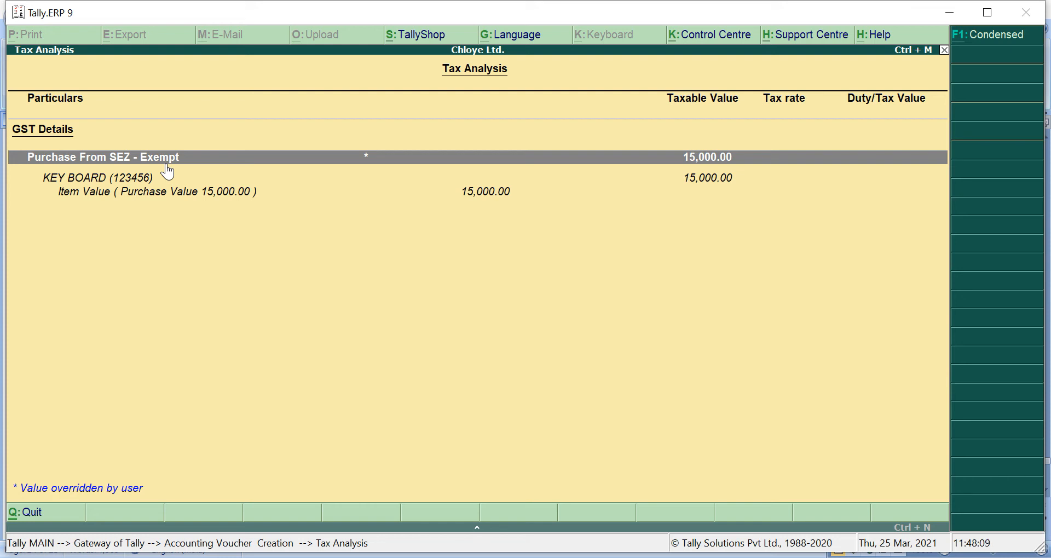
key(Escape)
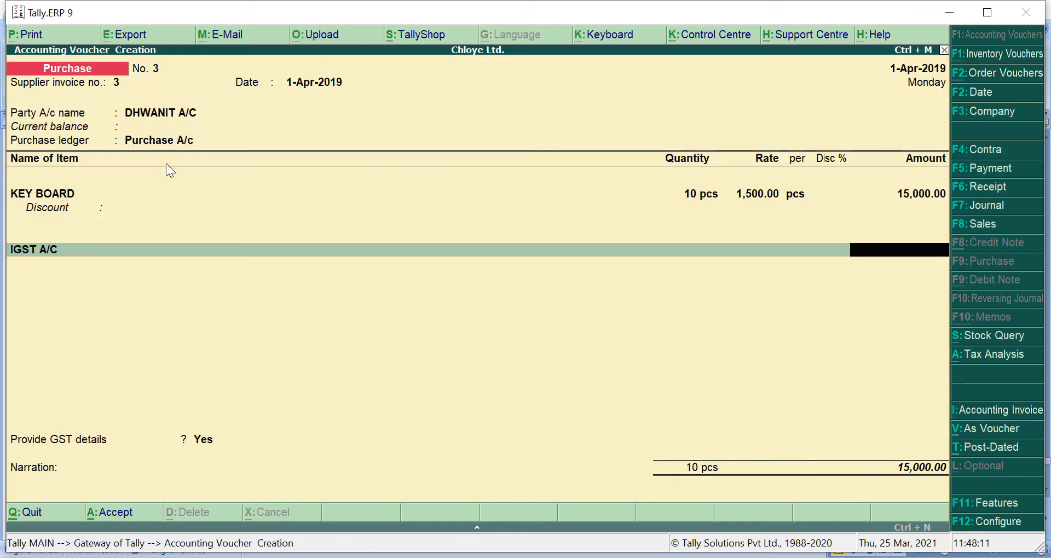
Replace the IGST A/C ledger with End of List and answer Provide GST details with Yes.
key(BackSpace)
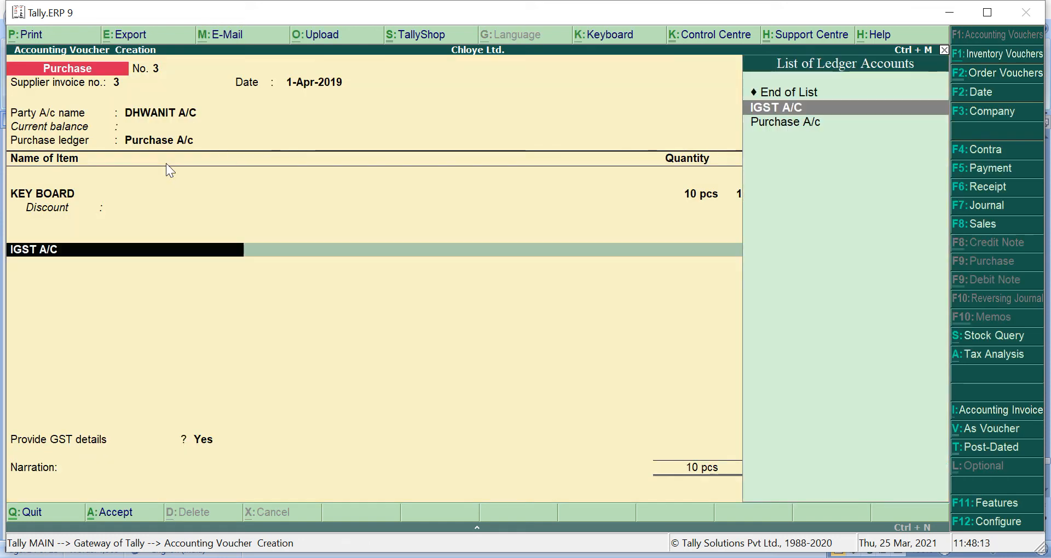
key(Return)
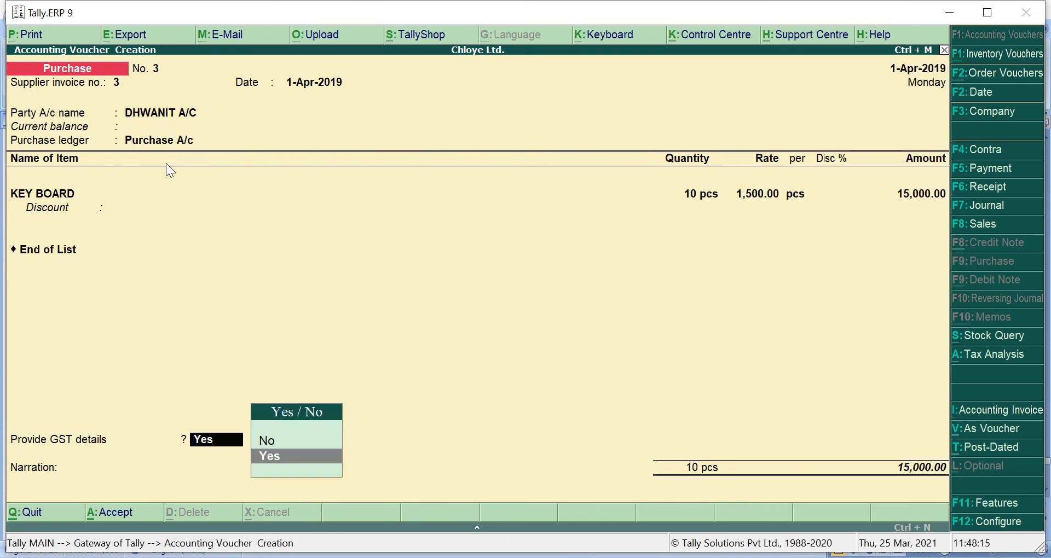
key(Return)
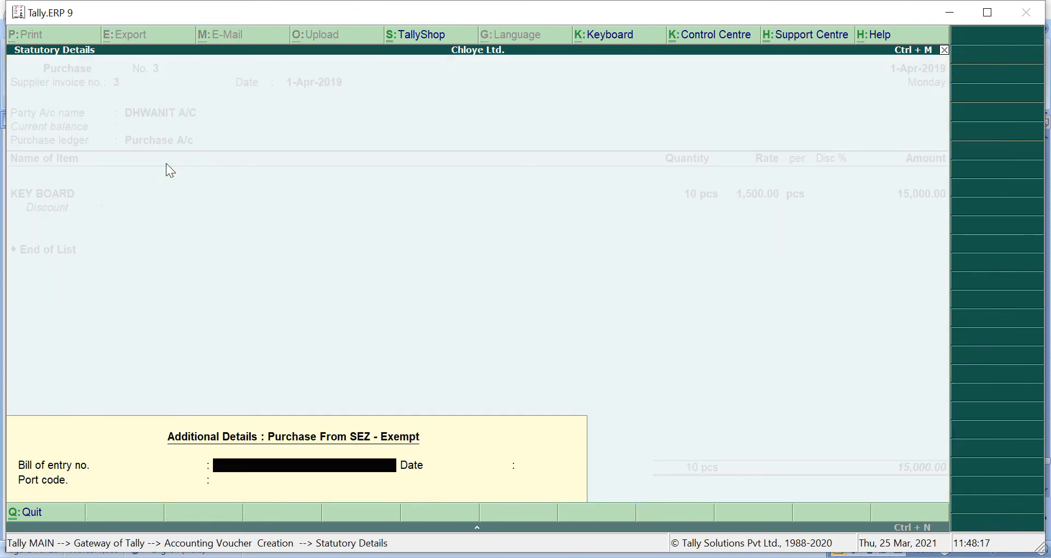
Enter bill of entry no. 3 dated 1-Apr-2019 with port code 5556 and accept purchase voucher no. 3 despite its modified tax details.
text(3)
key(Return)
text(1)
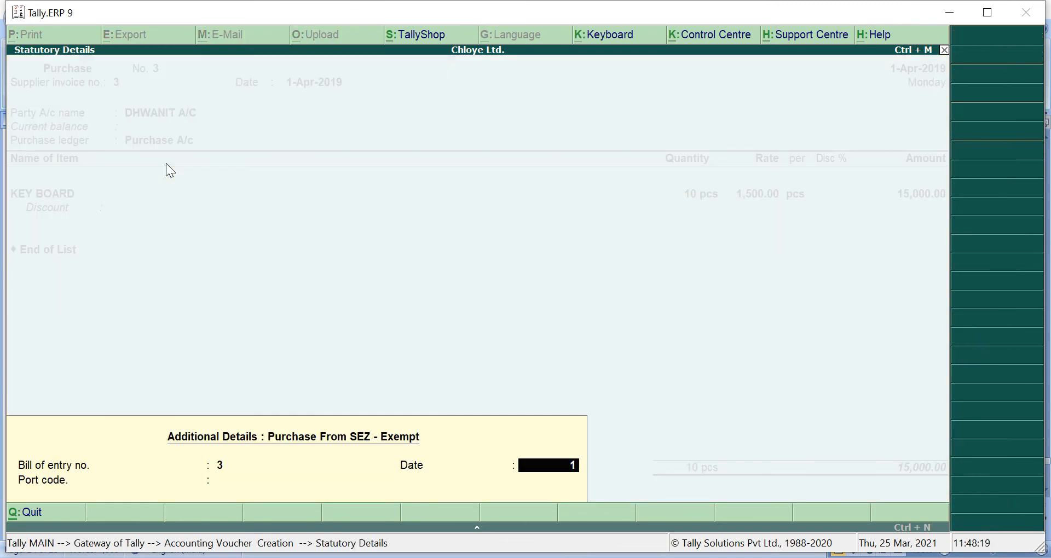
text(-4-19)
key(Return)
text(5556)
key(Return)
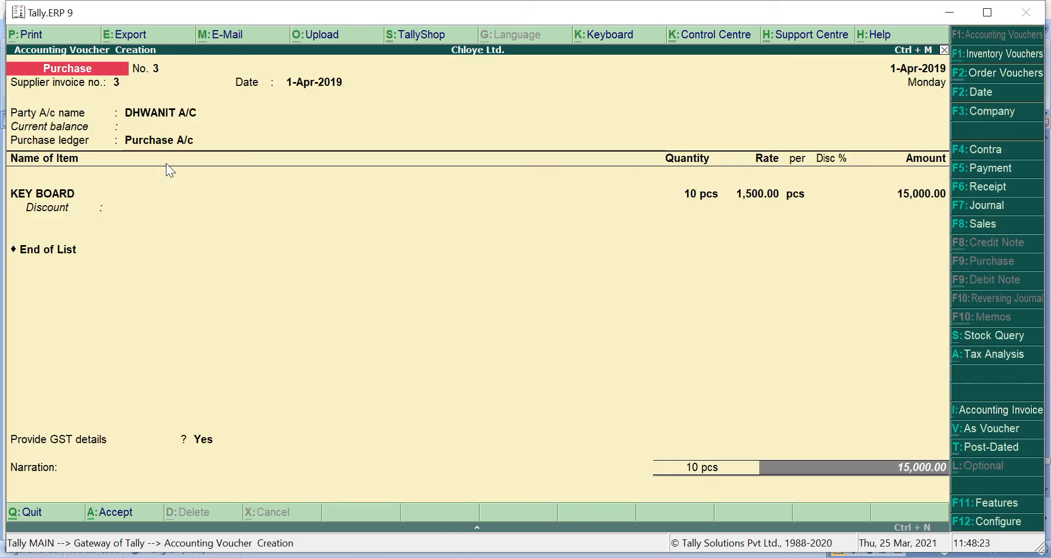
key(Return)
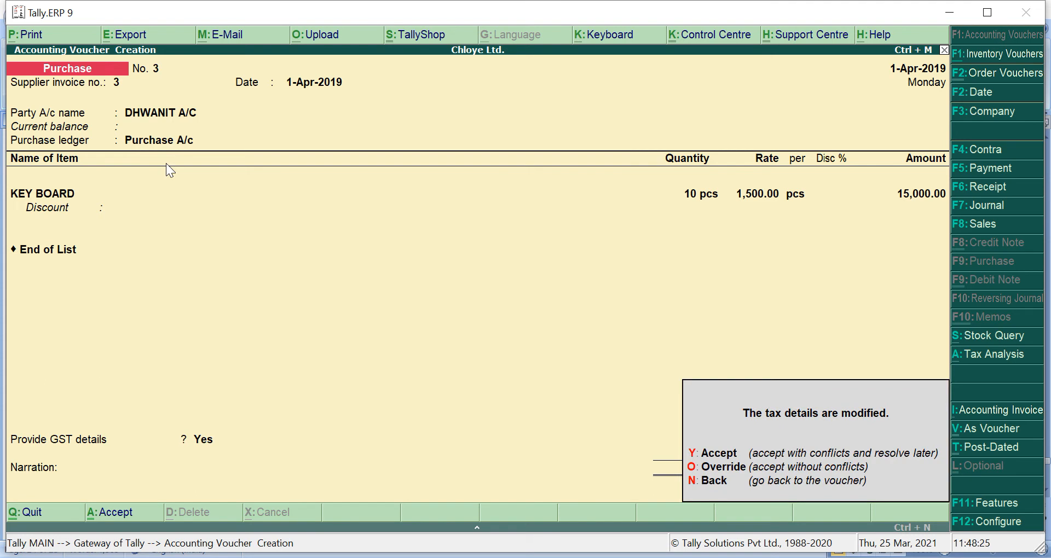
key(y)
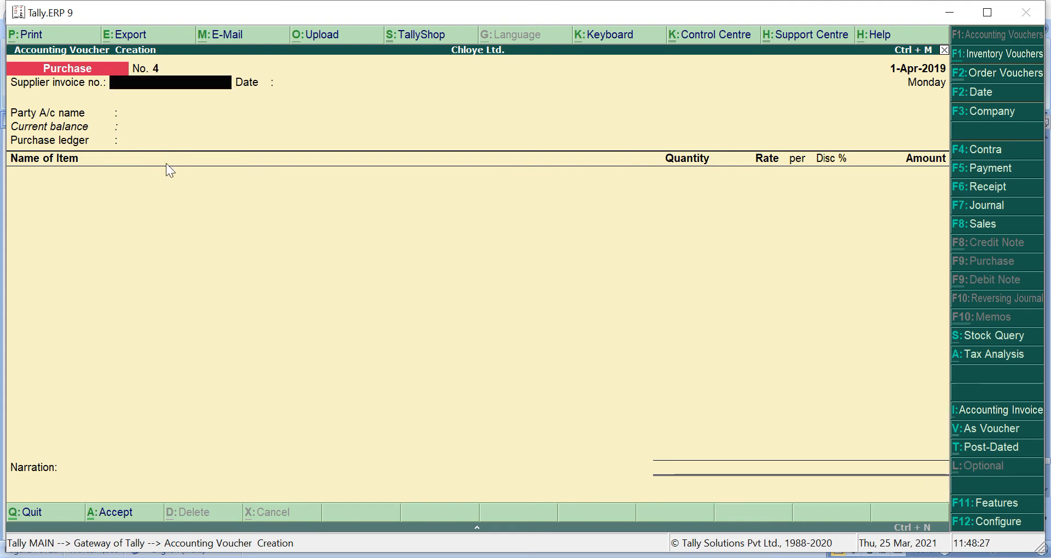
Leave voucher entry and open the GSTR-2 report from the statutory GST reports.
key(Escape)
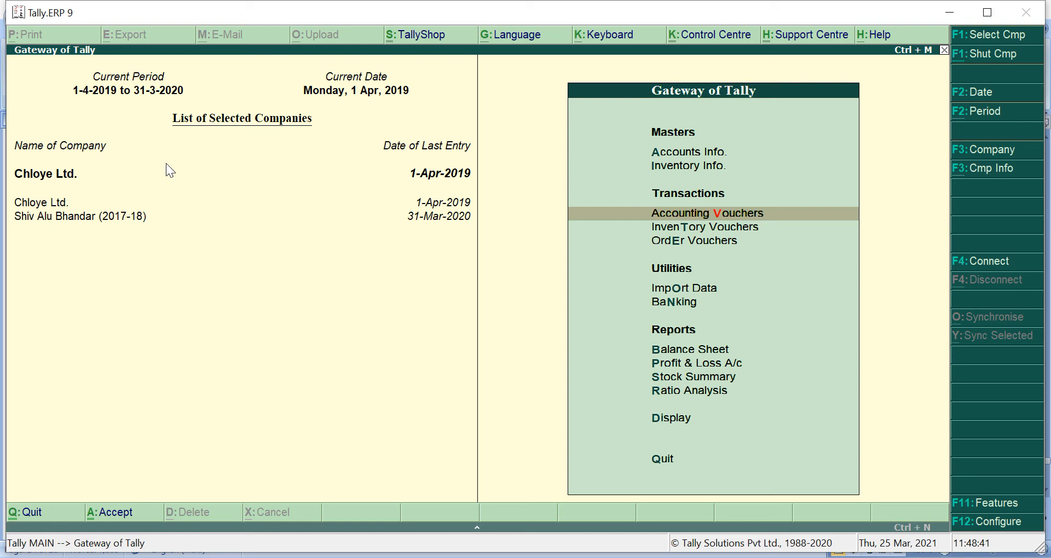
key(d)
key(o)
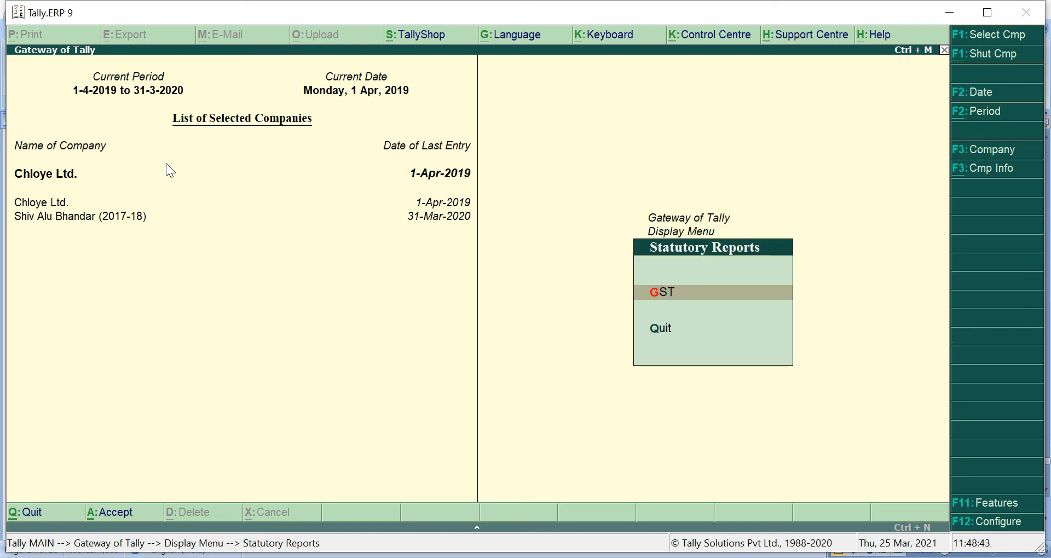
key(g)
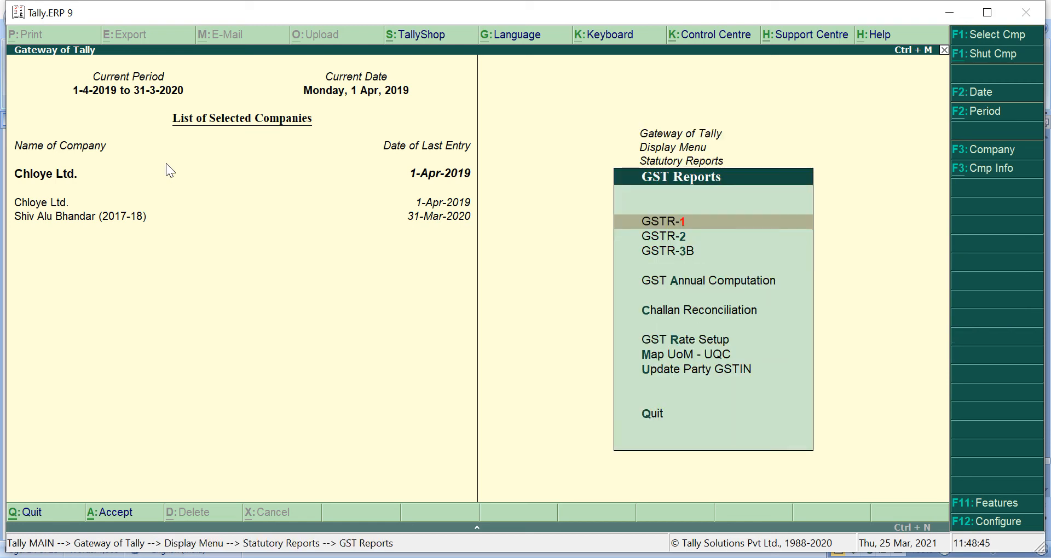
key(Down)
key(Return)
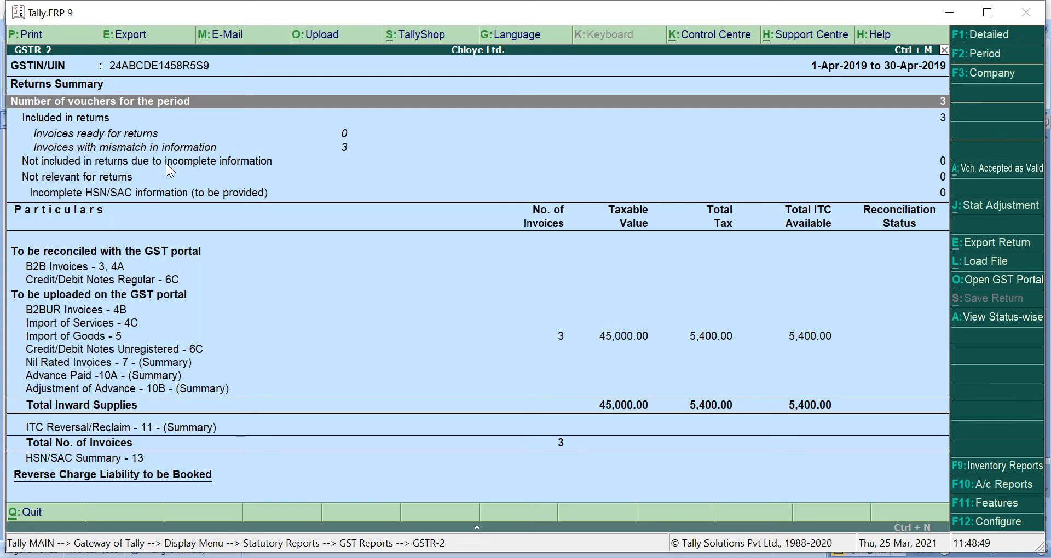
Examine the GSTR-2 summary and the voucher register of Import of Goods - 5, checking the bill of entry and tax details.
key(Down)
key(Down)
key(Down)
key(Down)
key(Down)
key(Down)
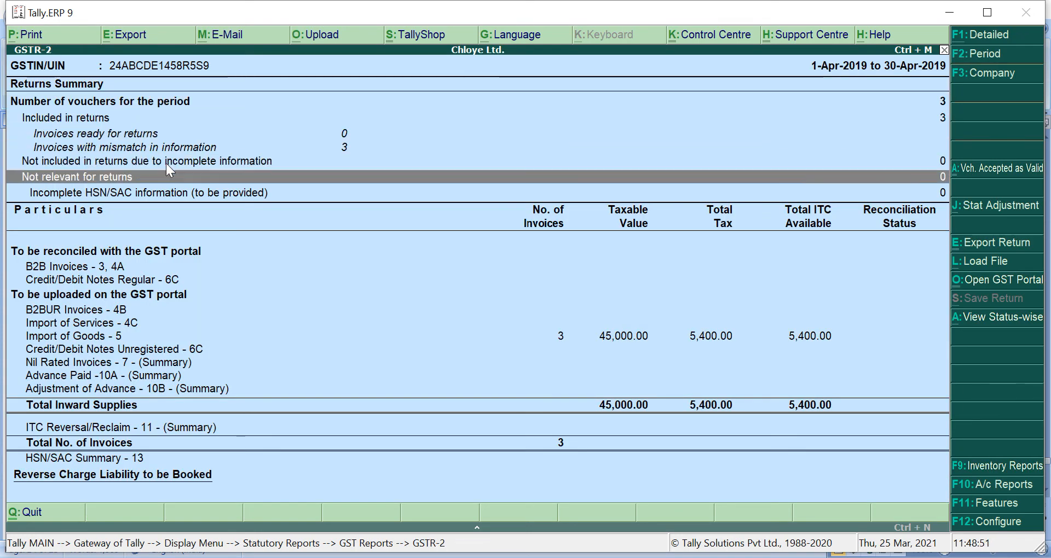
key(Down)
key(Down)
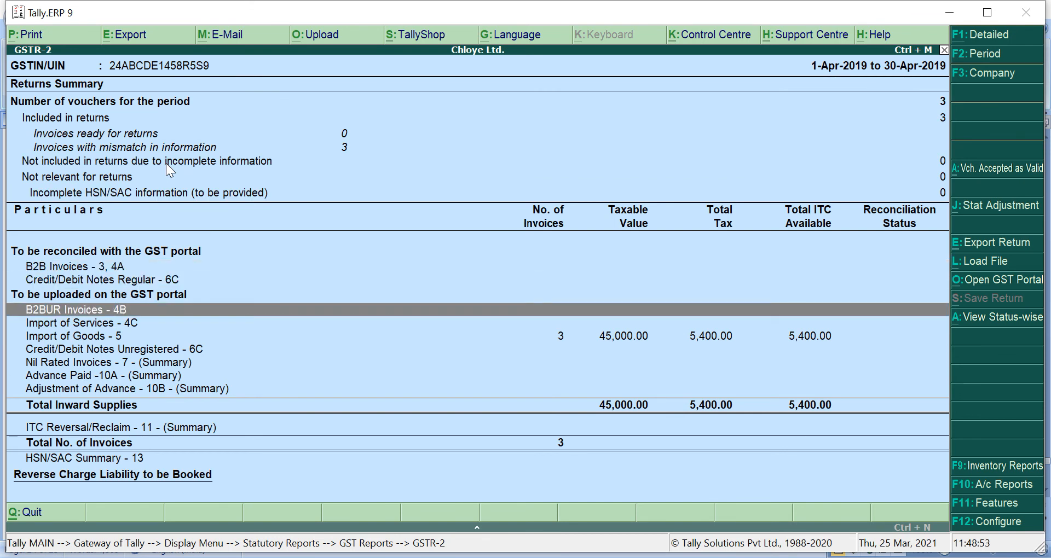
key(Down)
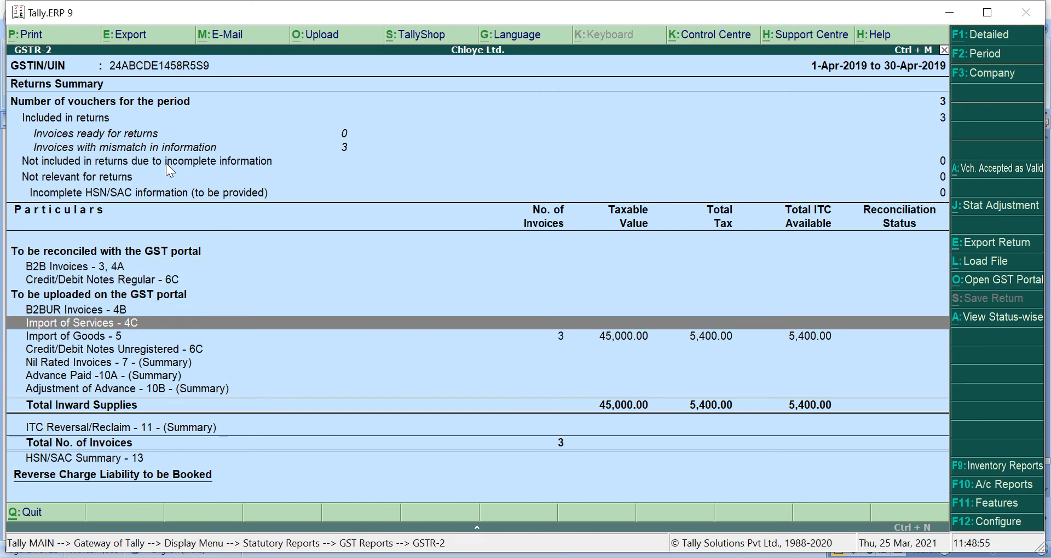
key(Down)
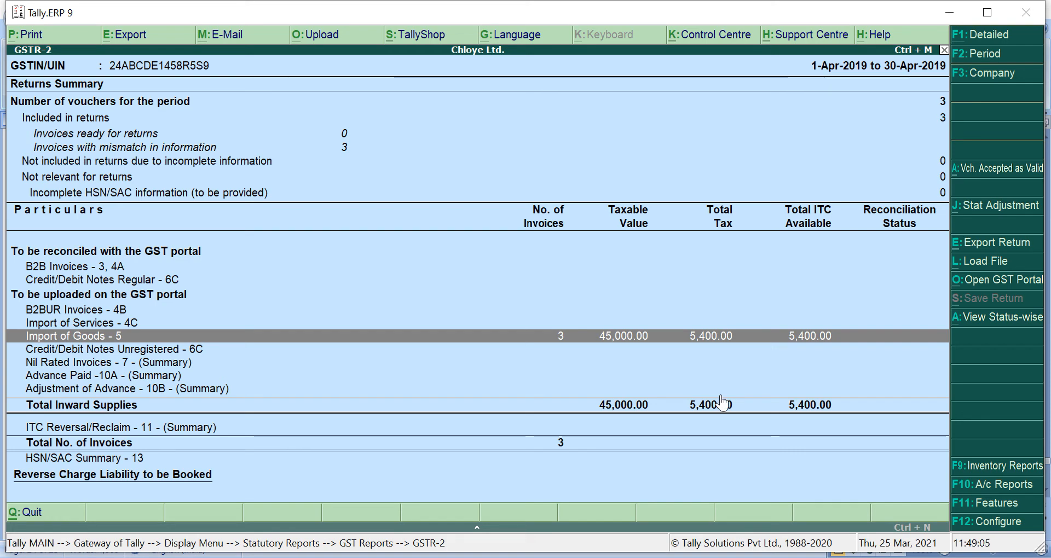
key(Return)
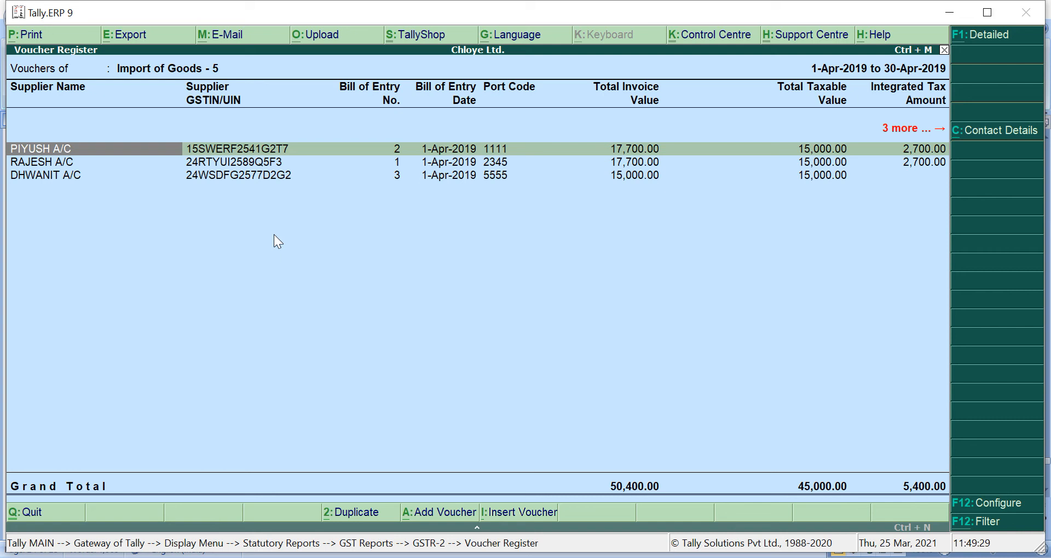
key(Down)
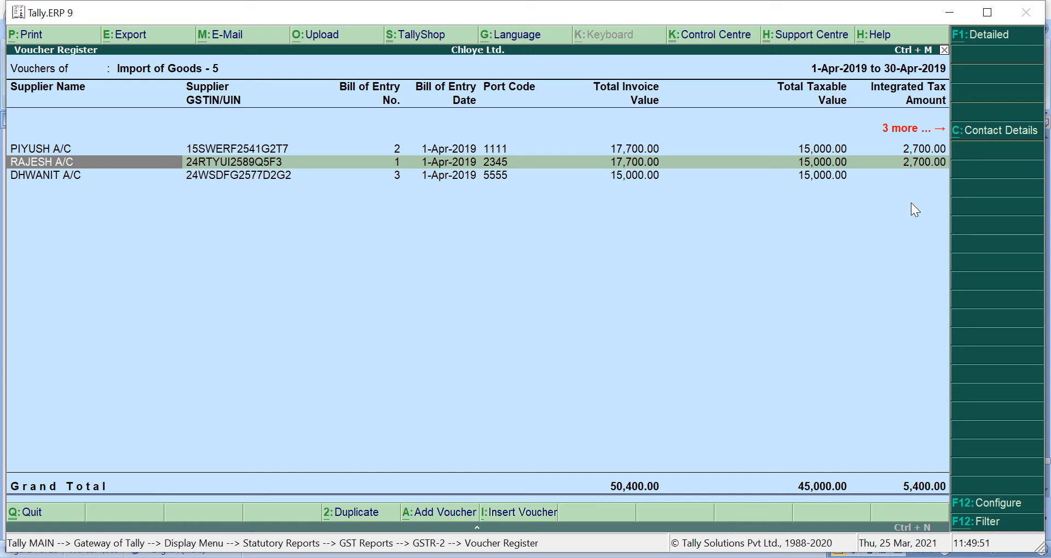
Leave the GST reports and start a sales voucher with reference no. 1.
key(Escape)
key(Escape)
key(Escape)
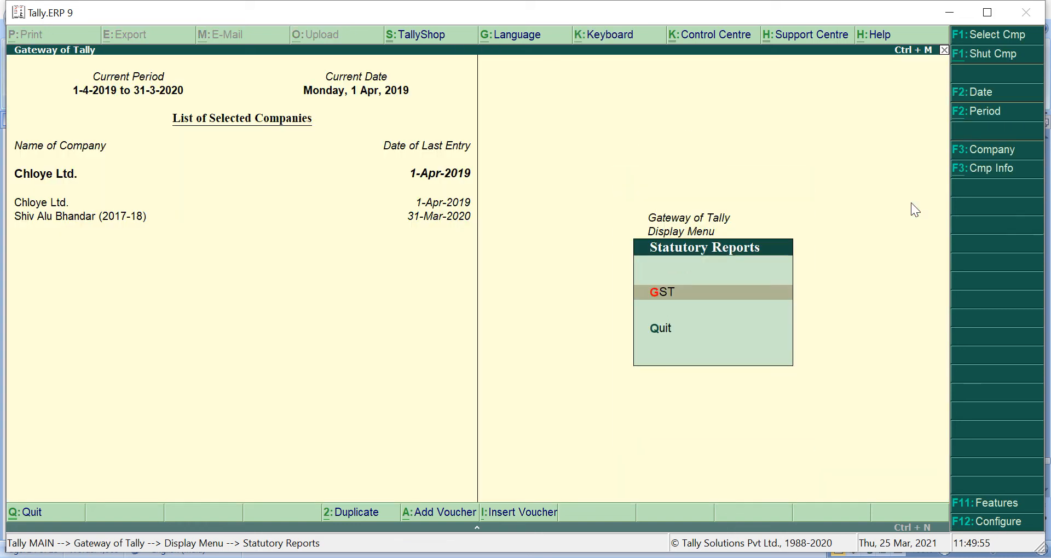
key(Escape)
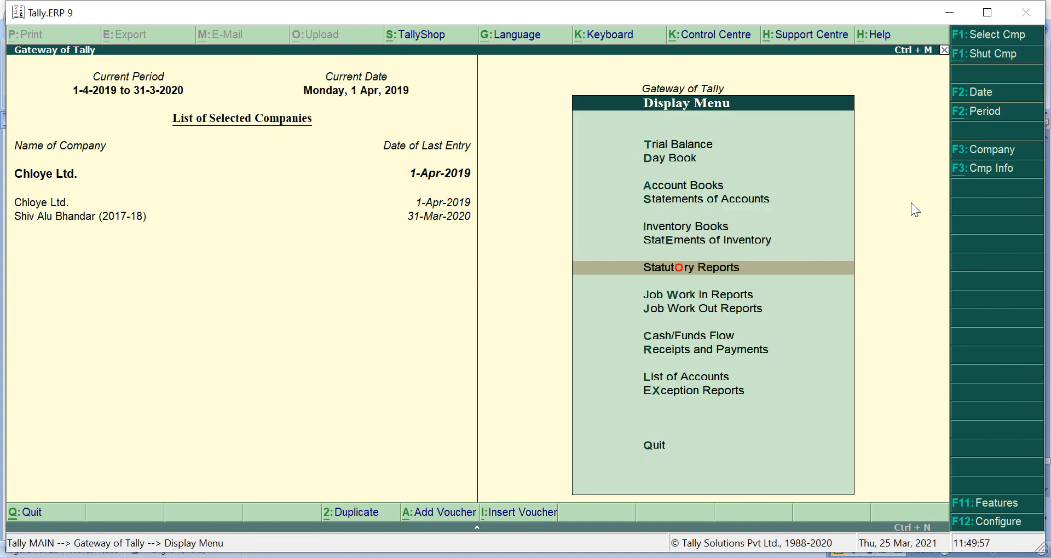
key(Escape)
key(v)
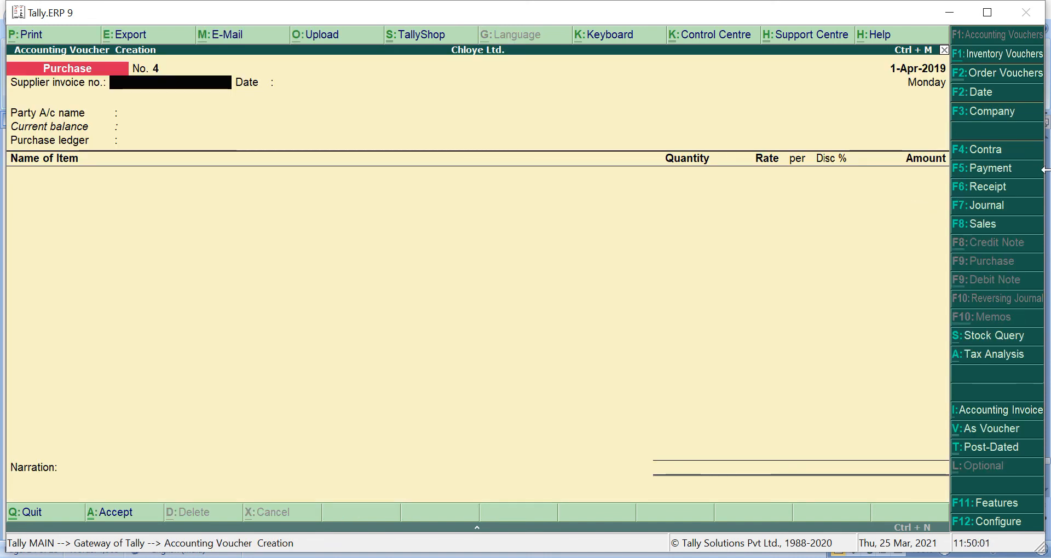
click(985, 224)
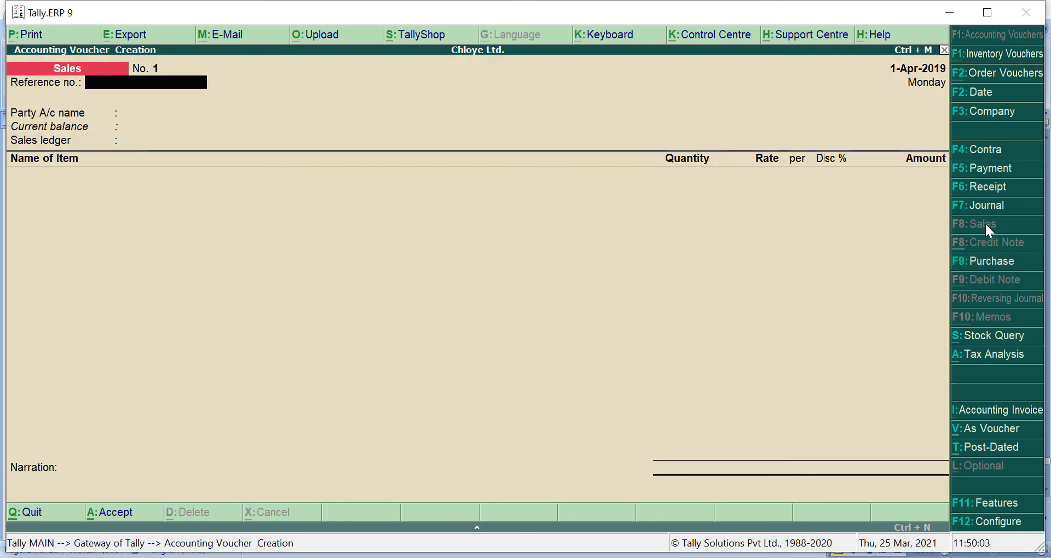
text(1)
key(Return)
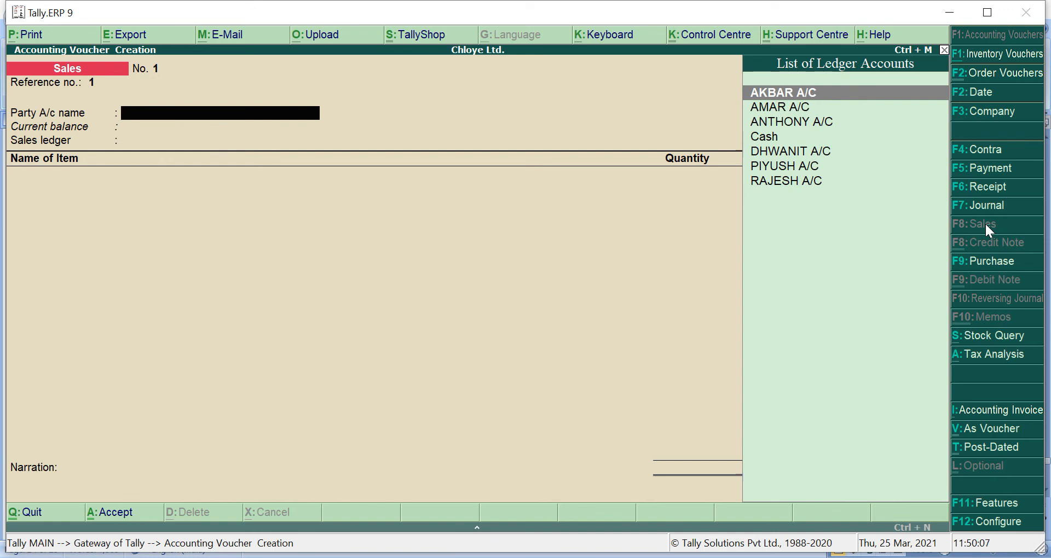
Select the local SEZ taxable customer as party, accept the despatch, order and buyer's details unchanged, and use the Sales A/c ledger.
key(Down)
key(Return)
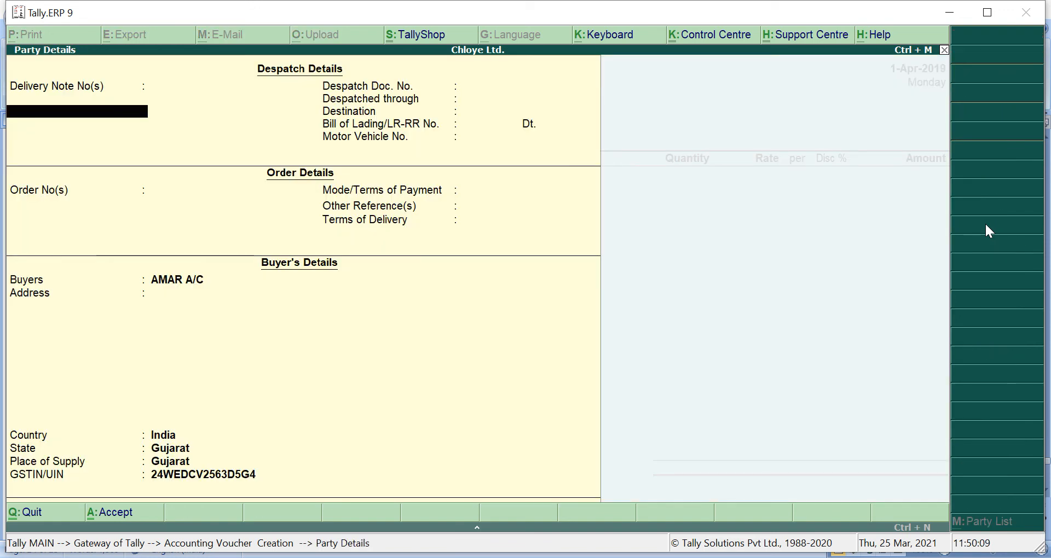
key(Return)
key(Return)
key(Return)
key(Return)
key(Return)
key(Return)
key(Return)
key(Return)
key(Return)
key(Return)
key(Return)
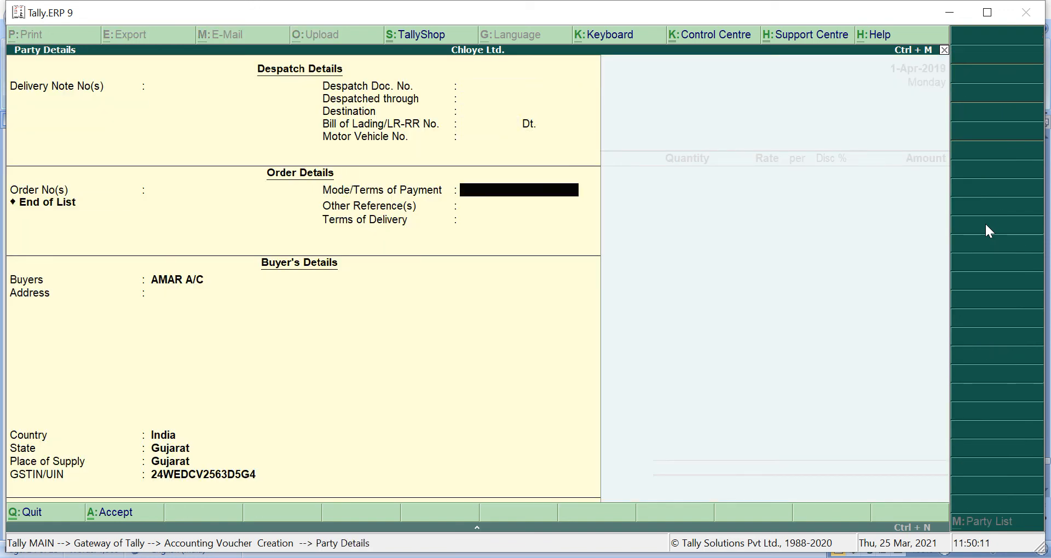
key(Return)
key(Return)
key(Return)
key(Return)
key(Return)
key(Return)
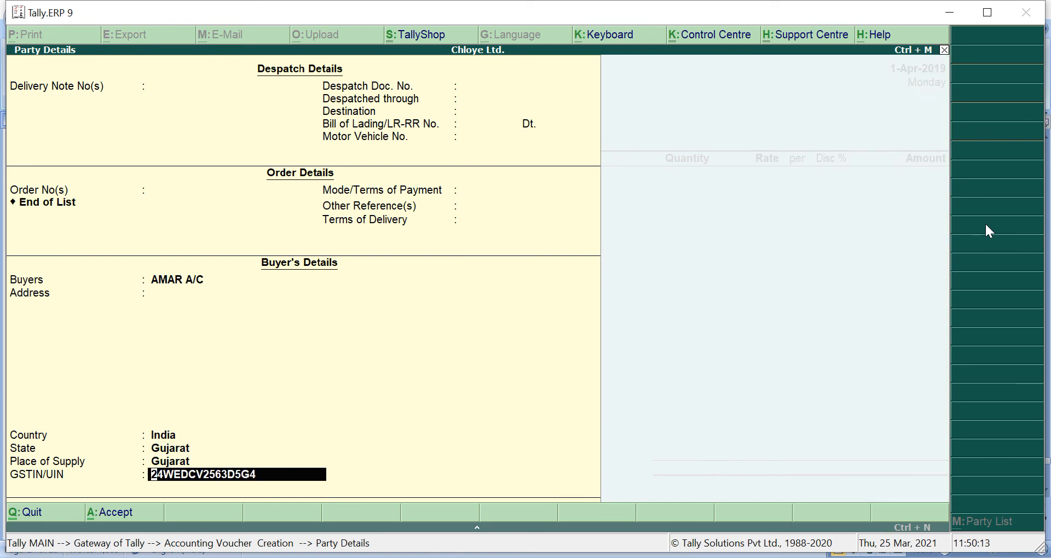
key(Return)
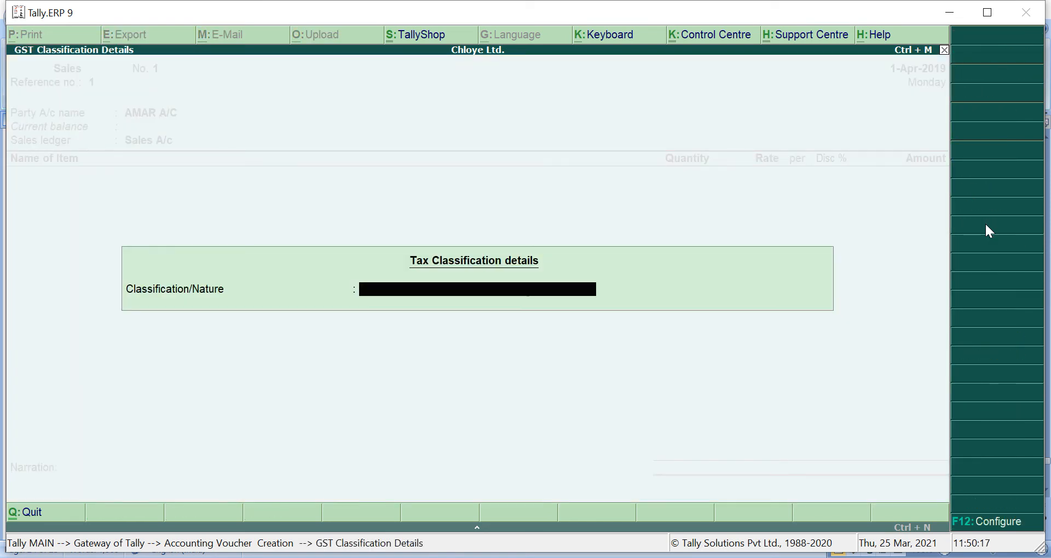
Set the GST classification of the sale to Sales to SEZ - Taxable.
text(S)
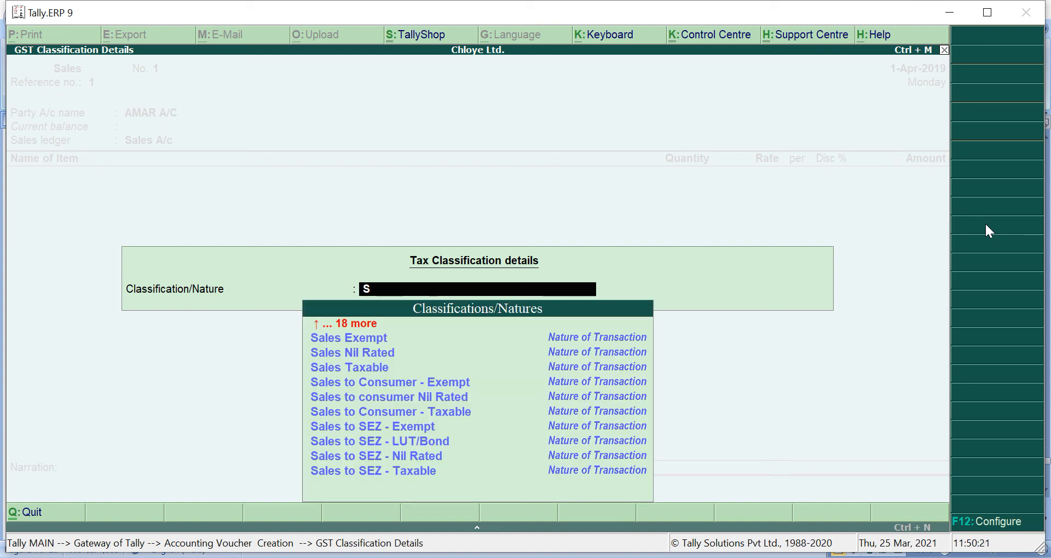
key(Down)
key(Down)
key(Down)
key(Down)
key(Down)
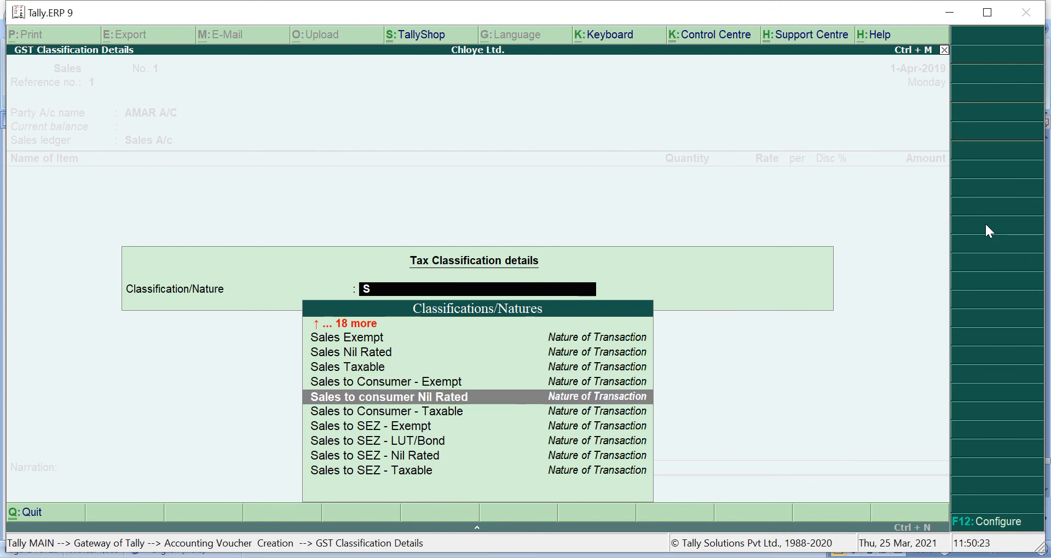
key(Down)
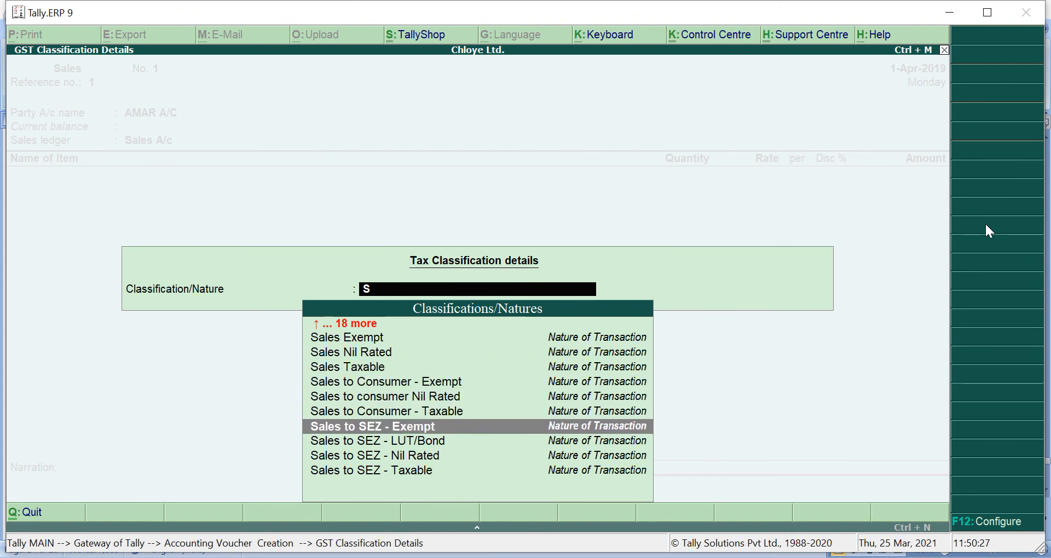
key(Down)
key(Down)
key(Down)
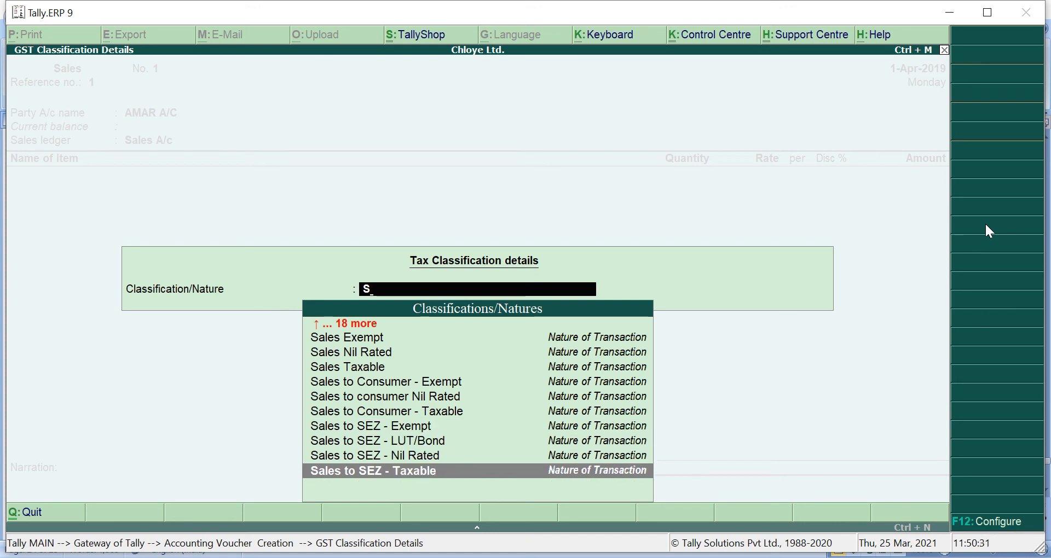
key(Return)
Add the KEY BOARD item to the sales voucher with order no. Not Applicable, allocated from Main Location.
text(K)
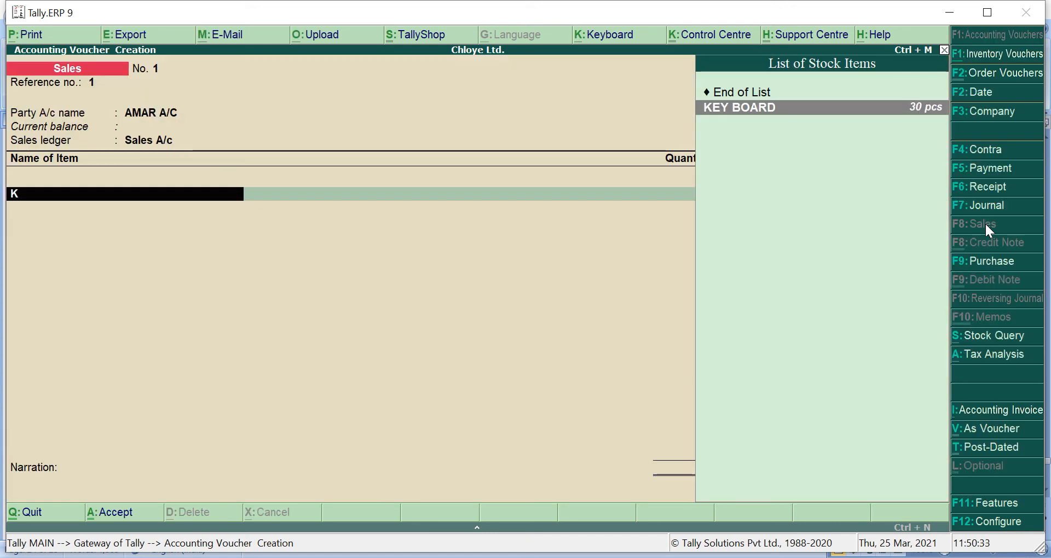
key(Return)
key(Down)
key(Return)
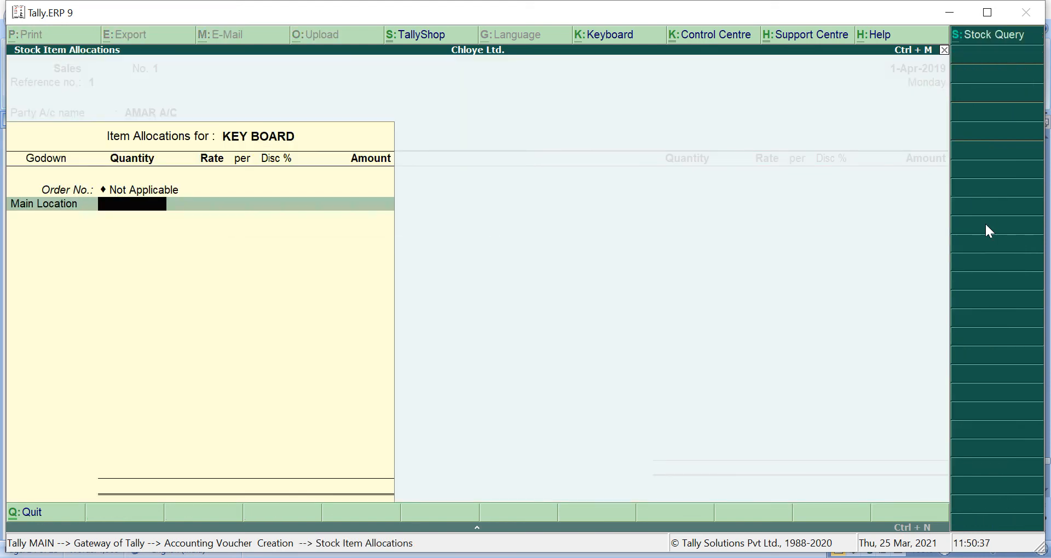
Check the first customer's quantity and rate in the SALES table of the Word document TALLY PRACTICE EXAMPLES, and return to Tally.ERP 9.
key(alt+Tab)
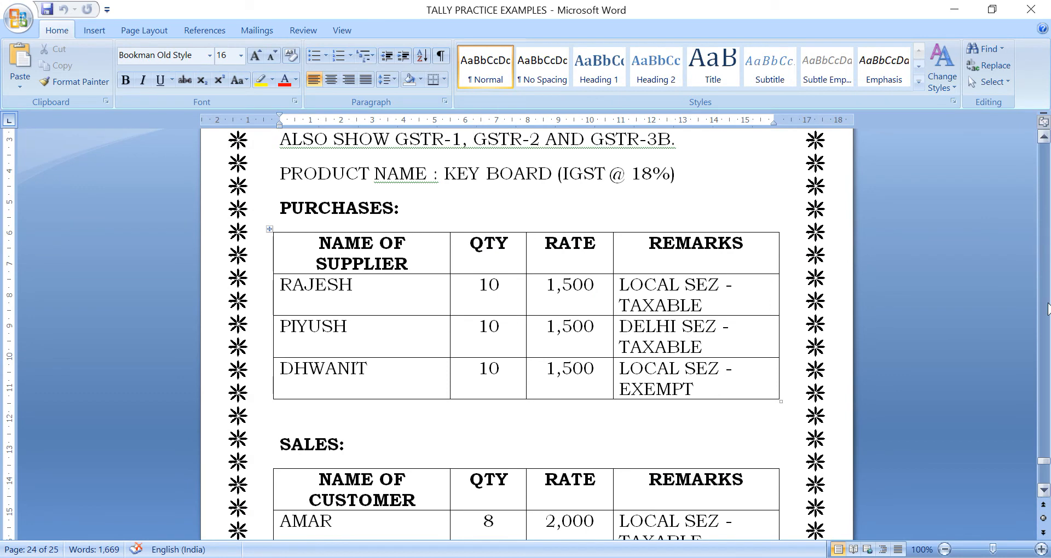
drag(1043, 465, 1043, 471)
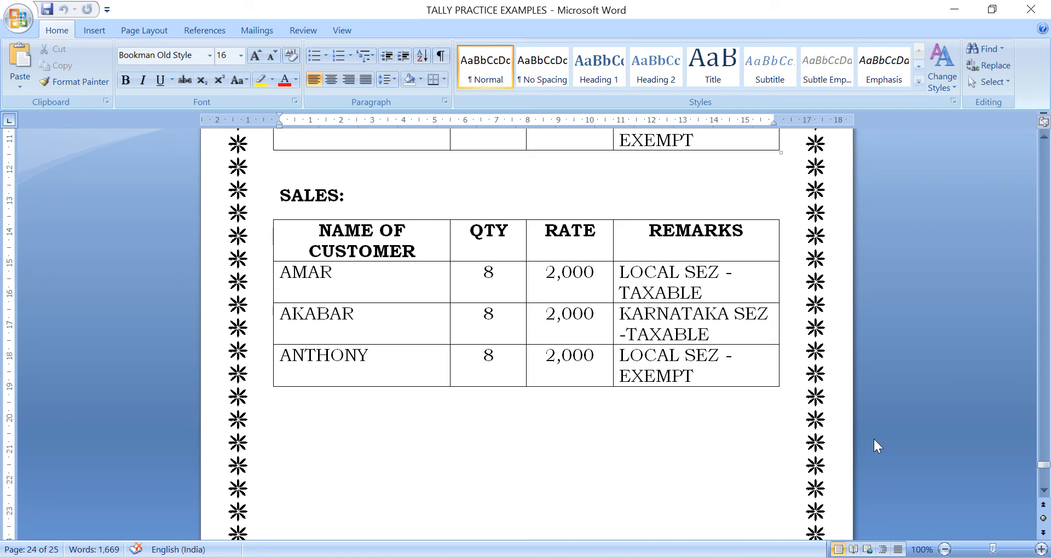
key(alt+Tab)
Set the KEY BOARD quantity to 8 pcs at a rate of 2,000.00, leave the discount empty, and end the item list.
text(8)
key(Return)
text(2000)
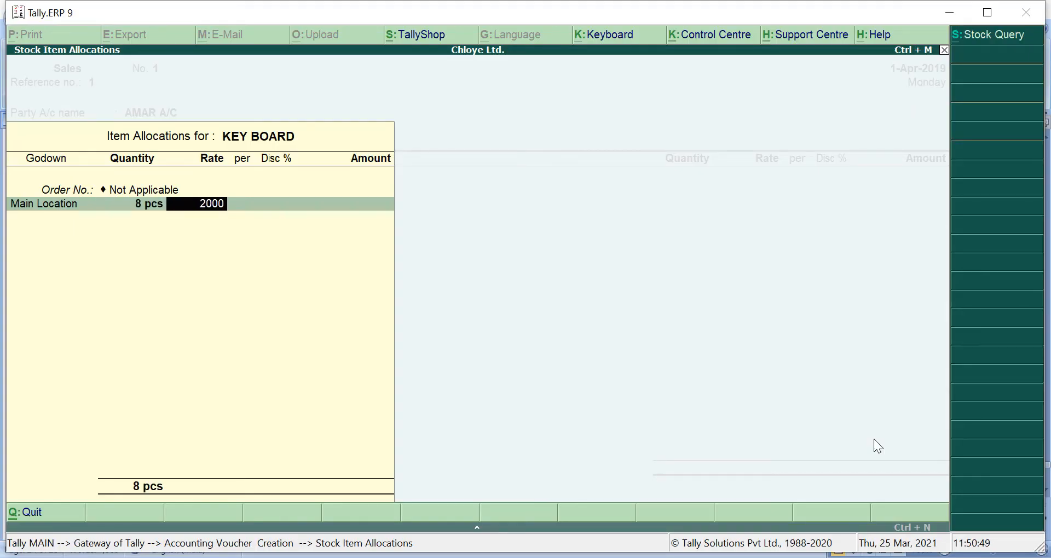
key(Return)
key(Return)
key(Return)
key(Return)
key(Return)
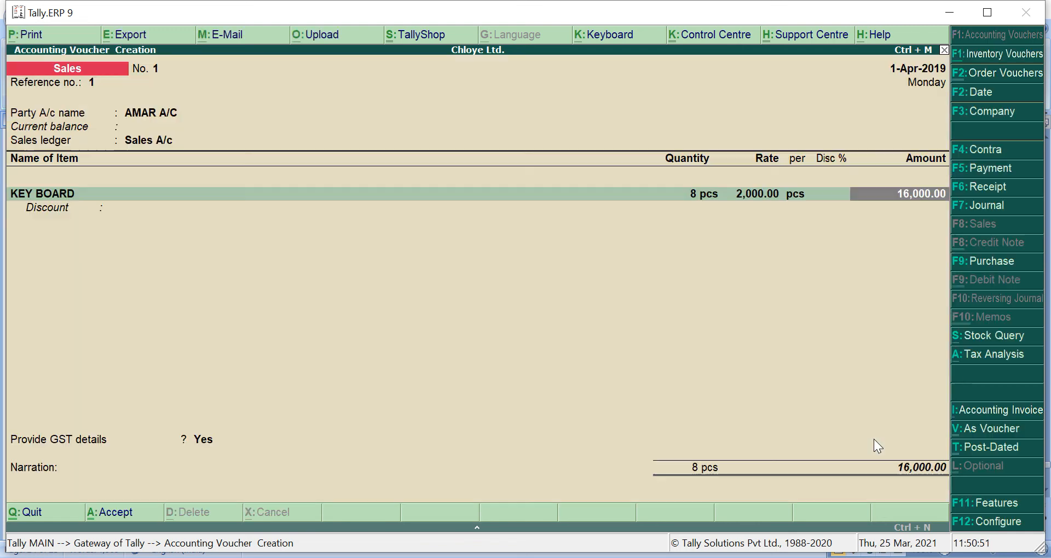
key(Return)
key(Return)
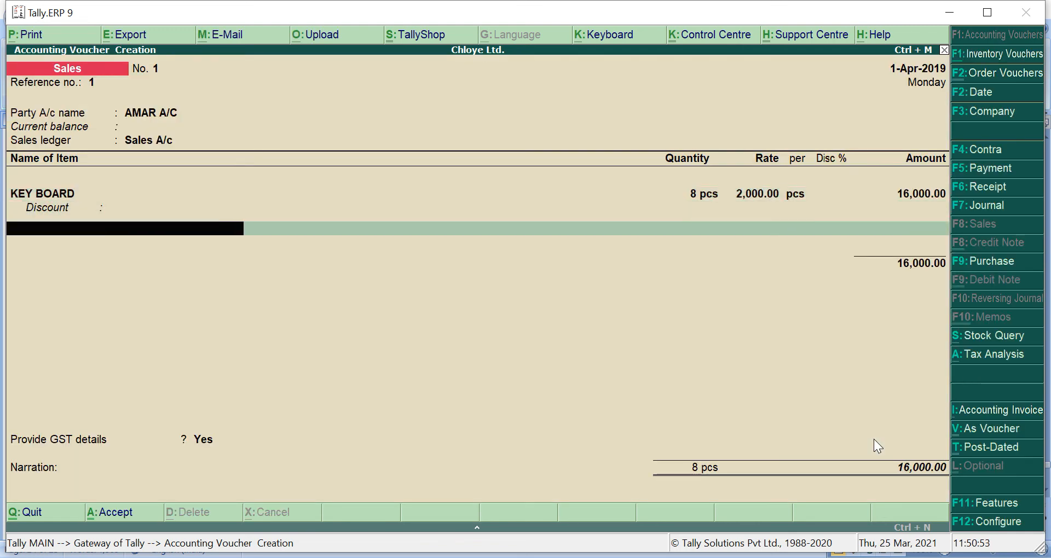
key(Return)
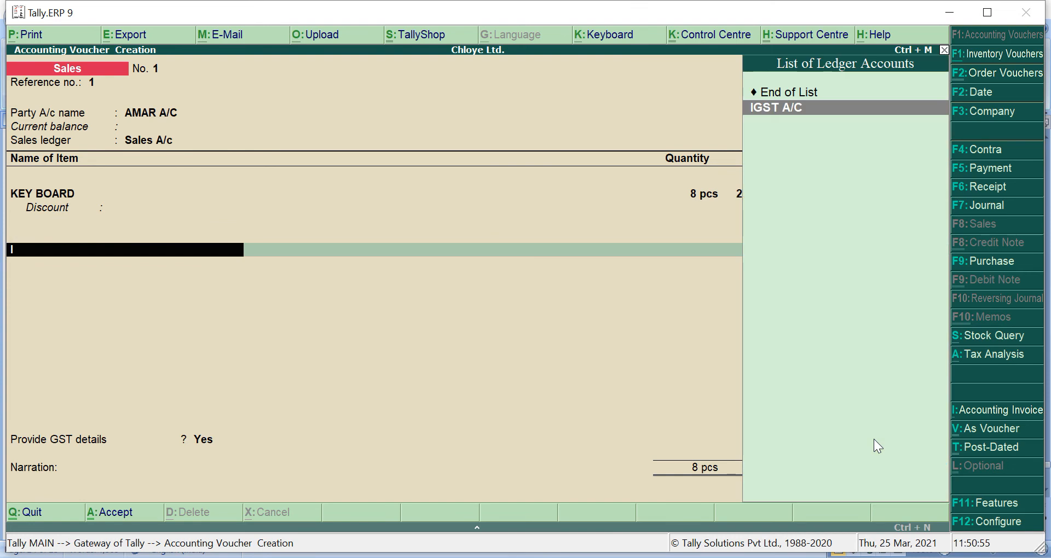
Add the IGST A/C ledger to the sale and answer Provide GST details with Yes to open the shipping bill details.
key(Return)
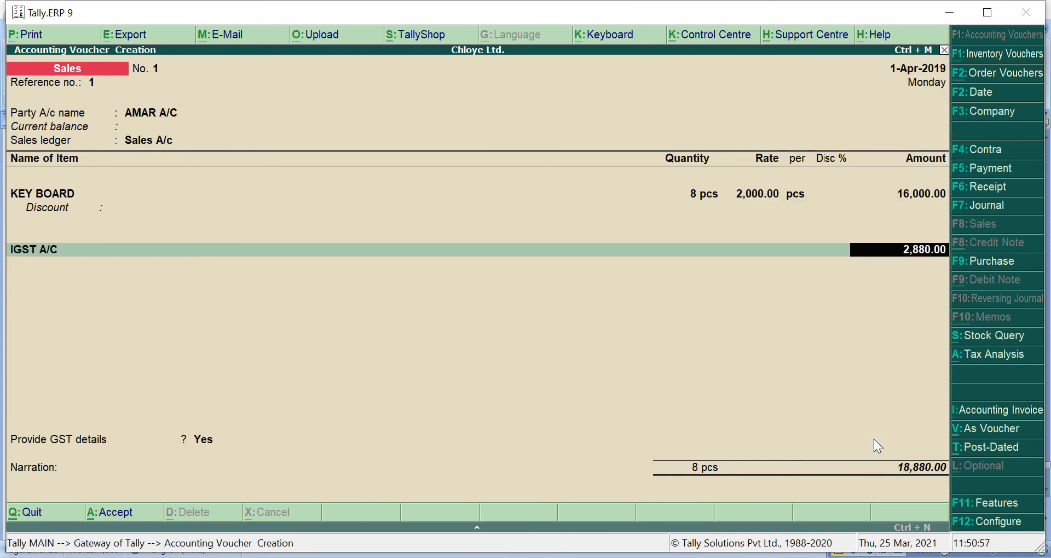
key(Return)
key(Return)
key(Return)
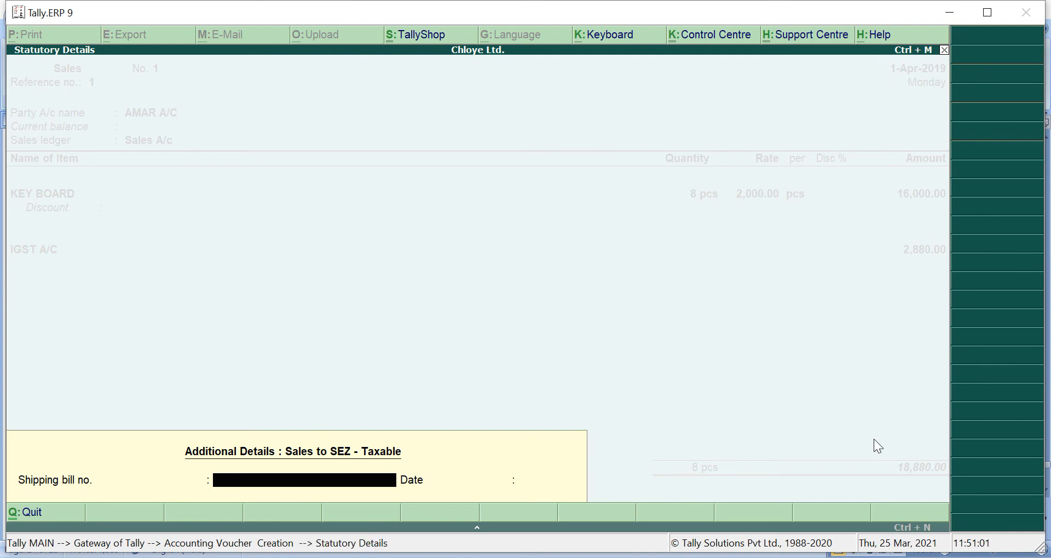
key(Escape)
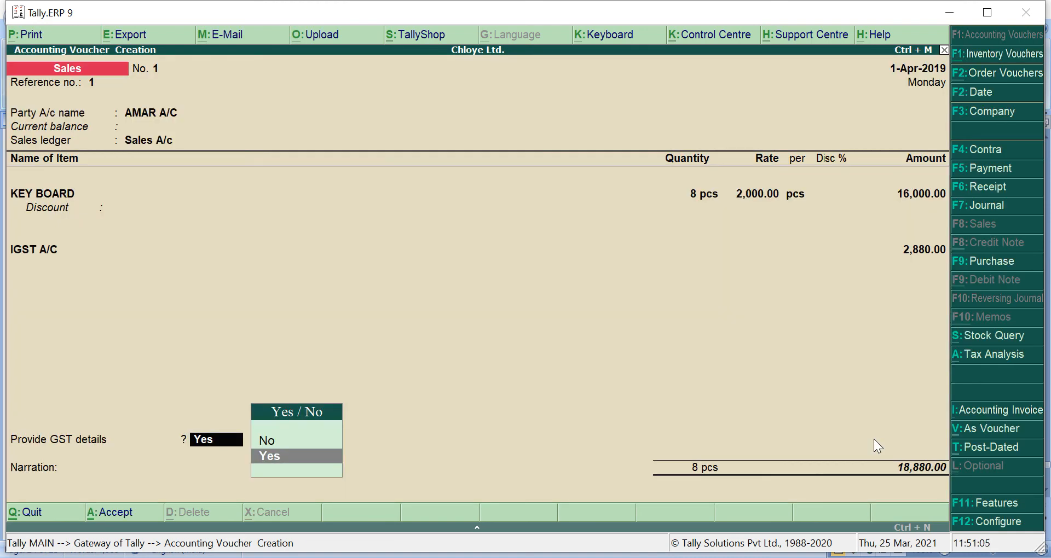
key(Return)
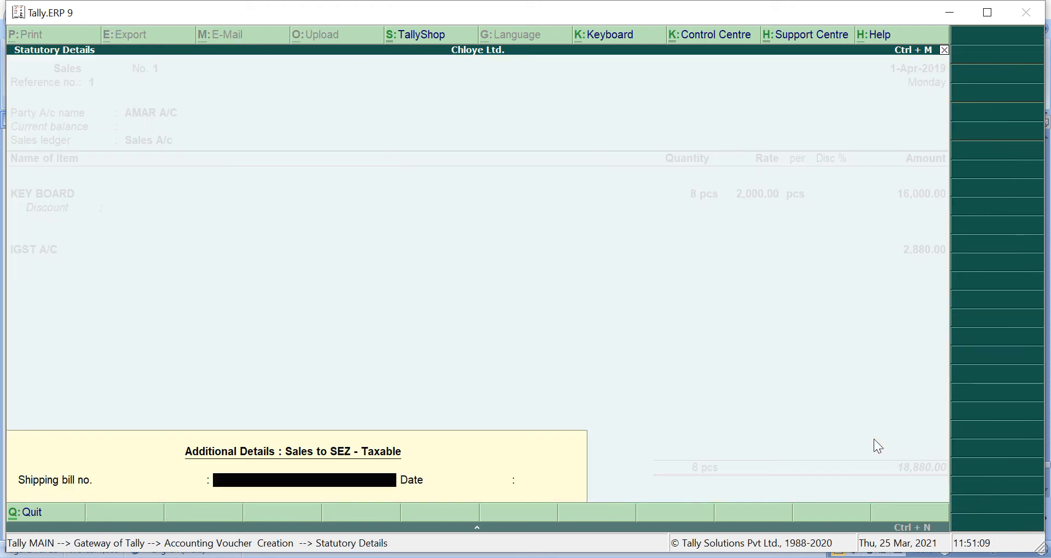
Enter shipping bill no. 1234 dated 1-4-19 and save the first customer's sales voucher without a narration.
text(1234)
key(Return)
text(1-)
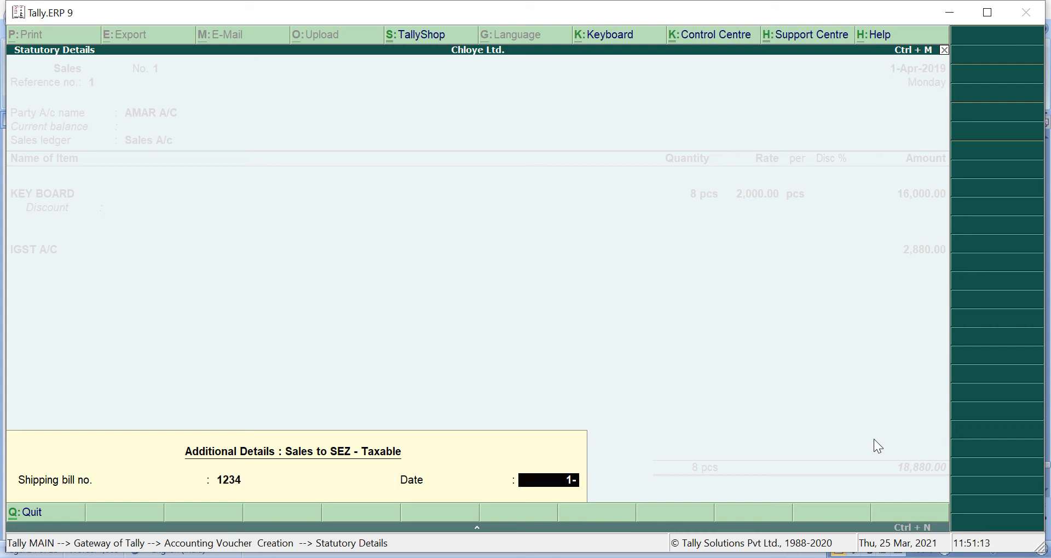
text(4-19)
key(Return)
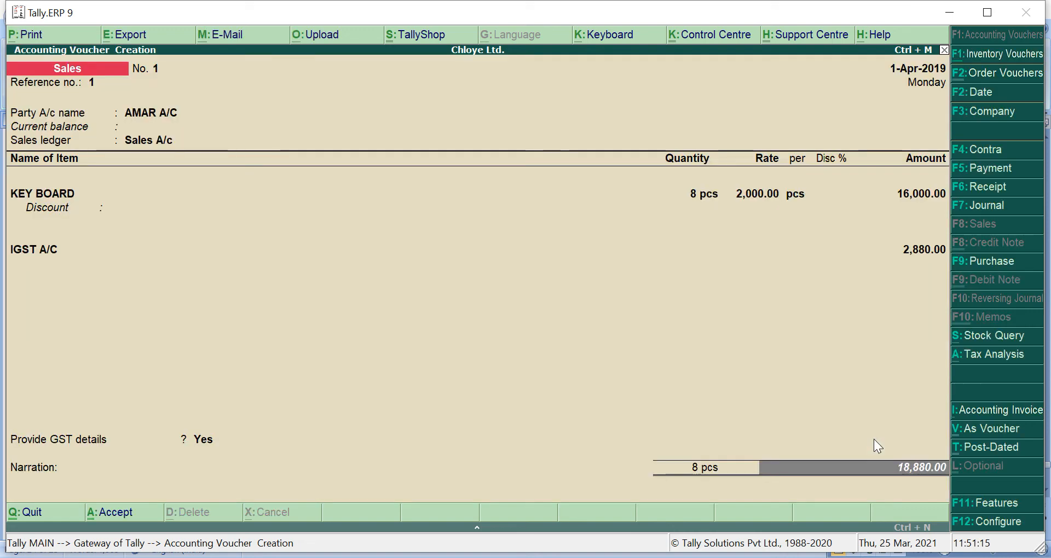
key(Return)
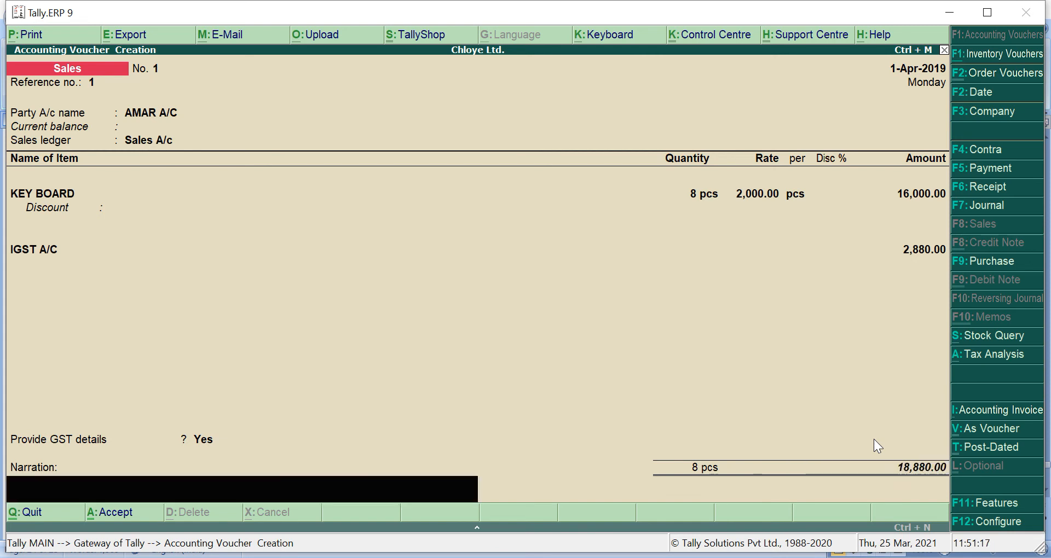
key(Return)
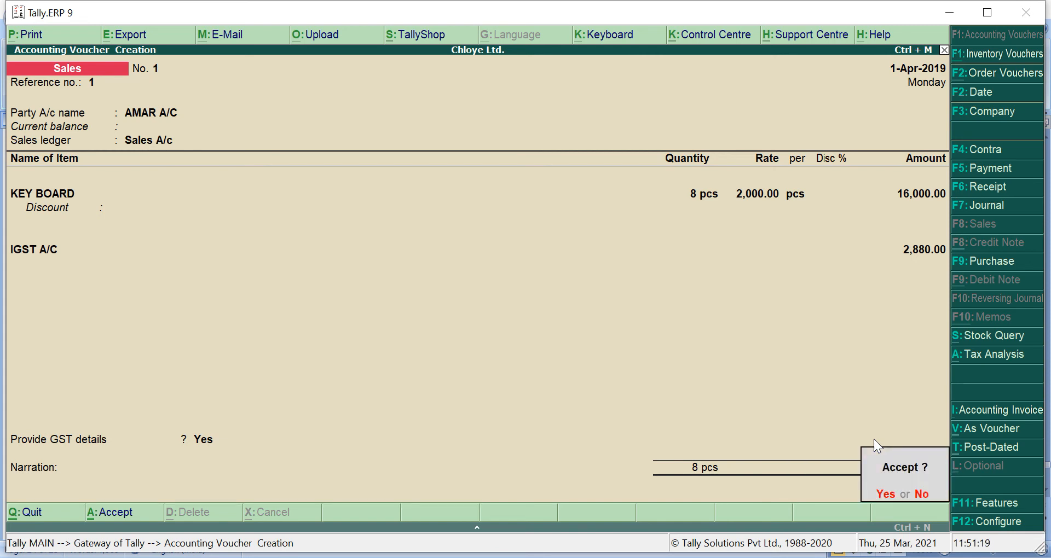
key(Return)
Start the sales voucher with reference no. 2 and the second customer's account as the party, keeping the party details as they are.
text(2)
key(Return)
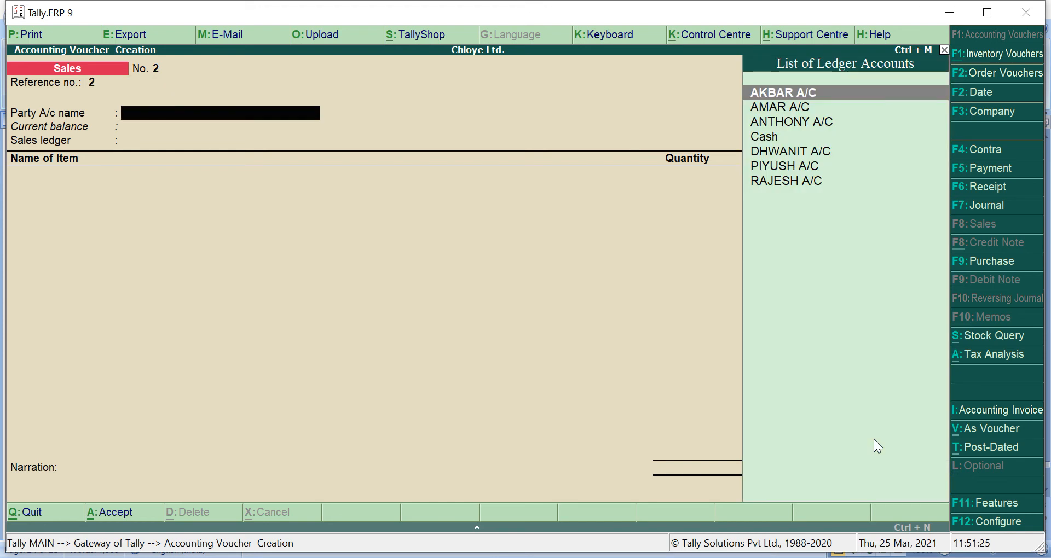
key(Return)
key(Return)
key(Return)
key(Return)
key(Return)
key(Return)
key(Return)
key(Return)
key(Return)
key(Return)
key(Return)
key(Return)
key(Return)
key(Return)
key(Return)
key(Return)
key(Return)
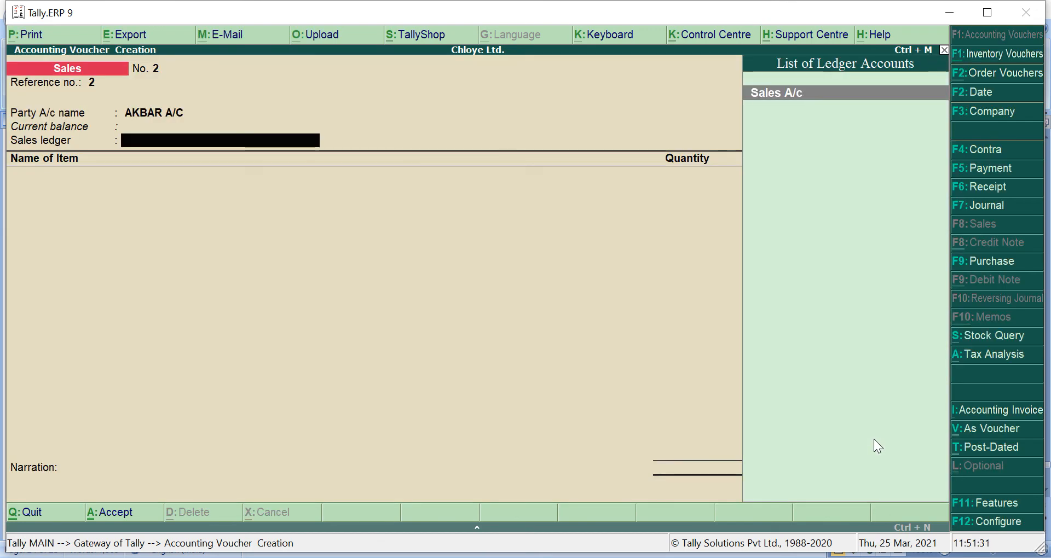
Choose Sales A/c as the sales ledger and classify the second sale as Sales to SEZ - Taxable.
key(Return)
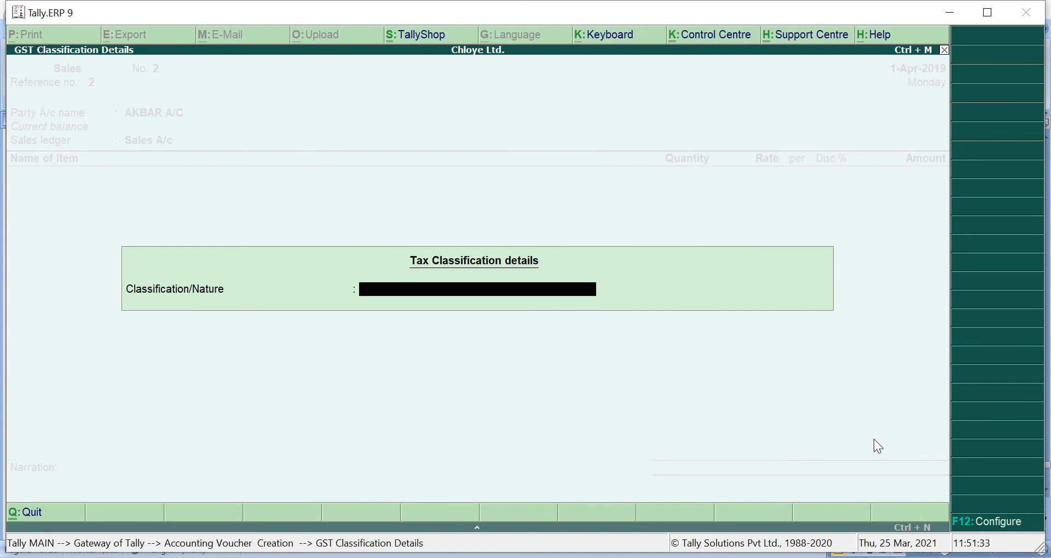
text(S)
key(Down)
key(Down)
key(Down)
key(Down)
key(Down)
key(Down)
key(Down)
key(Down)
key(Down)
key(Down)
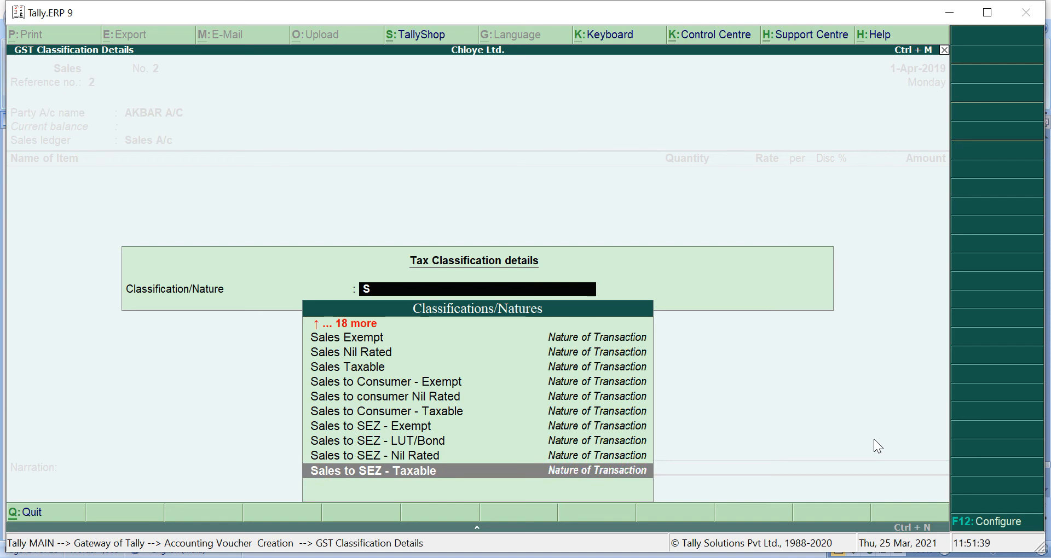
key(Return)
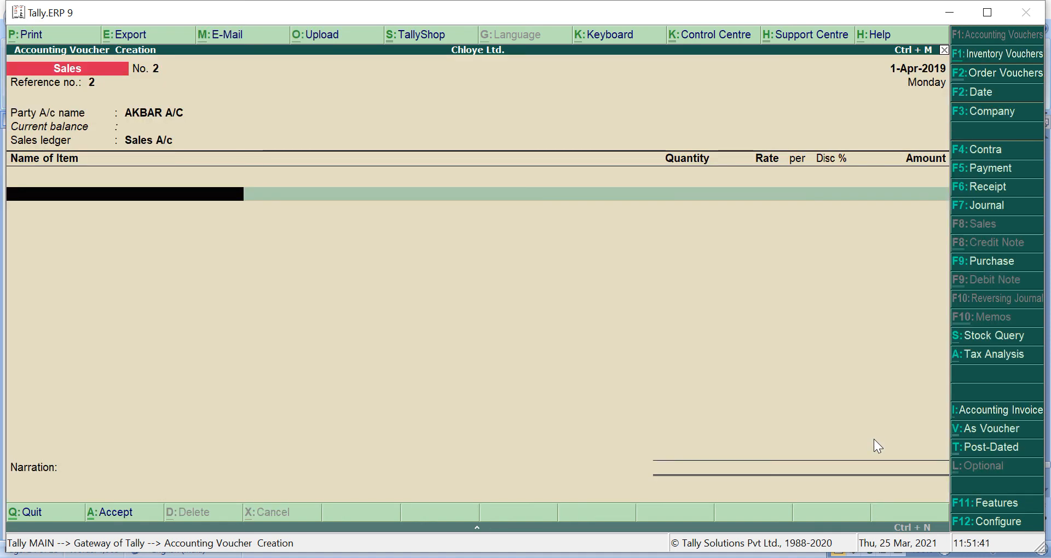
Add the KEY BOARD item to the second sale with order no. Not Applicable, allocated from Main Location.
text(K)
key(Return)
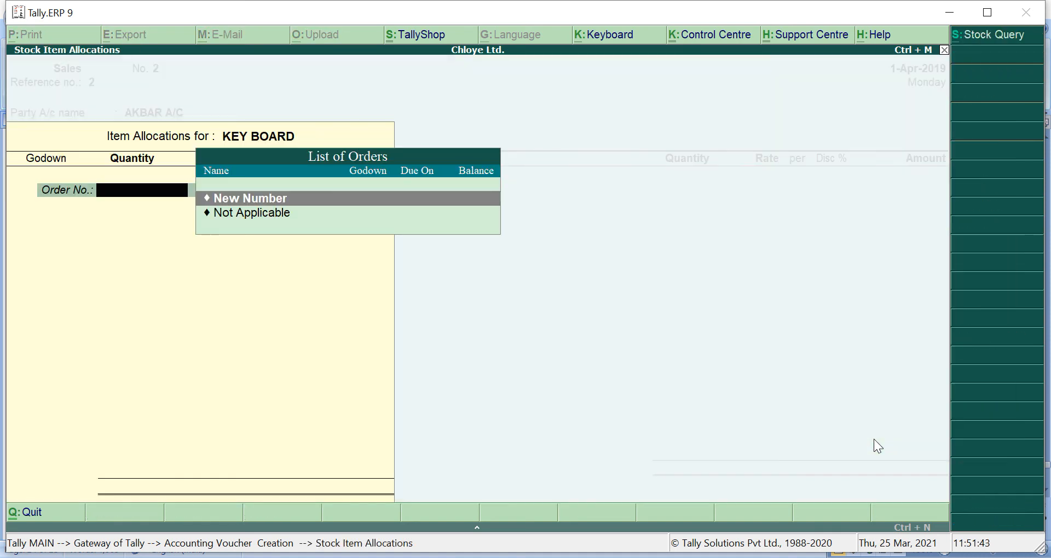
key(Down)
key(Return)
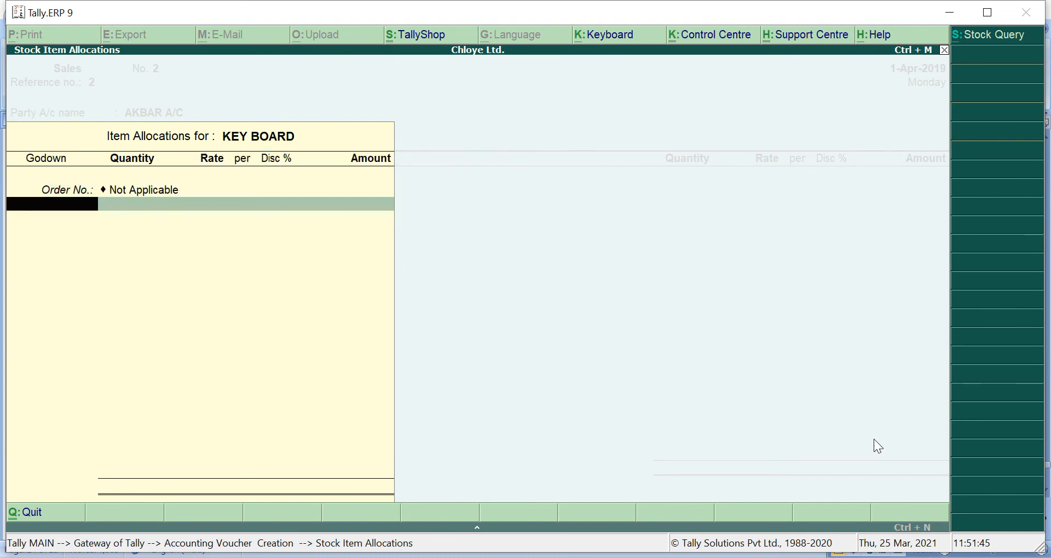
key(Return)
Set the second sale's quantity to 8 pcs at the 2,000.00 rate without a discount, and end the item list.
text(8)
key(Return)
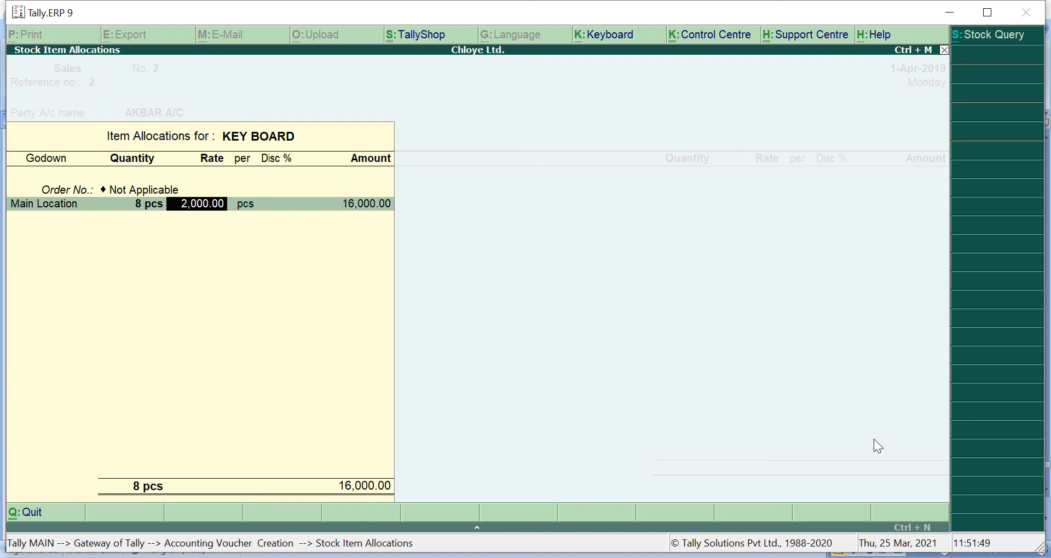
key(Return)
key(Return)
key(Return)
key(Return)
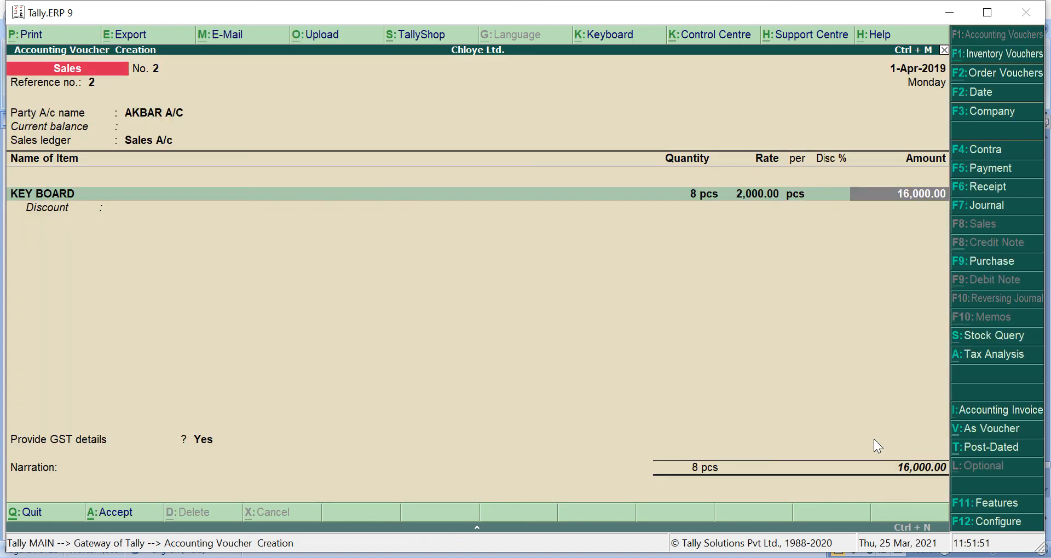
key(Return)
key(Return)
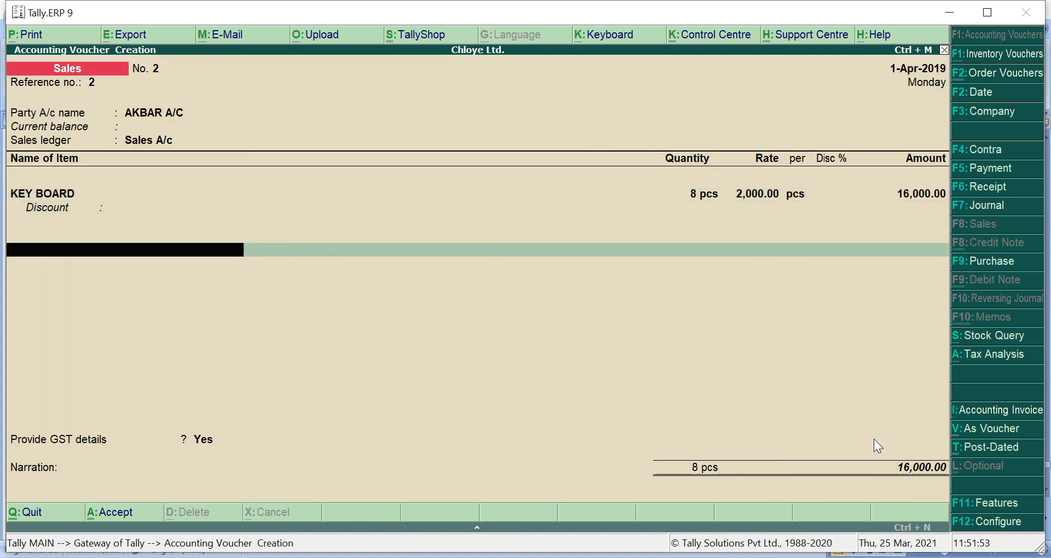
Add the IGST A/C ledger to the second sale and answer Provide GST details with Yes.
text(I)
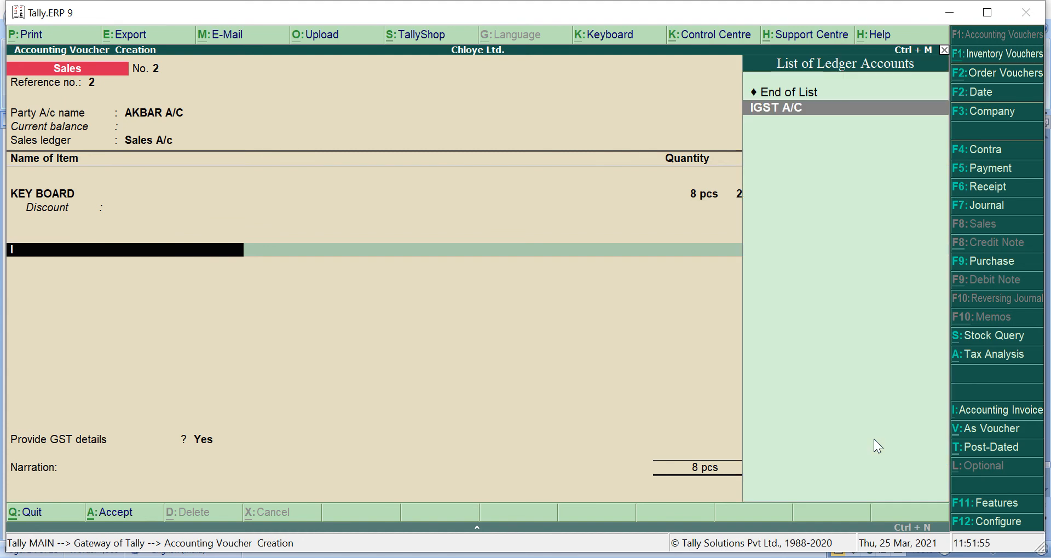
key(Return)
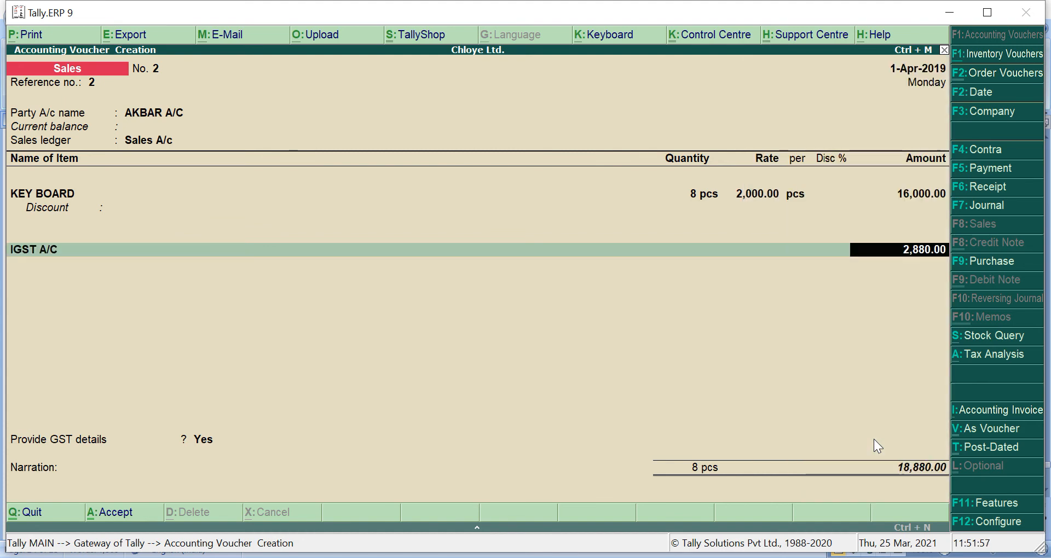
key(Return)
key(Return)
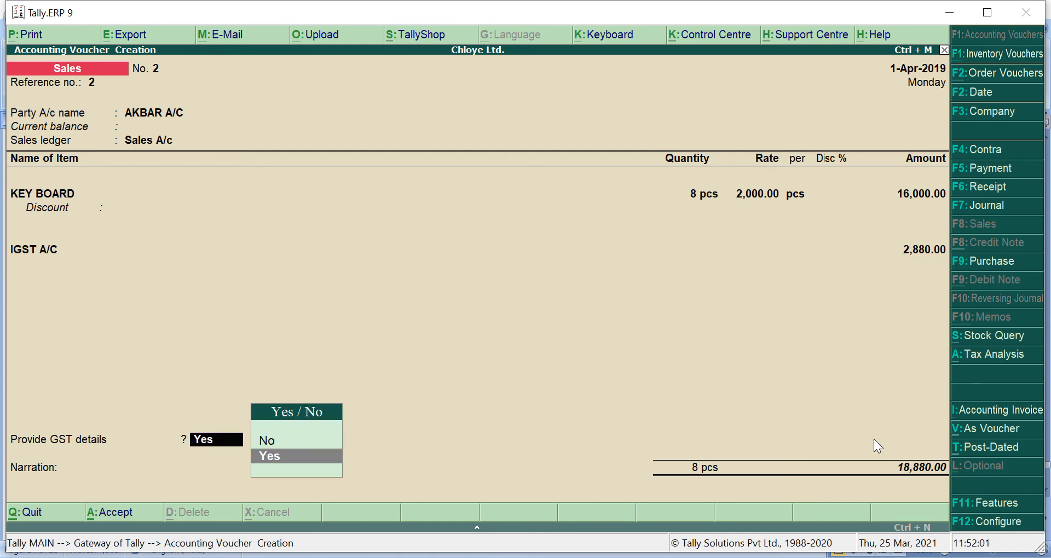
key(Return)
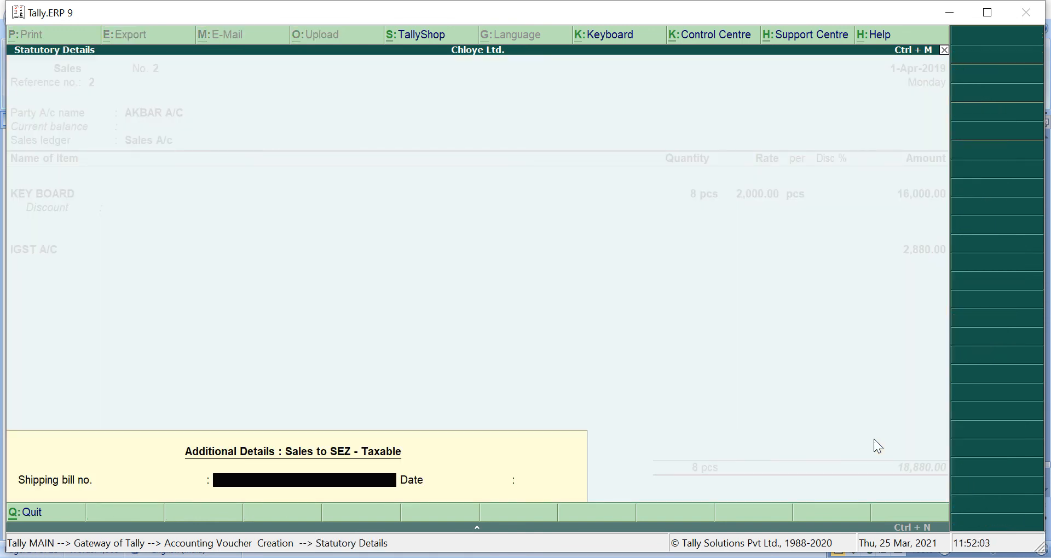
Enter shipping bill no. 2356 dated 1-4-19 and save the second customer's sales voucher without a narration.
text(2356)
key(Return)
text(1-4-19)
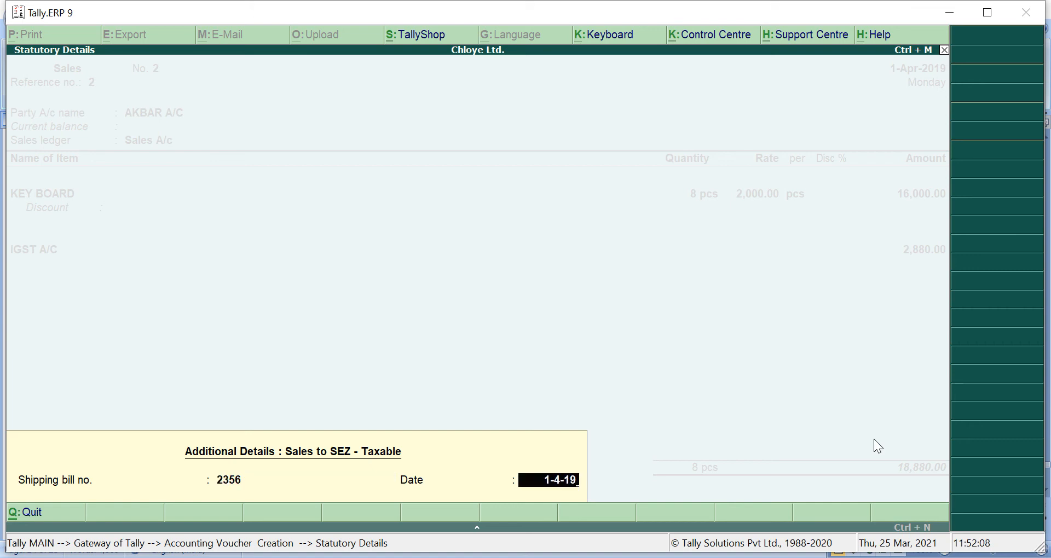
key(Return)
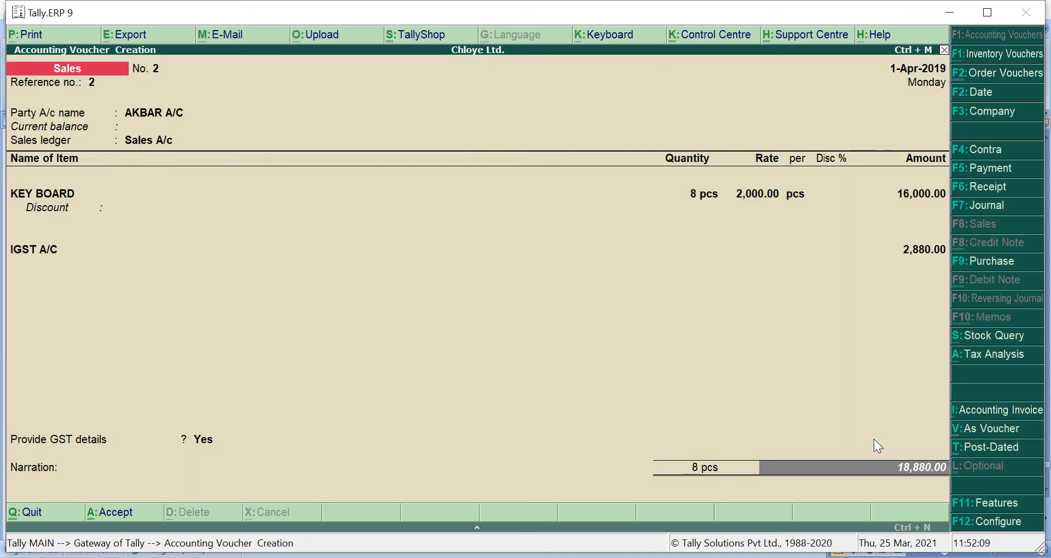
key(Return)
key(Return)
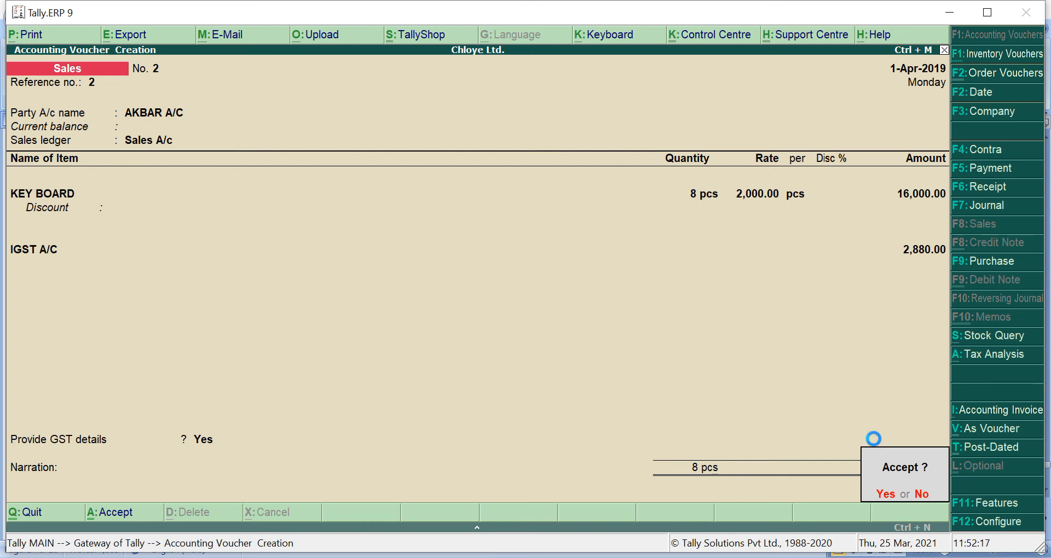
key(y)
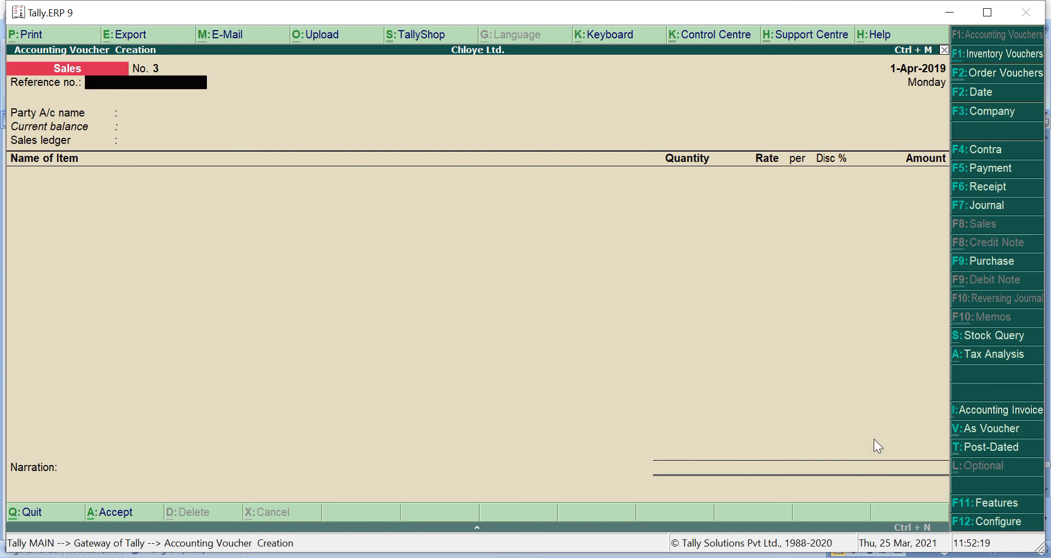
Set the new sales voucher's reference no. to 3, check the third customer's row in the Word SALES table, and return to Tally.ERP 9.
text(3)
key(Return)
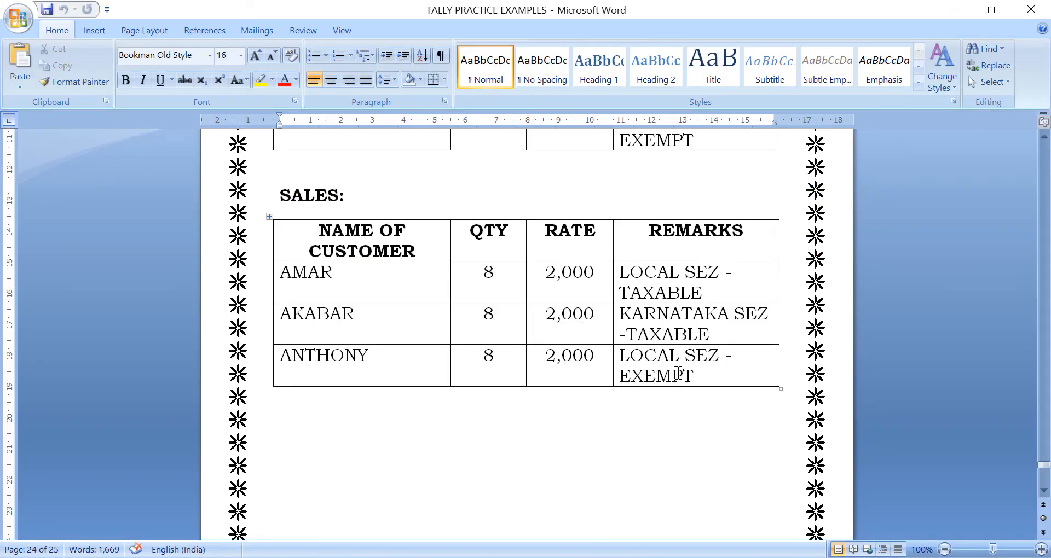
key(alt+Tab)
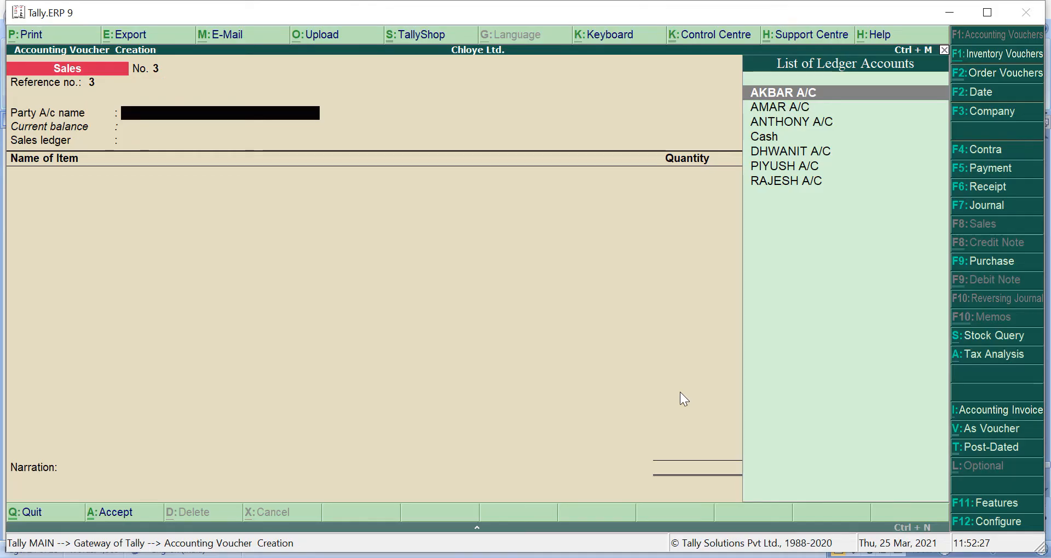
Select the third customer's account as the party and accept the despatch, order and buyer details unchanged.
key(Down)
key(Down)
key(Return)
key(Return)
key(Return)
key(Return)
key(Return)
key(Return)
key(Return)
key(Return)
key(Return)
key(Return)
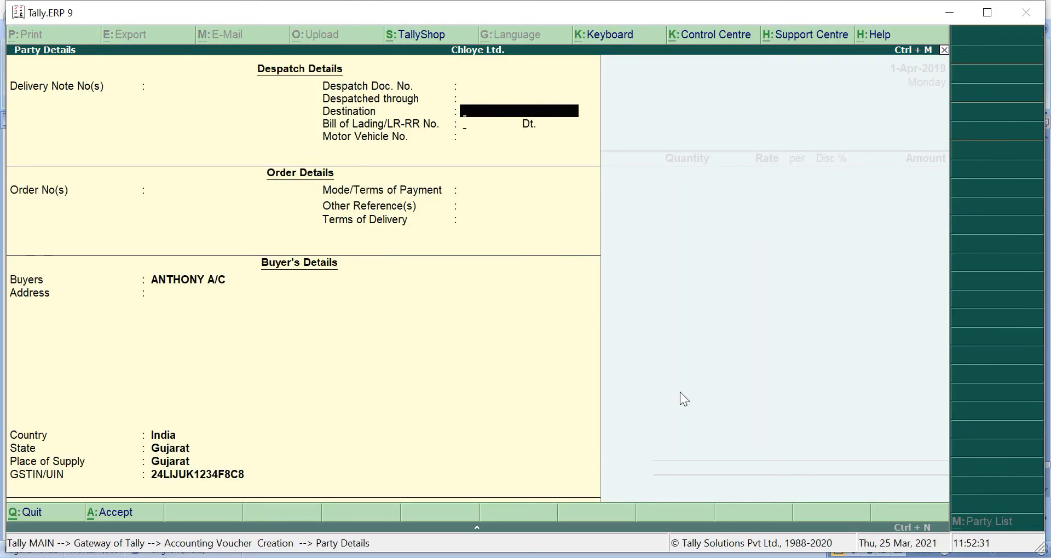
key(Return)
key(Return)
key(Return)
key(Return)
key(Return)
Choose Sales A/c as the sales ledger and classify the third sale as Sales to SEZ - Exempt.
key(Return)
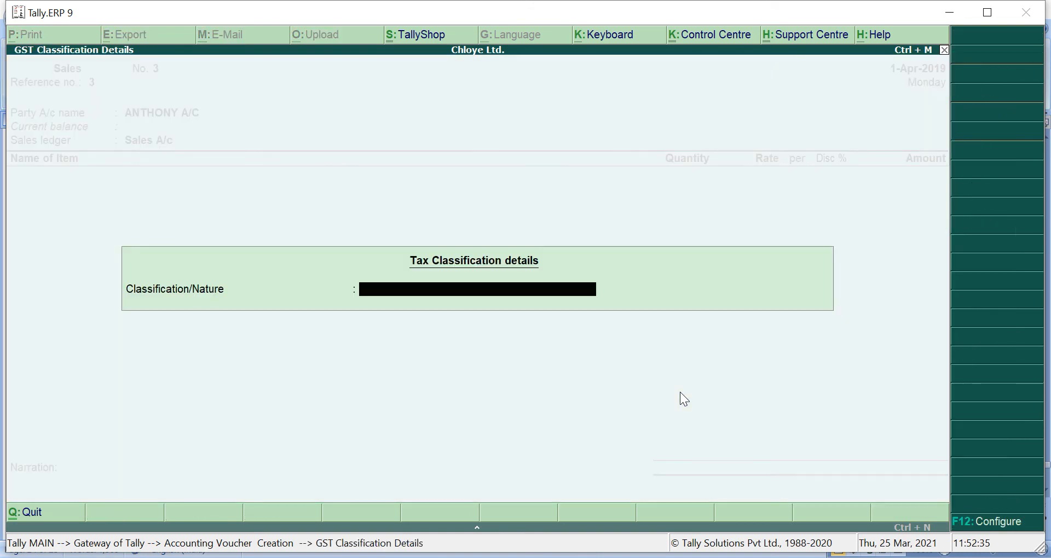
text(S)
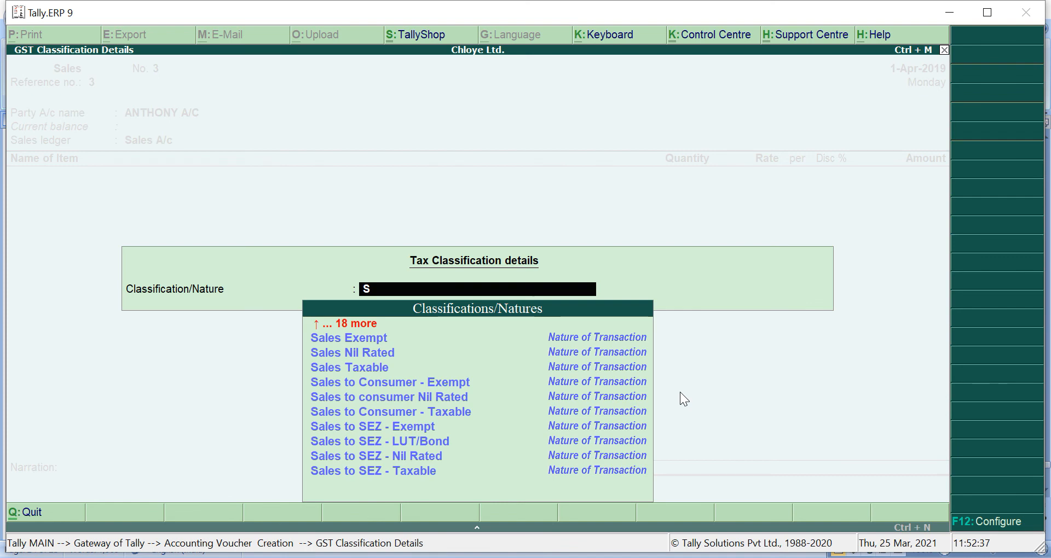
key(Down)
key(Down)
key(Down)
key(Down)
key(Down)
key(Down)
key(Down)
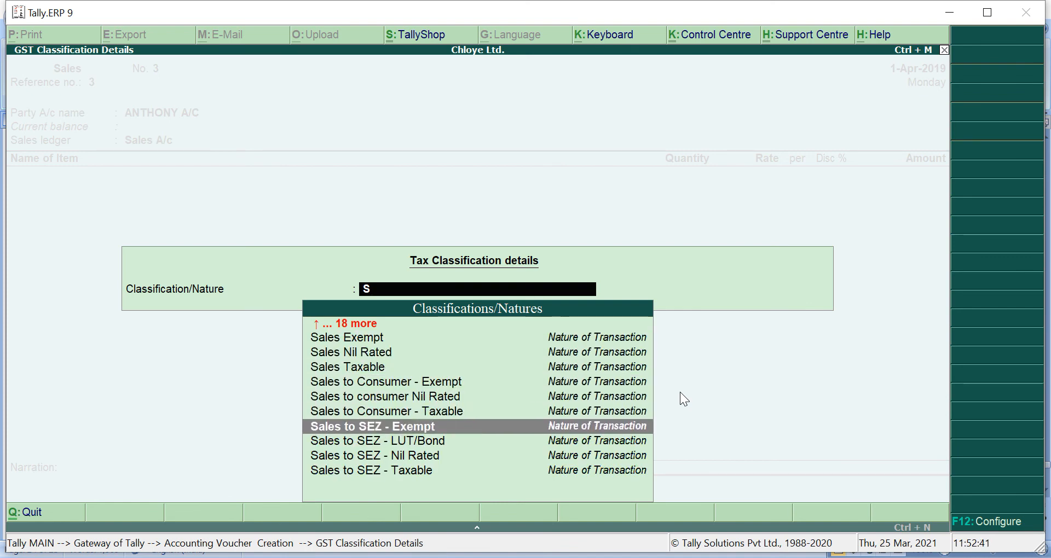
key(Return)
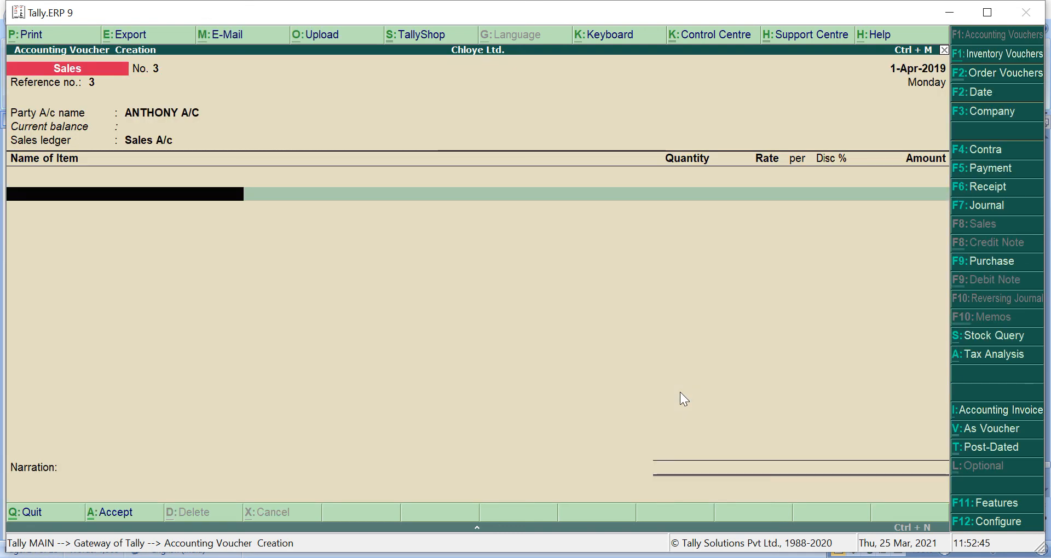
Add the KEY BOARD item to the third sale with order no. Not Applicable.
text(K)
key(Return)
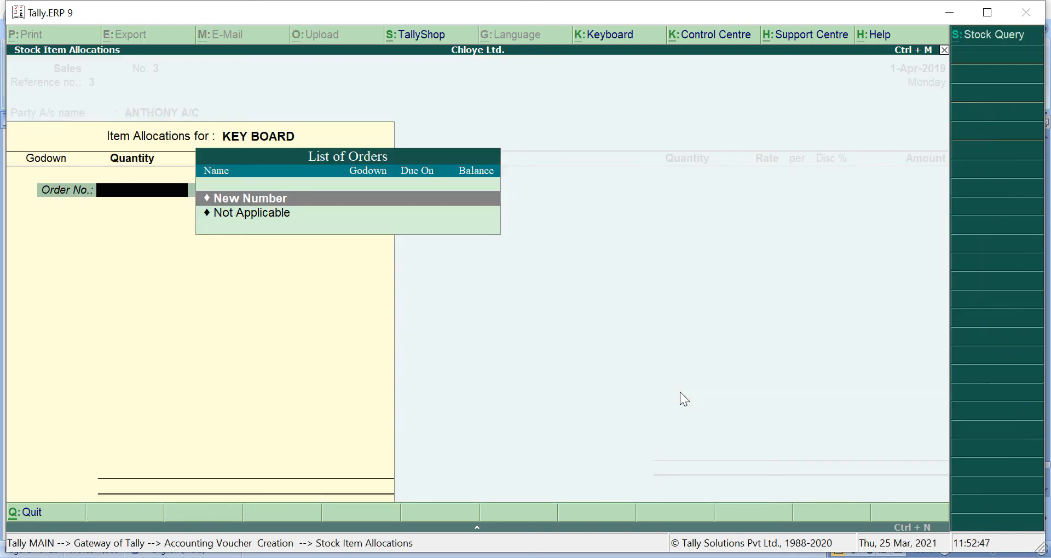
key(Down)
key(Return)
Allocate 8 pcs from Main Location at the 2,000.00 rate without a discount, and end the third sale's item list.
text(8)
key(Return)
key(Return)
key(Return)
key(Return)
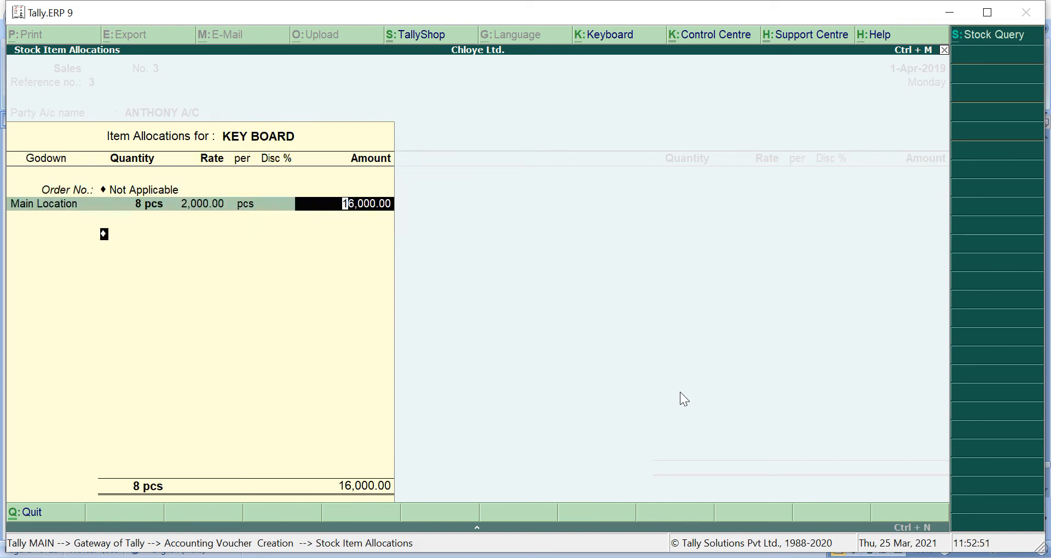
key(Return)
key(Return)
key(Return)
key(Return)
key(Return)
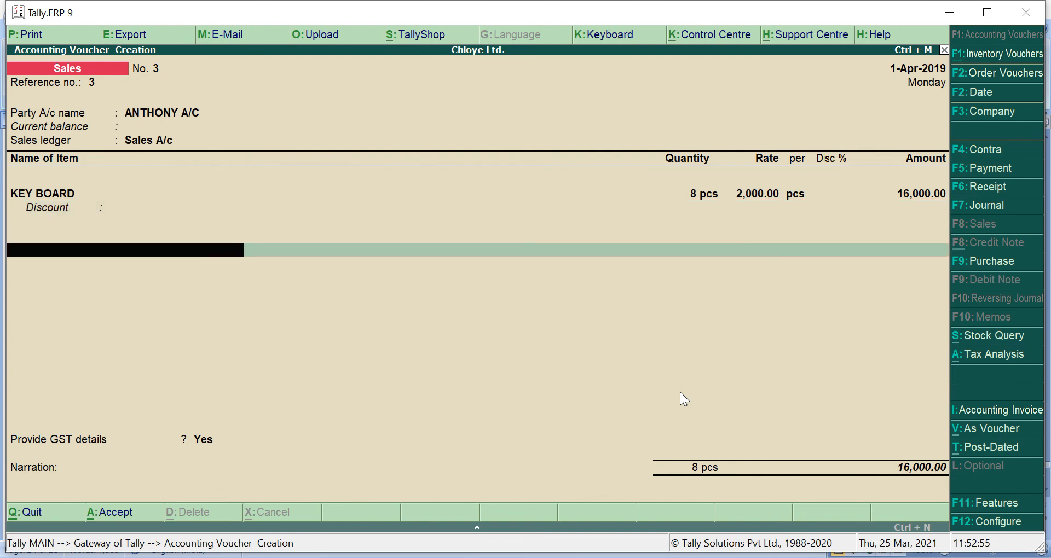
Leave the third sale without a tax ledger and provide GST details with shipping bill no. 2458 dated 1-4-19.
key(Return)
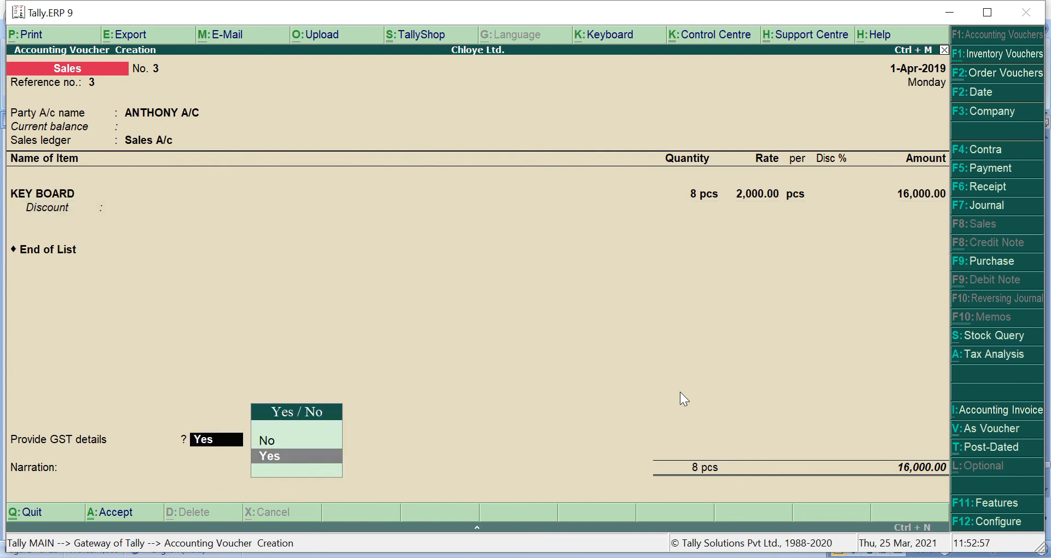
key(Return)
text(2458)
key(Return)
text(1-4-19)
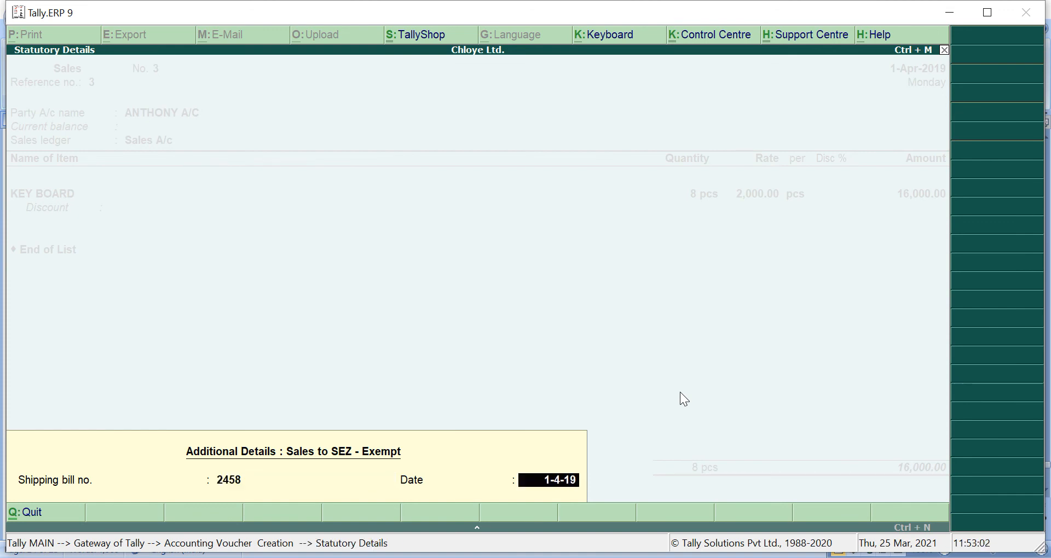
key(Return)
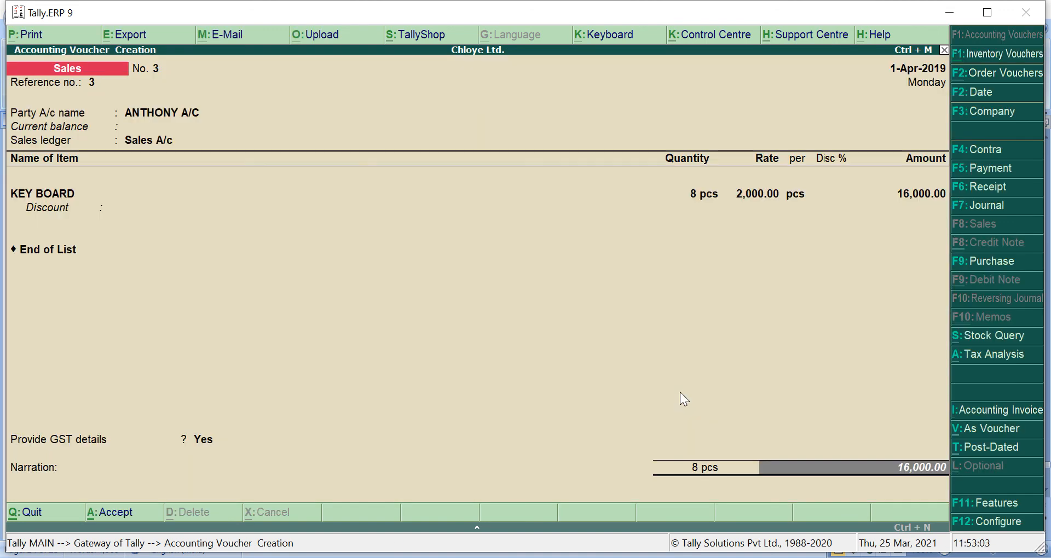
Save the third sales voucher and leave voucher entry.
key(Return)
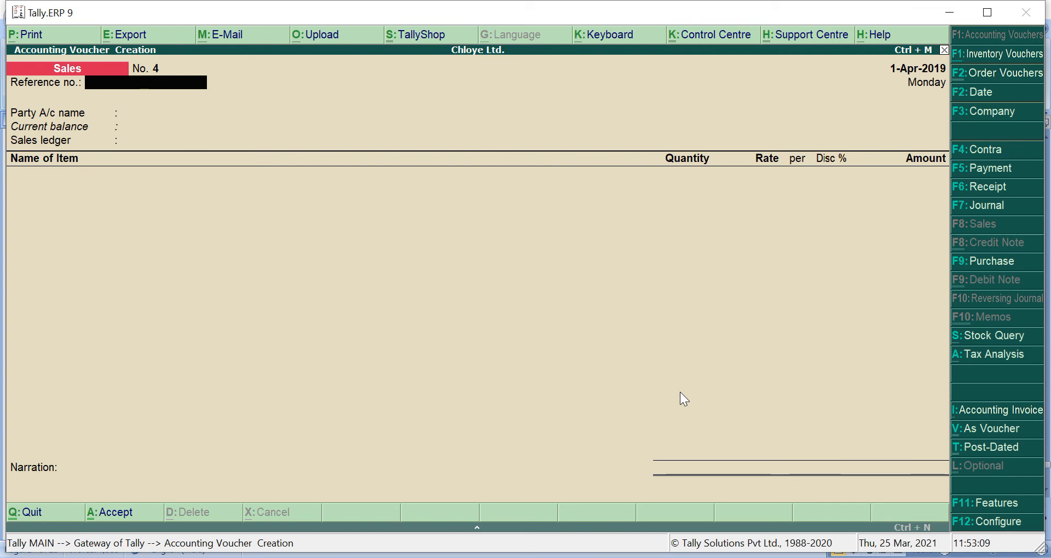
key(Escape)
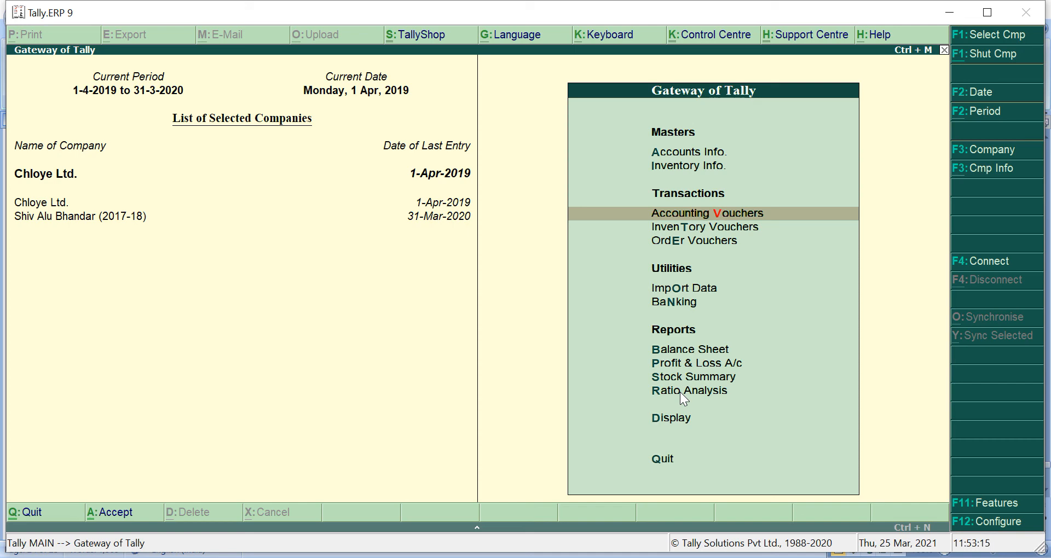
Open the GSTR-1 report from the GST statutory reports.
key(d)
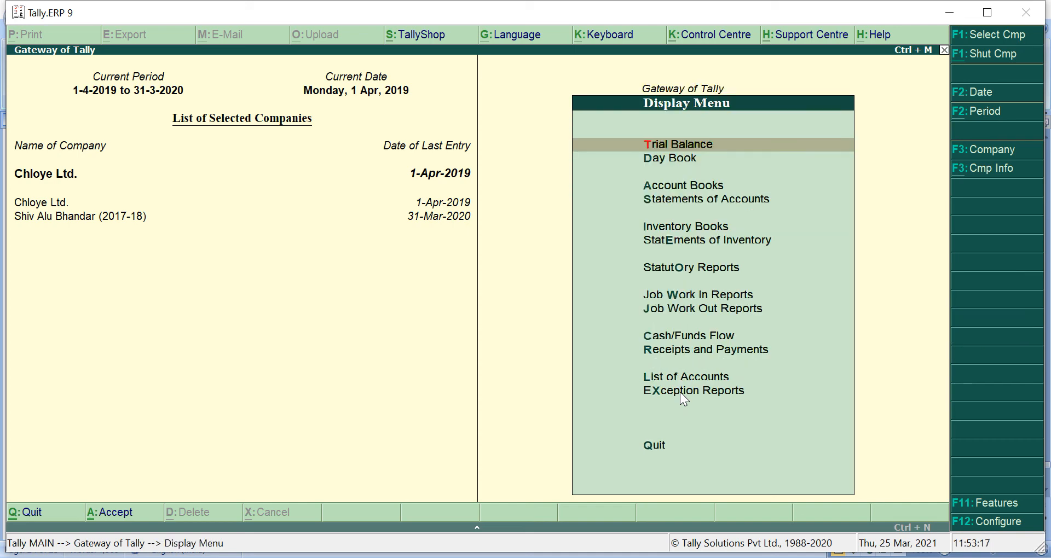
key(u)
key(g)
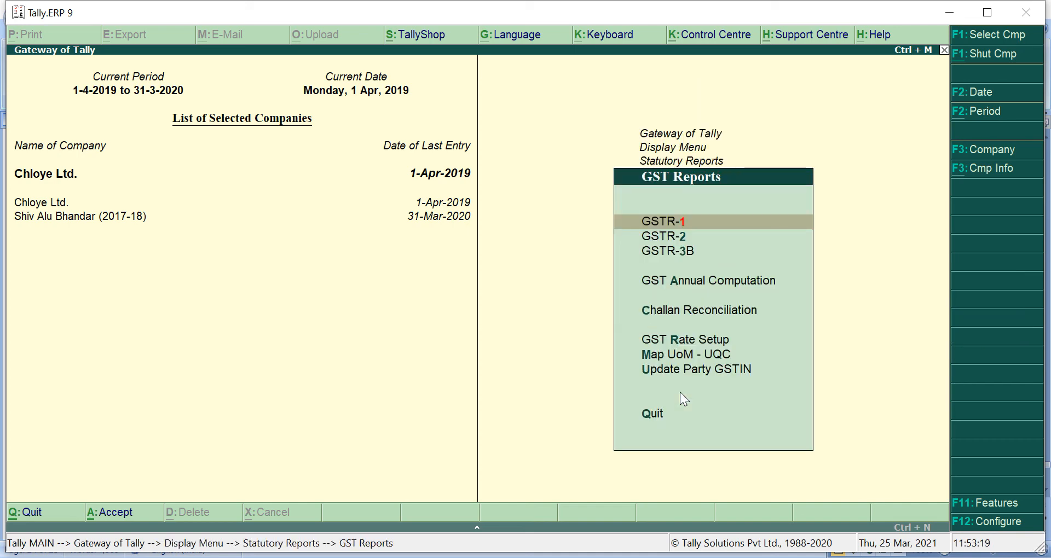
key(Return)
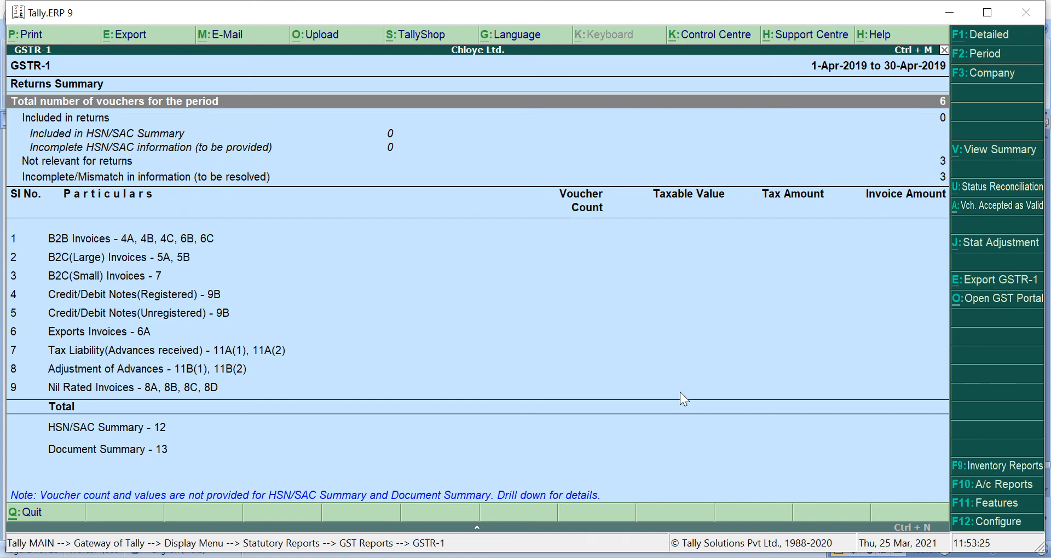
Drill down from the GSTR-1 summary to the list of vouchers with incomplete or mismatched information.
key(Down)
key(Down)
key(Down)
key(Down)
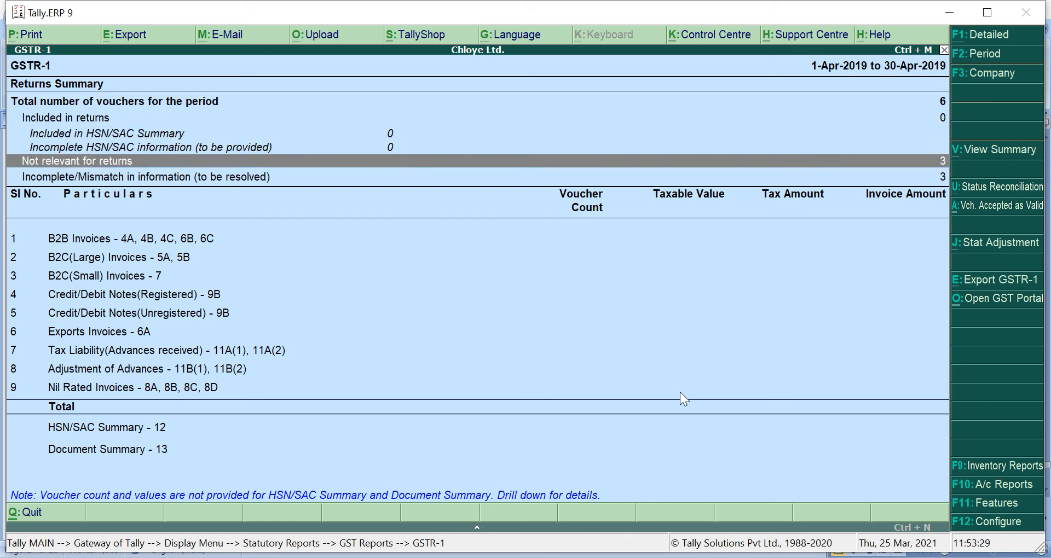
key(Down)
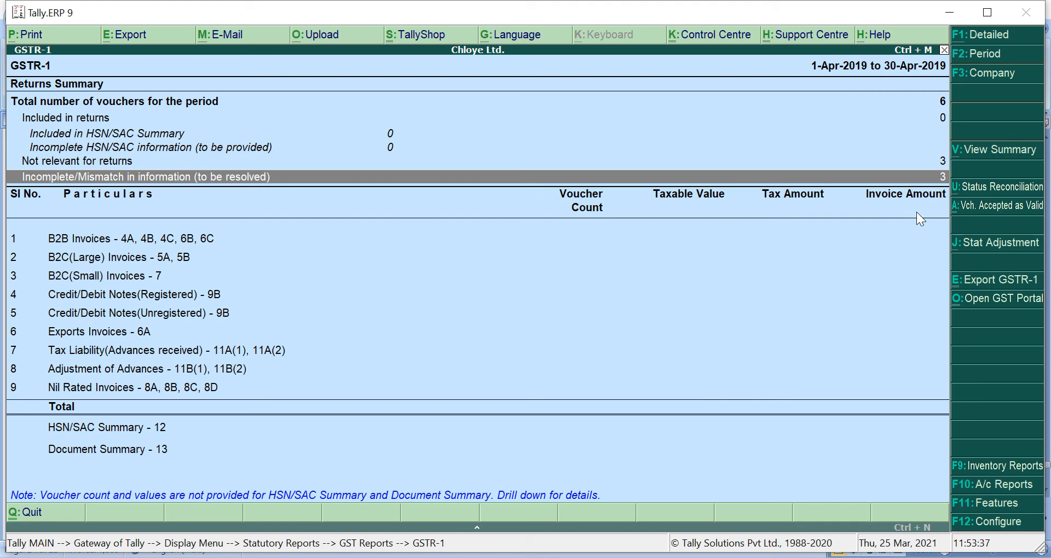
key(Return)
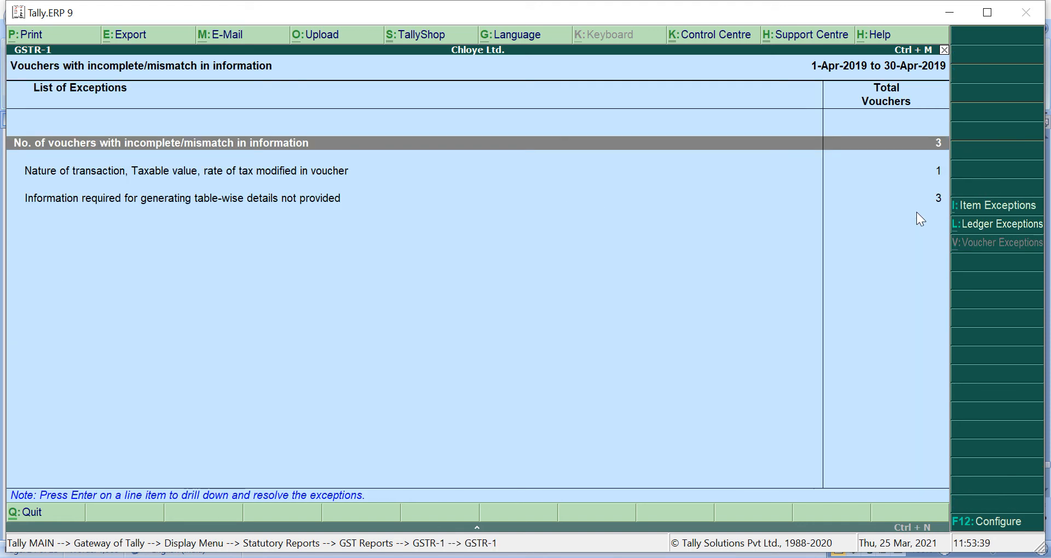
key(Return)
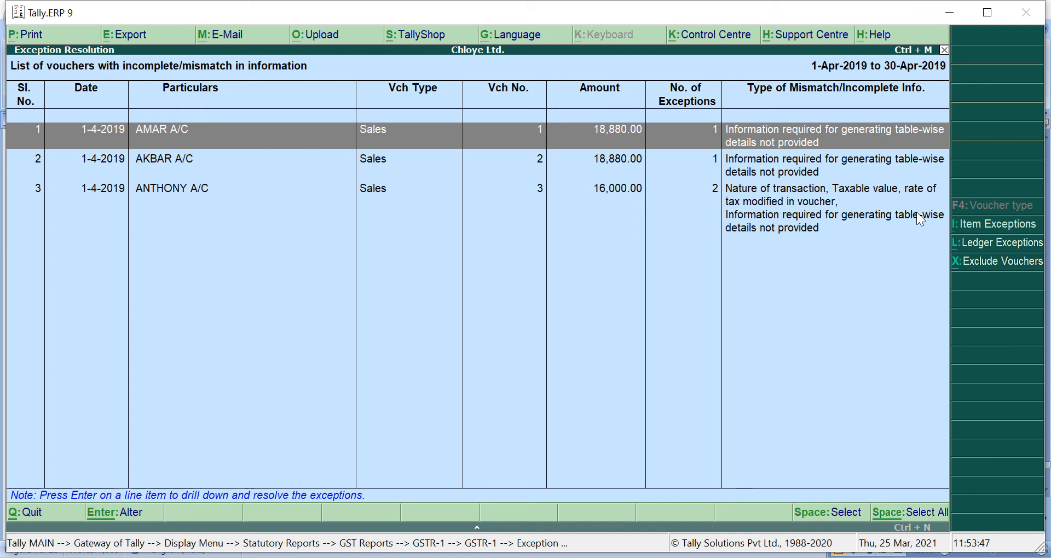
Accept the party GSTIN/UIN as entered for sales vouchers 1 and 2, skipping its validation.
key(Return)
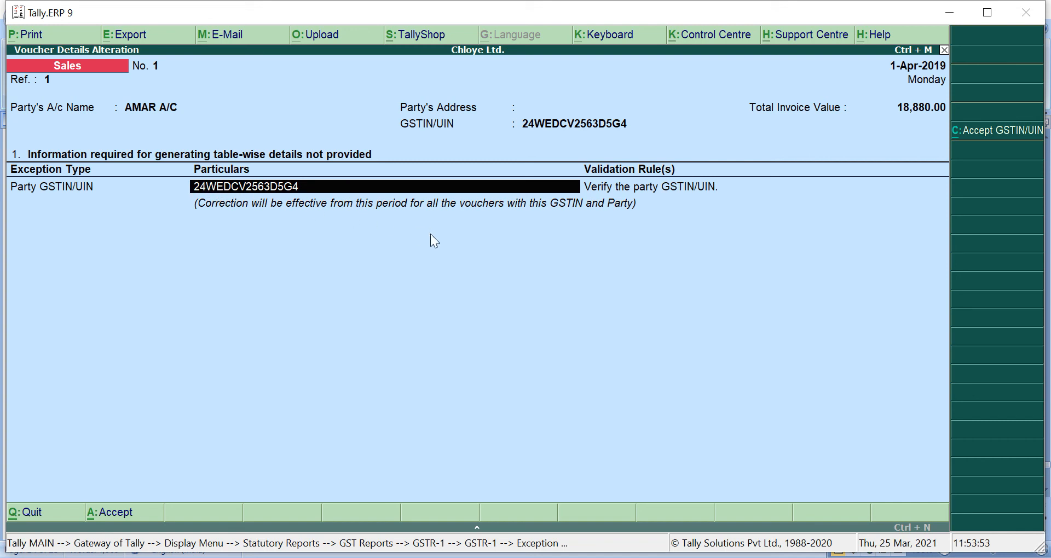
click(1014, 139)
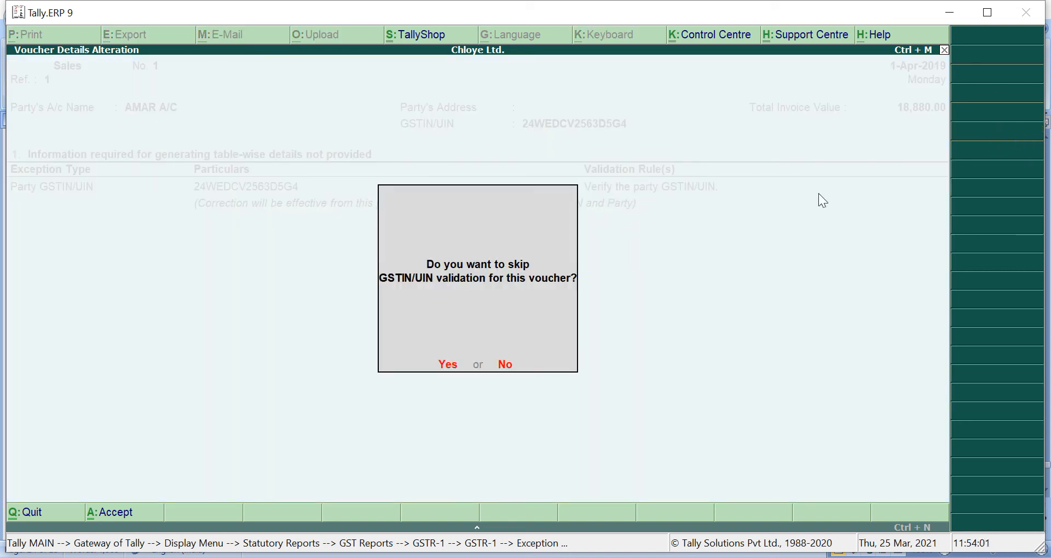
click(447, 365)
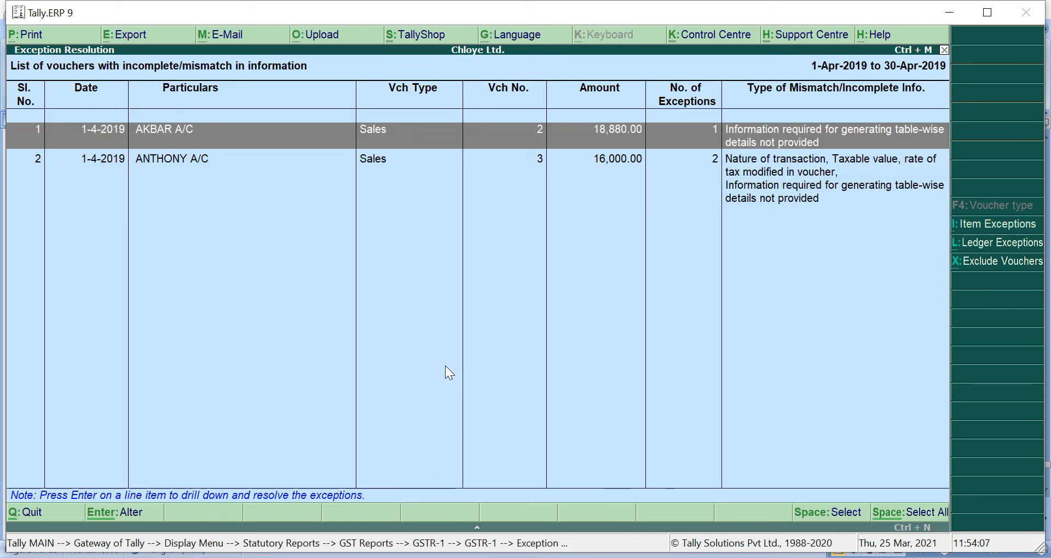
key(Return)
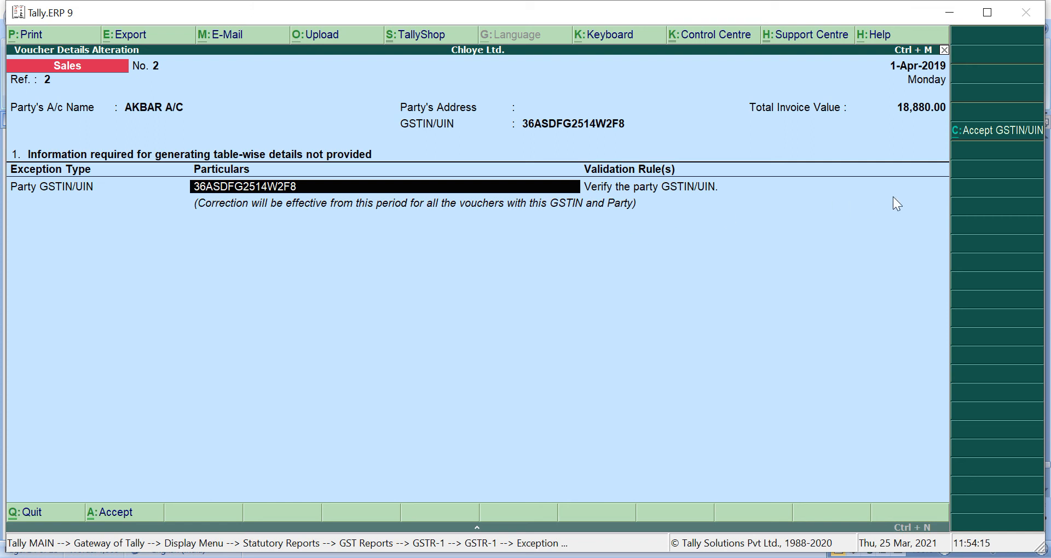
click(1007, 141)
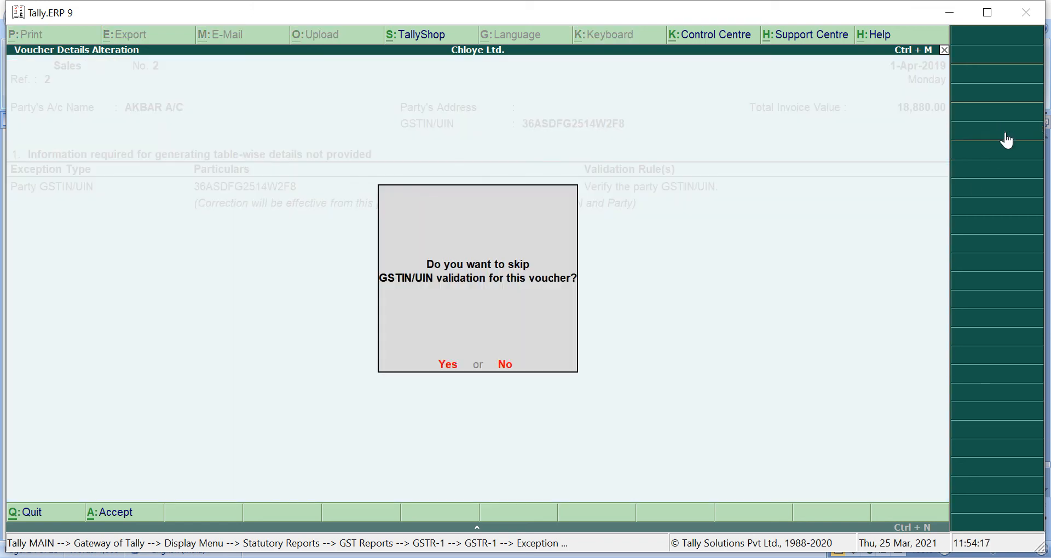
click(448, 367)
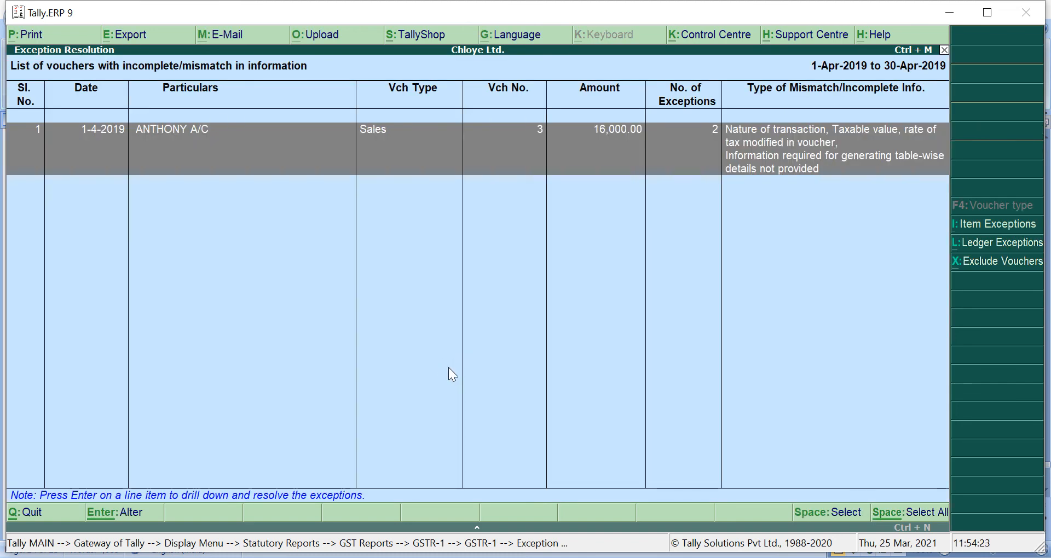
Accept the party GSTIN/UIN of sales voucher 3 without validation and save it with the cess valuation type Based on Value.
key(Return)
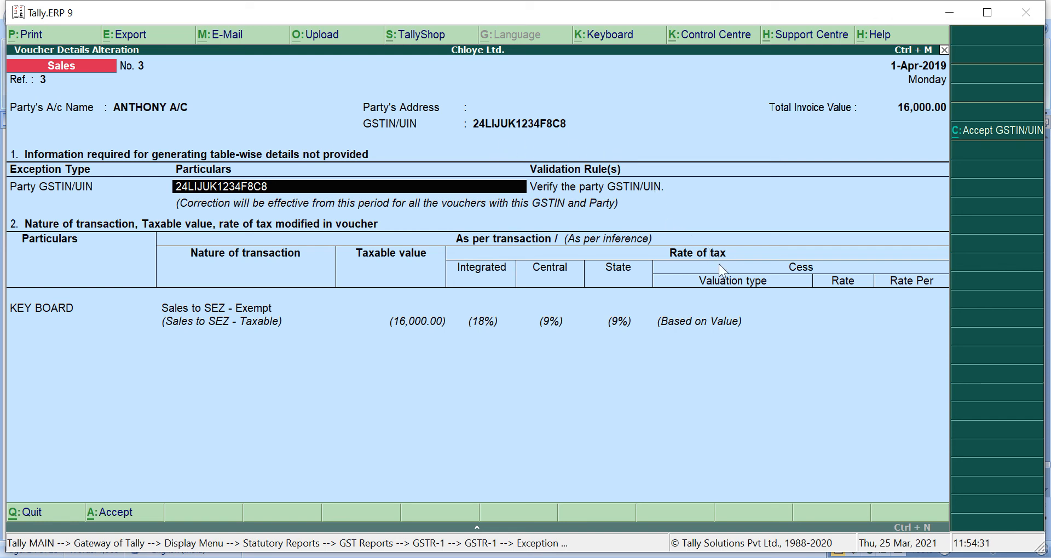
click(1027, 140)
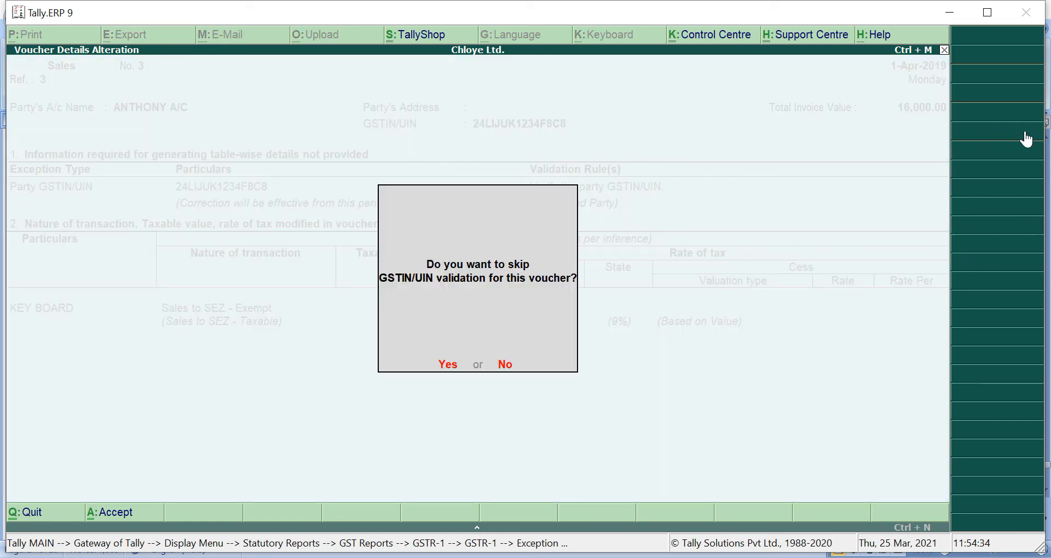
click(451, 365)
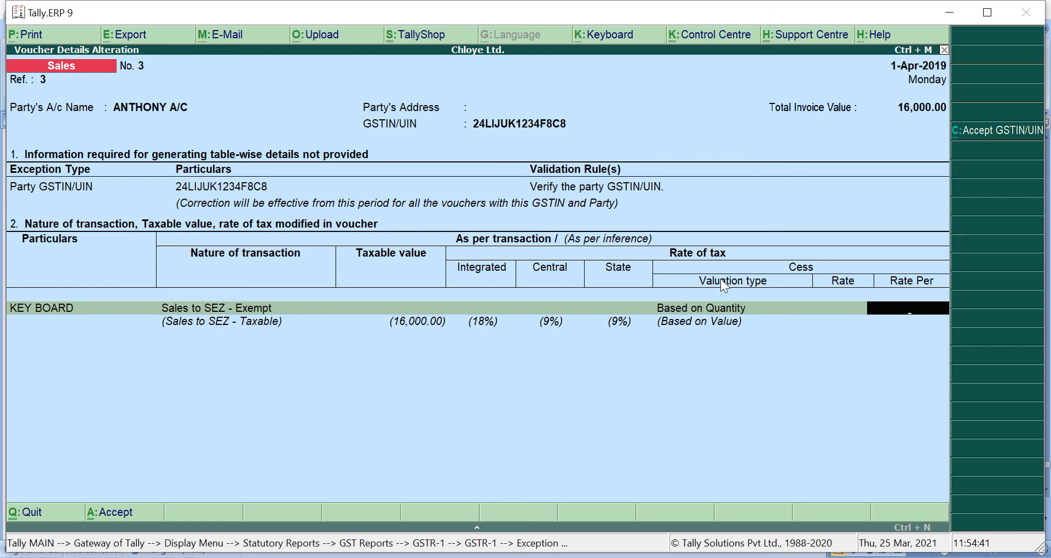
key(BackSpace)
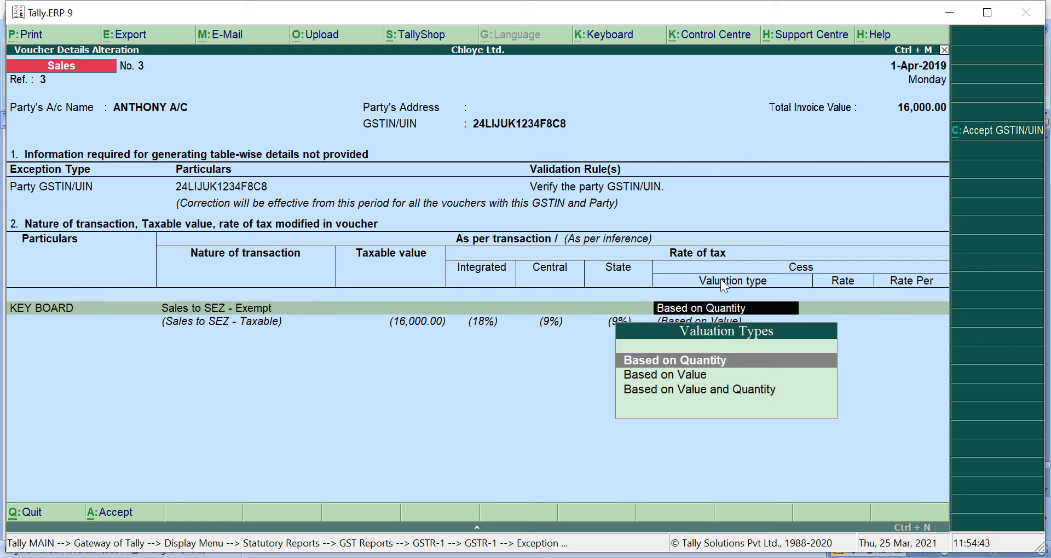
key(Down)
key(Return)
key(Return)
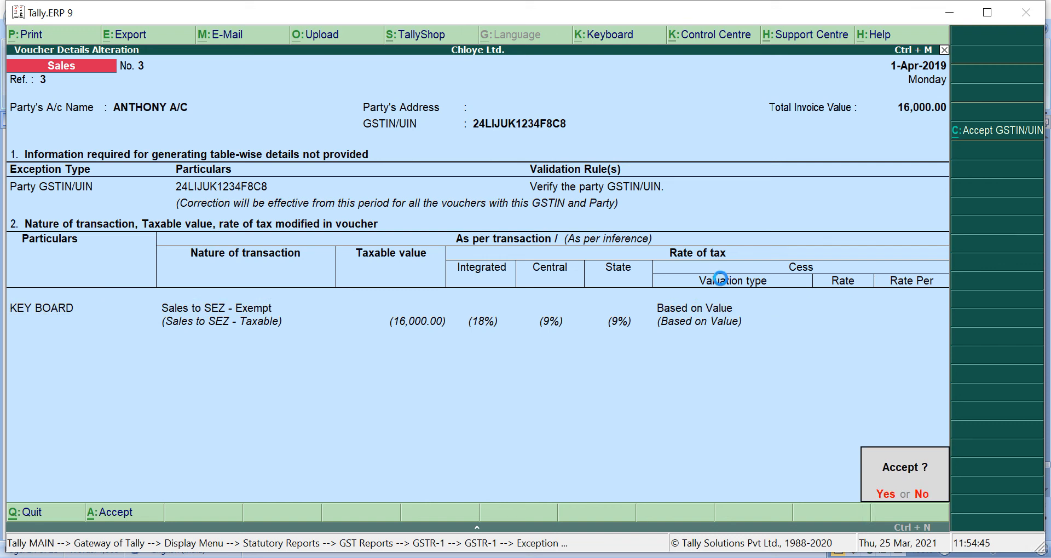
key(Return)
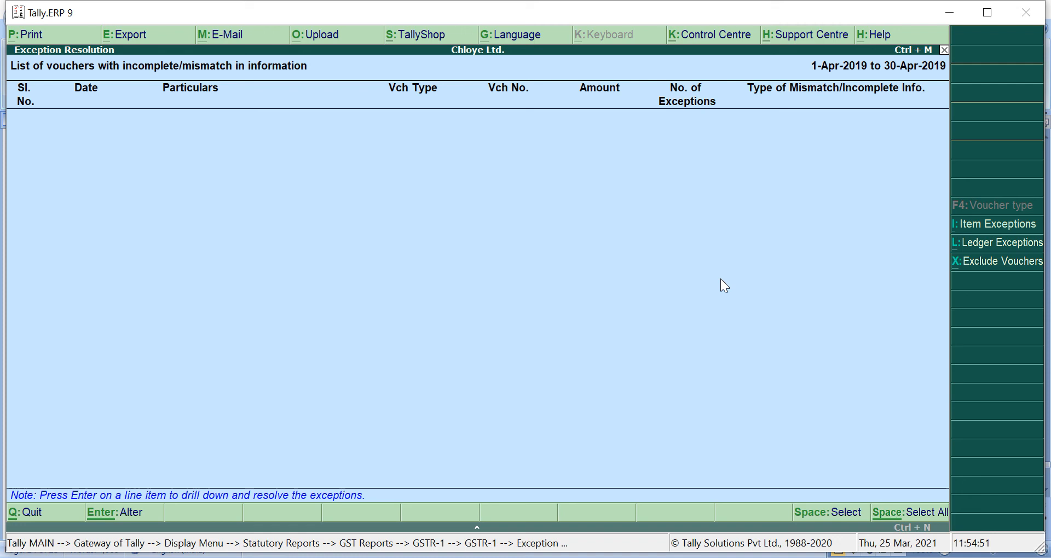
Leave the exception lists and reopen GSTR-1 to check the returns summary and B2B invoice figures.
key(Escape)
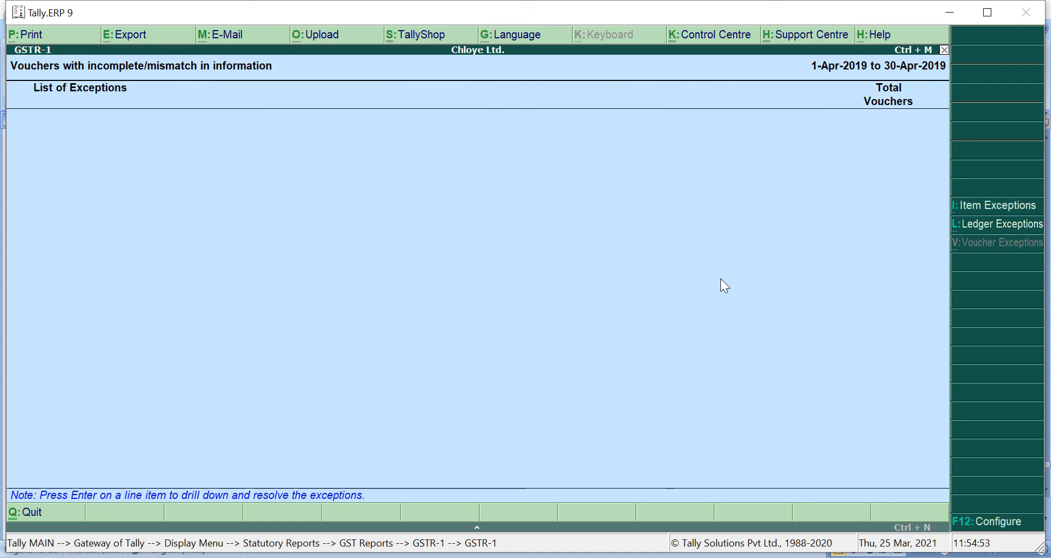
key(Escape)
key(Escape)
key(Return)
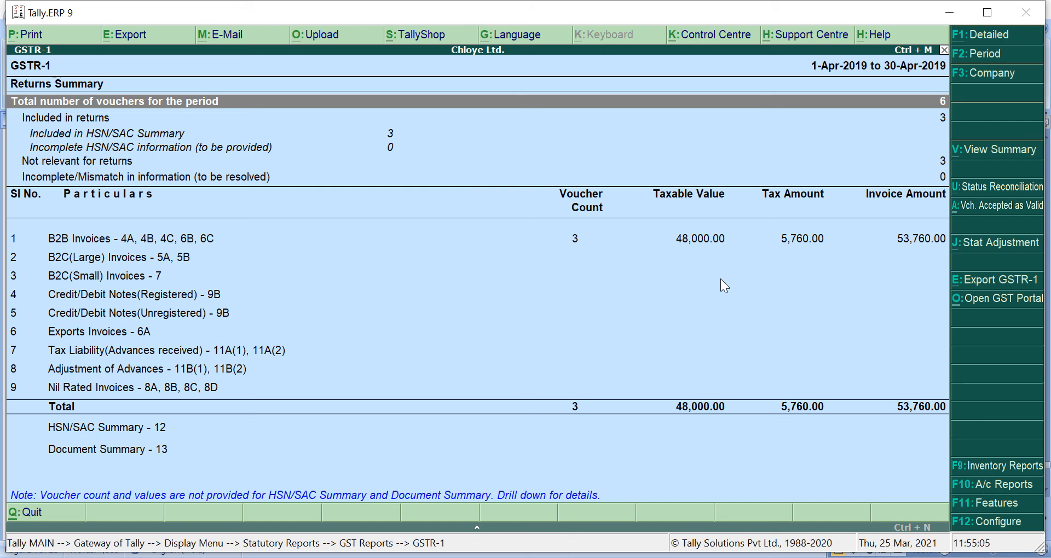
Close the GST reports and show the balance sheet in detailed form.
key(Escape)
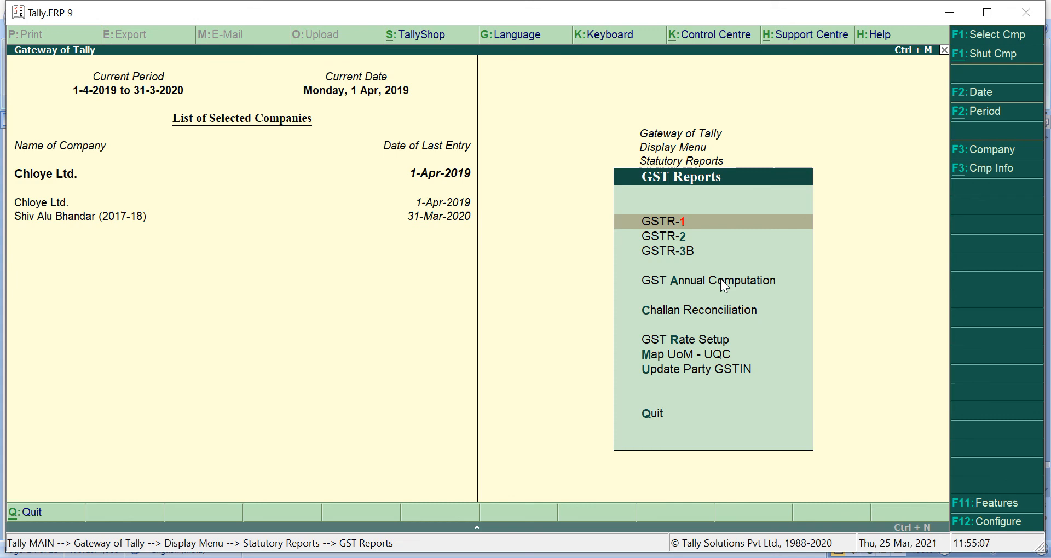
key(Escape)
key(Escape)
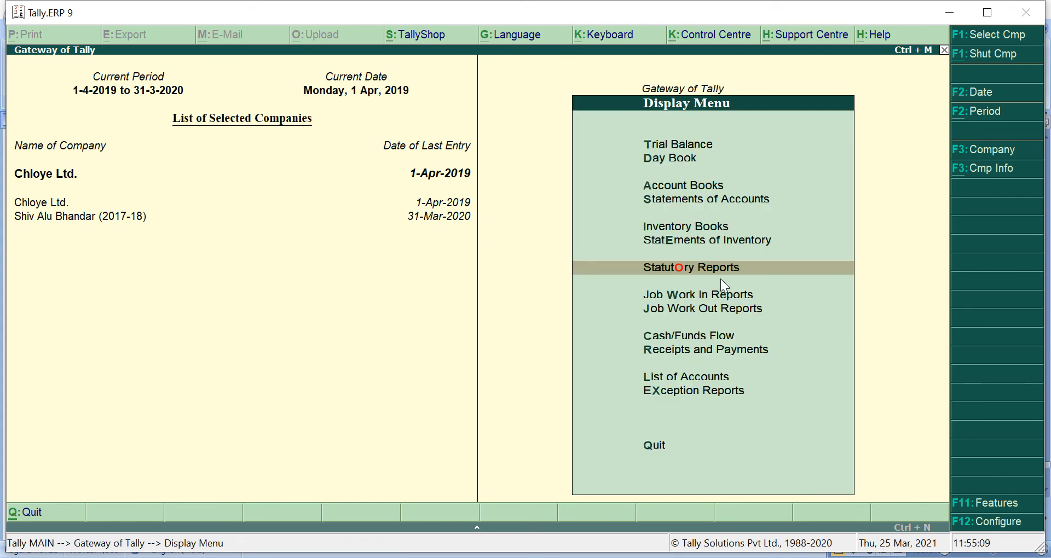
key(Escape)
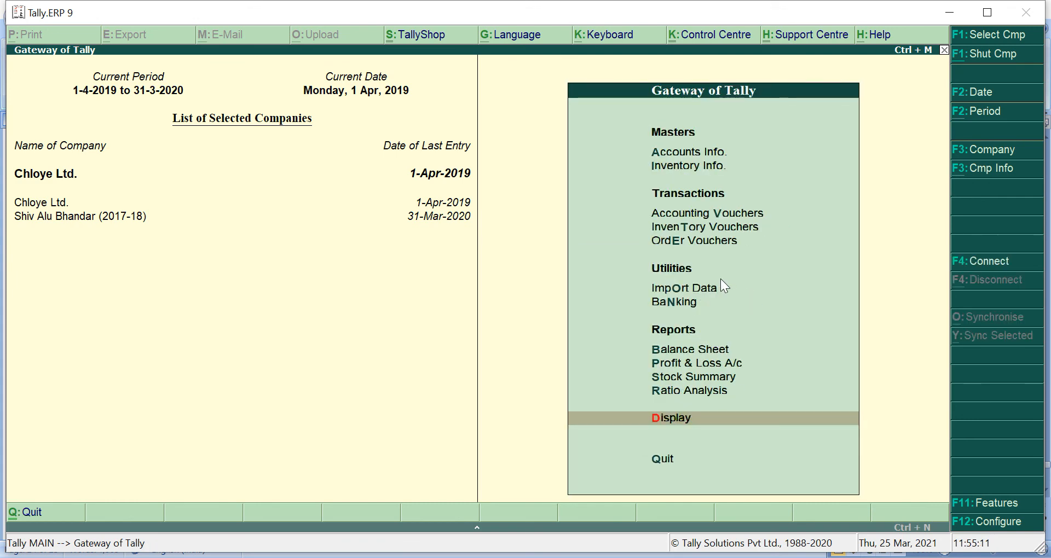
key(b)
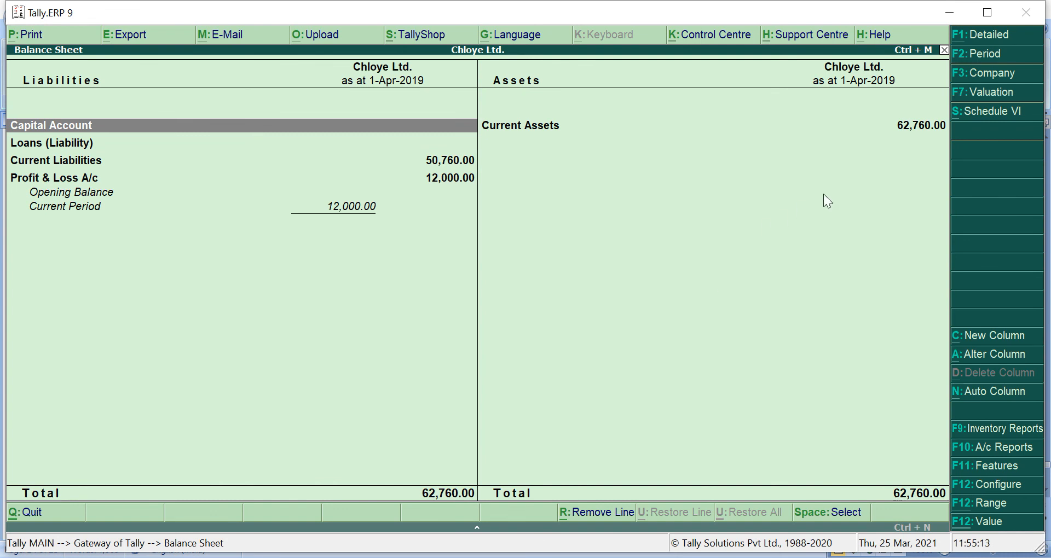
click(992, 38)
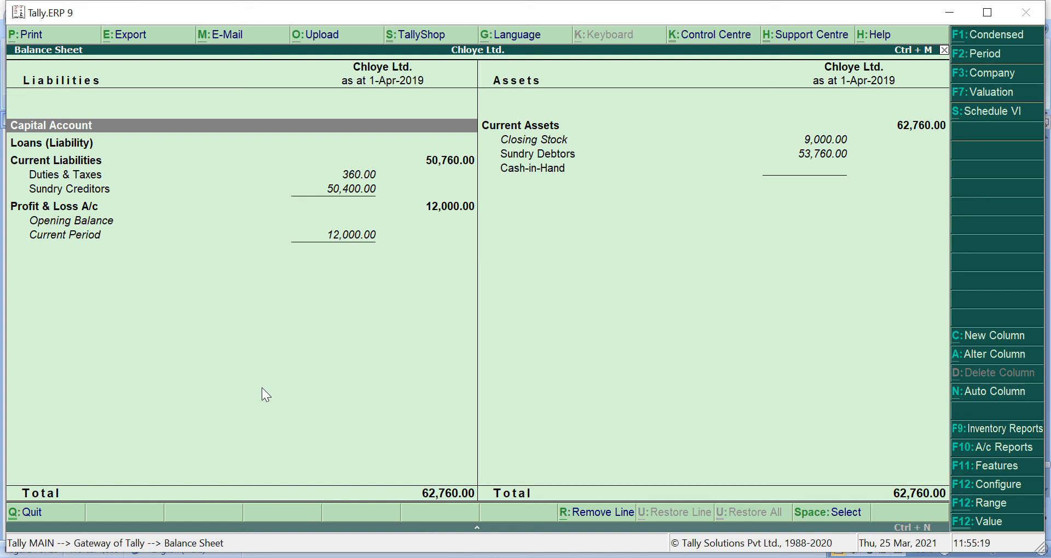
Examine the IGST A/C monthly summary under Duties & Taxes, and close the balance sheet.
key(Down)
key(Down)
key(Down)
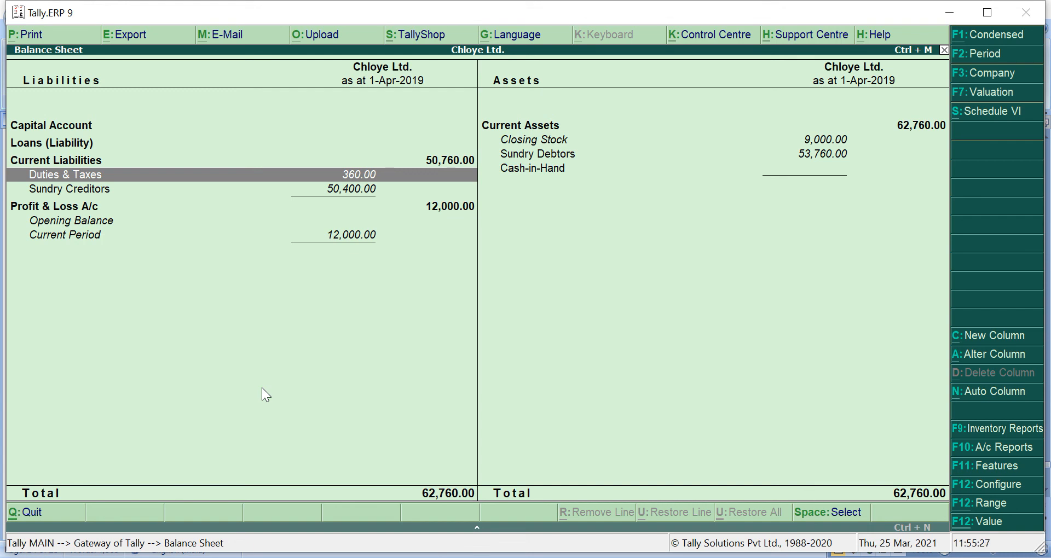
key(Return)
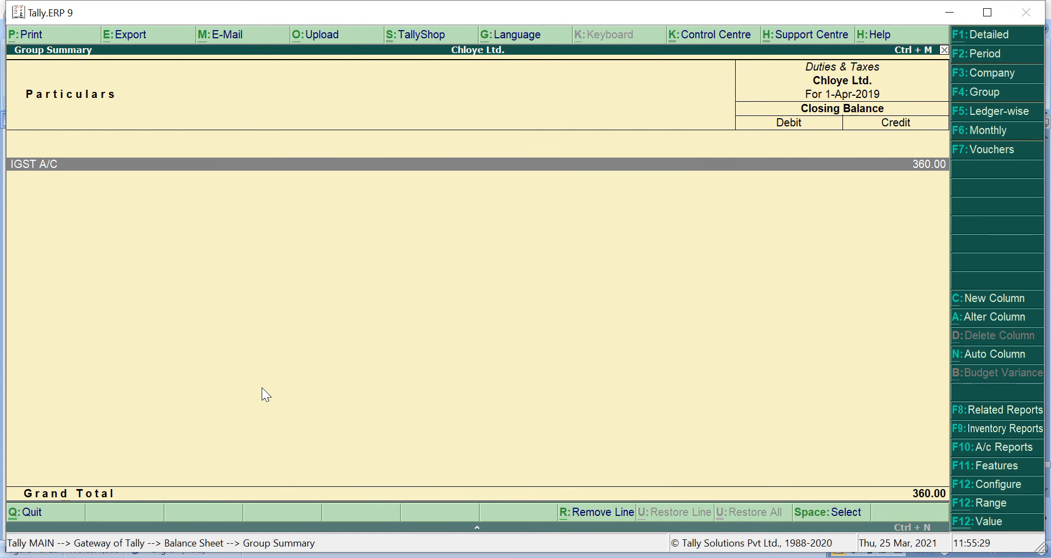
key(Return)
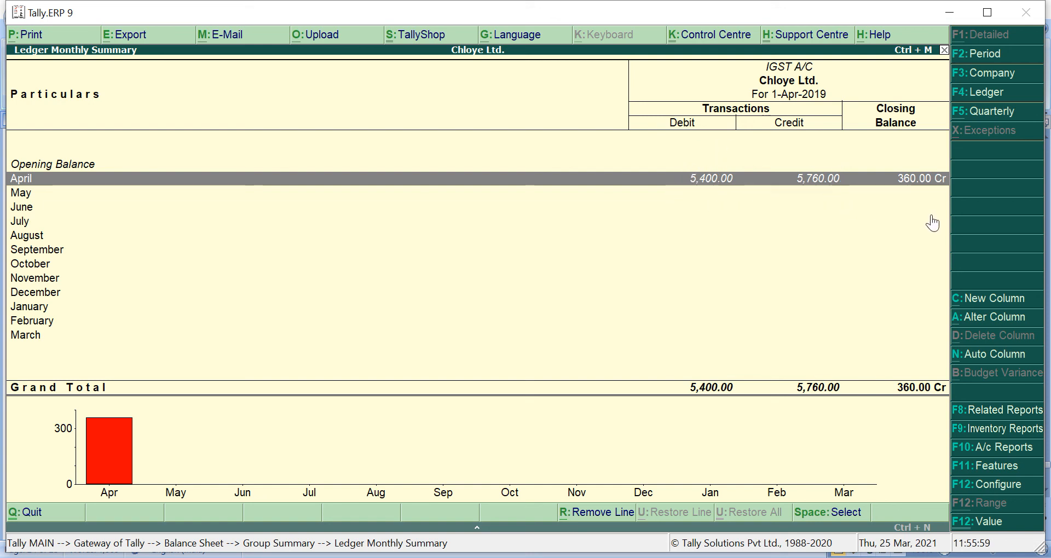
key(Escape)
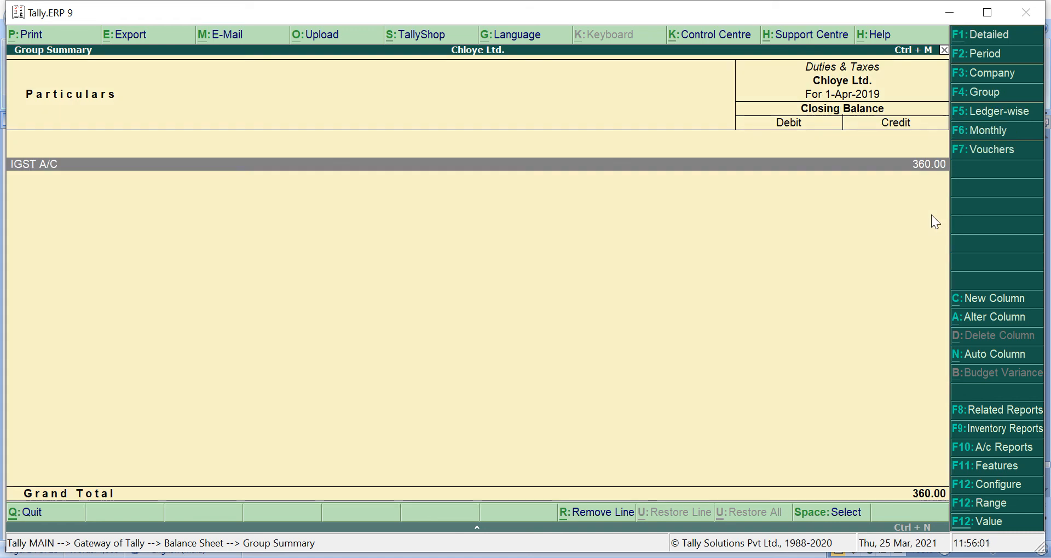
key(Escape)
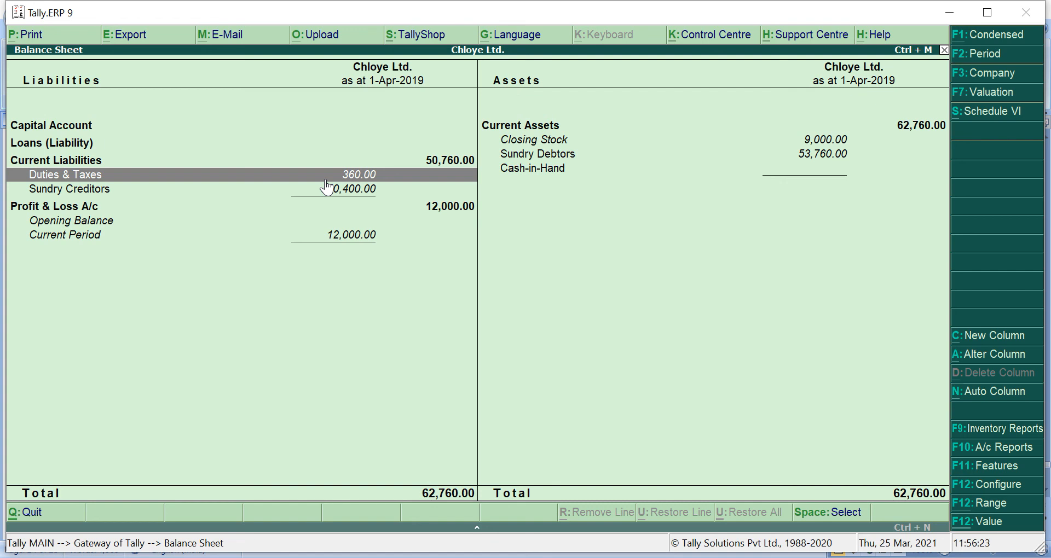
key(Escape)
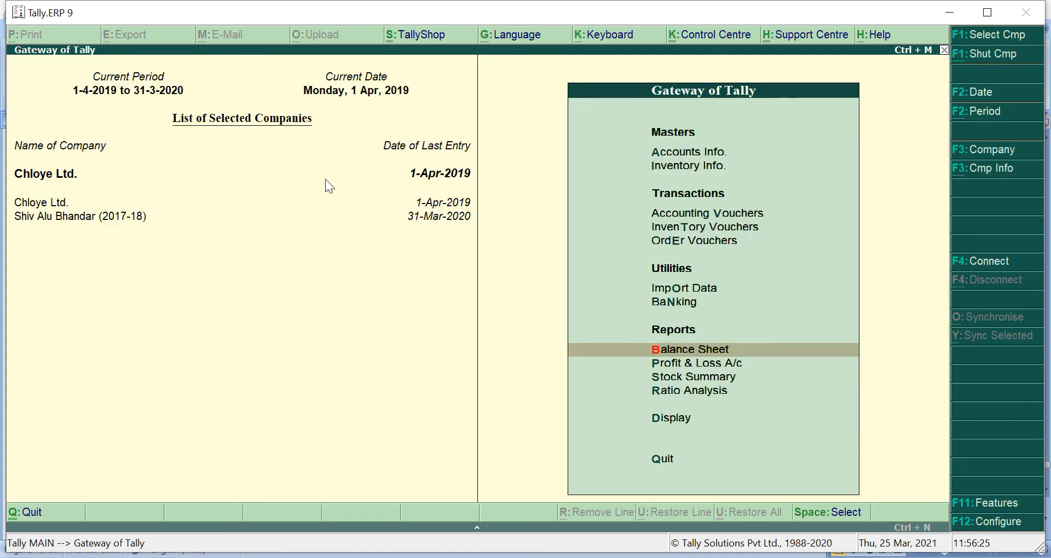
Open the GSTR-3B report from the statutory GST reports and show it in detailed form.
key(d)
key(o)
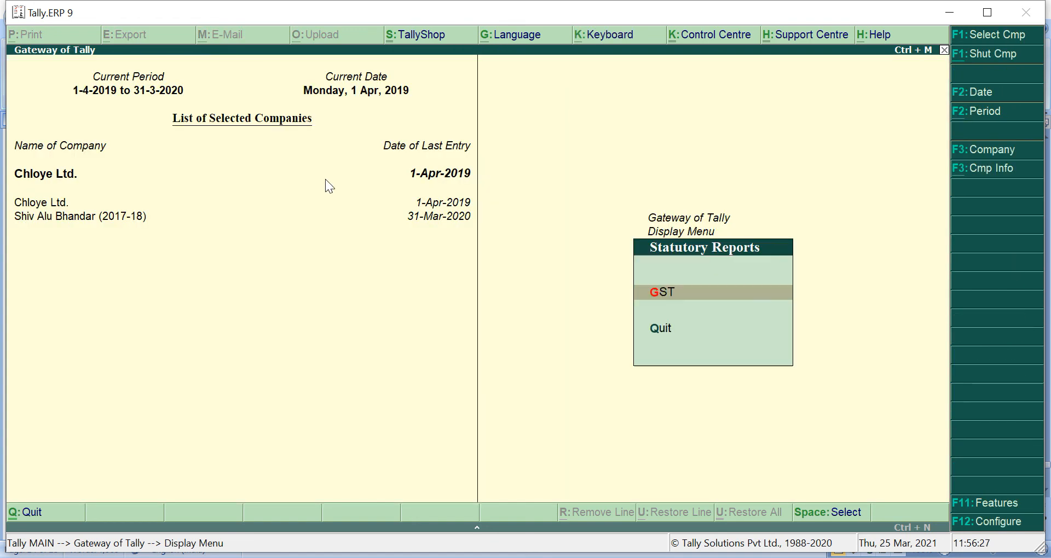
key(g)
key(Down)
key(Down)
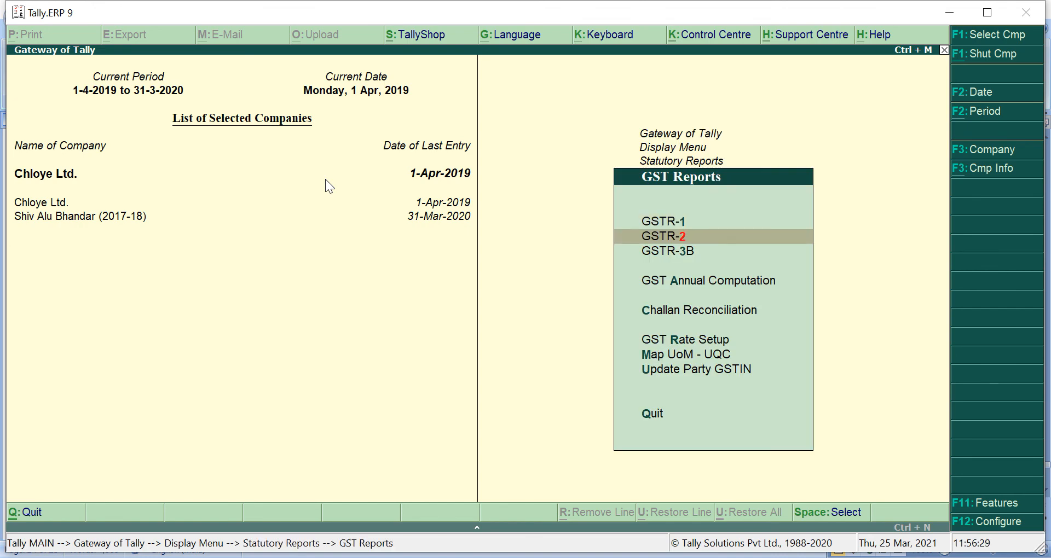
key(Return)
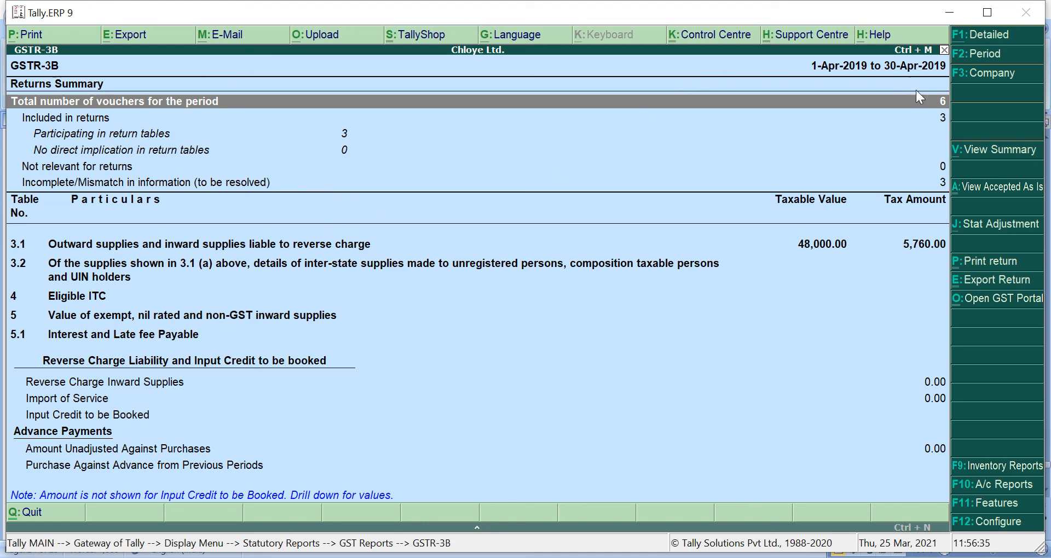
click(991, 42)
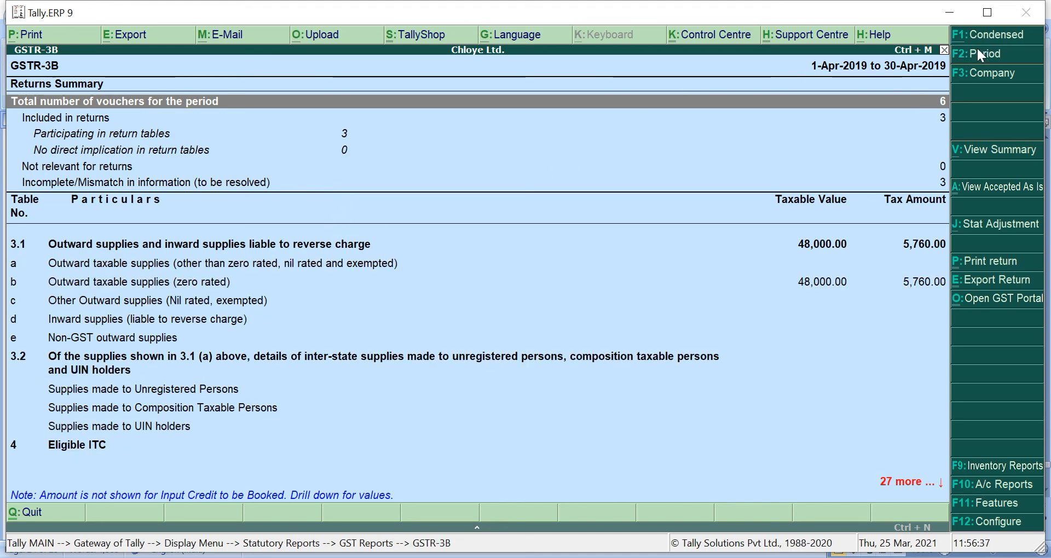
Open the GSTR-3B list of vouchers with incomplete or mismatched information under the modified transaction nature, taxable value and tax rate exception.
key(Down)
key(Down)
key(Down)
key(Down)
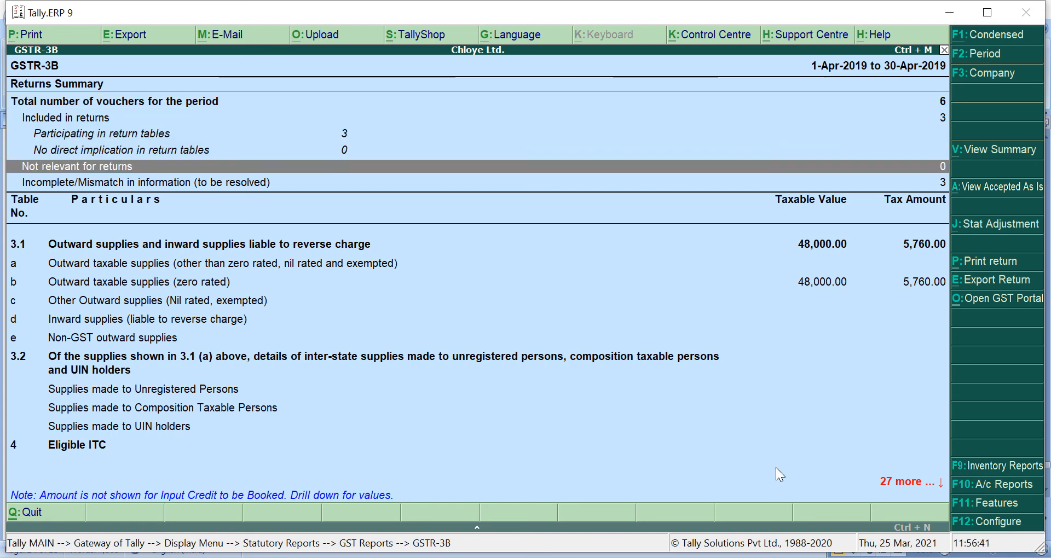
key(Down)
key(Return)
key(Return)
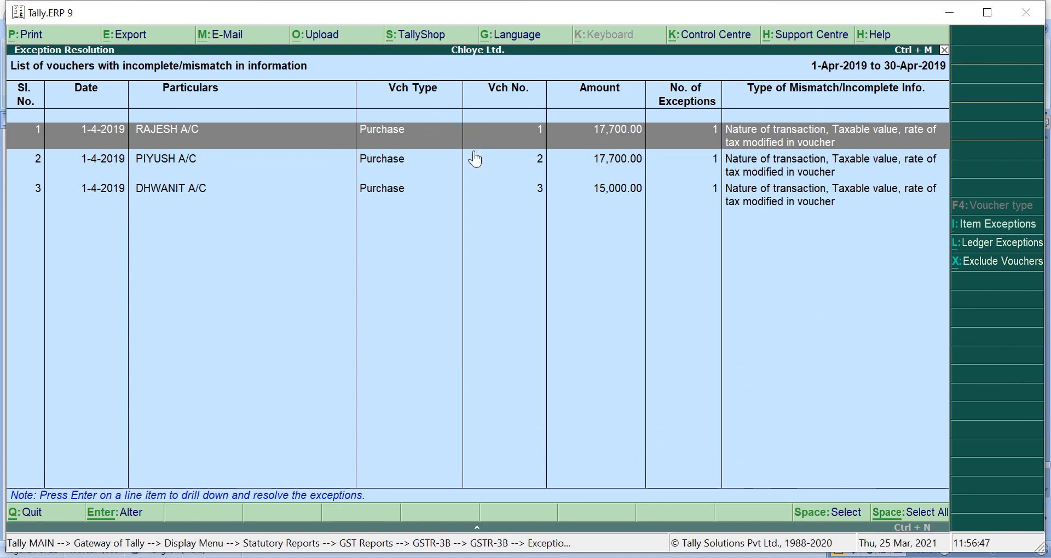
Resolve purchase voucher 1 as Purchase From SEZ - Taxable with taxable value 15,000, integrated tax 18% and cess Based on Value.
click(496, 144)
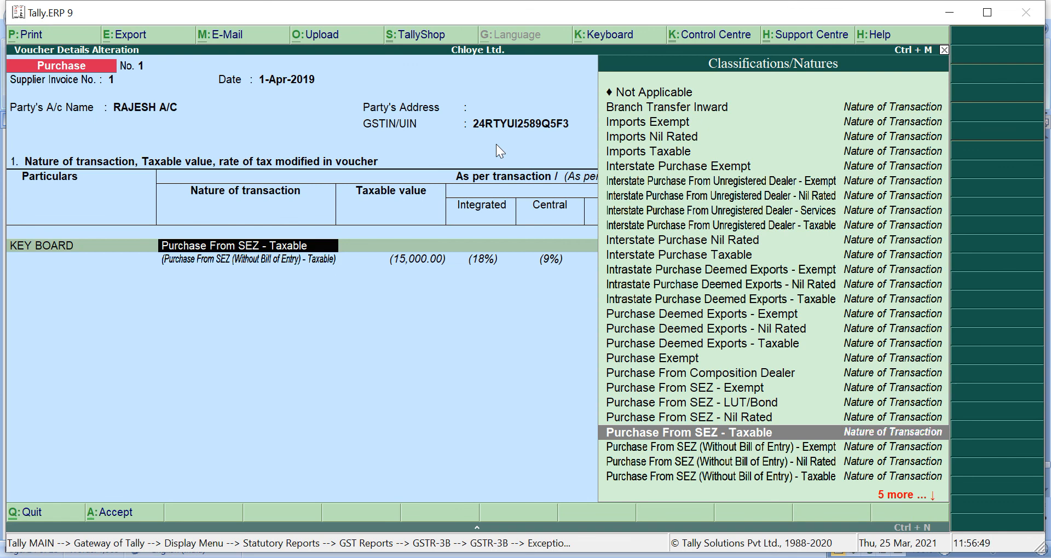
key(Return)
text(15,000)
key(Return)
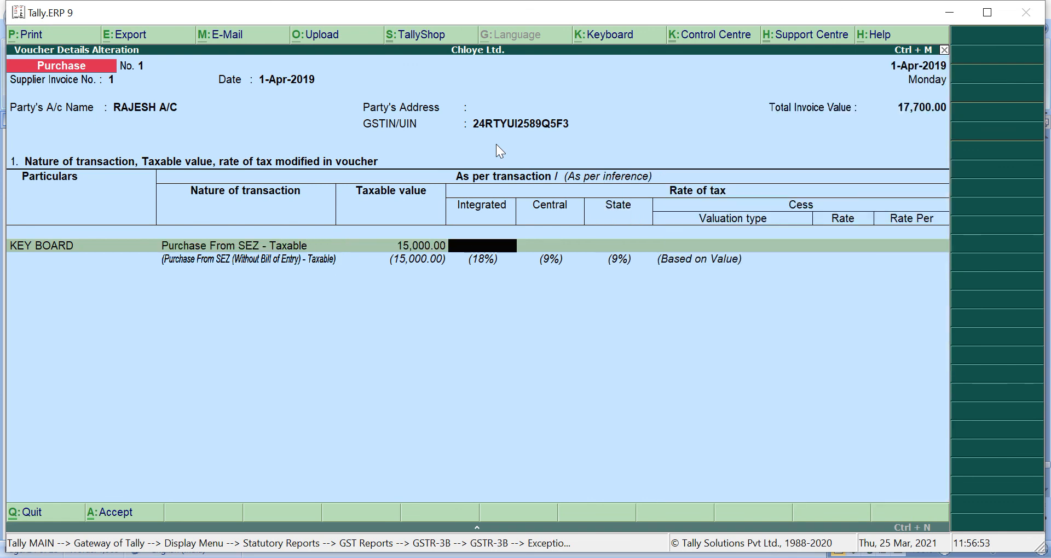
text(18)
key(Return)
key(Return)
key(Return)
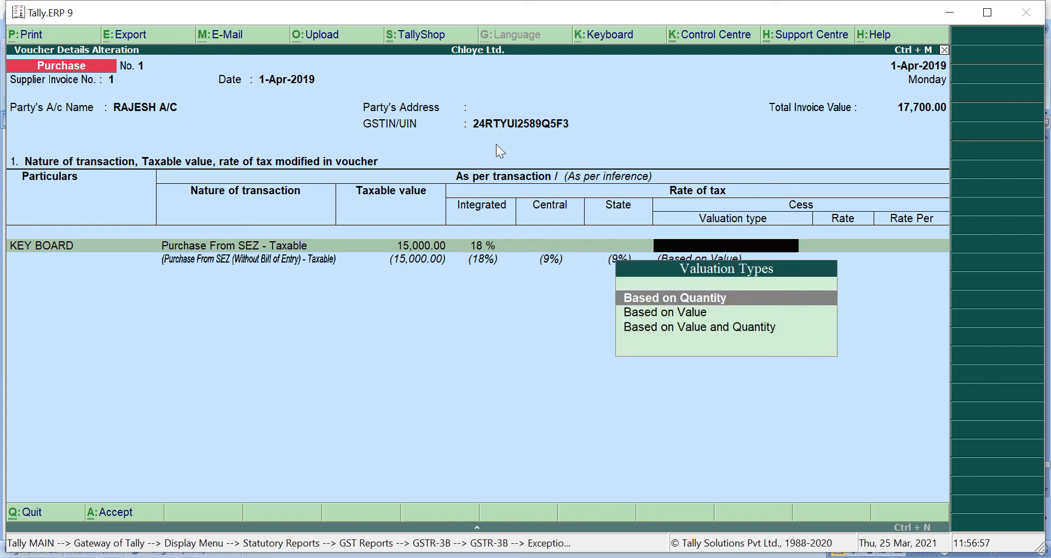
key(Down)
key(Return)
key(Return)
key(Return)
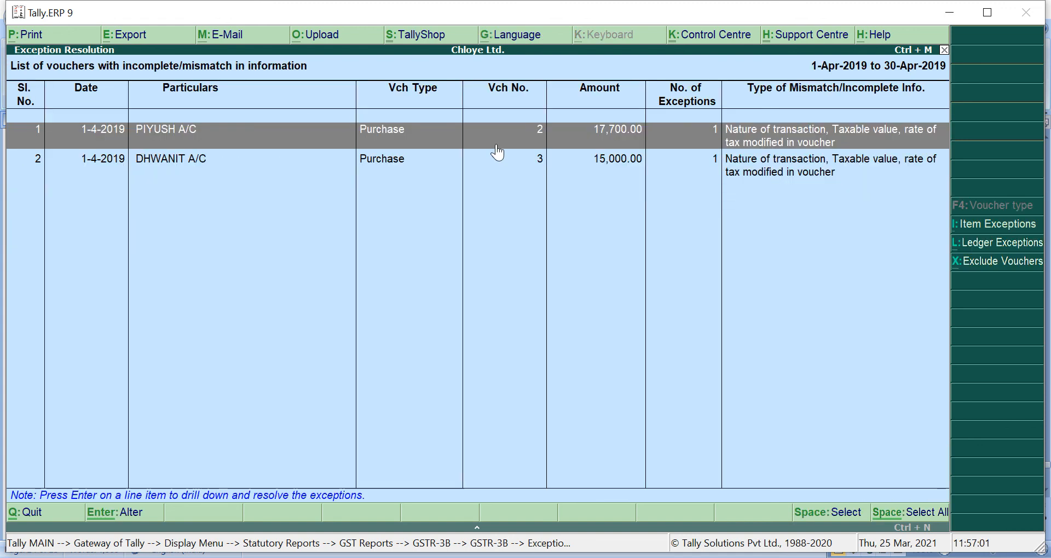
Resolve purchase voucher 2 as Purchase From SEZ - Taxable with taxable value 15,000, integrated tax 18% and cess Based on Value.
key(Return)
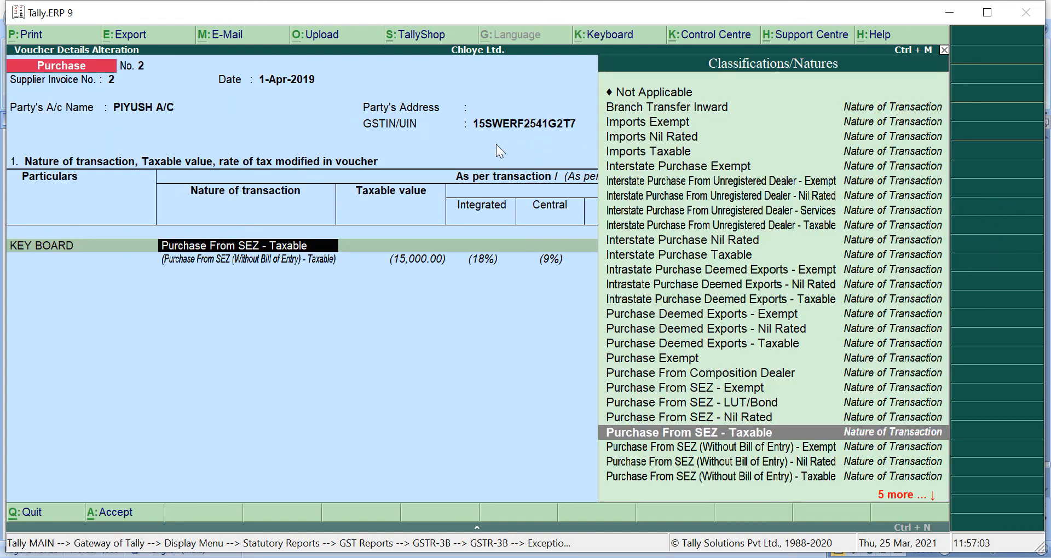
key(Return)
text(15000)
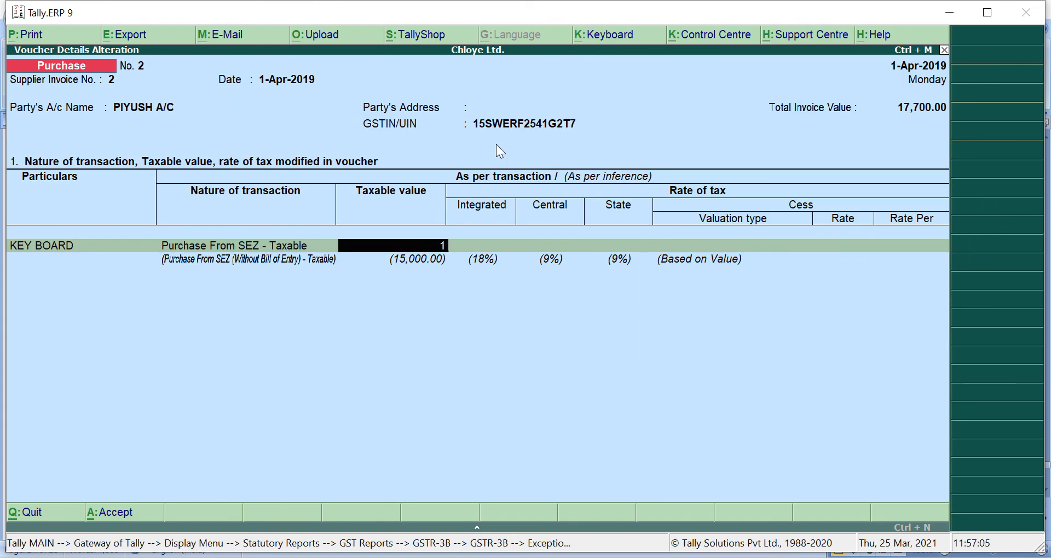
key(Return)
text(18)
key(Return)
key(Return)
key(Return)
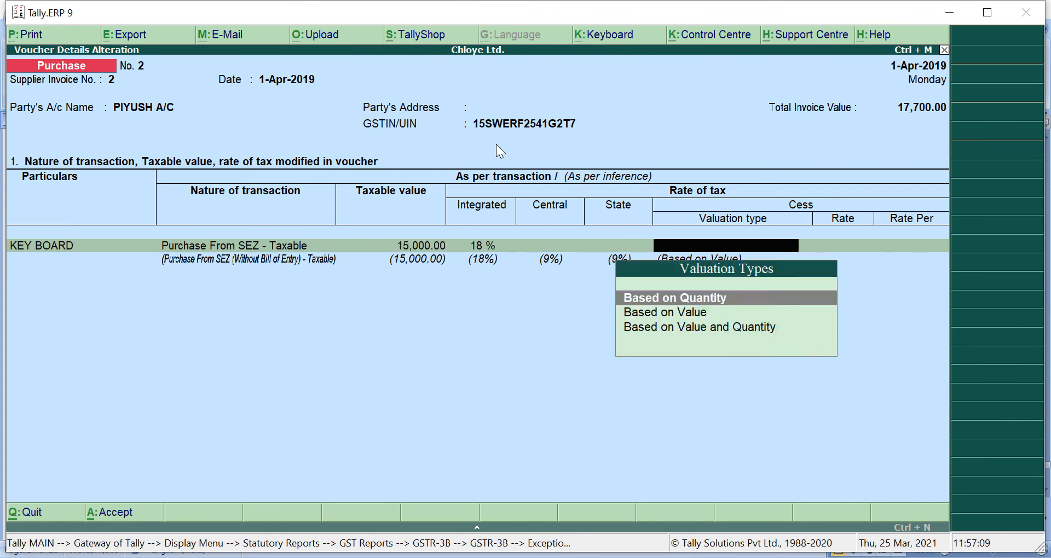
key(Down)
key(Return)
key(Return)
key(Return)
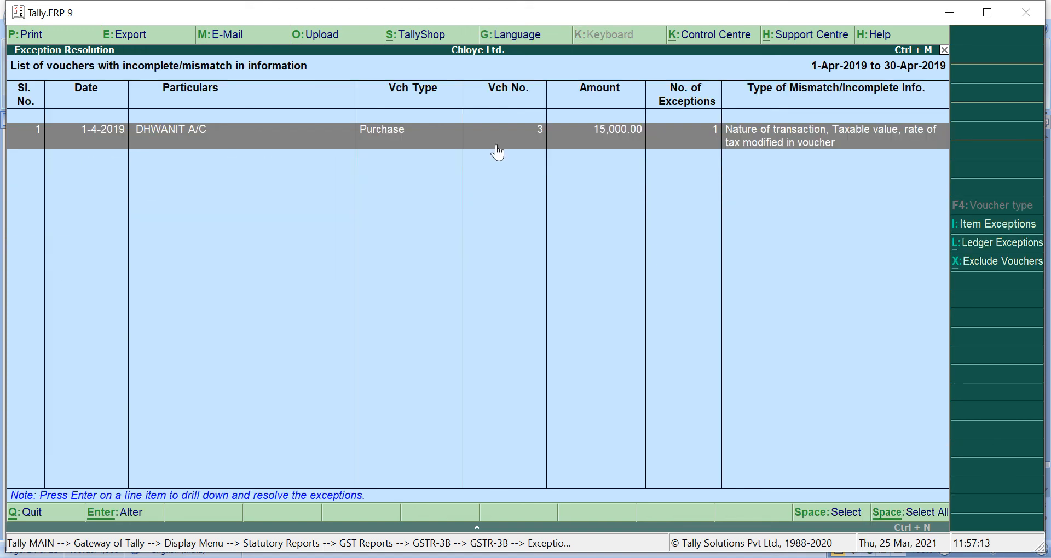
Resolve purchase voucher 3 as Purchase From SEZ - Exempt with taxable value 15,000, blank tax rates and cess Based on Value.
key(Return)
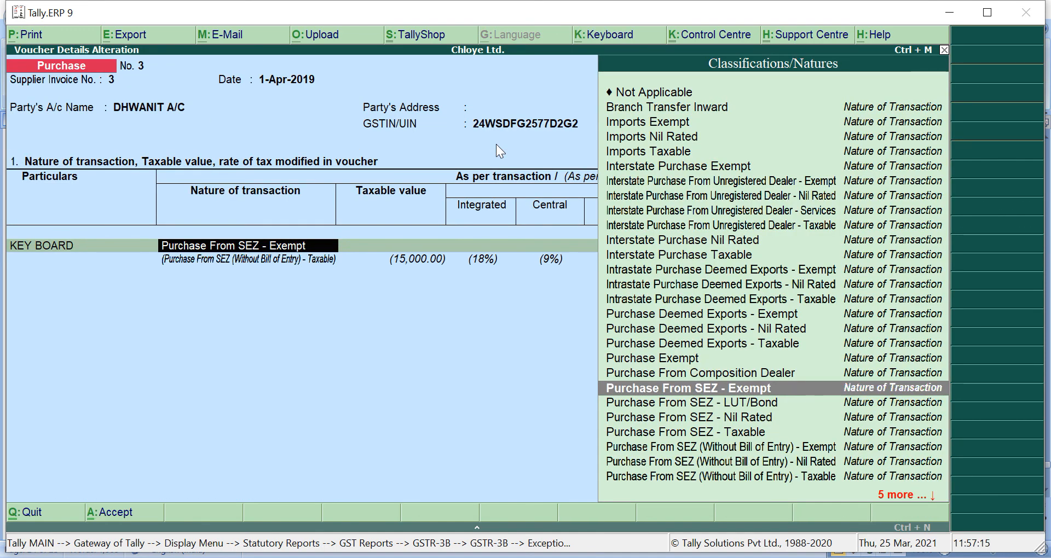
key(Return)
text(15,000)
key(Return)
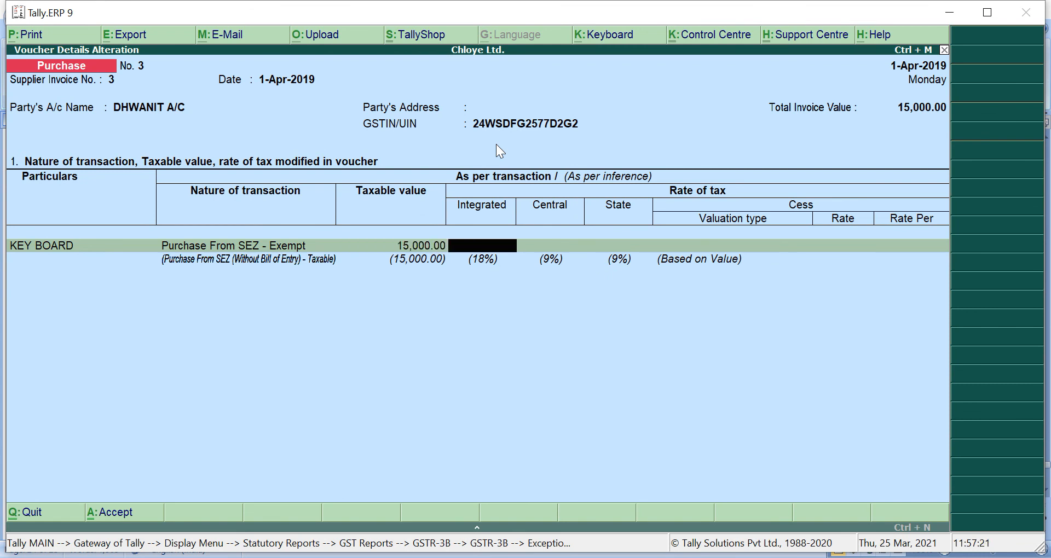
key(Return)
key(Return)
key(Return)
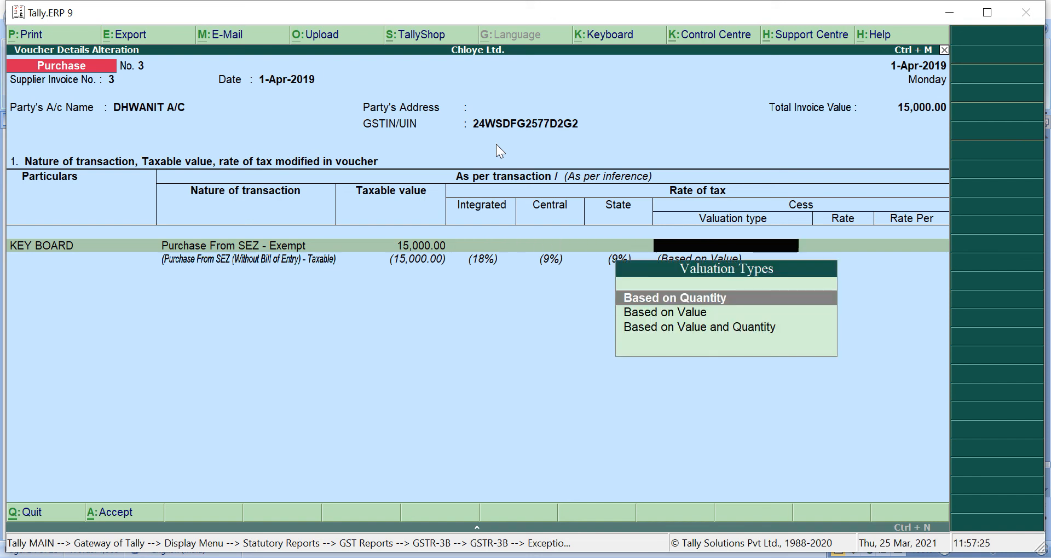
key(Down)
key(Return)
key(Return)
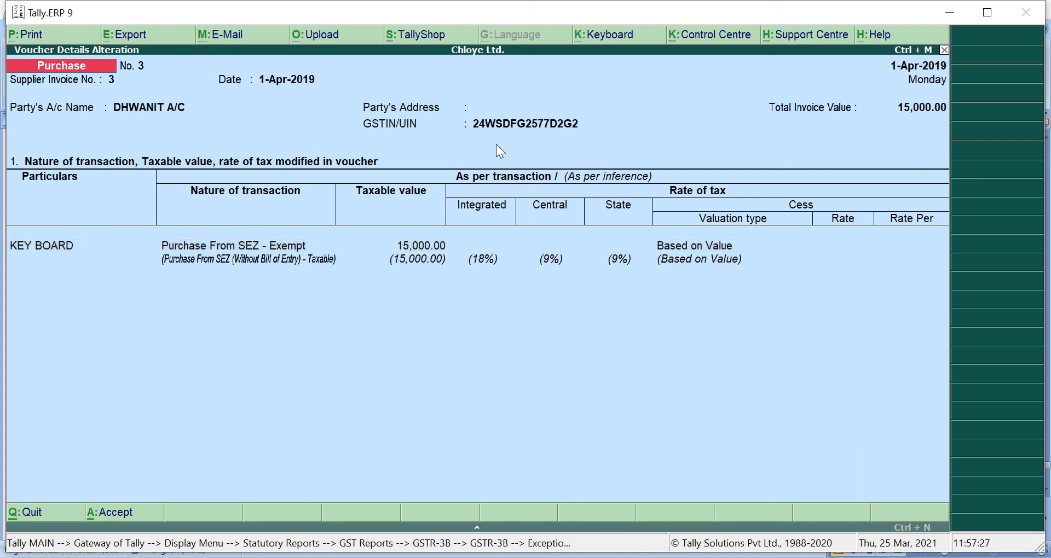
key(Return)
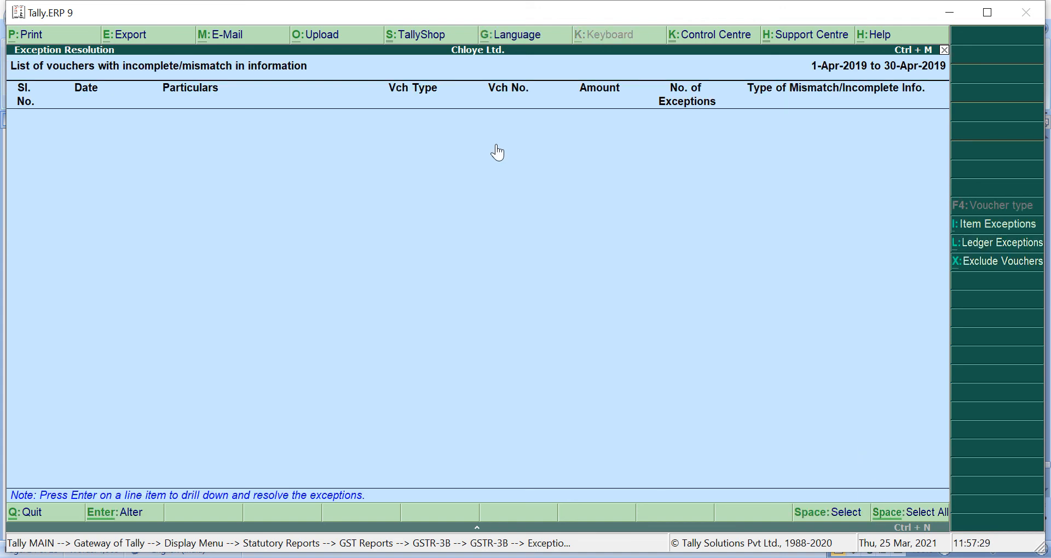
Leave the exception lists, reopen GSTR-3B and show its returns summary in detailed form.
key(Escape)
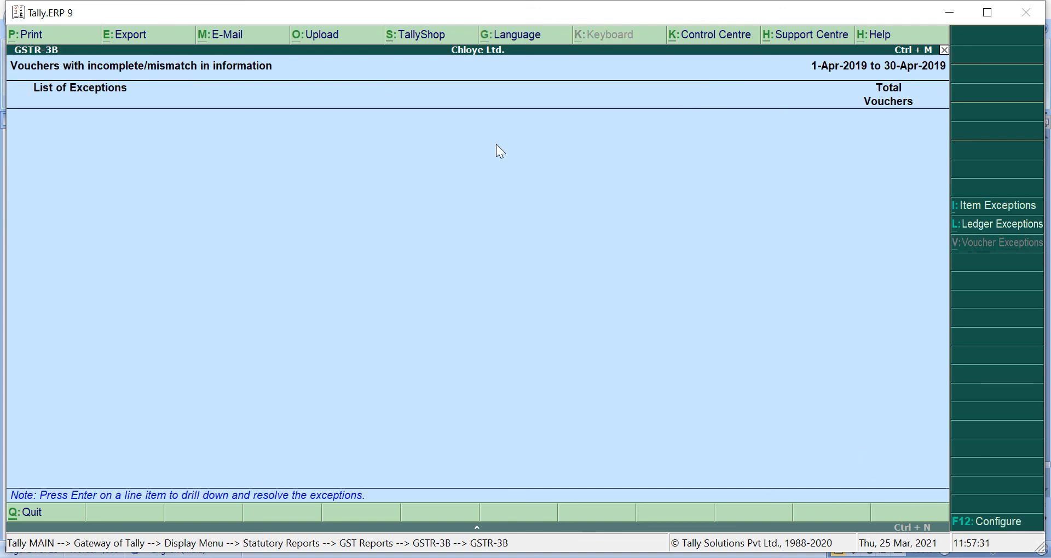
key(Escape)
key(Escape)
key(Return)
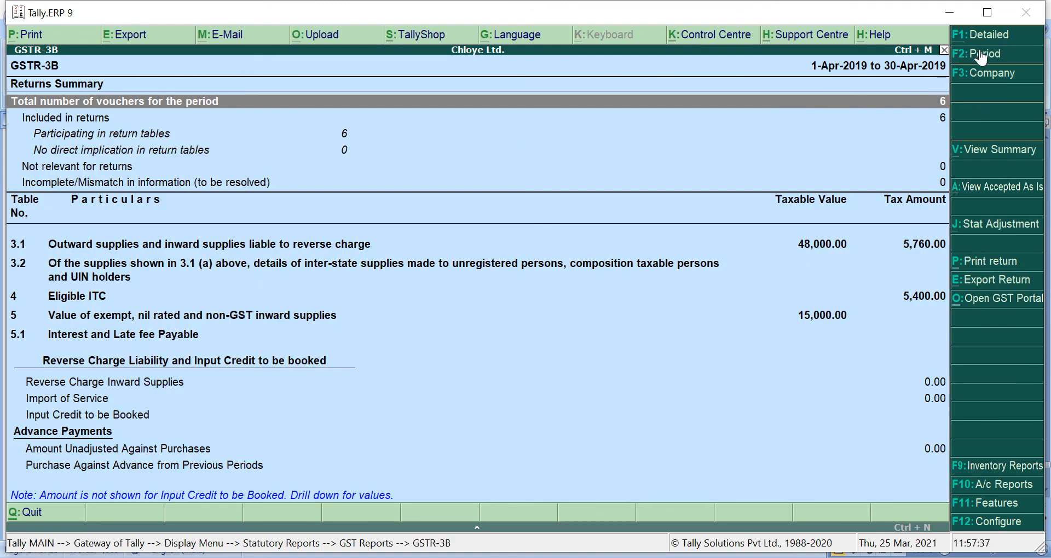
click(984, 35)
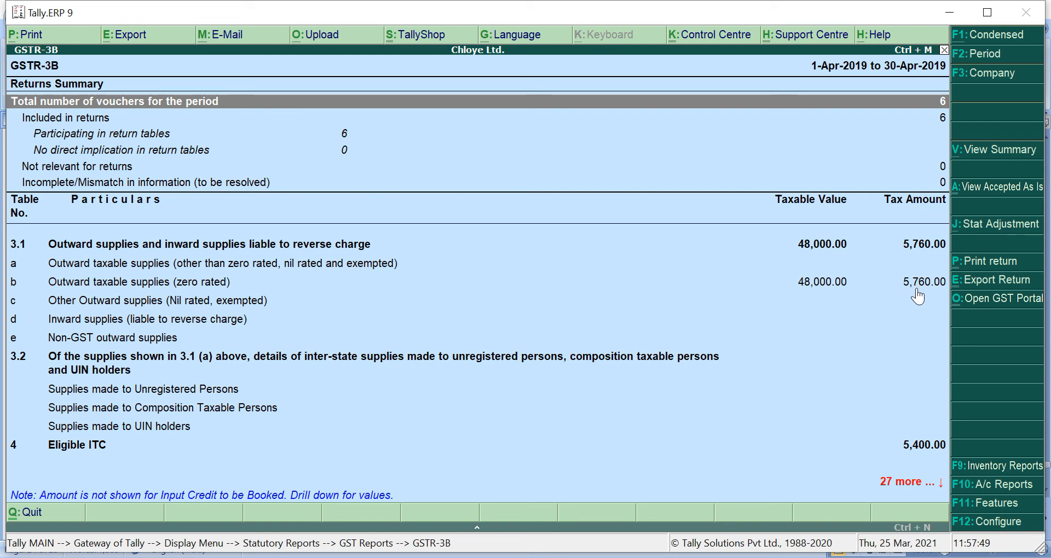
Examine the zero-rated outward supplies and the Eligible ITC on import of goods in GSTR-3B.
key(Down)
key(Down)
key(Down)
key(Down)
key(Down)
key(Down)
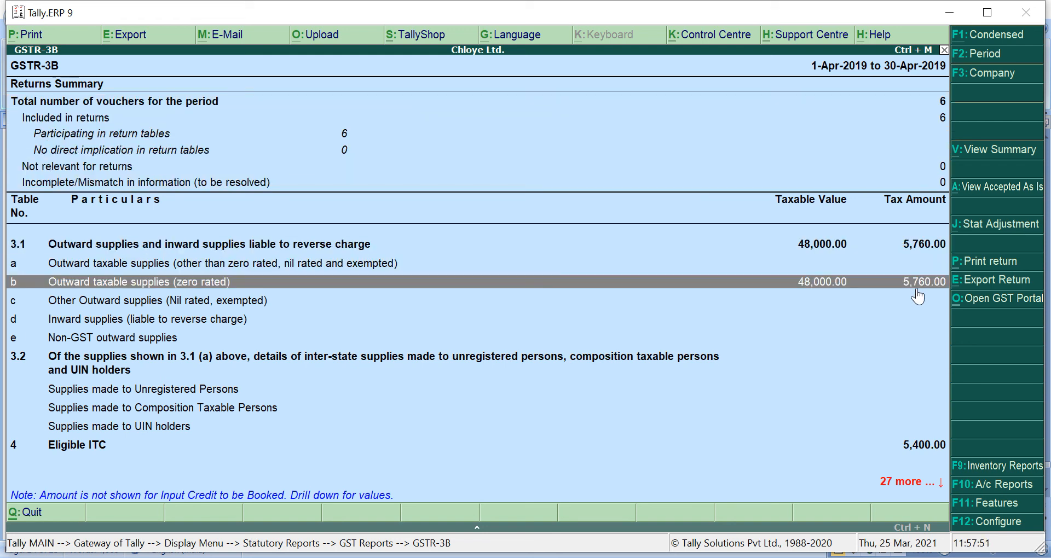
key(Down)
key(Down)
key(Down)
key(Down)
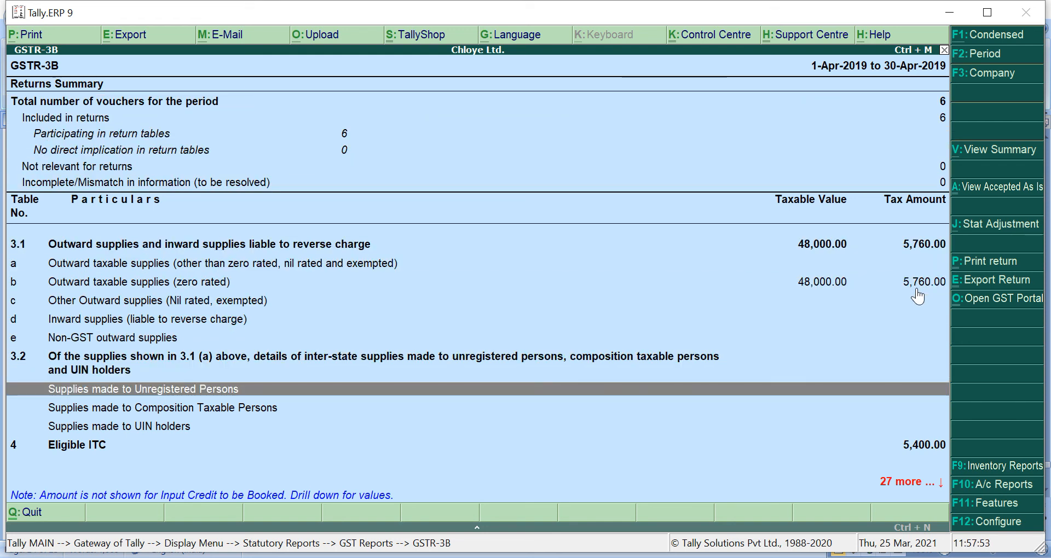
key(Down)
key(Down)
key(Down)
key(Down)
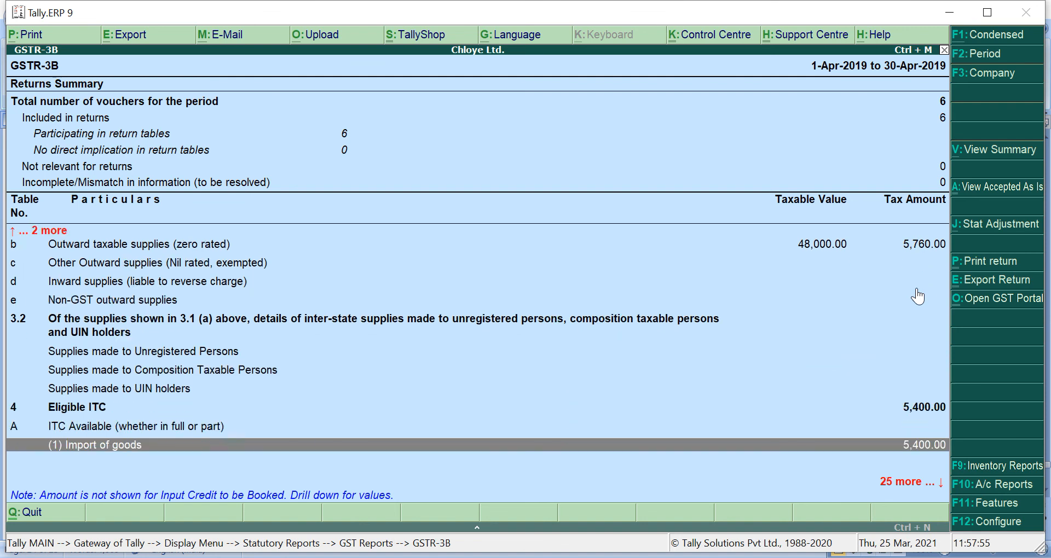
key(Up)
key(Up)
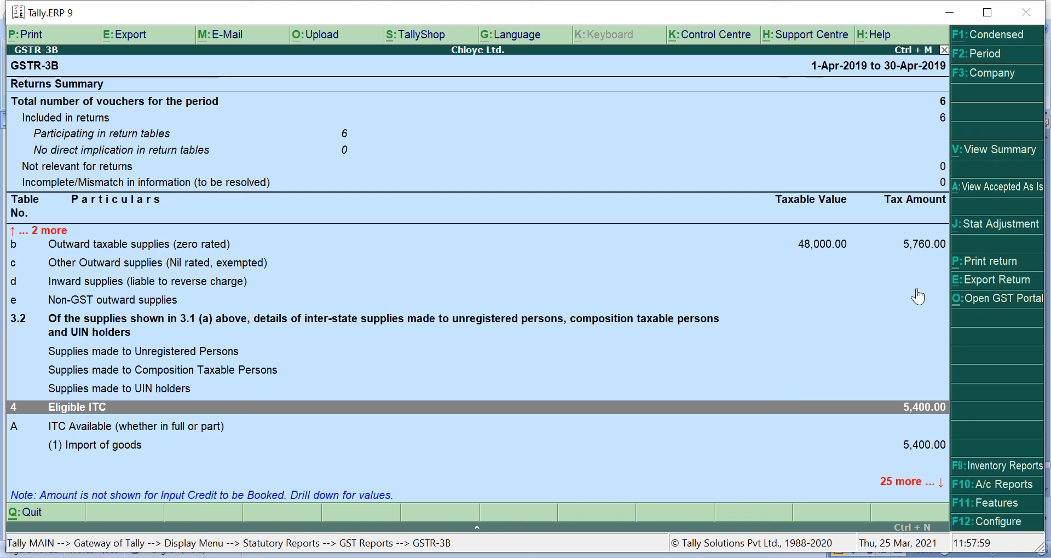
Examine the remaining GSTR-3B tables, including ITC reversed, exempt inward supplies, interest and advance payments, and return to the report's beginning.
key(Down)
key(Down)
key(Down)
key(Down)
key(Down)
key(Down)
key(Down)
key(Down)
key(Down)
key(Down)
key(Down)
key(Down)
key(Down)
key(Down)
key(Down)
key(Down)
key(Down)
key(Down)
key(Down)
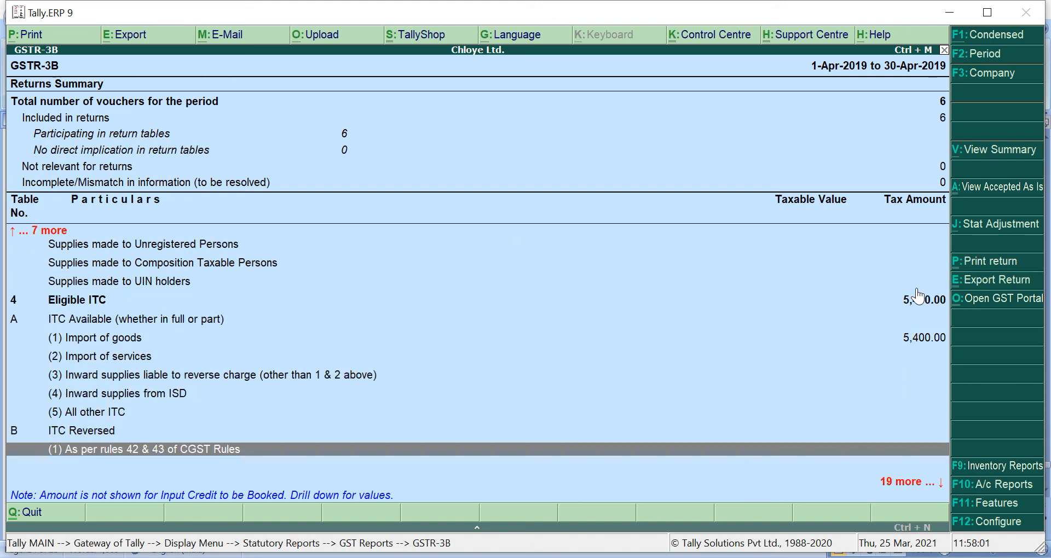
key(Down)
key(Down)
key(Down)
key(Down)
key(Down)
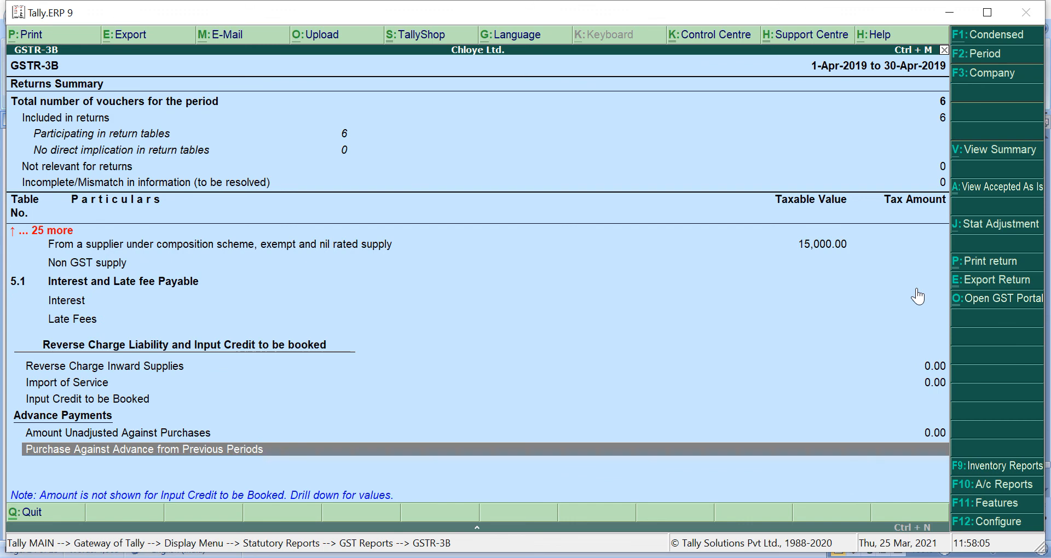
key(Up)
key(Up)
key(Up)
key(Up)
key(Up)
key(Up)
key(Up)
key(Up)
key(Up)
key(Up)
key(Up)
key(Up)
key(Up)
key(Up)
key(Up)
key(Up)
key(Up)
key(Up)
key(Up)
key(Up)
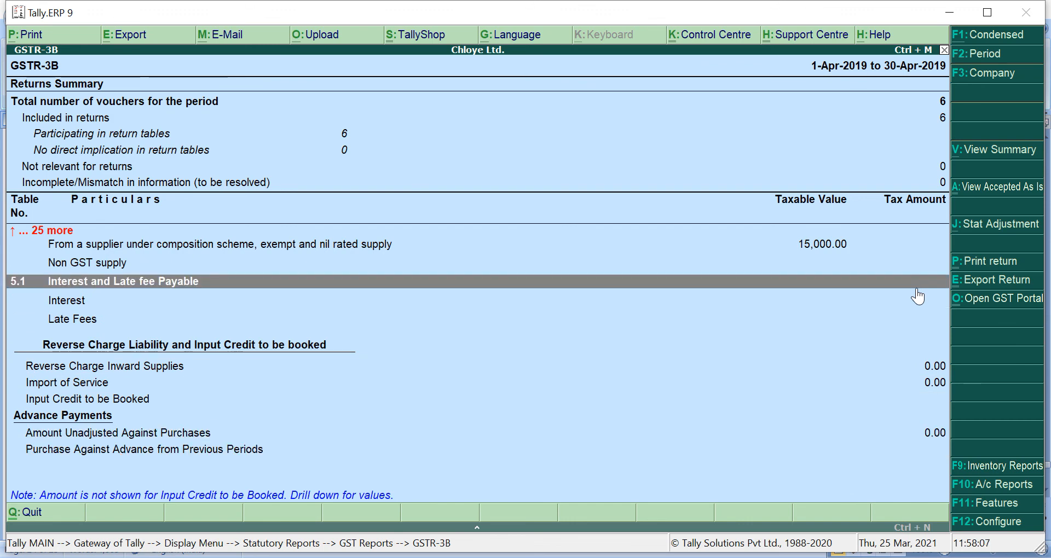
key(Up)
key(Up)
key(Up)
key(Up)
key(Up)
key(Up)
key(Up)
key(Up)
key(Up)
key(Up)
key(Up)
key(Up)
key(Up)
key(Up)
key(Up)
key(Up)
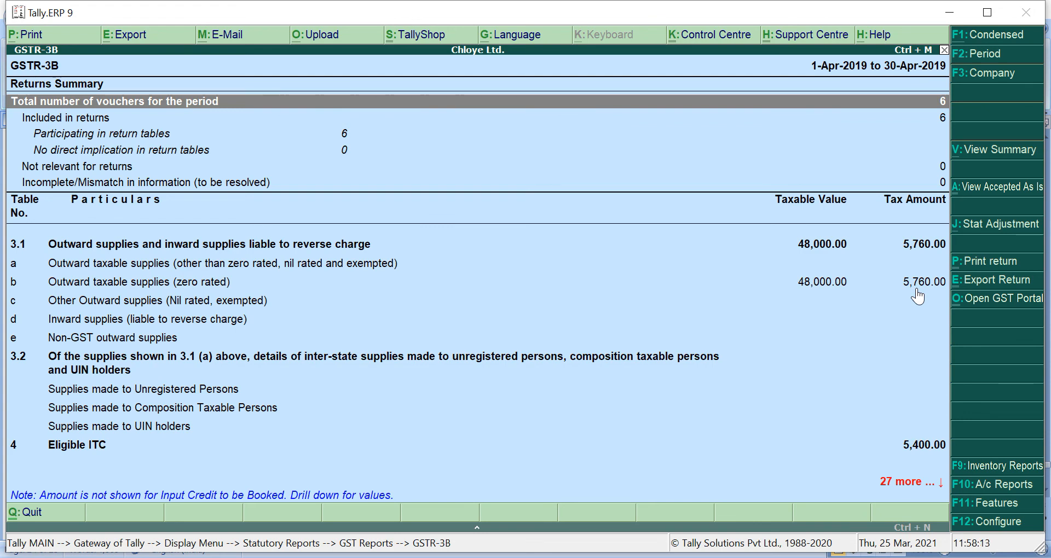
Close the GSTR-3B report and GST reports, and display the Day Book.
key(Escape)
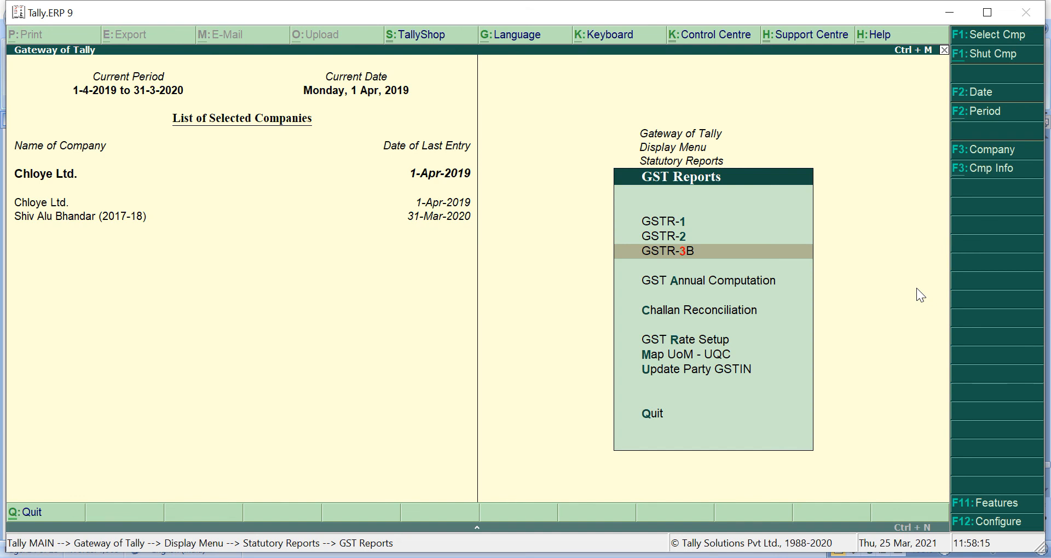
key(Escape)
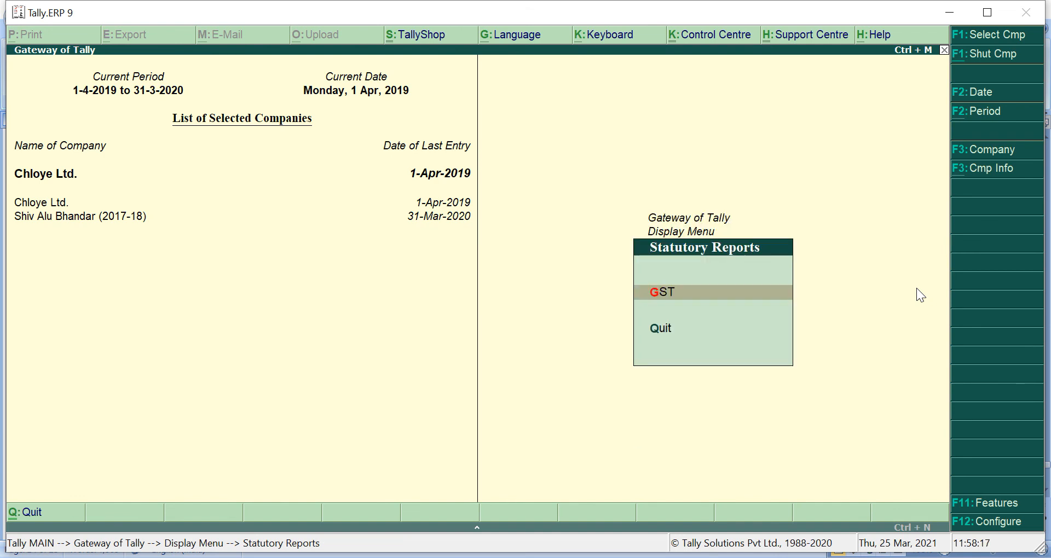
key(Escape)
key(Escape)
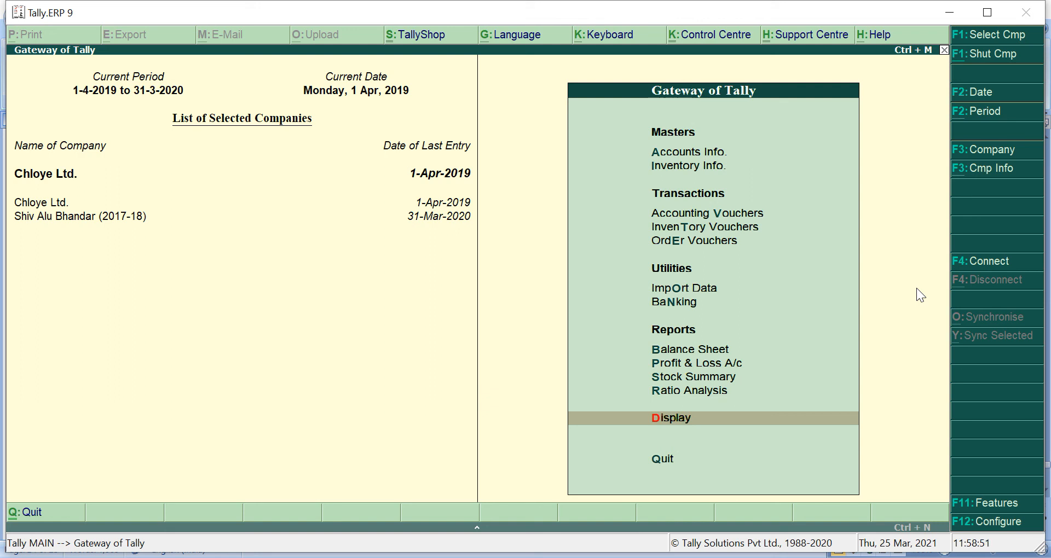
key(Return)
key(y)
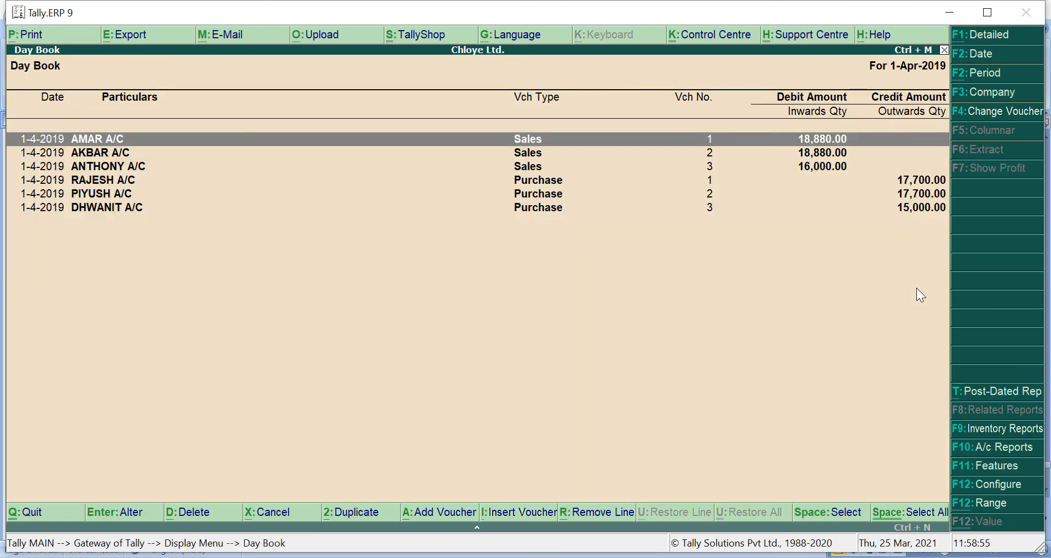